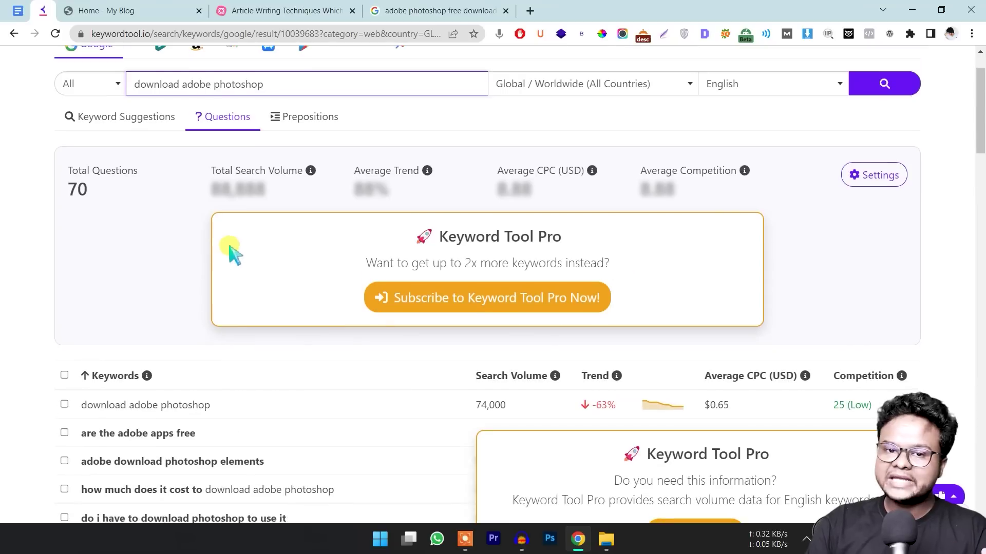
Check the question keywords for download adobe photoshop, and reveal the H1 (Post Title) topic in the article writing mind map.
scroll(230, 247, "down", 2)
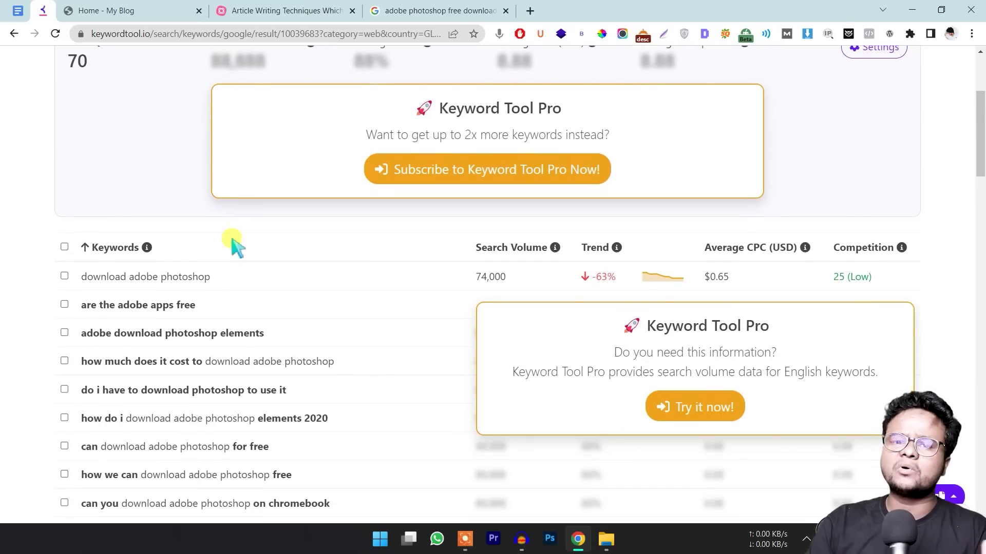
scroll(272, 205, "up", 3)
left_click(272, 10)
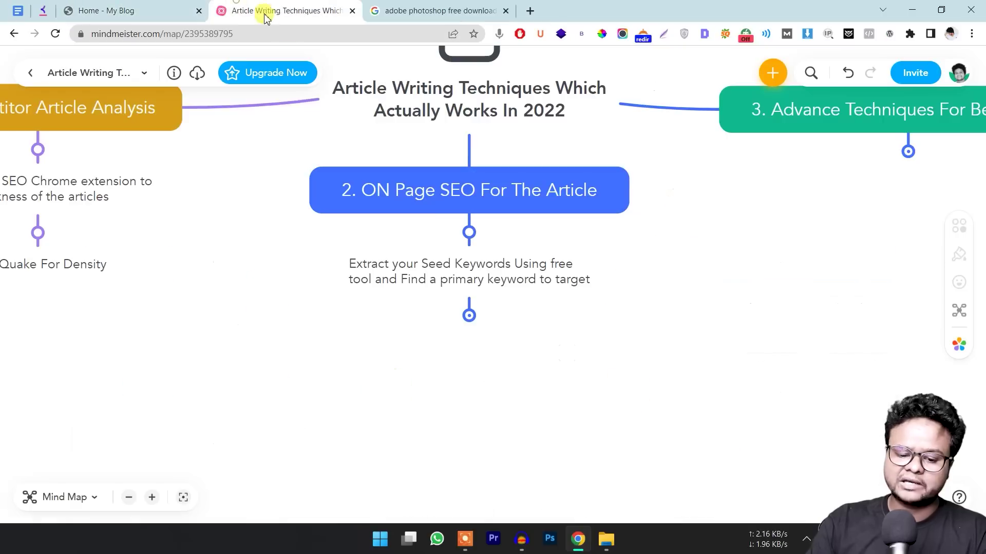
scroll(466, 275, "down", 1)
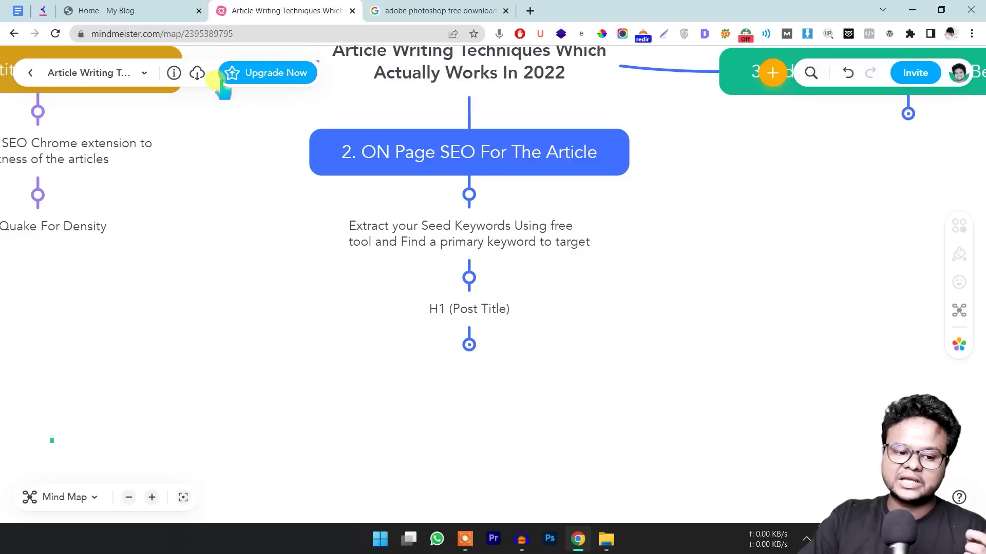
Open the Adobe Photoshop CC 2022 post from the Top 5 Games list near the end of the blog's home page.
left_click(144, 11)
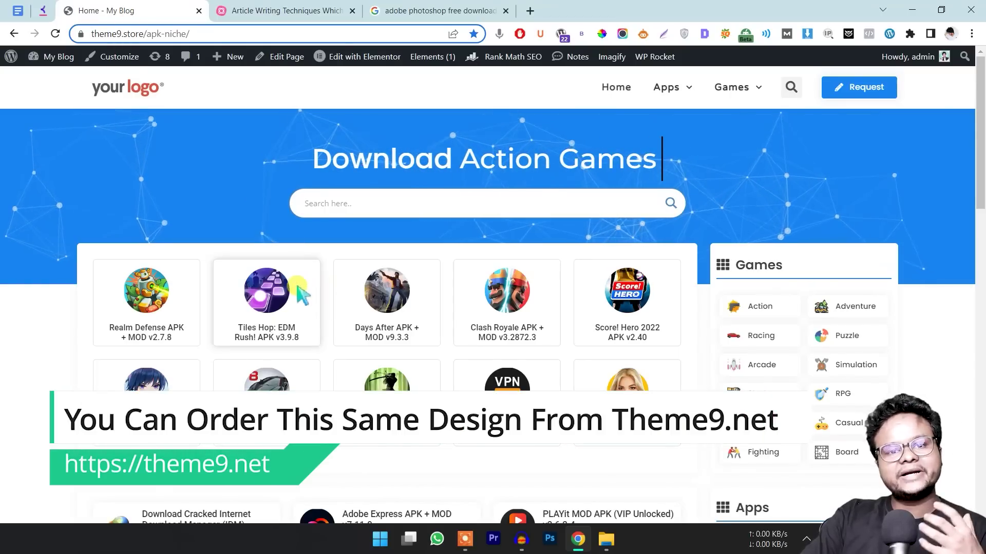
scroll(298, 308, "down", 1)
scroll(301, 308, "down", 15)
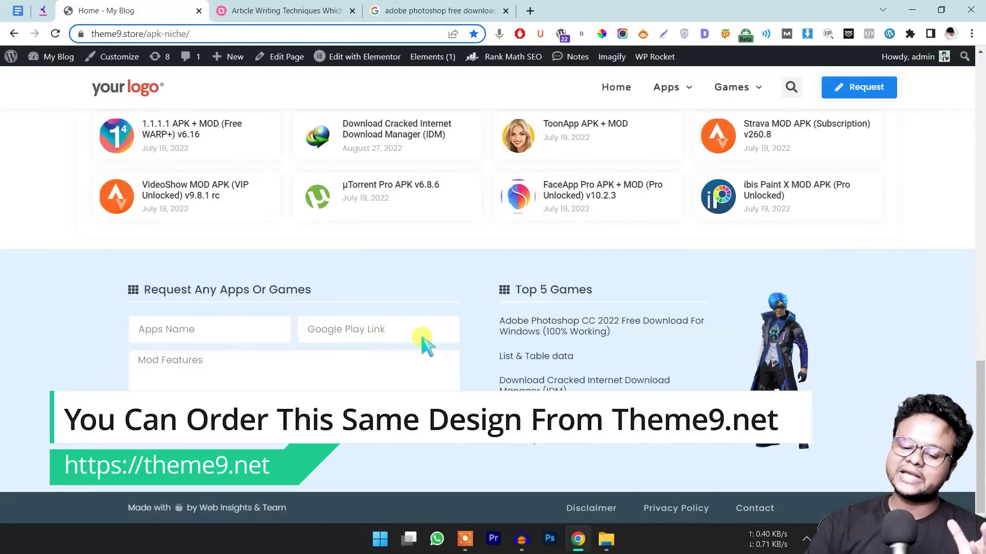
left_click(537, 324)
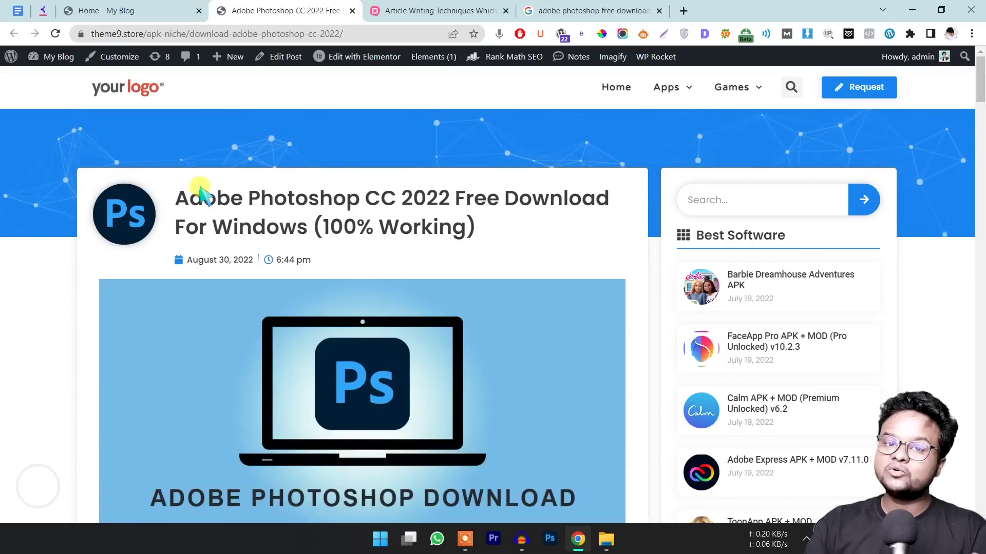
Open the Adobe Photoshop CC 2022 post in the WordPress editor and dismiss the autosave notice.
scroll(362, 222, "down", 1)
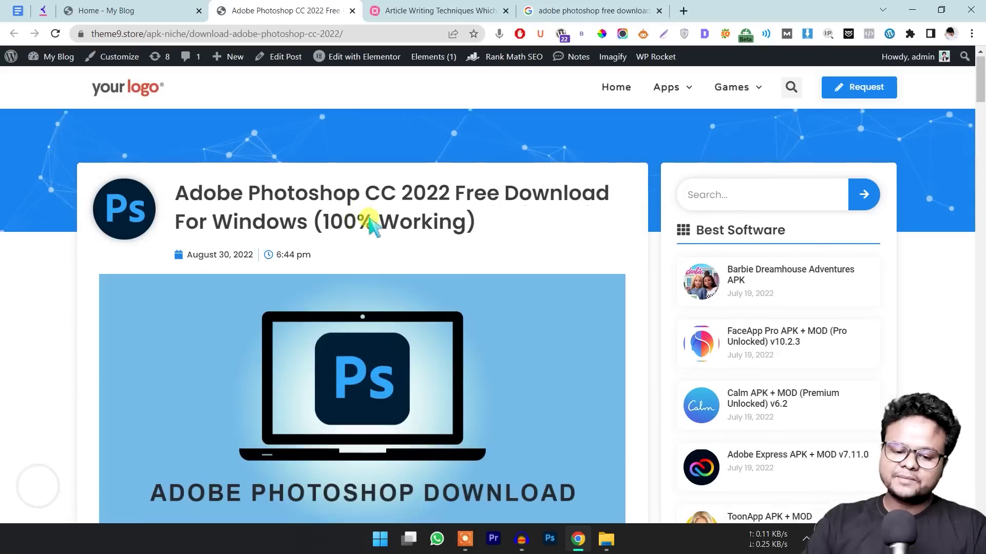
scroll(390, 205, "up", 1)
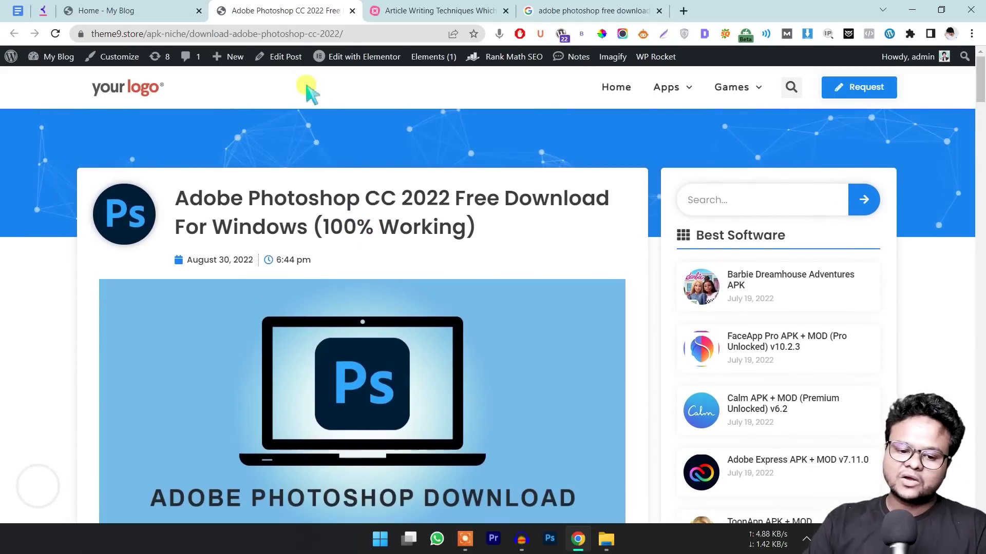
left_click(285, 58)
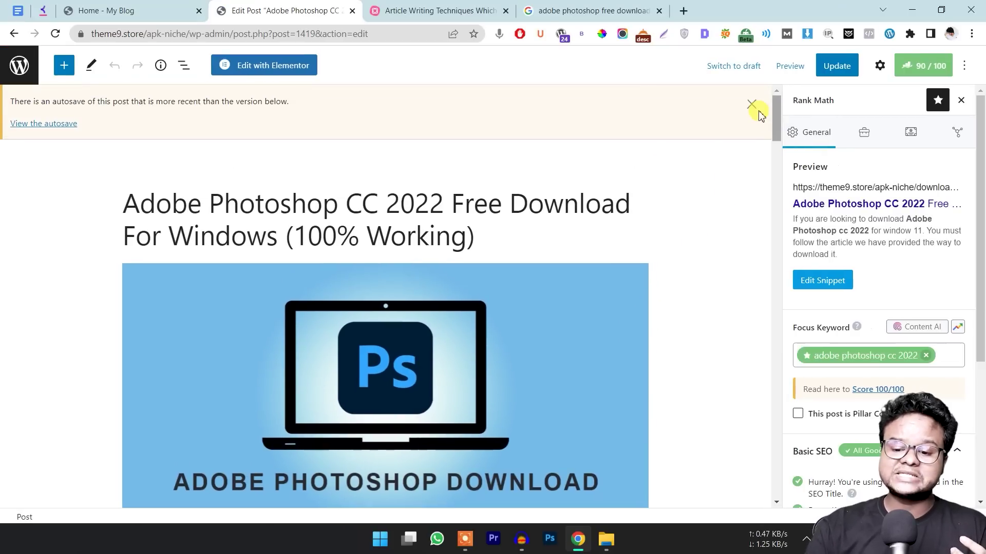
scroll(695, 241, "down", 6)
scroll(683, 257, "up", 6)
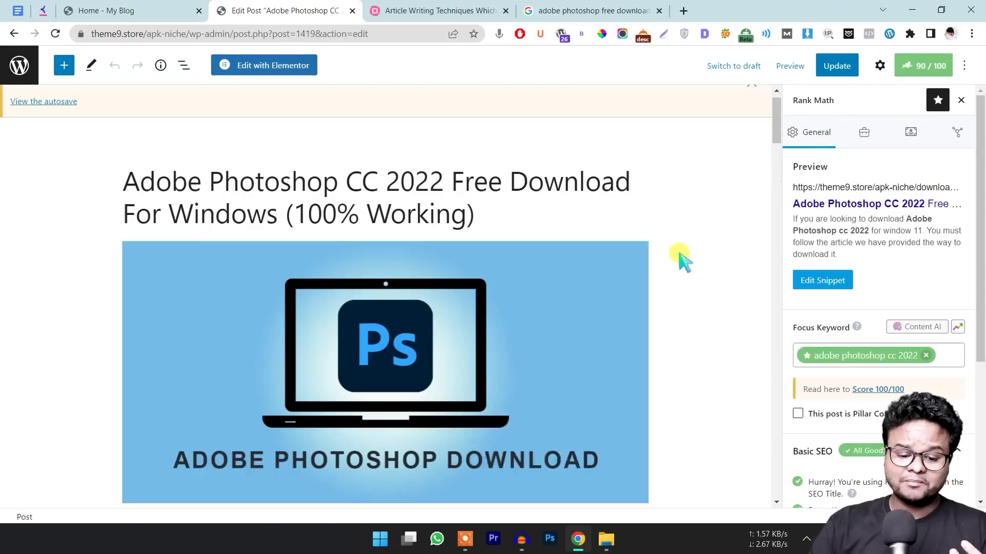
left_click(752, 104)
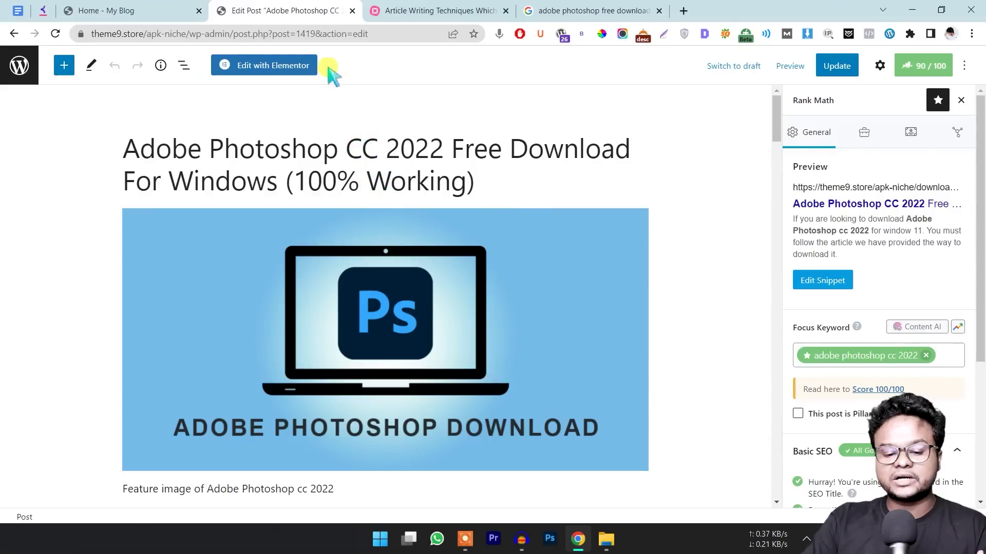
Highlight the keyword Adobe Photoshop CC 2022 in the post title, the words following it, and the whole title.
left_click(124, 151)
left_click_drag(124, 150, 441, 164)
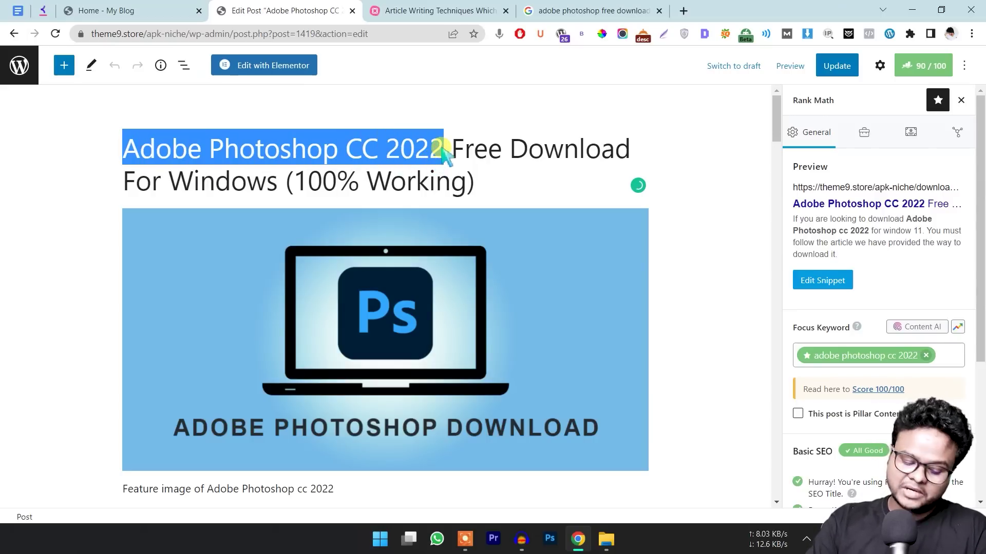
left_click(467, 154)
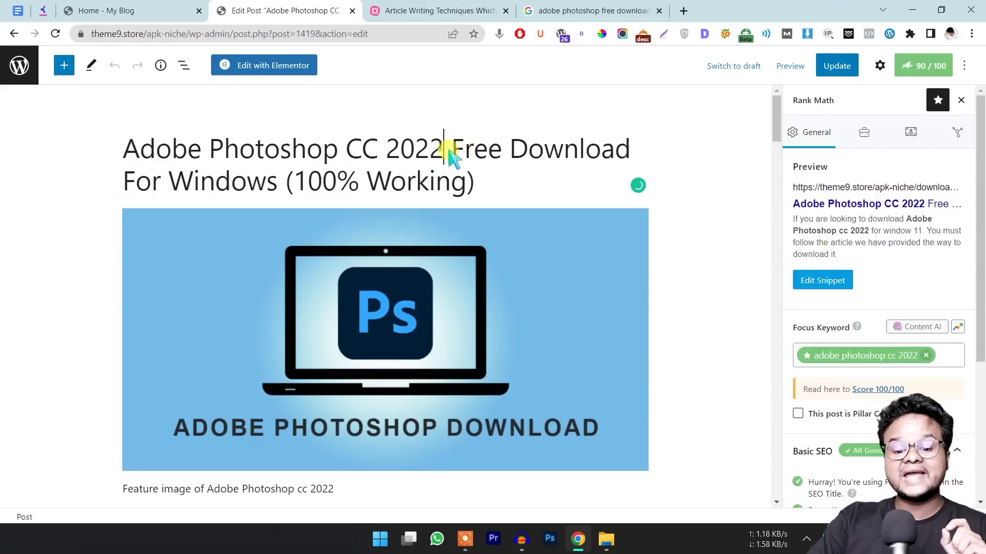
left_click_drag(447, 150, 490, 190)
left_click(123, 145)
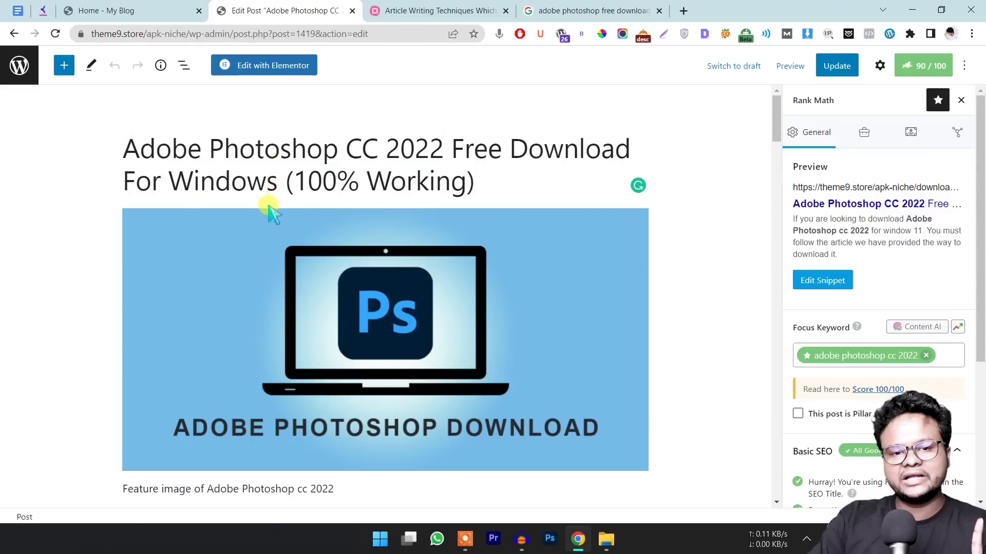
left_click_drag(480, 193, 128, 157)
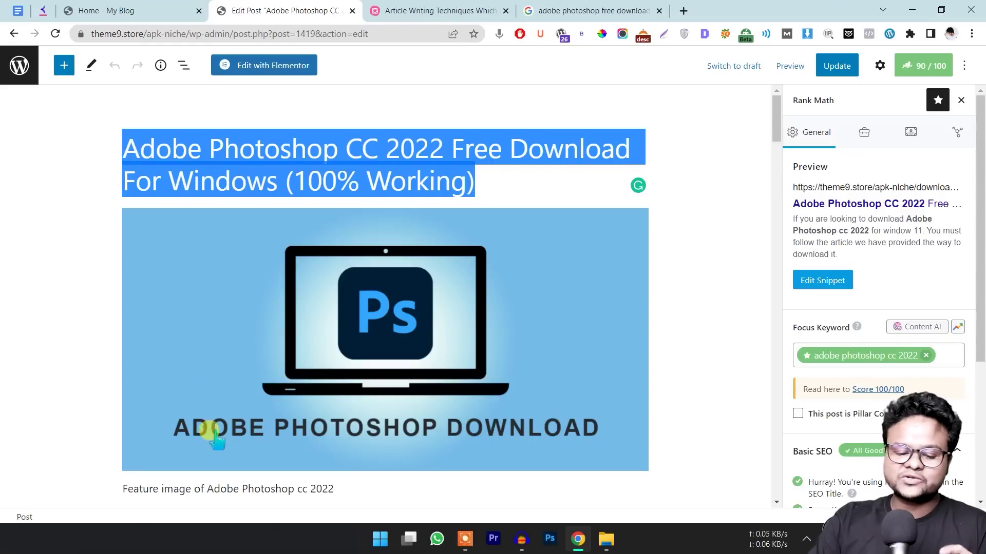
Look over the post's introduction down to the overview heading, return to the title and clear its selection.
scroll(208, 433, "down", 3)
scroll(175, 370, "down", 4)
scroll(187, 377, "down", 1)
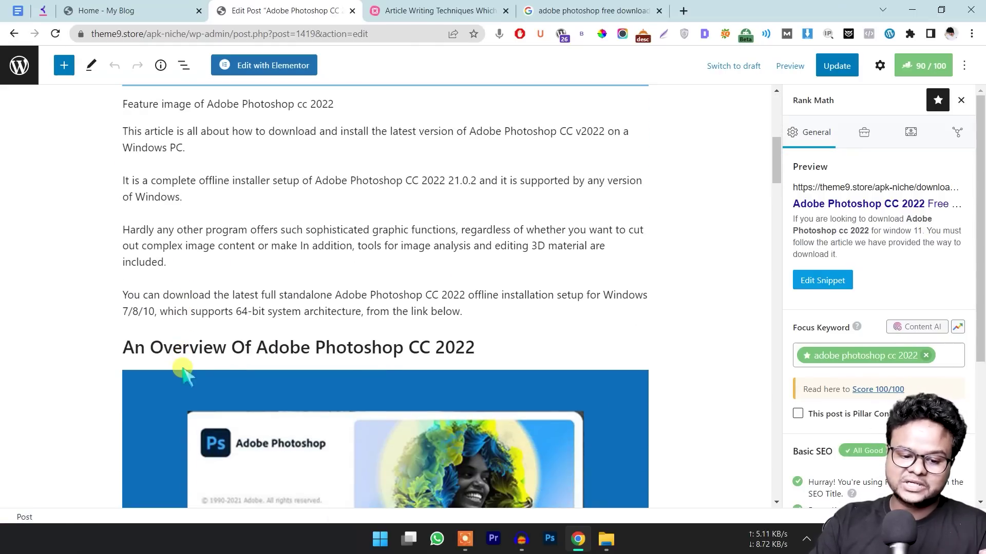
scroll(185, 374, "up", 6)
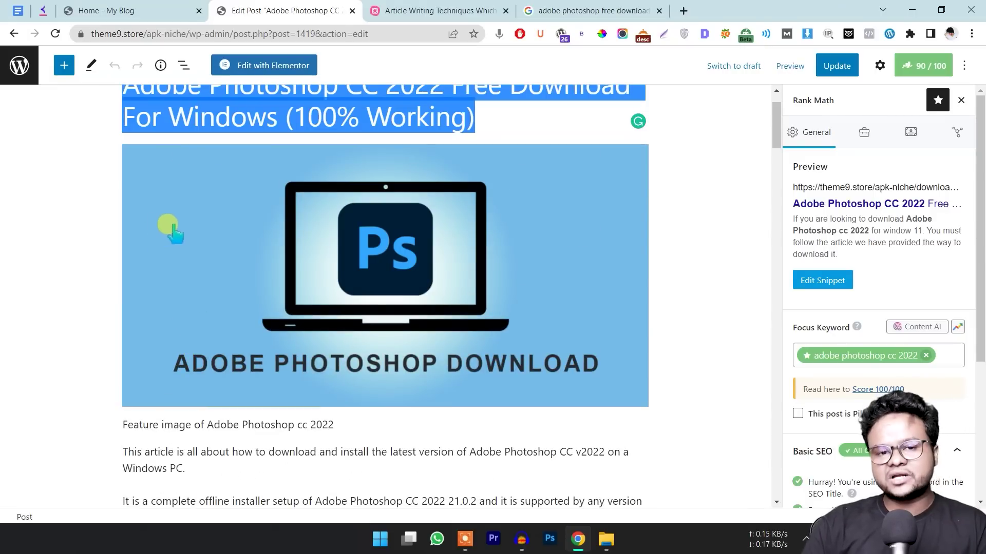
scroll(287, 197, "up", 1)
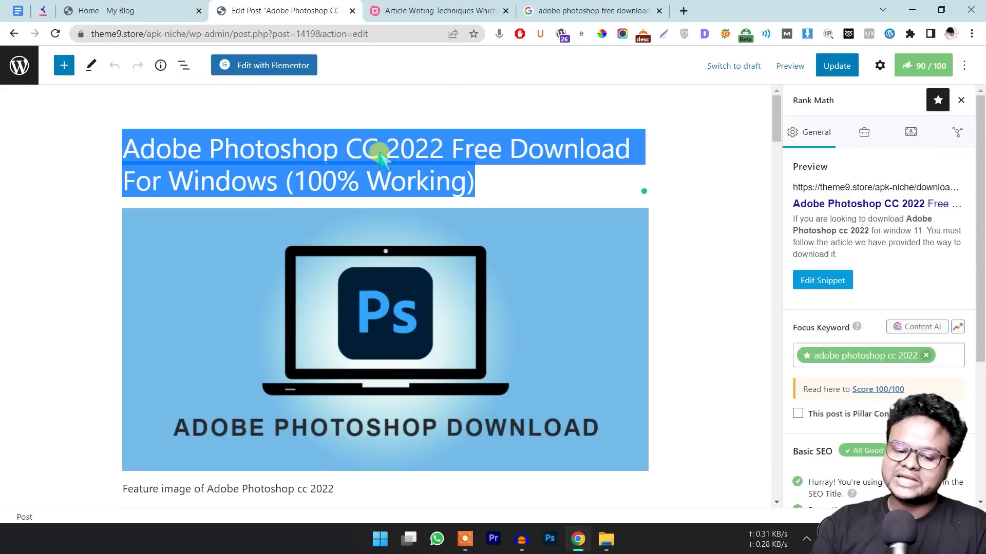
left_click(493, 191)
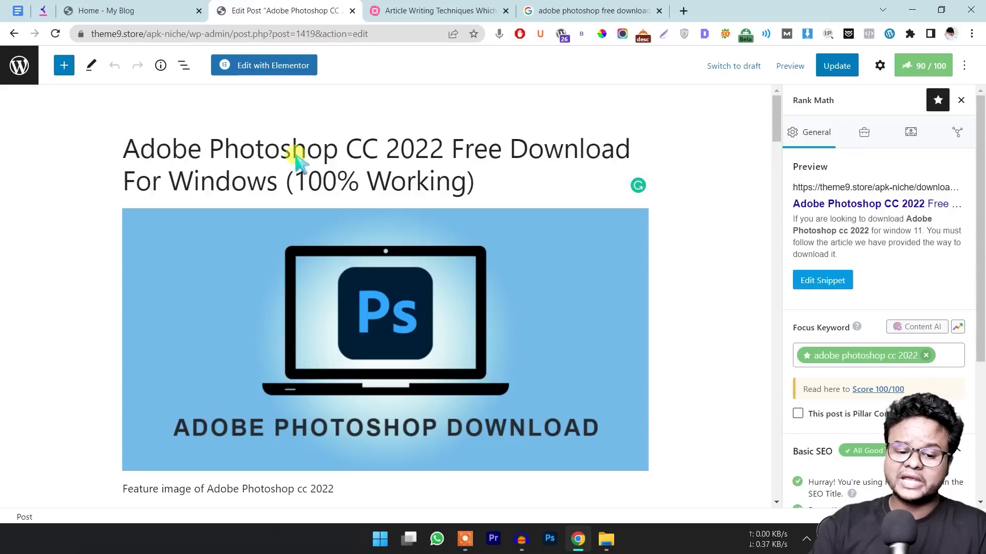
Examine the title's structure by highlighting its leading keyword, the phrase Free Download For Windows (100% Working) and nearly the full title.
left_click_drag(443, 154, 285, 158)
left_click(126, 162)
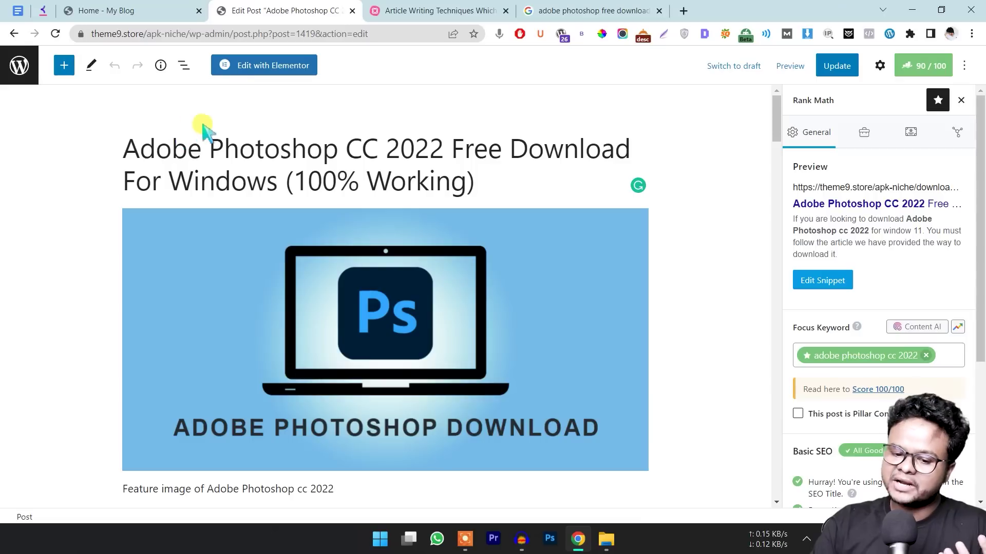
left_click_drag(451, 148, 525, 190)
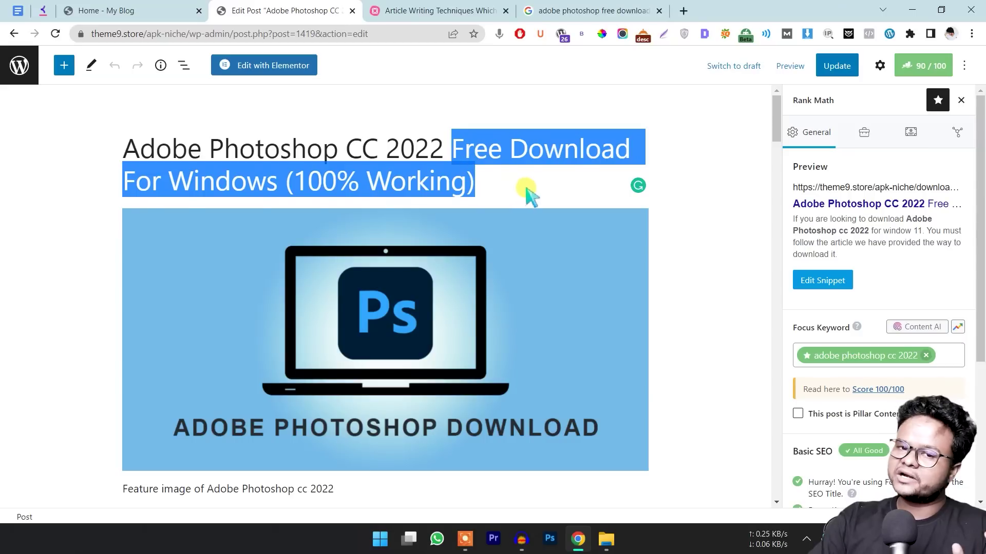
left_click(526, 191)
left_click_drag(132, 154, 464, 190)
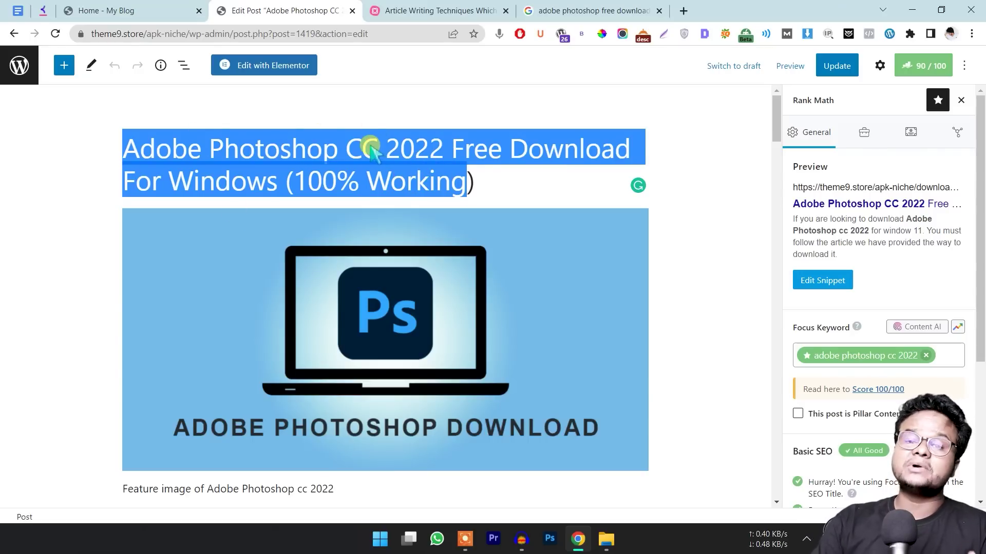
left_click(490, 193)
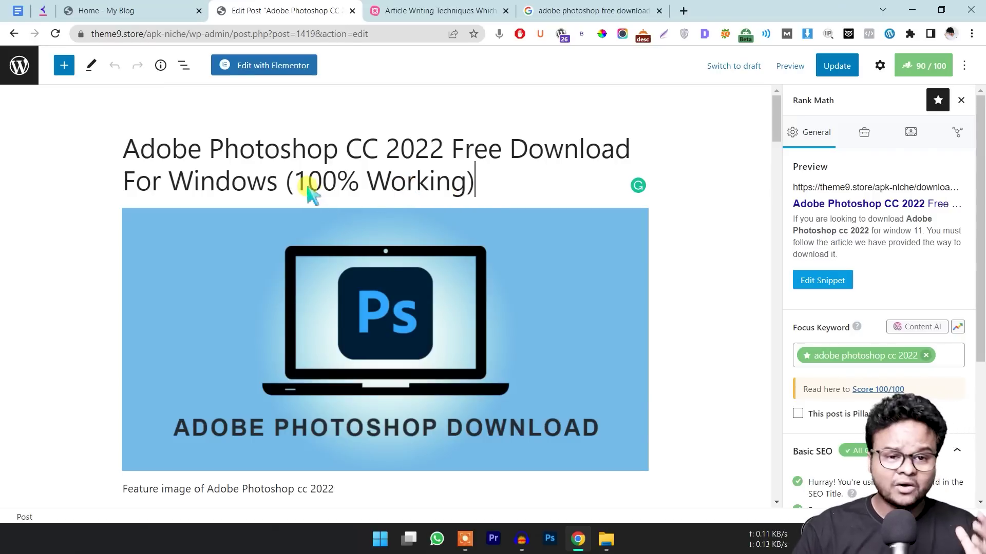
Expand the mind map branch below H1 (Post Title) and select the Targeted Permalink URL Or Slug topic.
left_click(414, 7)
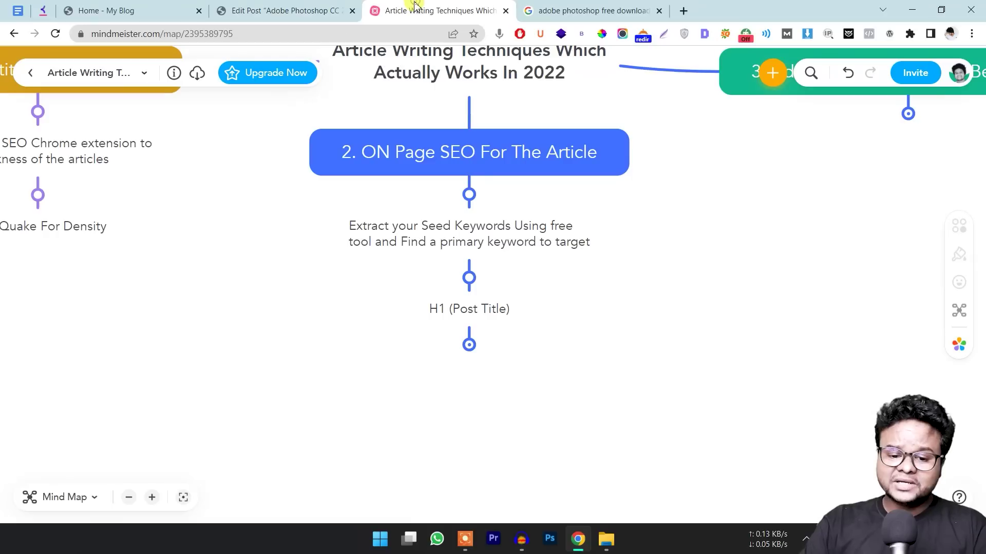
left_click(469, 345)
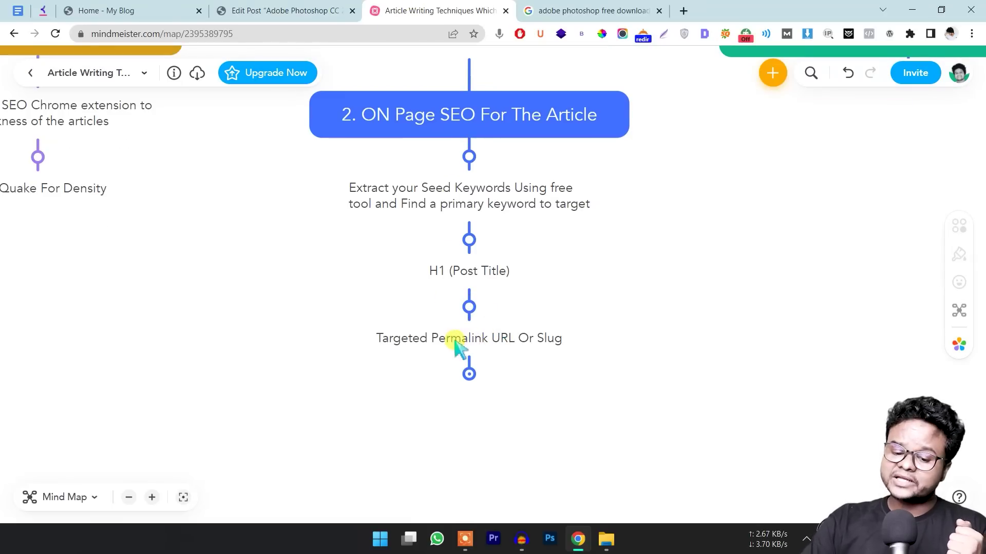
left_click(465, 346)
Return to the post editor, show the post settings and inspect the permalink's URL slug against the title.
left_click(279, 11)
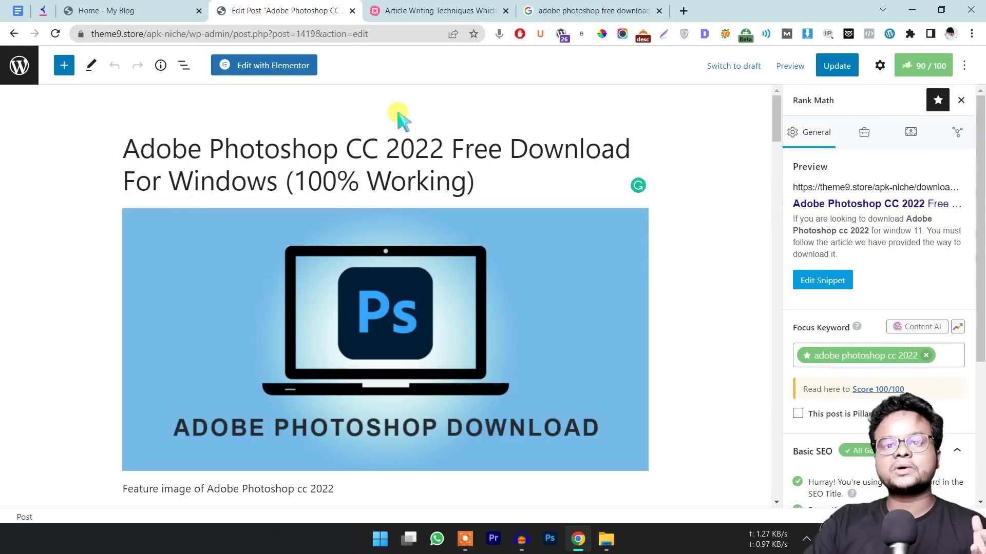
left_click(473, 151)
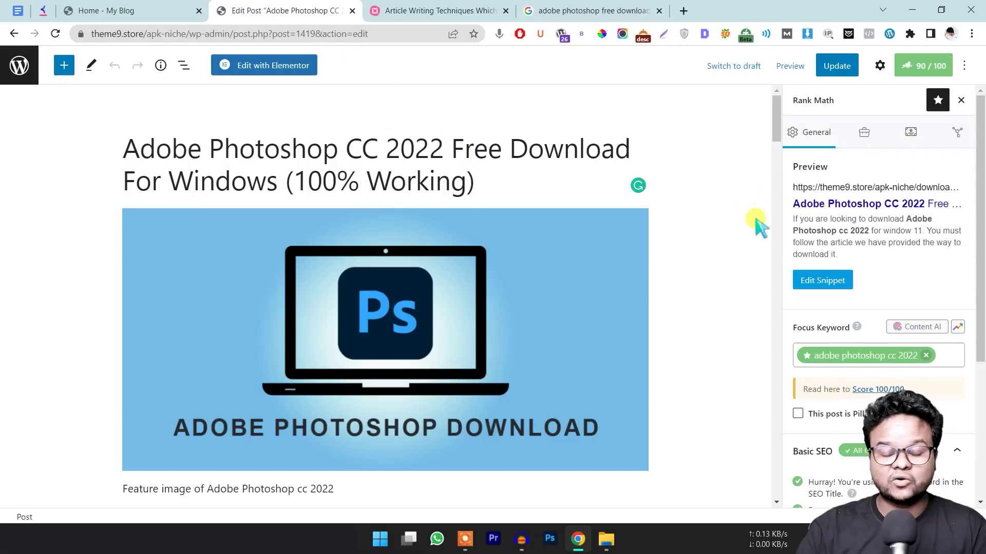
scroll(873, 281, "down", 3)
scroll(899, 290, "up", 3)
left_click(878, 68)
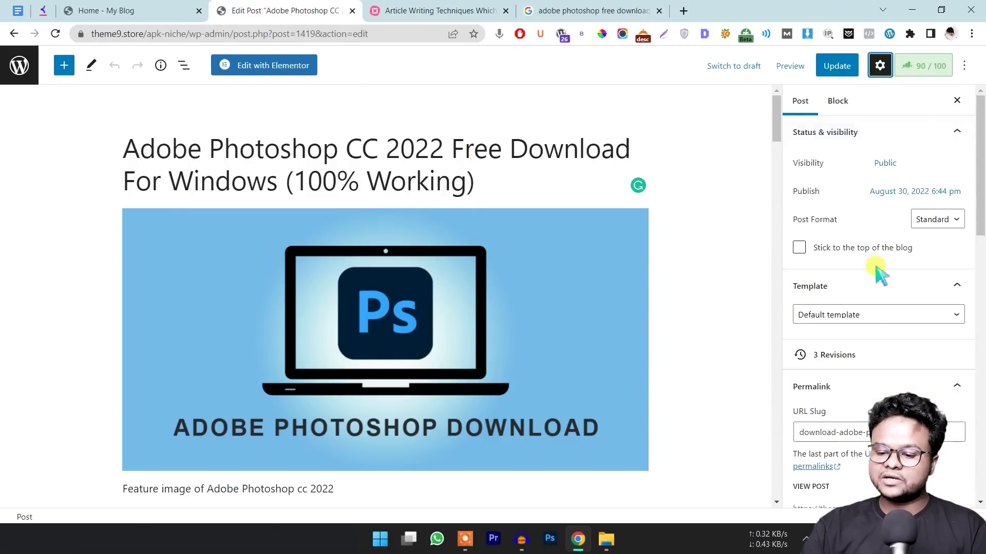
scroll(875, 272, "down", 6)
left_click_drag(803, 247, 948, 247)
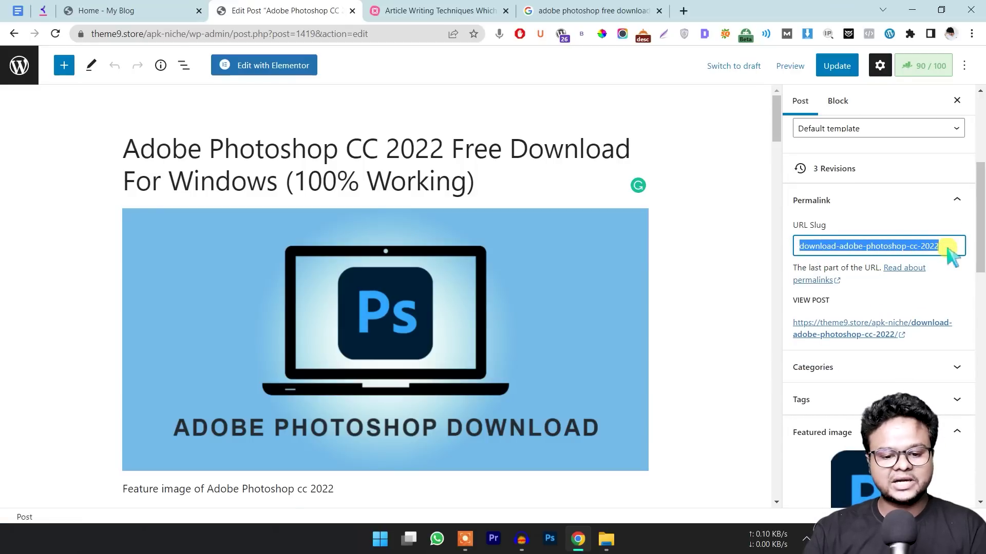
left_click(423, 191)
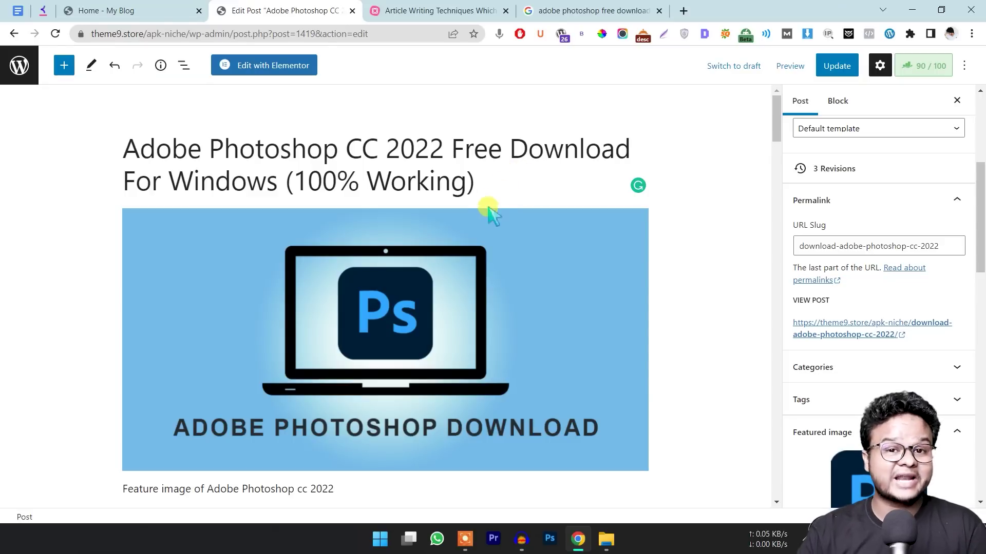
left_click(949, 246)
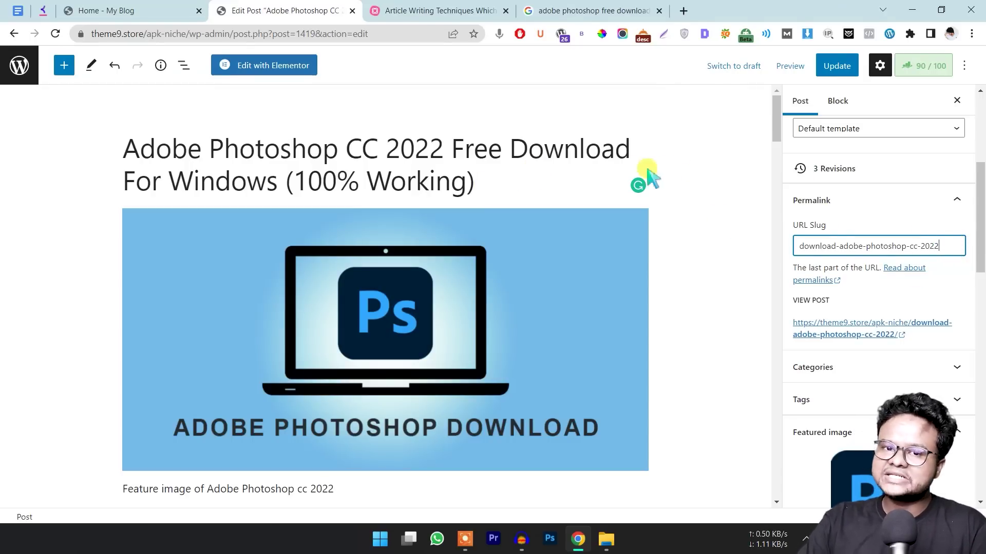
Expand the mind map branch below Targeted Permalink URL Or Slug to show the heading structures topic.
left_click(441, 9)
scroll(464, 160, "down", 2)
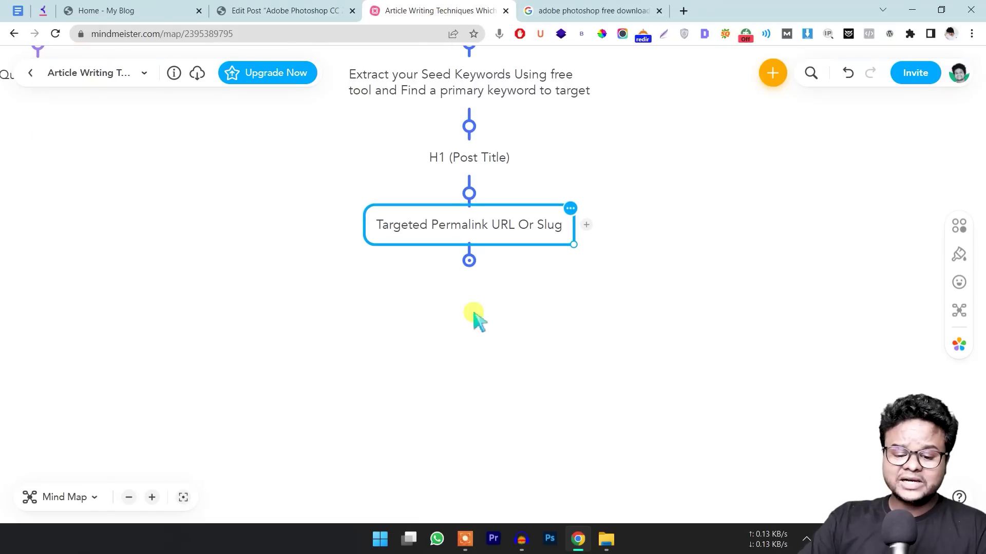
left_click(467, 262)
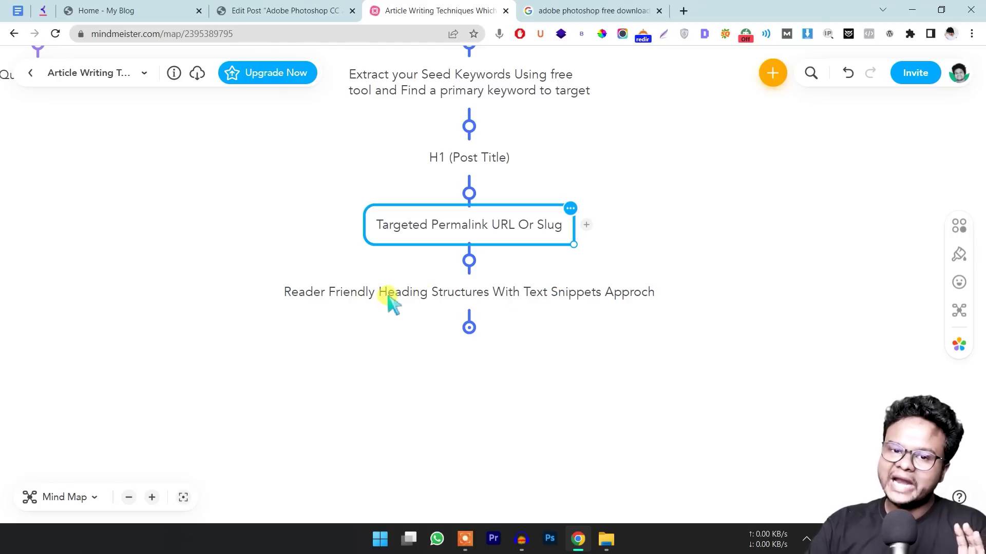
Switch to the Heading Structure document in Google Docs and look over the article's heading hierarchy.
left_click(25, 10)
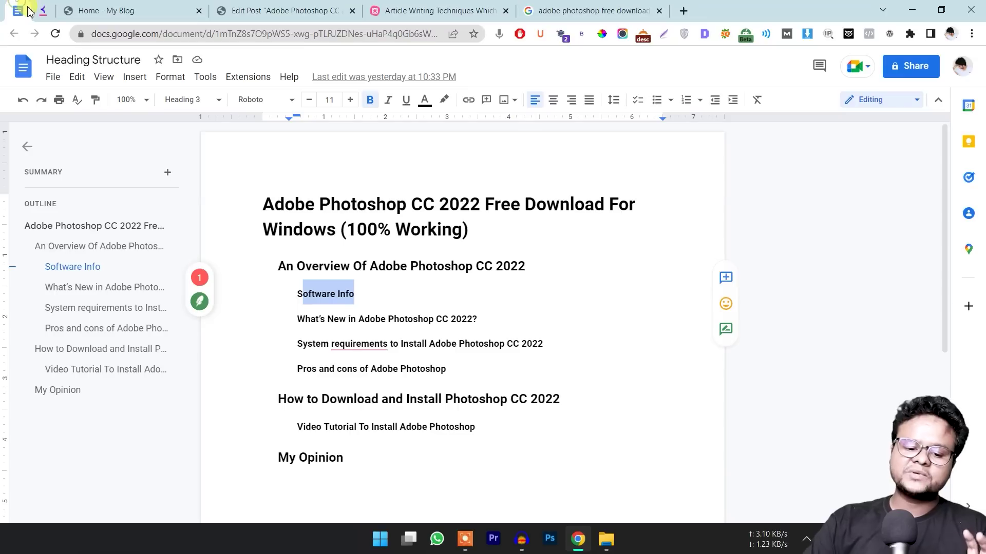
scroll(407, 220, "down", 3)
scroll(442, 254, "up", 1)
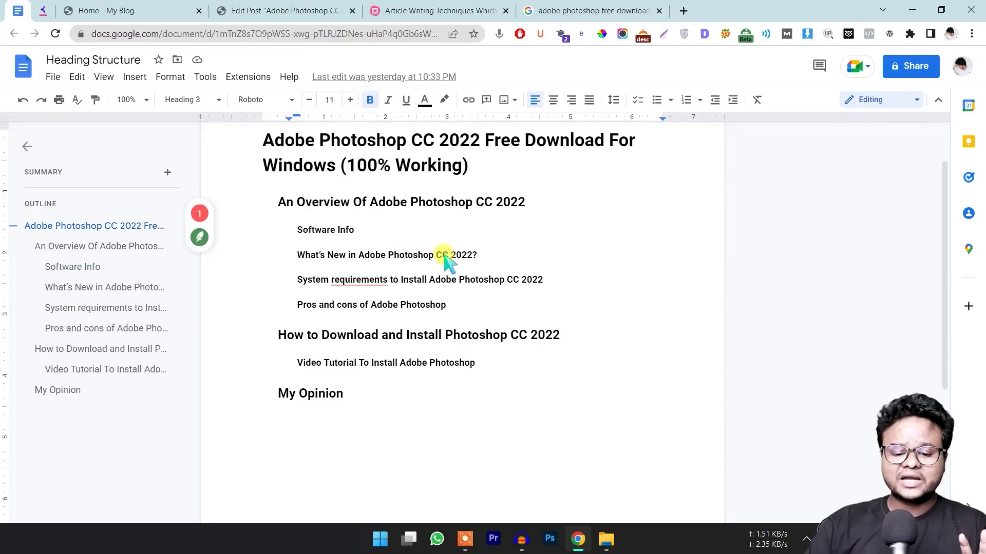
Examine the heading hierarchy in the document by highlighting the title, the overview heading with its subheadings, and the video tutorial subheading.
scroll(442, 254, "up", 1)
left_click_drag(274, 205, 358, 257)
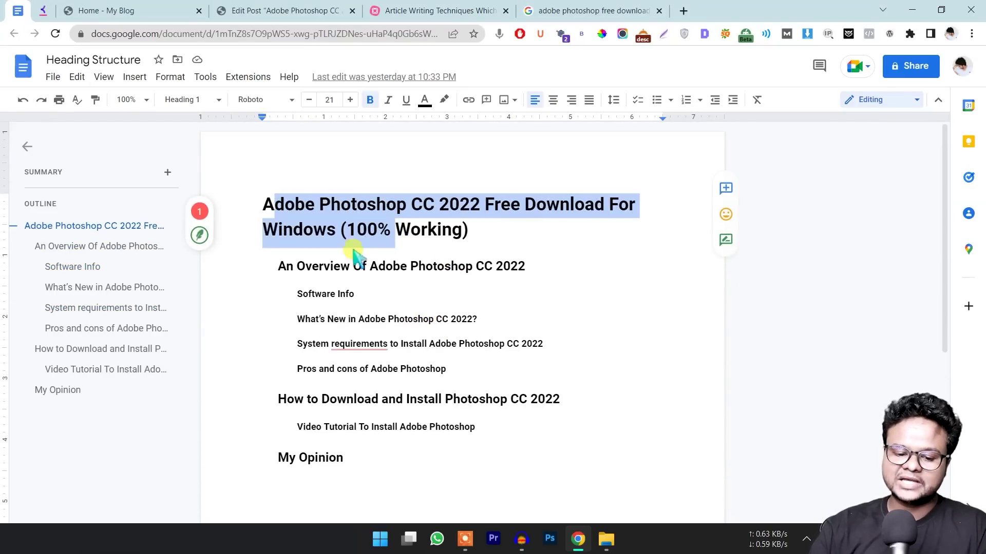
left_click_drag(279, 267, 411, 288)
left_click_drag(303, 292, 426, 379)
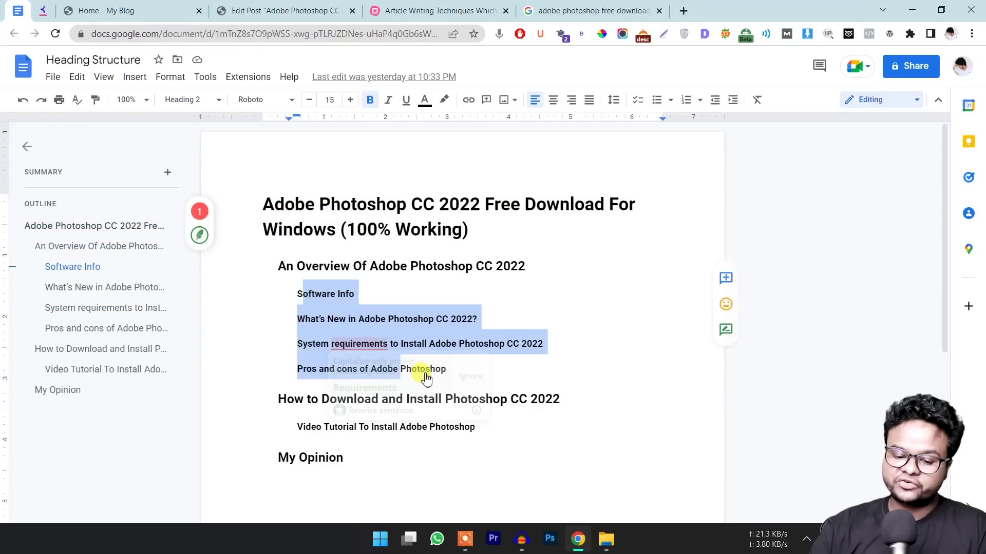
left_click(479, 315)
scroll(479, 315, "down", 2)
left_click_drag(278, 272, 480, 304)
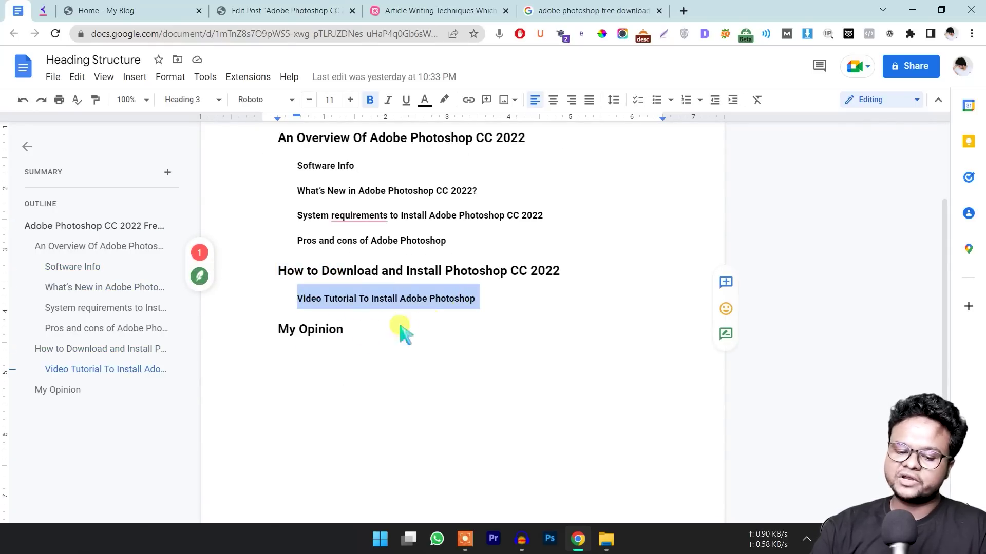
left_click(370, 330)
scroll(373, 331, "up", 1)
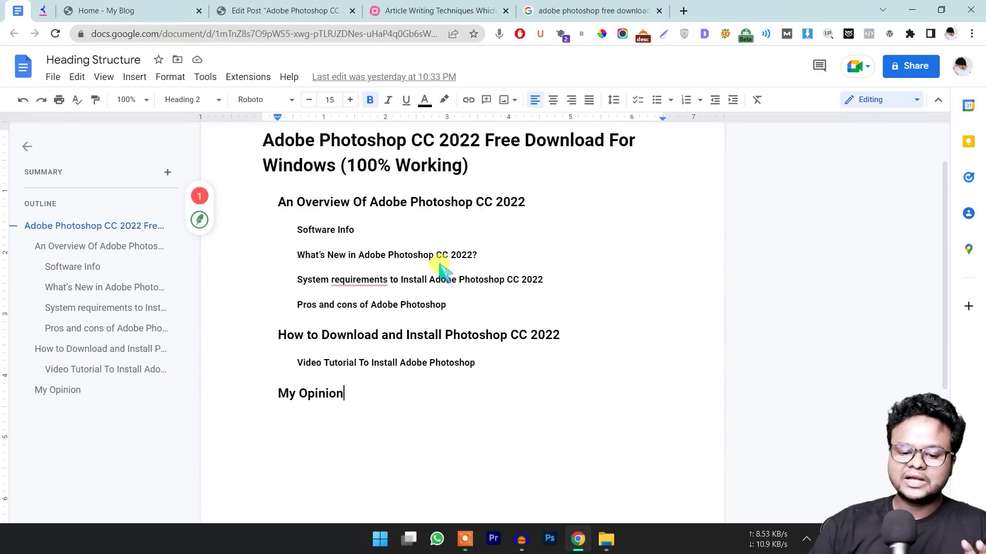
scroll(442, 267, "up", 1)
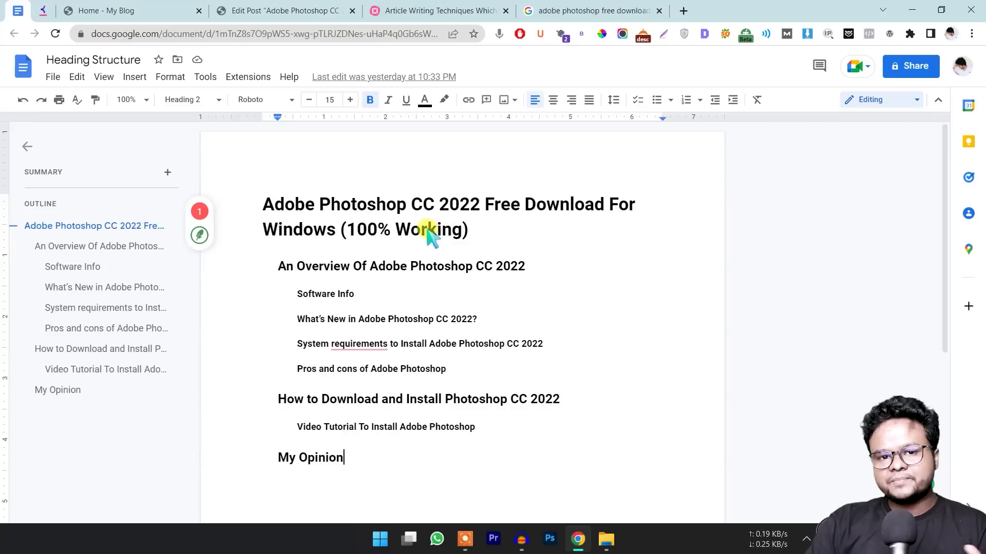
Try a line of placeholder text "dasdasd" under the Software Info heading and remove it again.
left_click(373, 294)
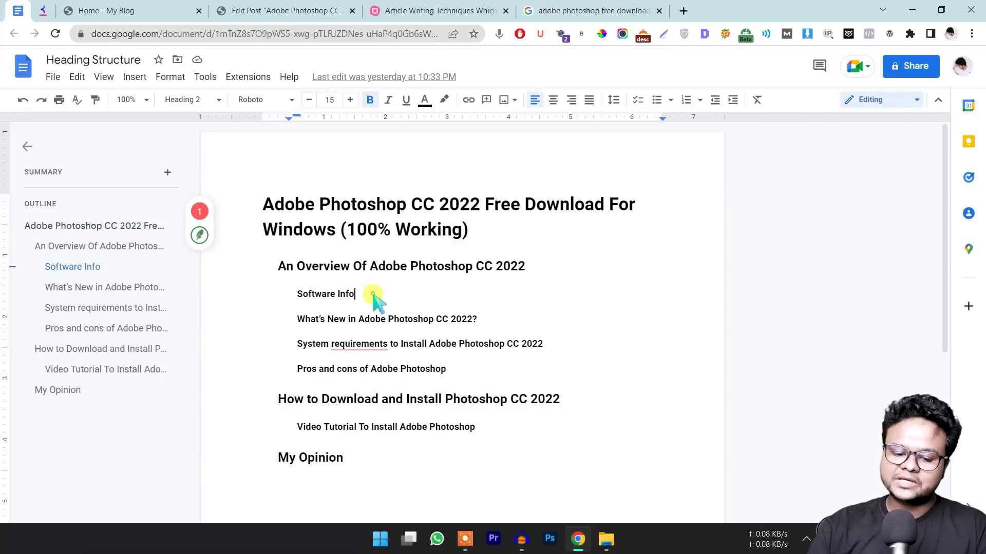
key("Return")
type("content")
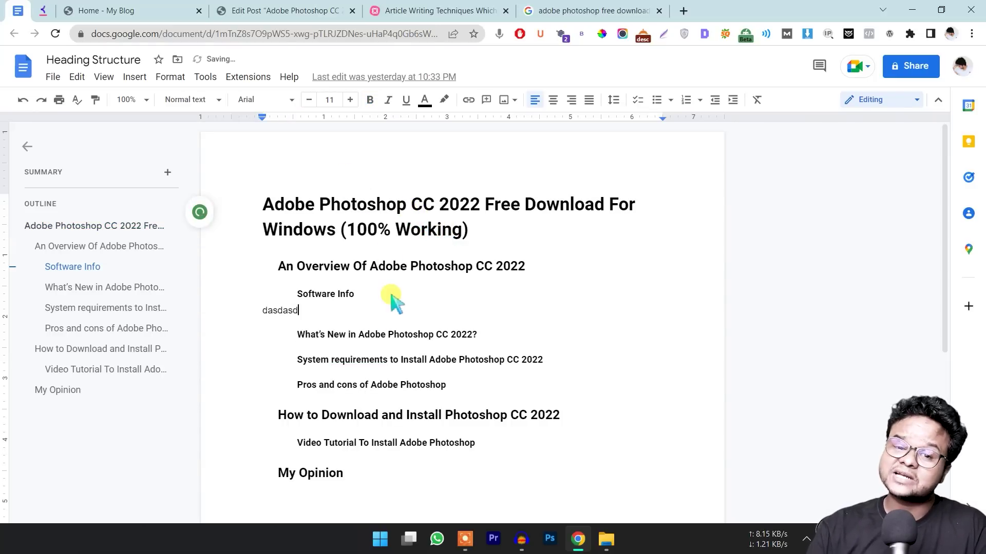
key("BackSpace")
key("BackSpace")
key("BackSpace")
key("BackSpace")
key("BackSpace")
key("BackSpace")
key("BackSpace")
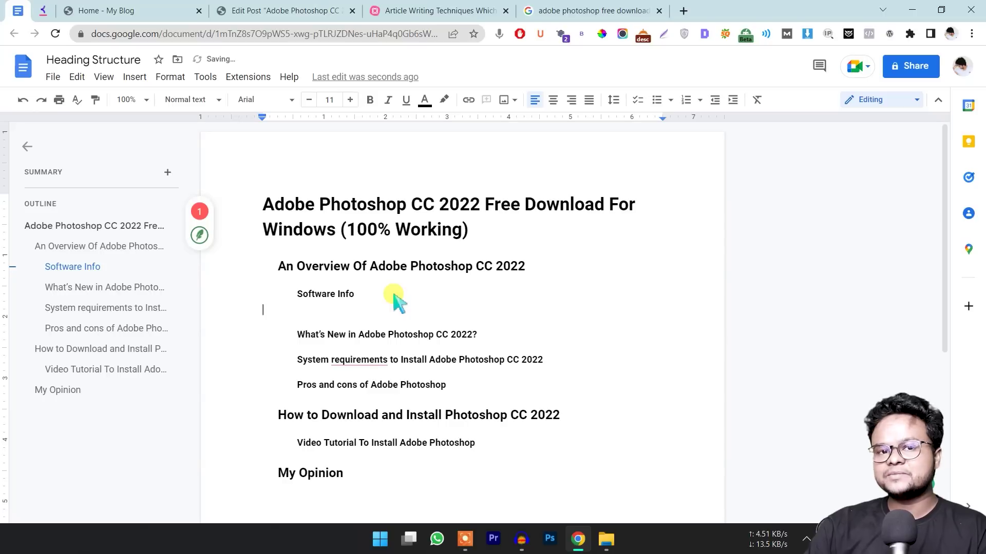
key("BackSpace")
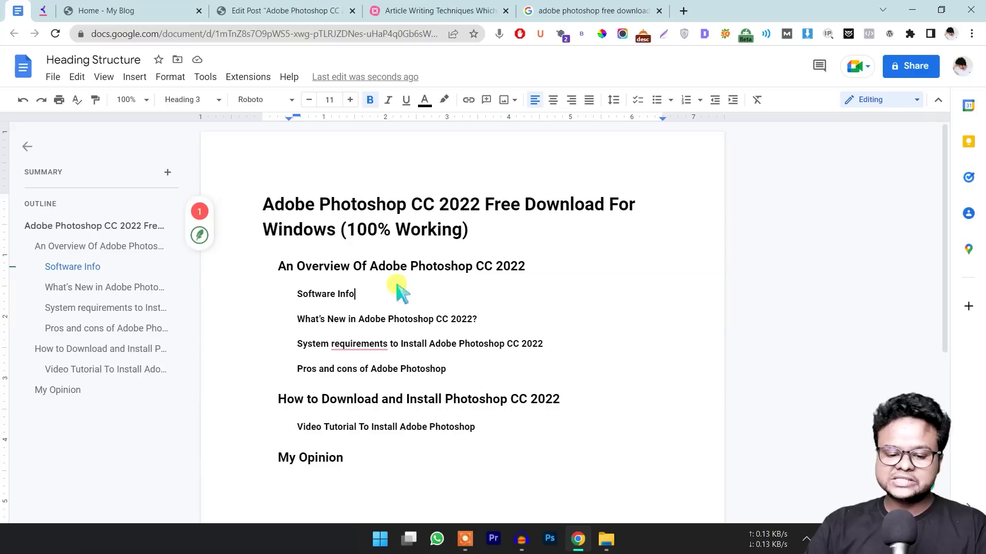
Highlight the Photoshop CC 2022 keyword wording in the overview, What's New, and How to Download and Install headings.
left_click_drag(369, 266, 480, 270)
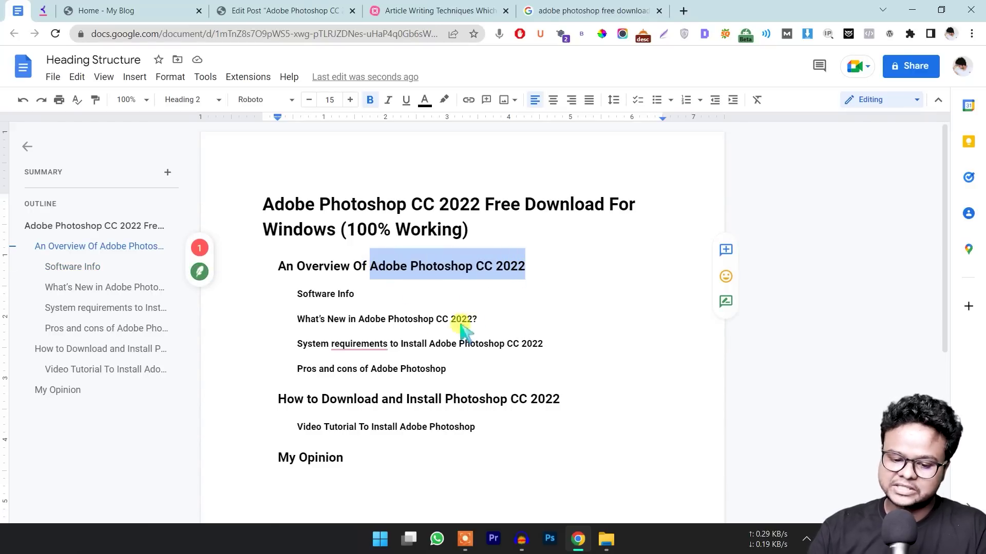
left_click_drag(390, 319, 474, 319)
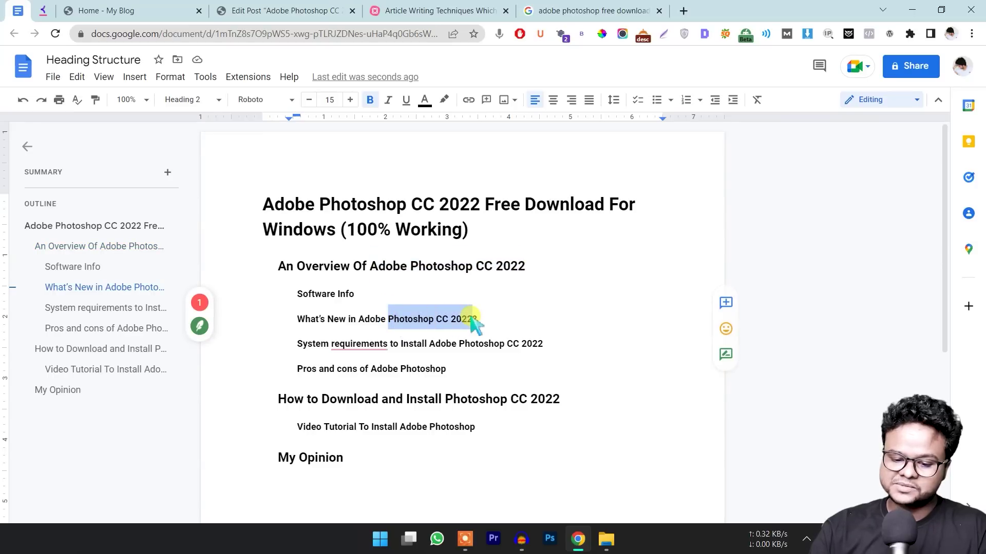
left_click(408, 345)
left_click_drag(409, 400, 519, 399)
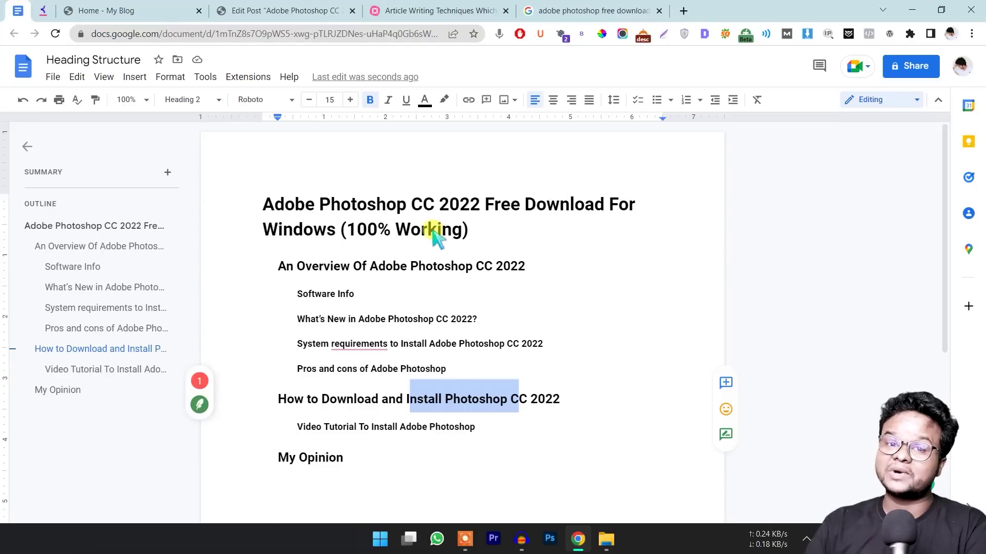
Switch to the WordPress post editor and look over the post title, feature image and introduction.
left_click(269, 9)
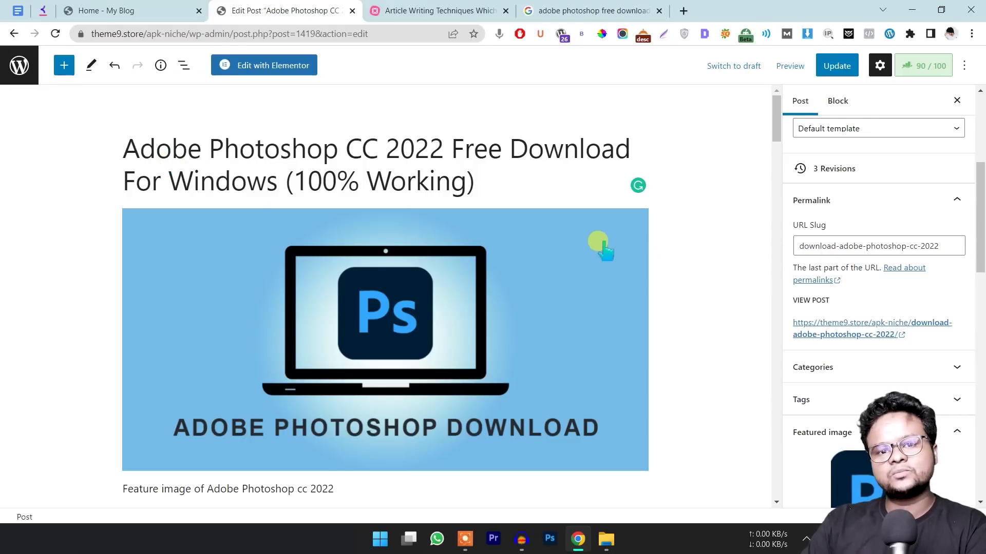
scroll(568, 245, "down", 1)
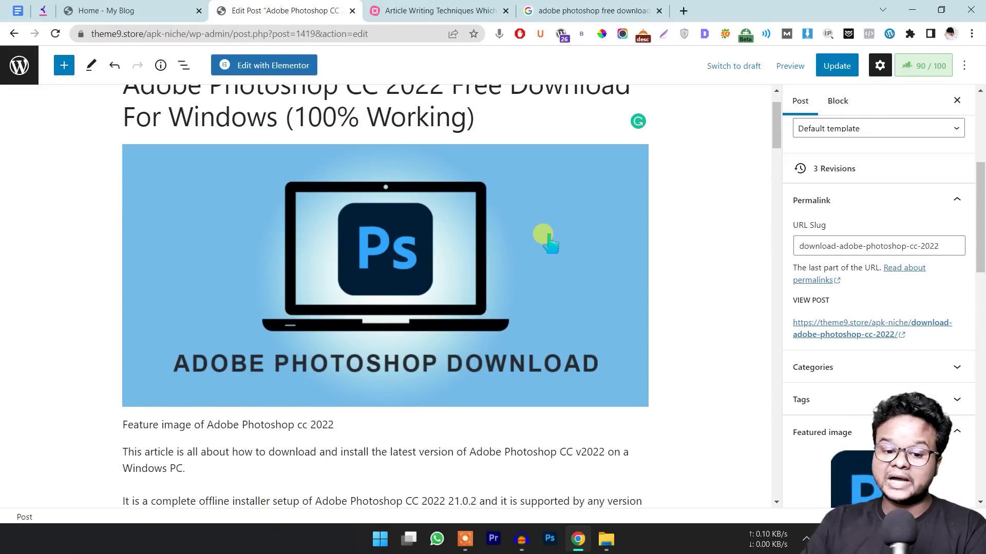
scroll(513, 247, "down", 2)
scroll(382, 279, "up", 3)
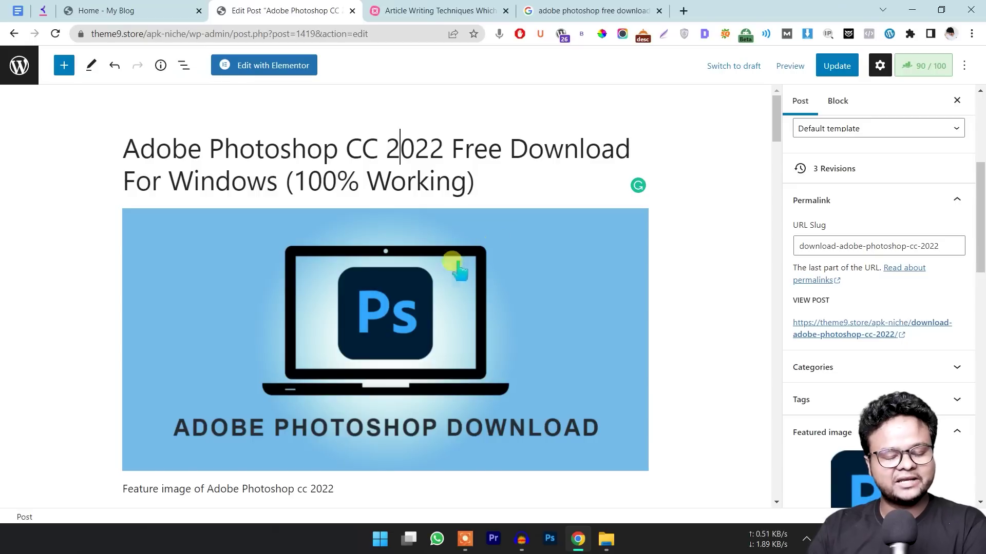
scroll(359, 215, "down", 1)
Return to the MindMeister mind map and select the Reader Friendly Heading Structures With Text Snippets Approch topic.
left_click(170, 10)
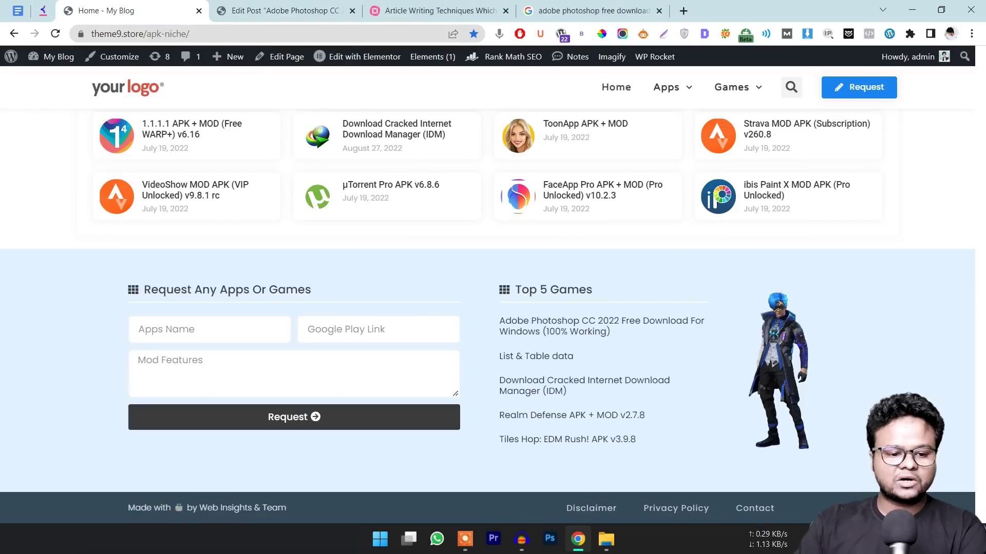
left_click(43, 10)
left_click(169, 11)
left_click(287, 10)
left_click(455, 9)
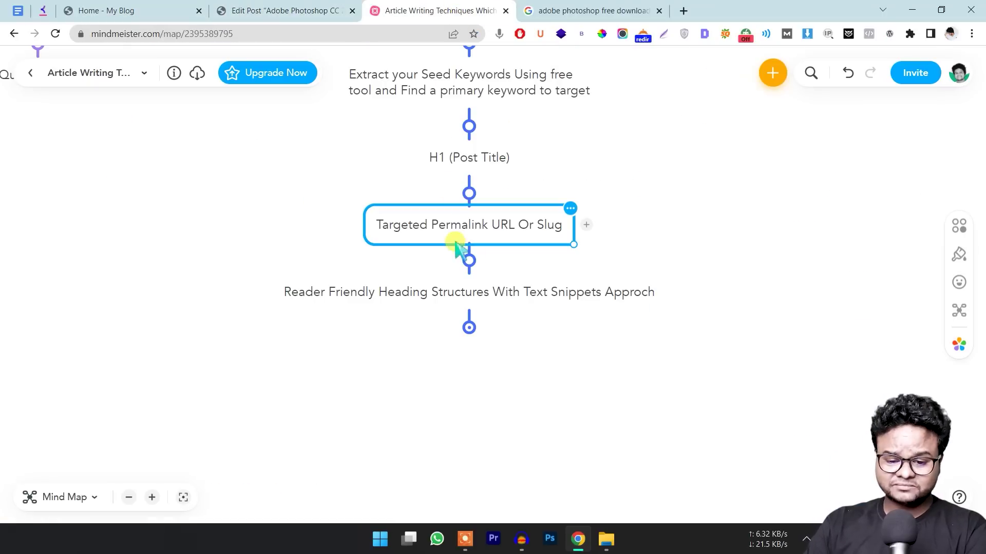
left_click(523, 301)
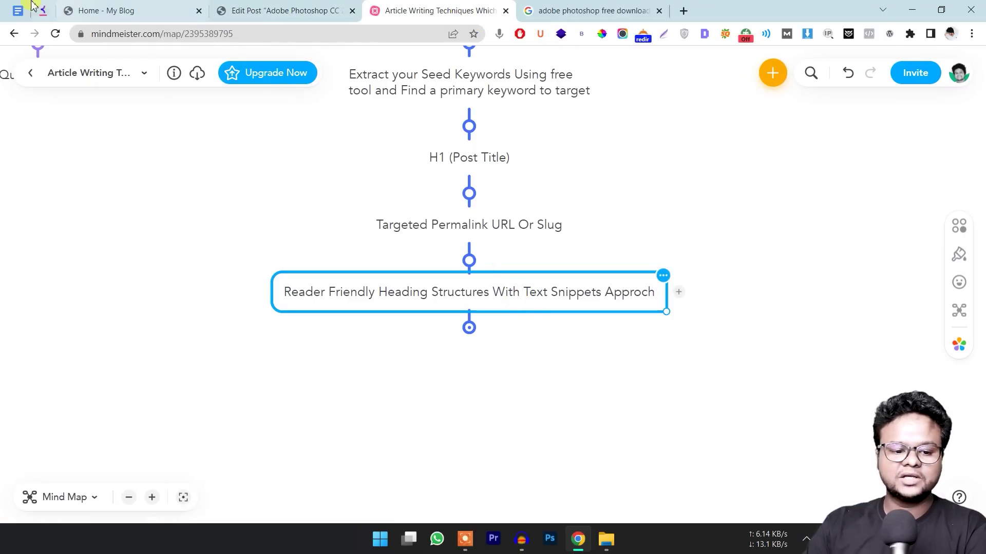
Return to the Heading Structure document and review the overview and download headings together with their subheadings by highlighting them.
left_click(18, 10)
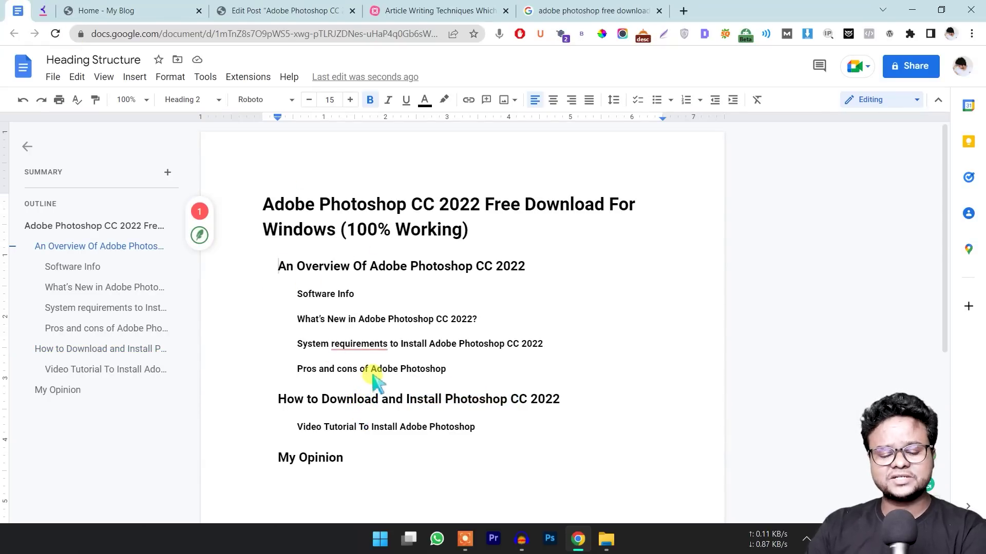
left_click_drag(295, 290, 516, 365)
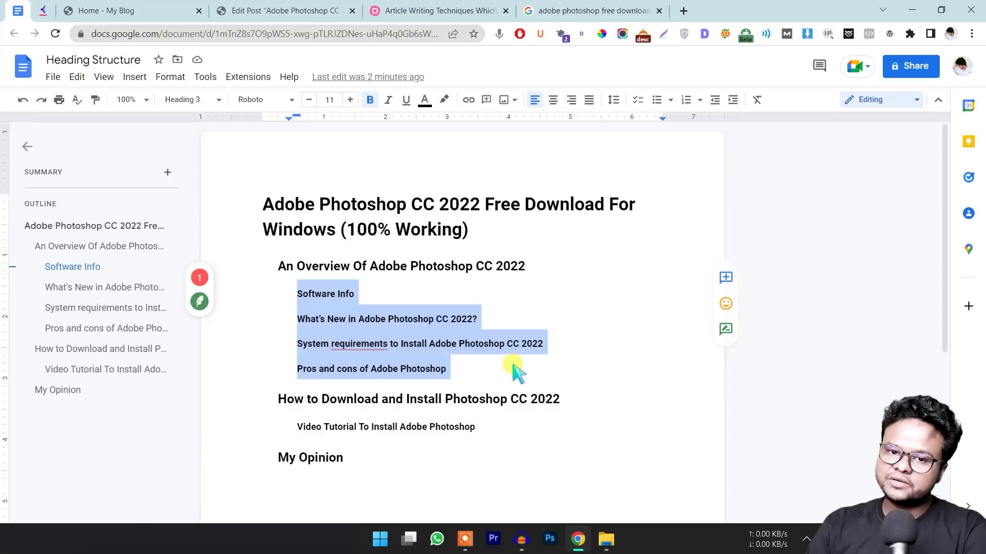
left_click(514, 367)
left_click_drag(362, 267, 433, 268)
mouse_move(348, 342)
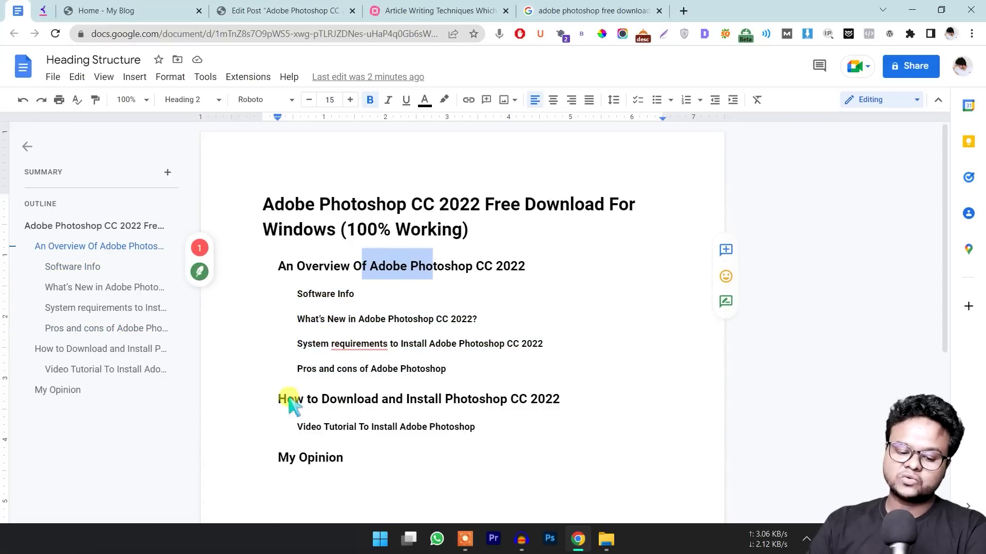
left_click_drag(280, 399, 379, 406)
left_click_drag(316, 427, 400, 433)
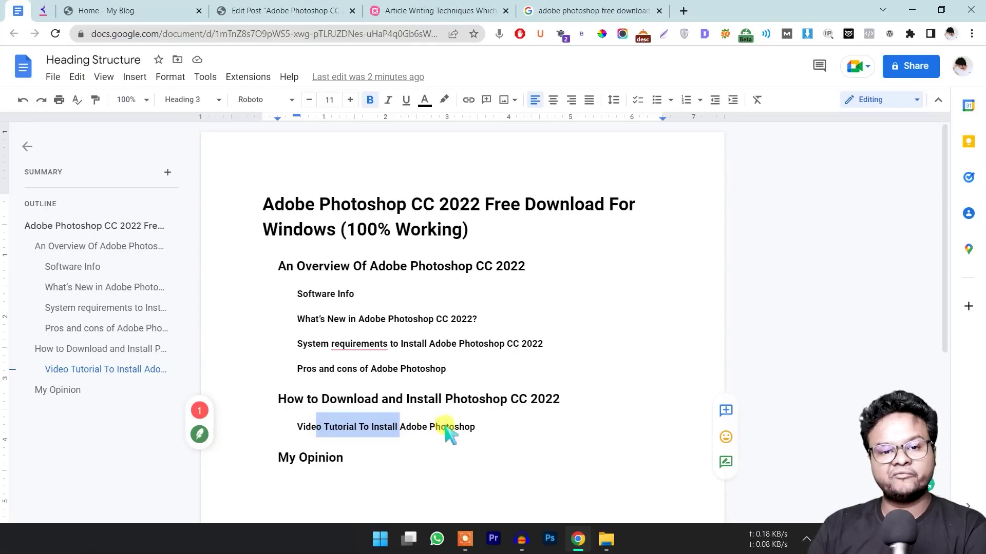
left_click_drag(474, 429, 293, 263)
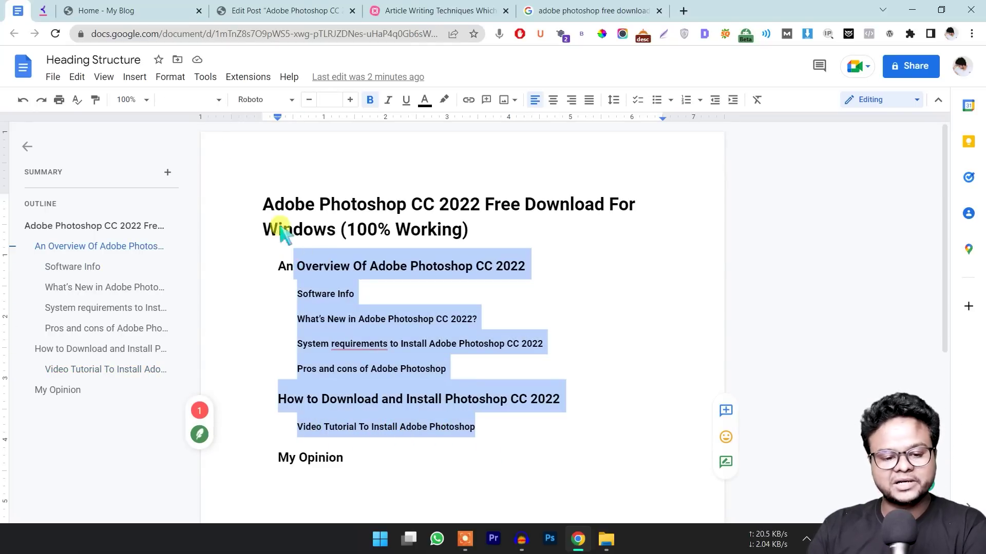
Return to the WordPress post editor and look through how the headings are used in the article body.
left_click(238, 11)
scroll(483, 369, "down", 5)
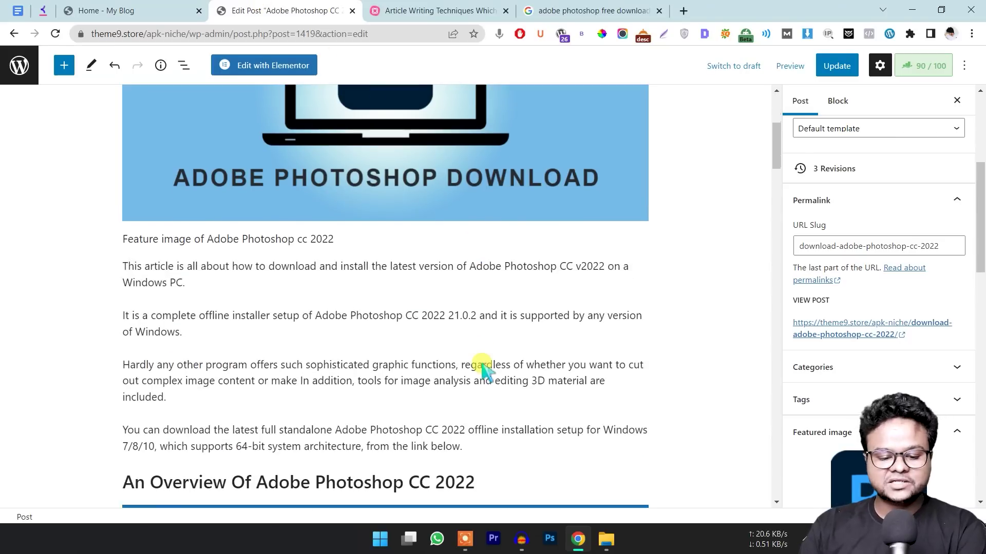
scroll(483, 368, "down", 10)
scroll(328, 308, "up", 15)
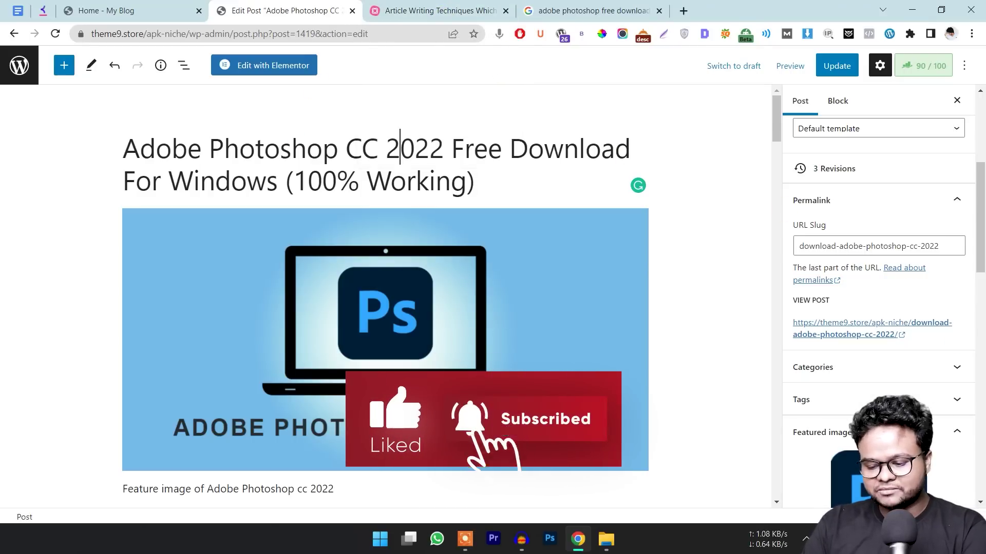
key("super+n")
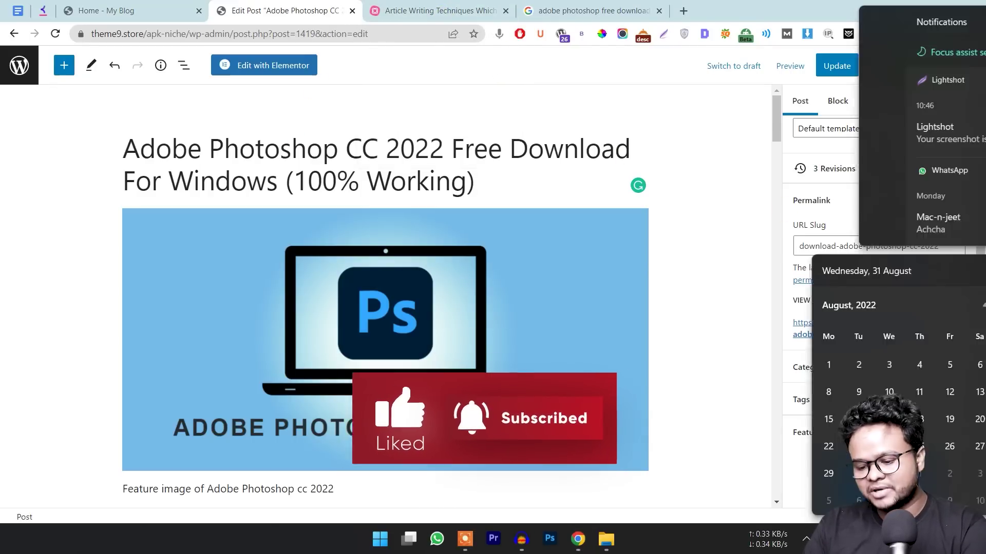
key("super+n")
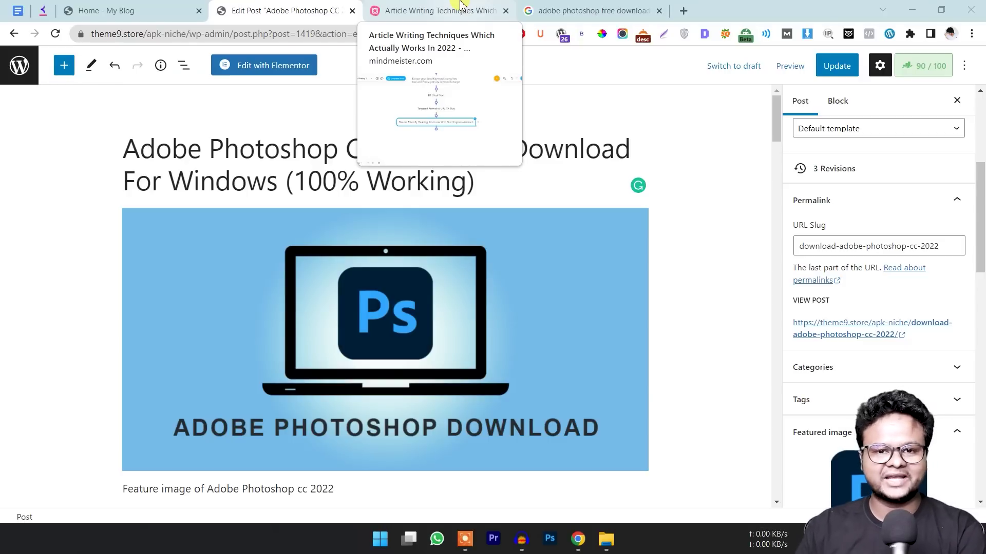
In the mind map, expand the branch below the heading structures topic and select the Solve the reader's problems [Intent] topic.
left_click(429, 5)
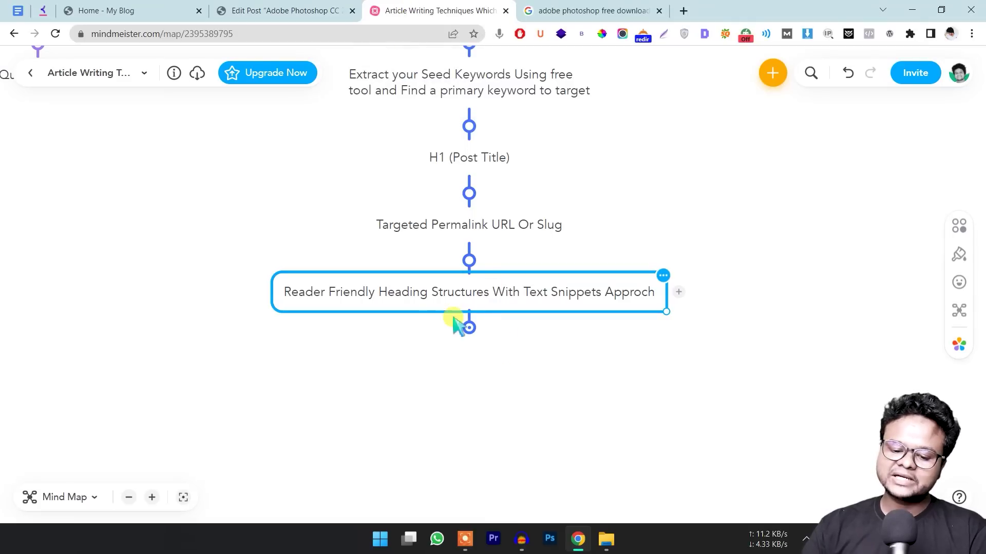
left_click(265, 5)
left_click(410, 6)
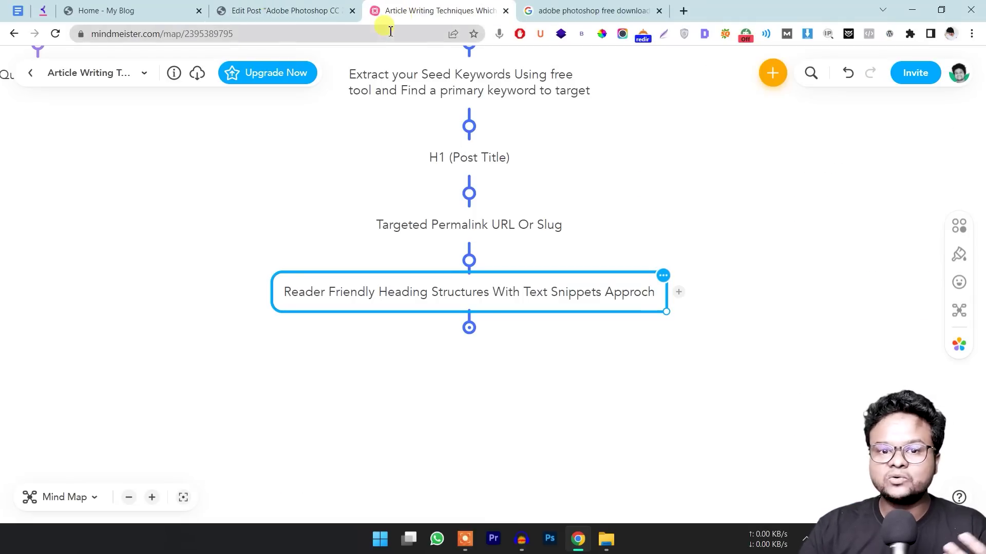
left_click(468, 327)
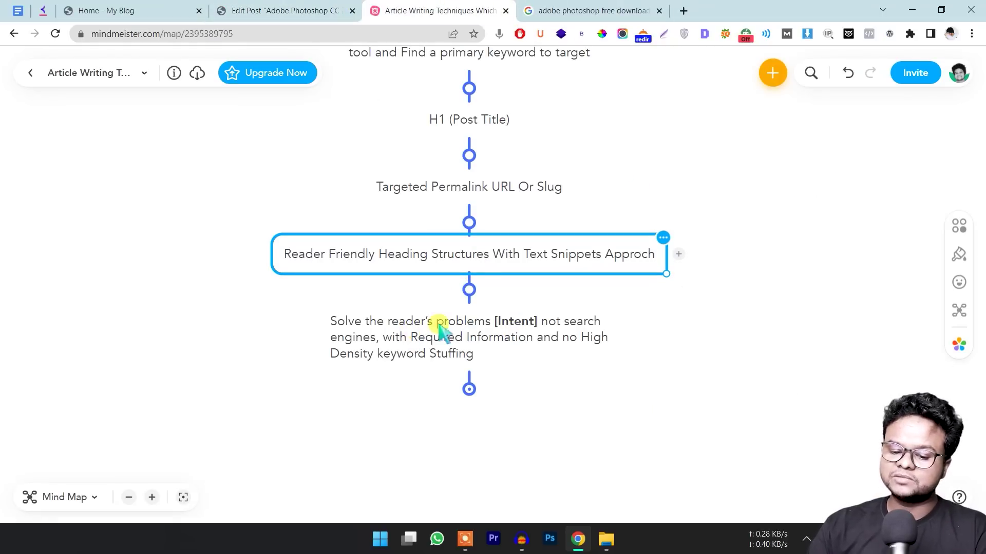
left_click(512, 330)
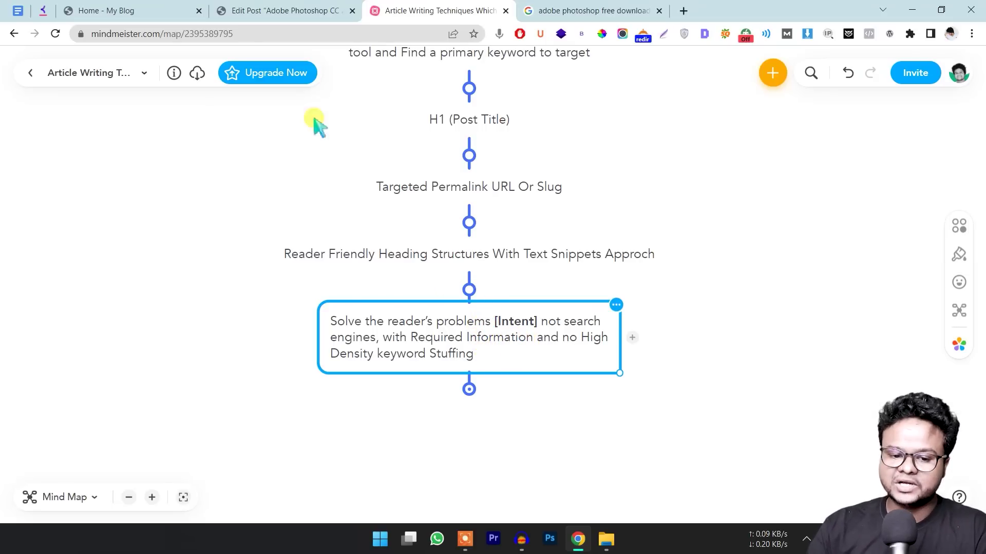
From the post editor, open the Article Writing Video Data folder in File Explorer, play video-for .mp4 and pause it.
left_click(277, 10)
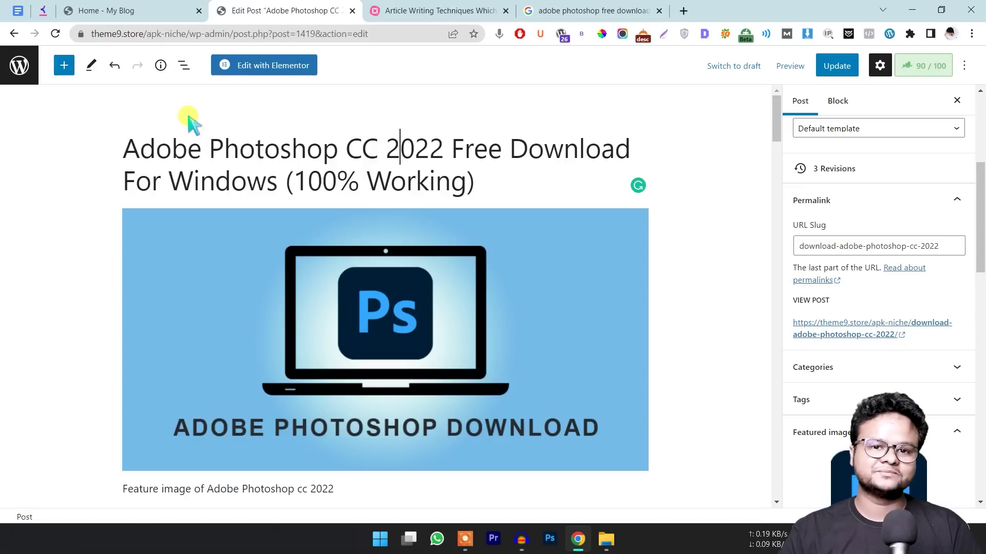
left_click(606, 539)
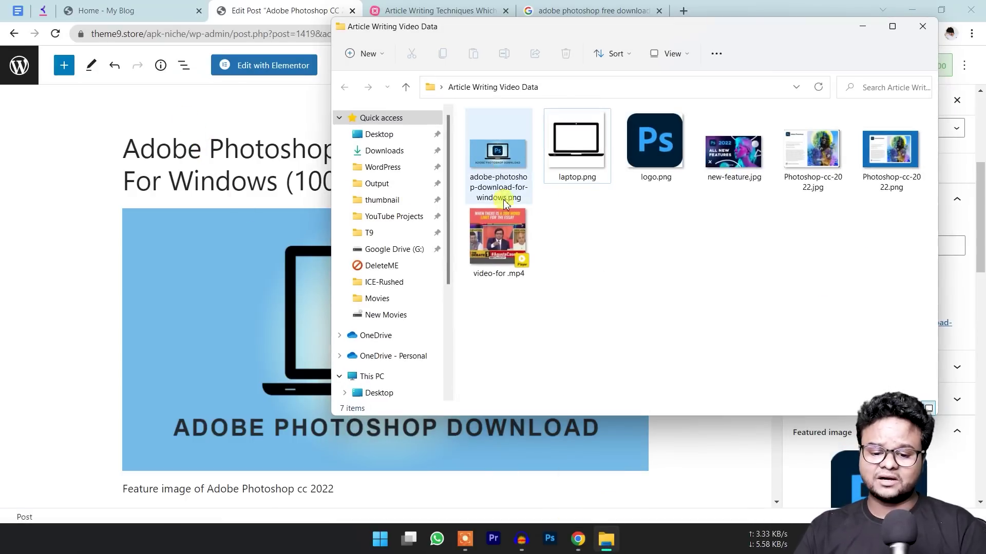
double_click(498, 239)
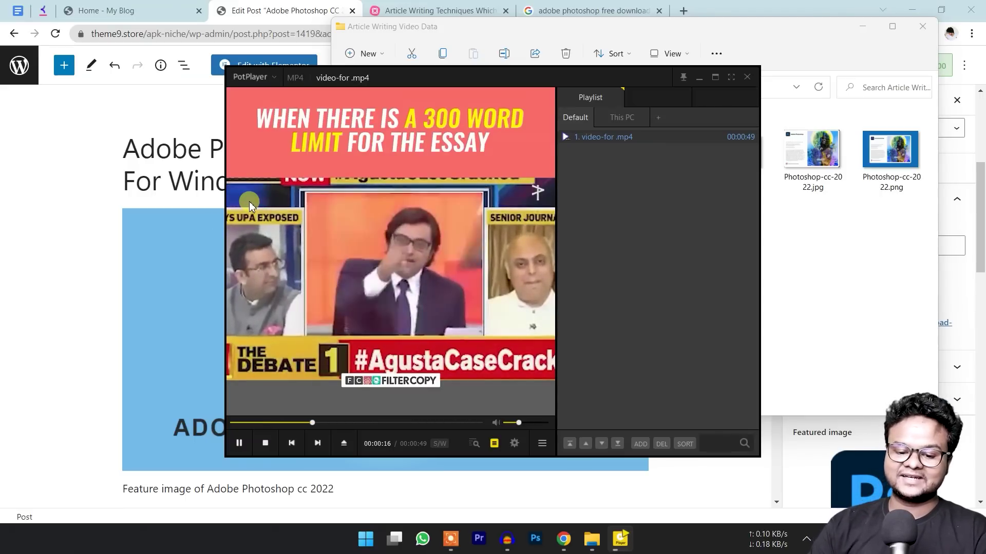
left_click(257, 216)
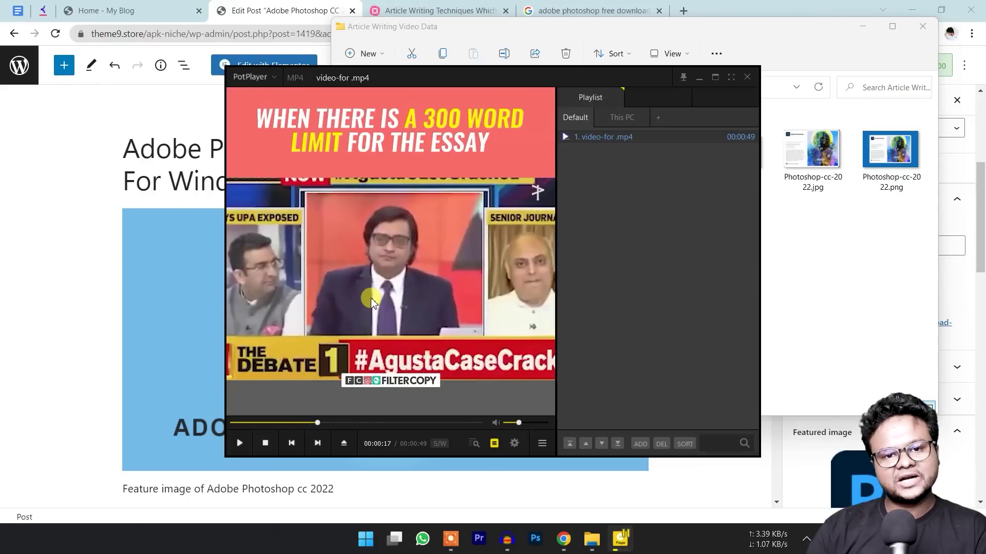
Resume video-for .mp4, close the video player and return to the WordPress post editor.
left_click(367, 295)
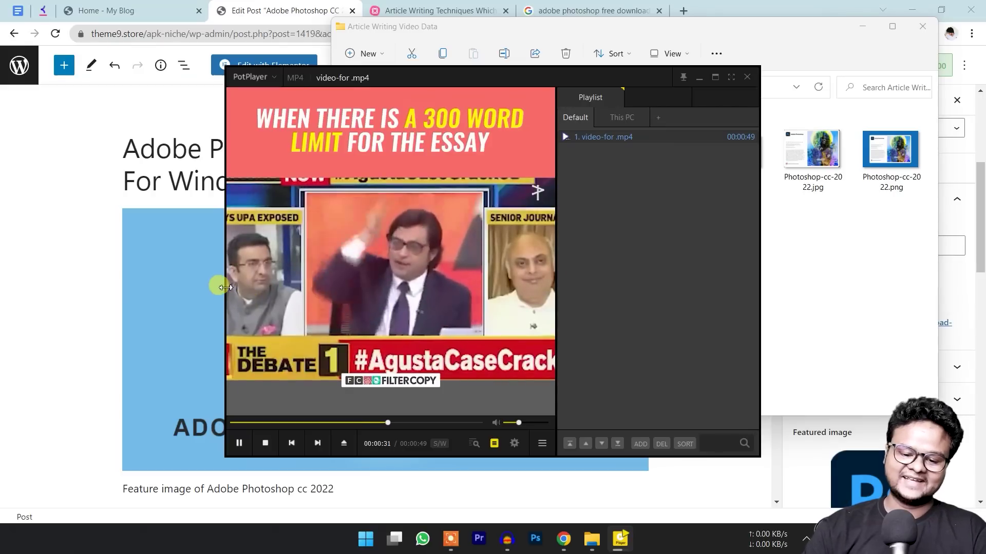
left_click(746, 77)
left_click(7, 341)
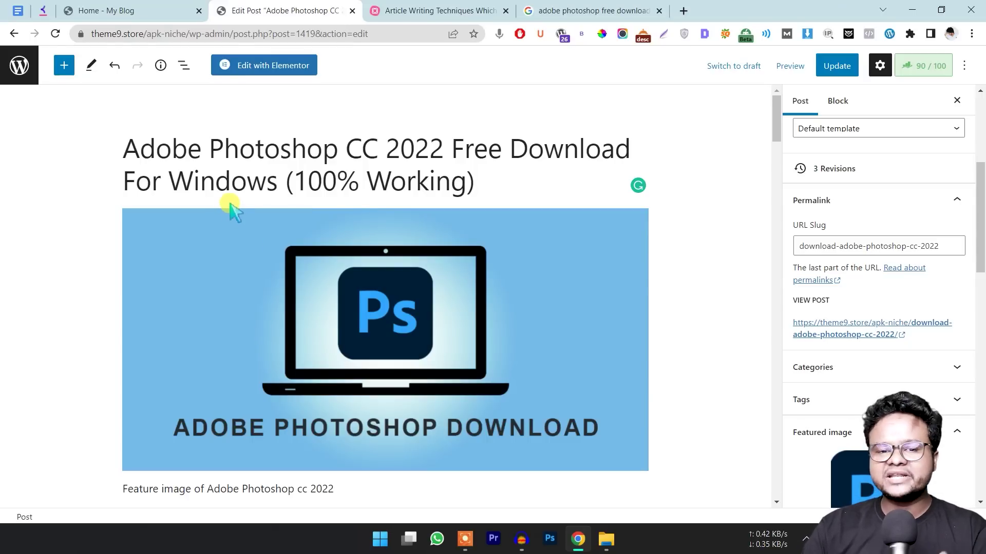
Highlight the Photoshop CC name in the post title and review the feature image, introduction and overview section.
scroll(360, 278, "down", 1)
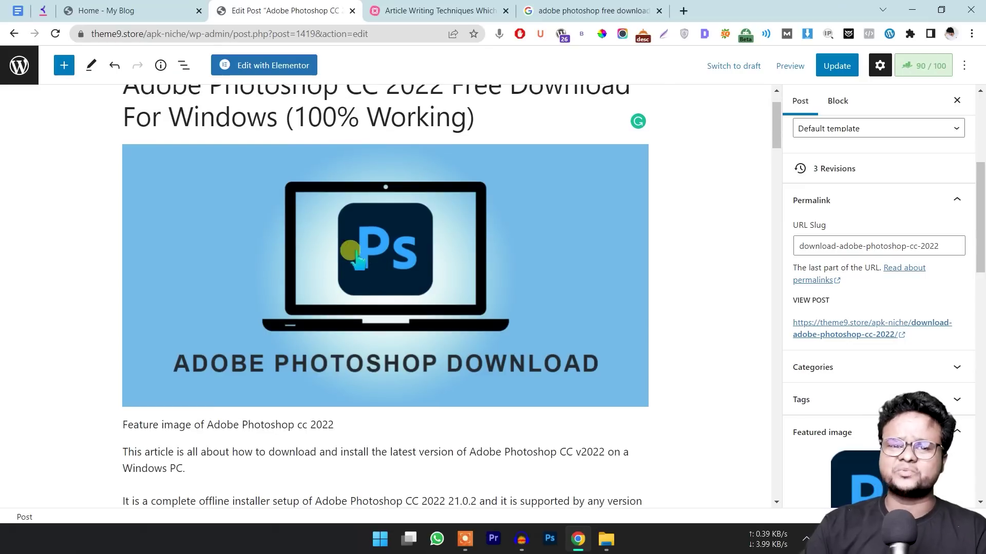
scroll(321, 269, "up", 1)
left_click_drag(188, 149, 429, 149)
scroll(416, 252, "down", 2)
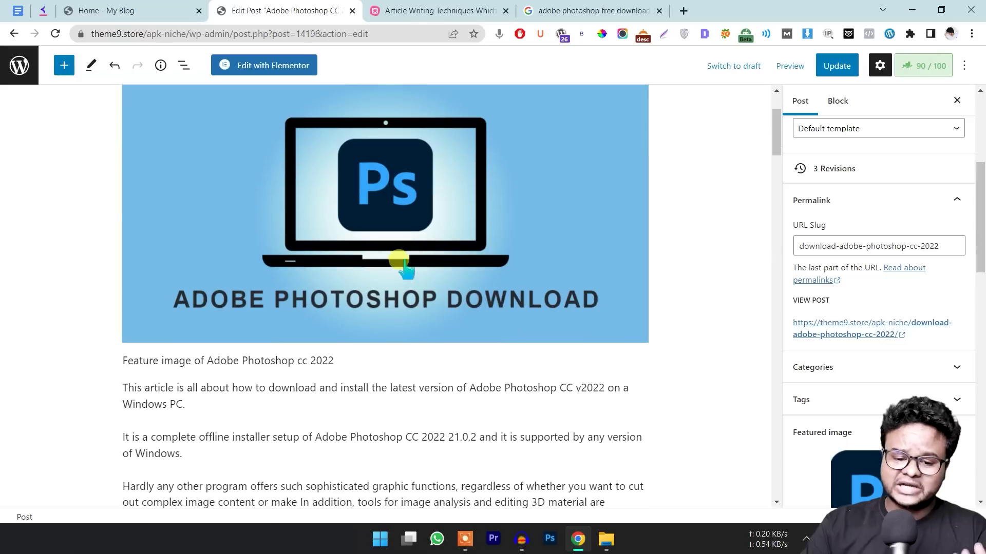
scroll(462, 220, "down", 3)
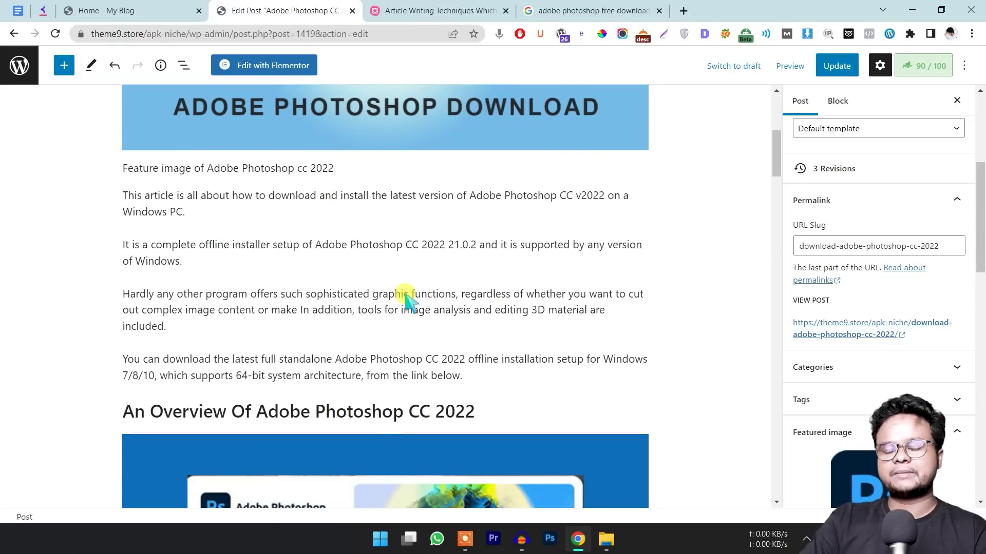
scroll(405, 299, "down", 7)
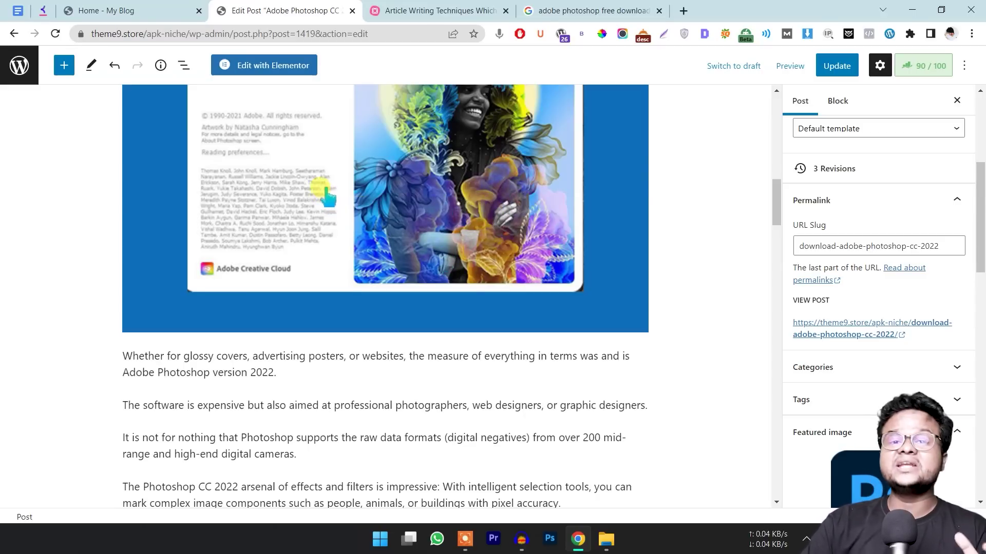
Browse the keyword list for download adobe photoshop in Keyword Tool and return to the post editor.
left_click(43, 11)
scroll(138, 324, "down", 5)
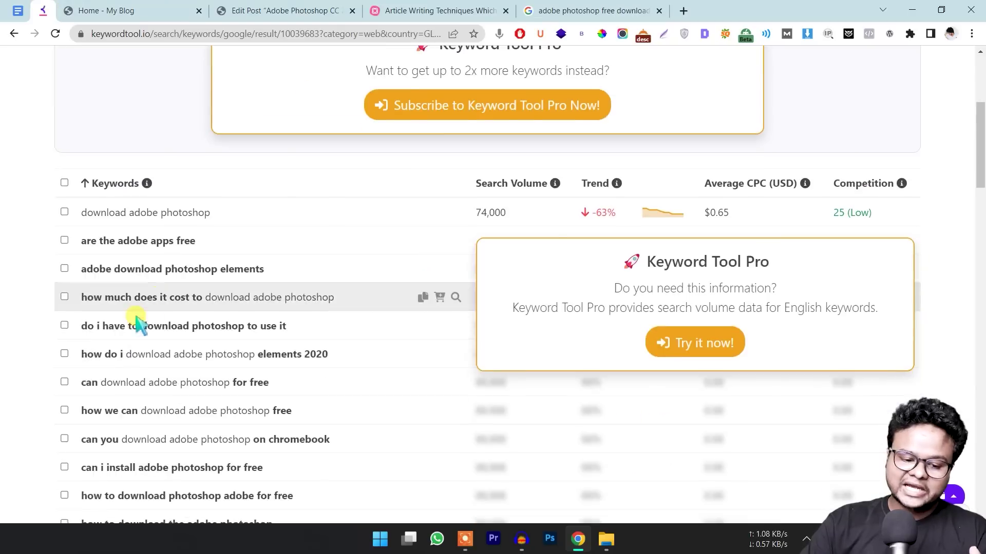
scroll(139, 323, "down", 3)
left_click(326, 4)
left_click(401, 10)
left_click(303, 6)
left_click(441, 7)
left_click(287, 10)
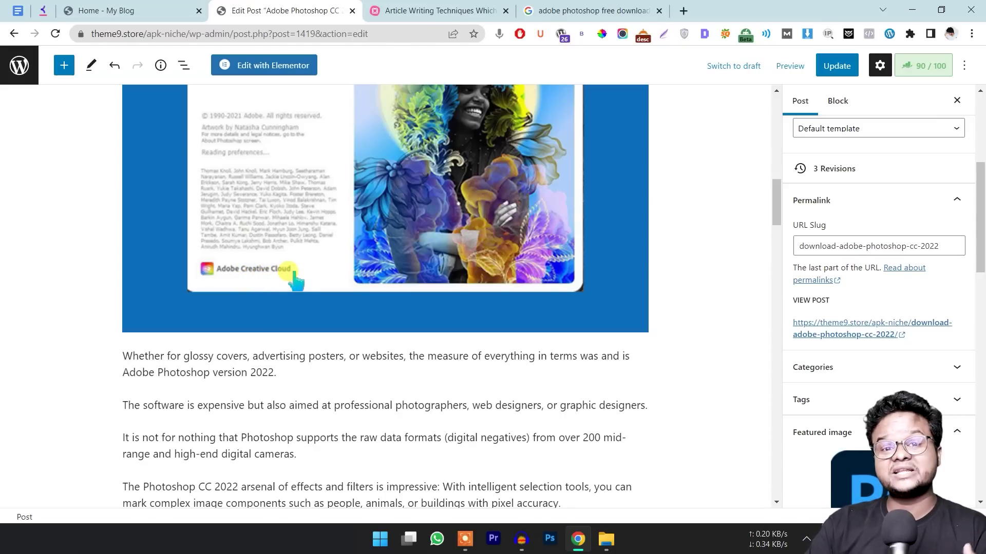
Point out the word Intent in the mind map's Solve the reader's problems topic and return to the post editor.
left_click(431, 9)
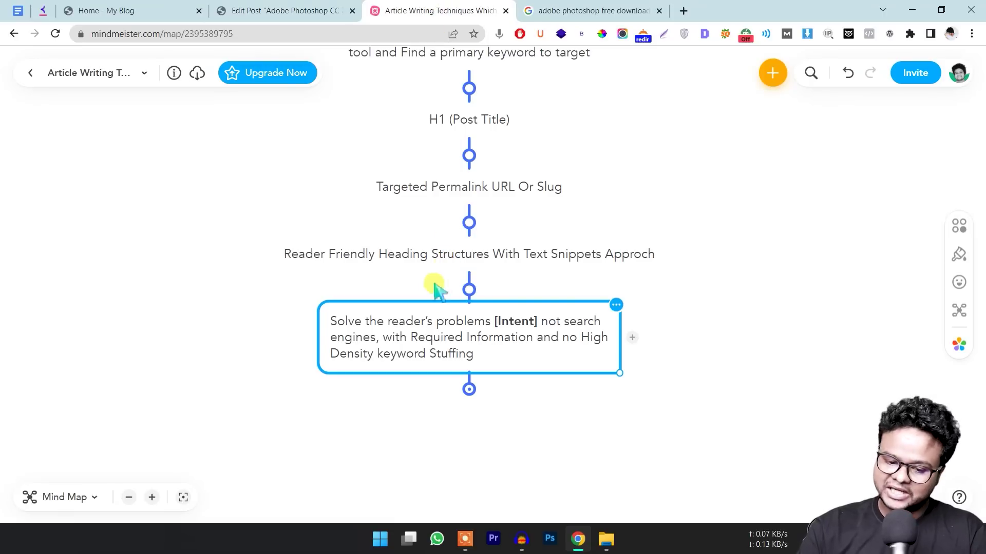
double_click(513, 323)
left_click(276, 12)
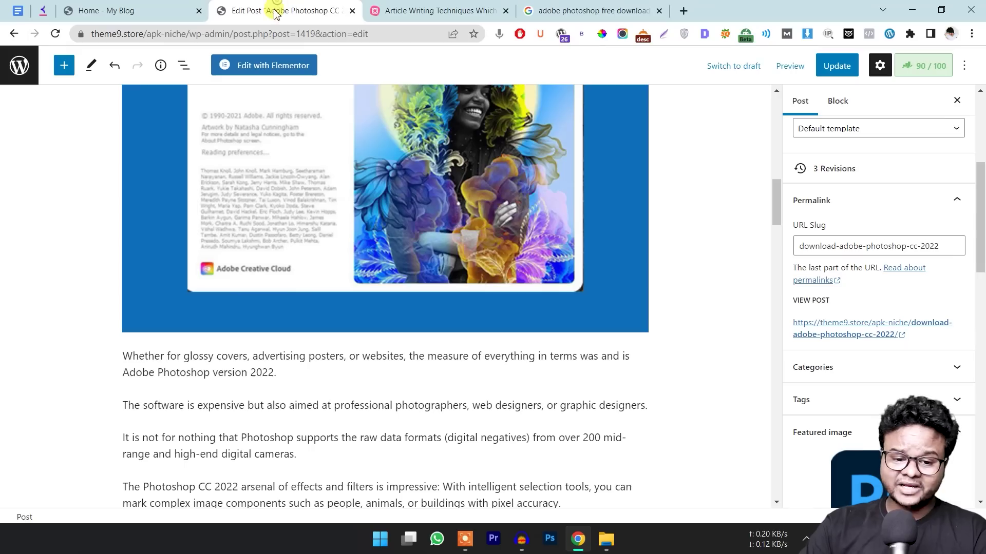
Skim the article from the title through the overview, Software Info and What's New sections, and return to the title.
scroll(330, 221, "up", 15)
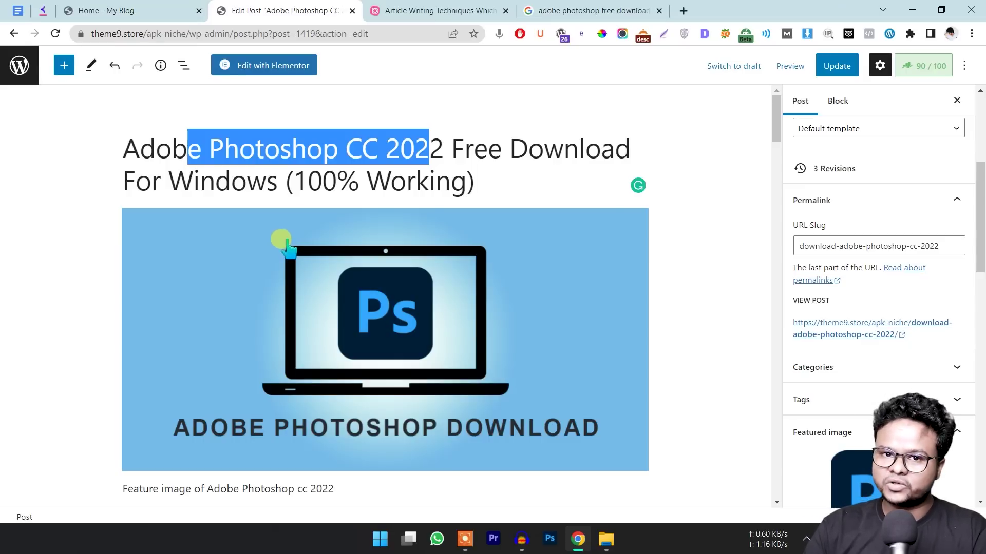
scroll(359, 277, "down", 10)
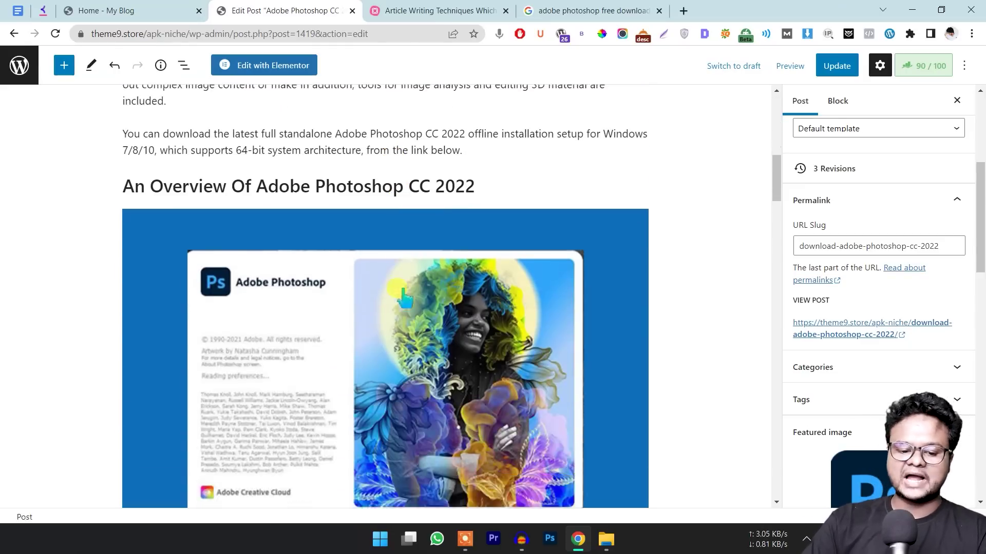
scroll(406, 303, "down", 10)
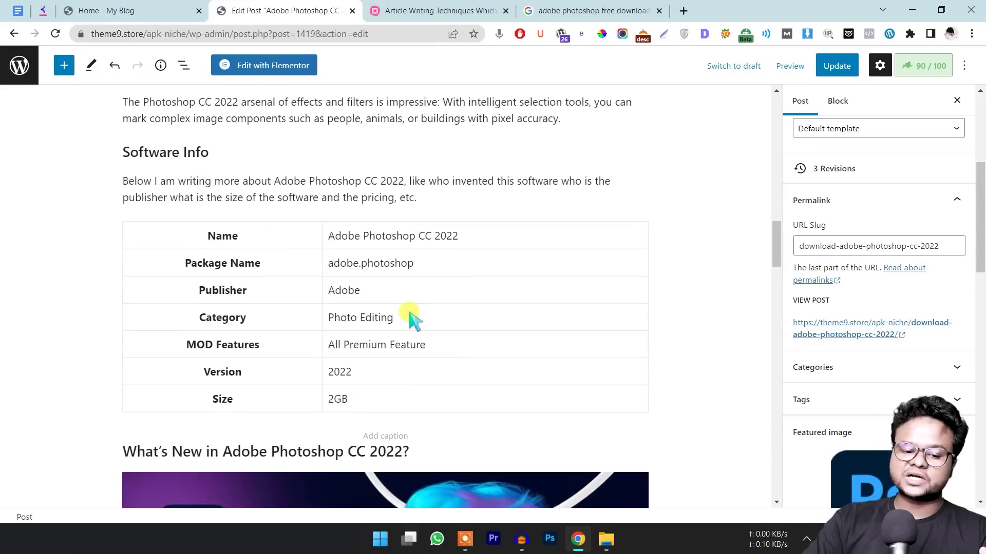
scroll(413, 322, "down", 3)
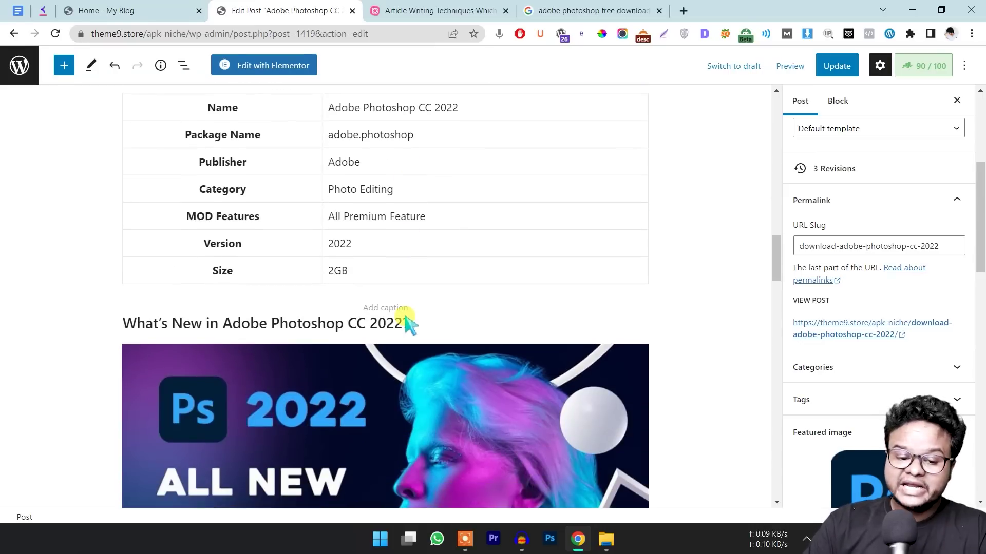
scroll(411, 323, "up", 15)
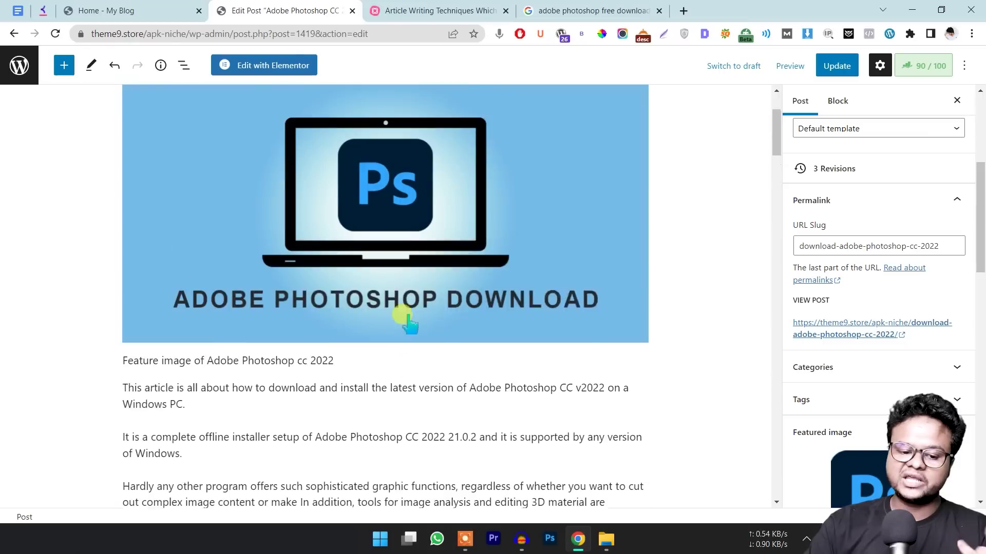
scroll(396, 333, "down", 4)
scroll(318, 314, "down", 3)
scroll(304, 304, "up", 8)
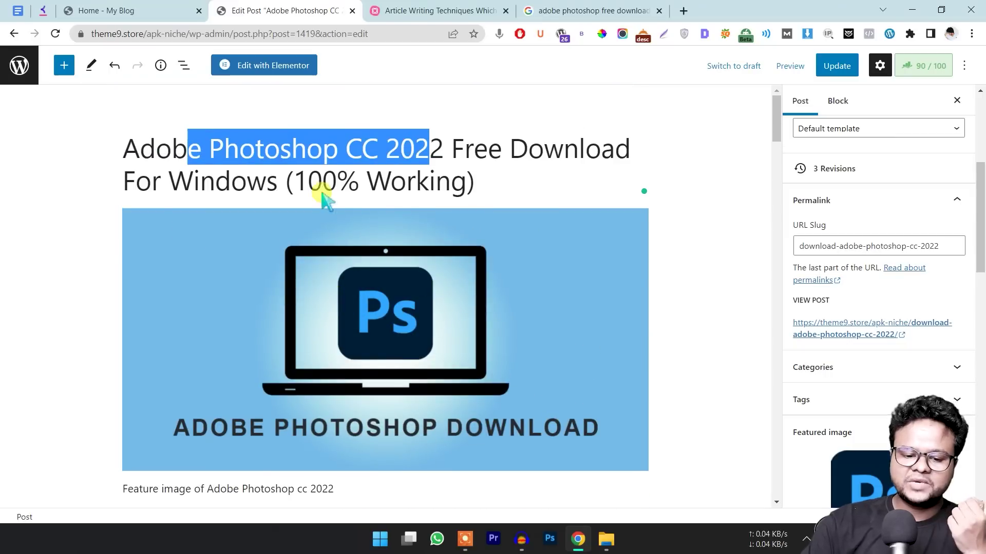
Highlight the phrase "download and install the latest version of" in the article's first introductory paragraph.
scroll(328, 195, "down", 5)
left_click(287, 259)
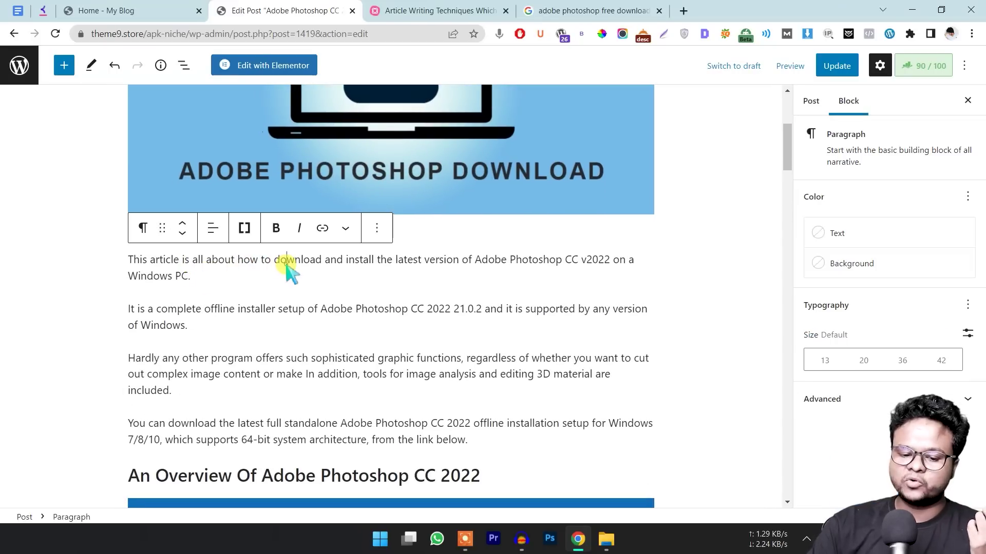
left_click_drag(275, 259, 462, 262)
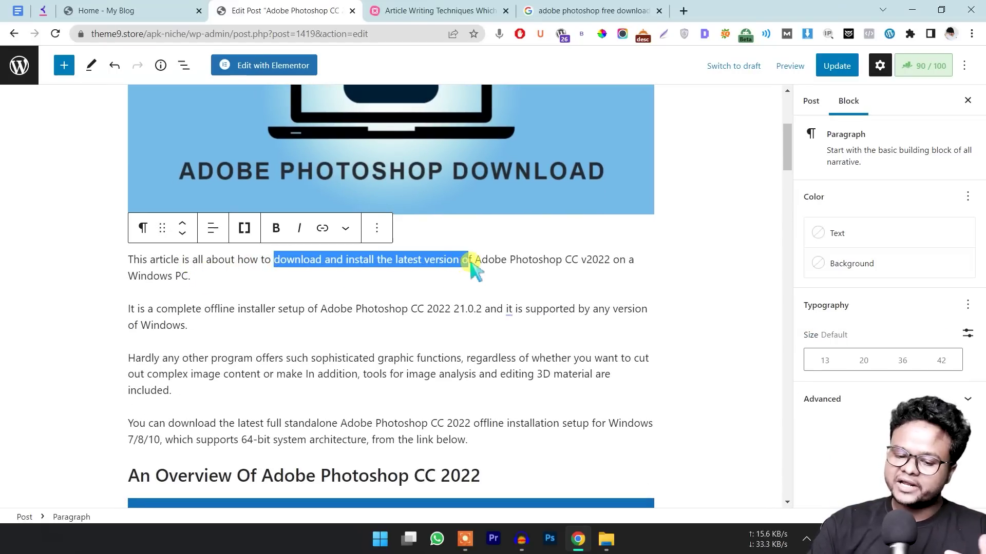
Review the Software Info section and its table, placing the cursor in the Size row.
scroll(424, 314, "down", 7)
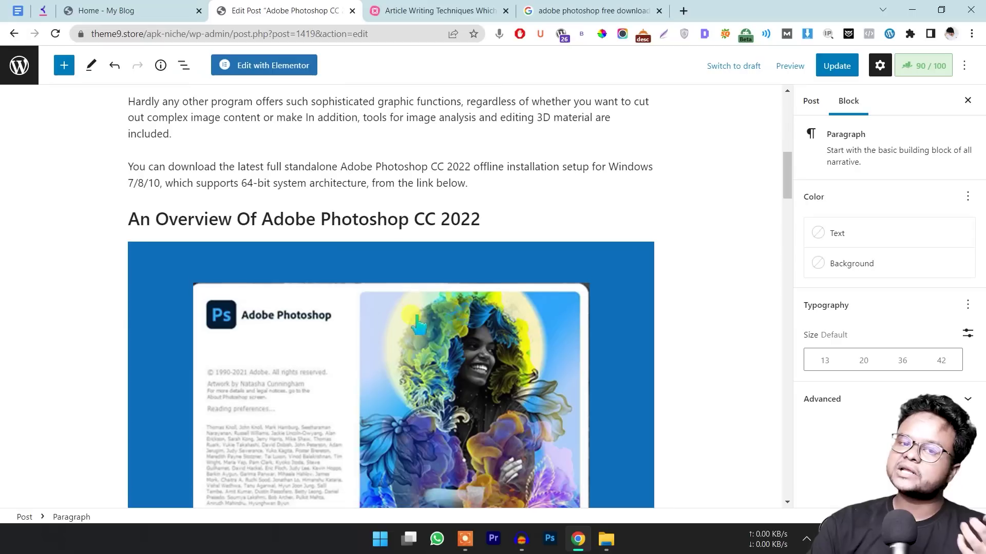
scroll(409, 311, "down", 1)
scroll(370, 259, "down", 8)
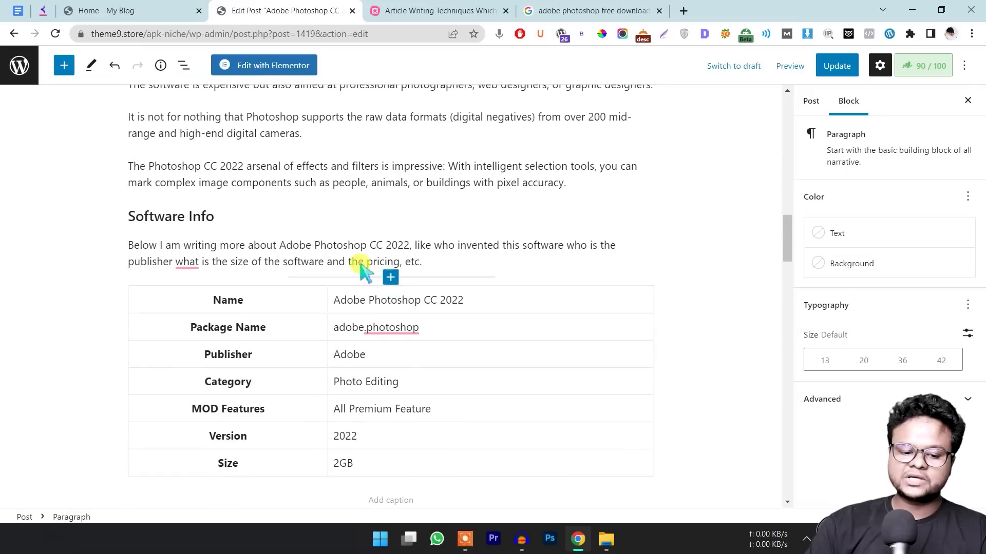
mouse_move(189, 262)
left_click(94, 305)
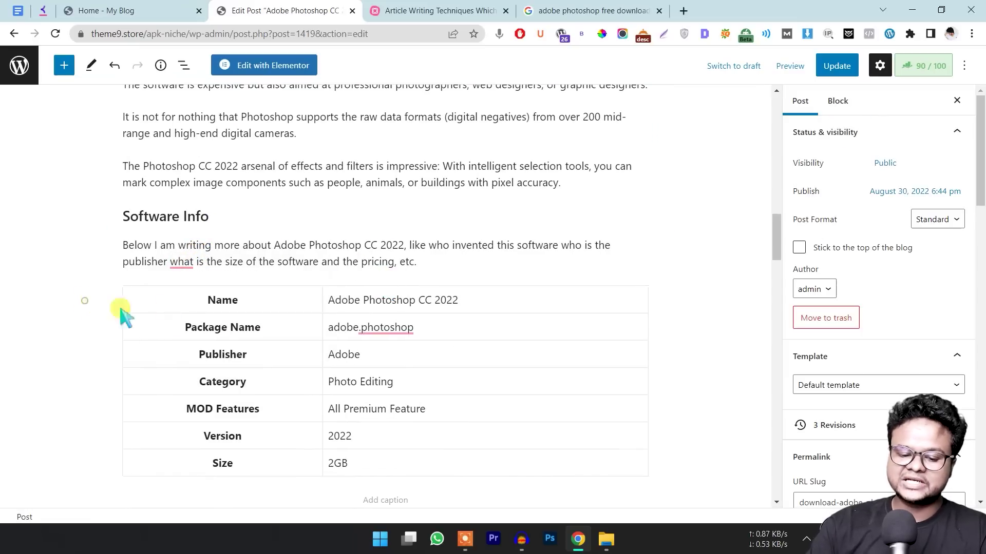
scroll(267, 308, "down", 3)
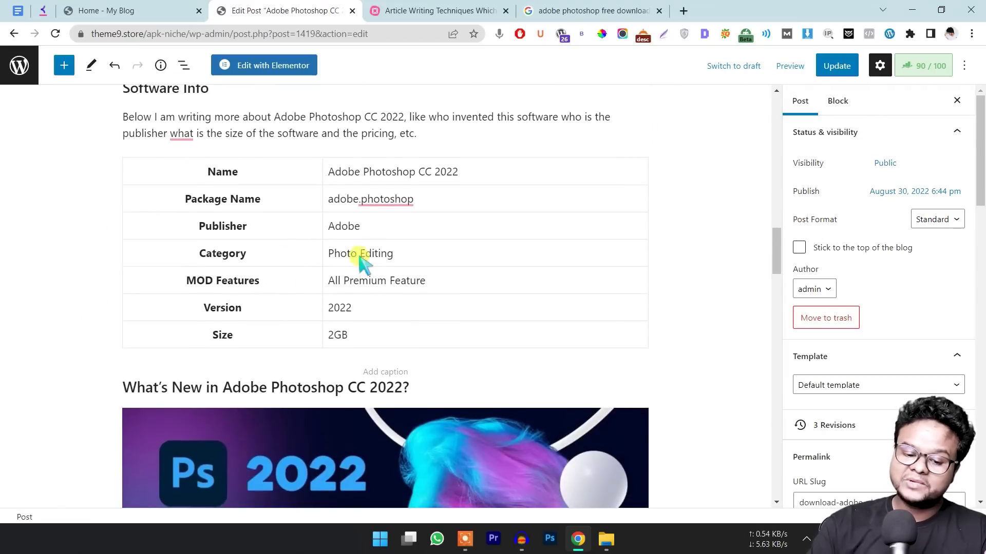
scroll(362, 264, "down", 1)
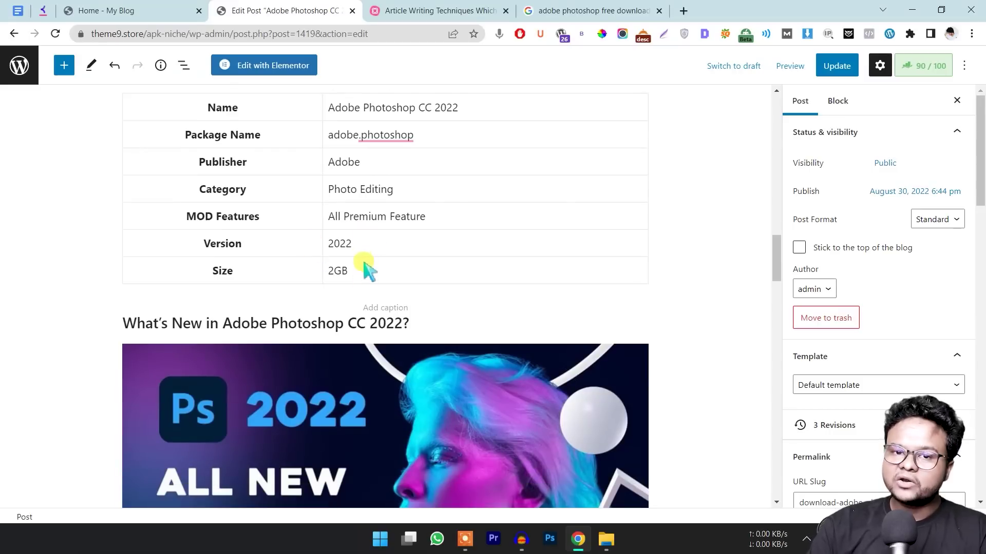
left_click(361, 271)
Review the What's New in Adobe Photoshop CC 2022 section and highlight its bulleted list of new features.
scroll(362, 272, "down", 2)
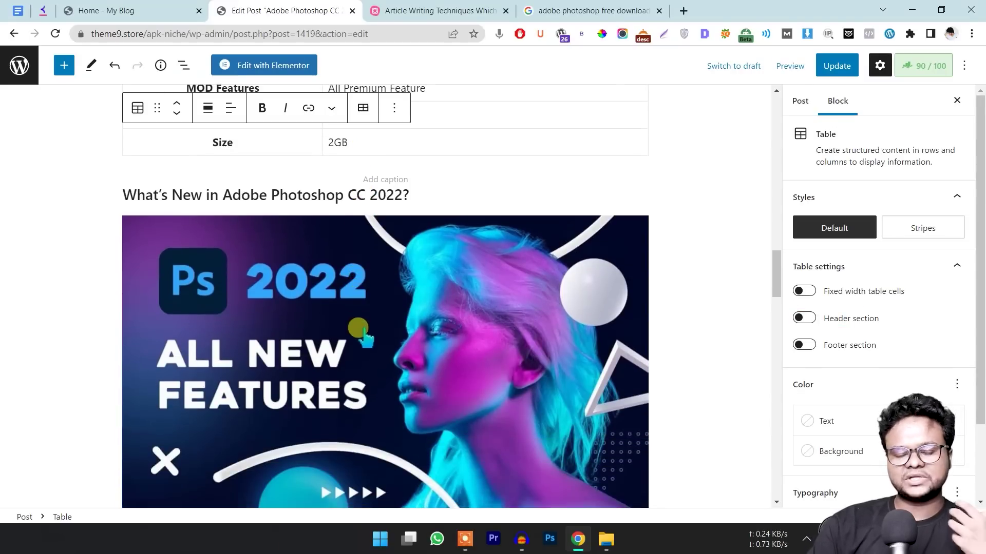
scroll(308, 298, "down", 1)
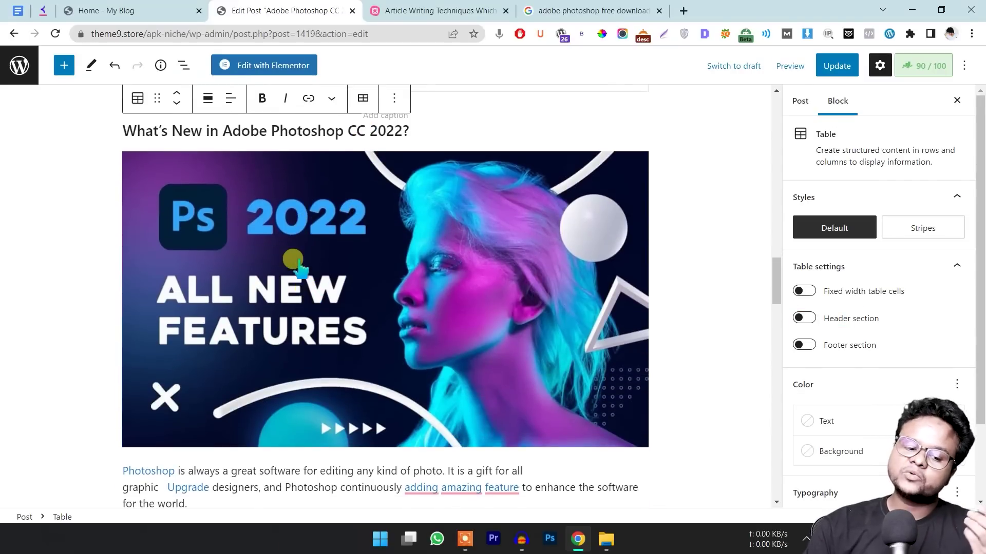
scroll(252, 226, "down", 4)
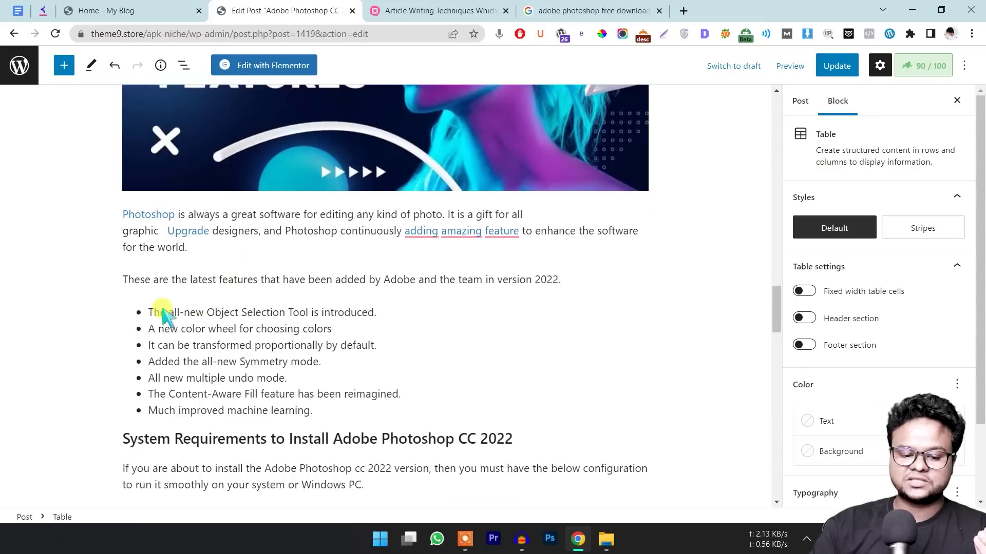
left_click_drag(150, 311, 324, 412)
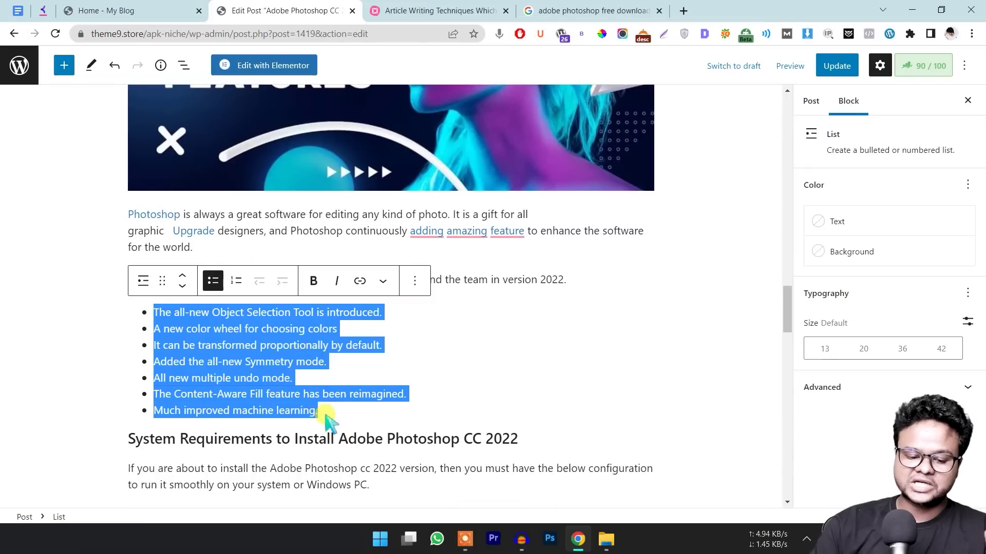
scroll(325, 414, "down", 1)
left_click(369, 360)
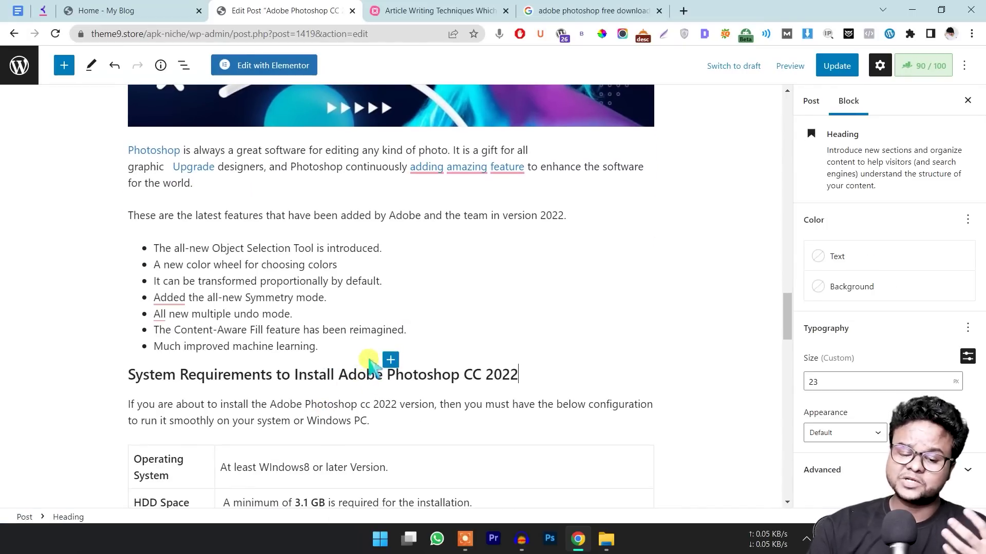
In the System Requirements table, correct the Operating System entry to "At least Windows 8 or later Version.".
scroll(477, 277, "down", 3)
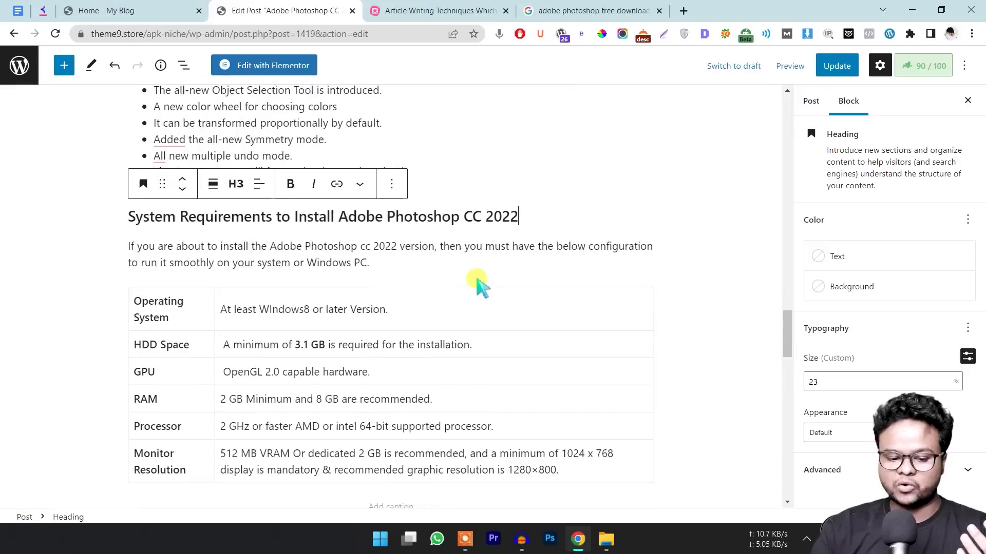
left_click(191, 205)
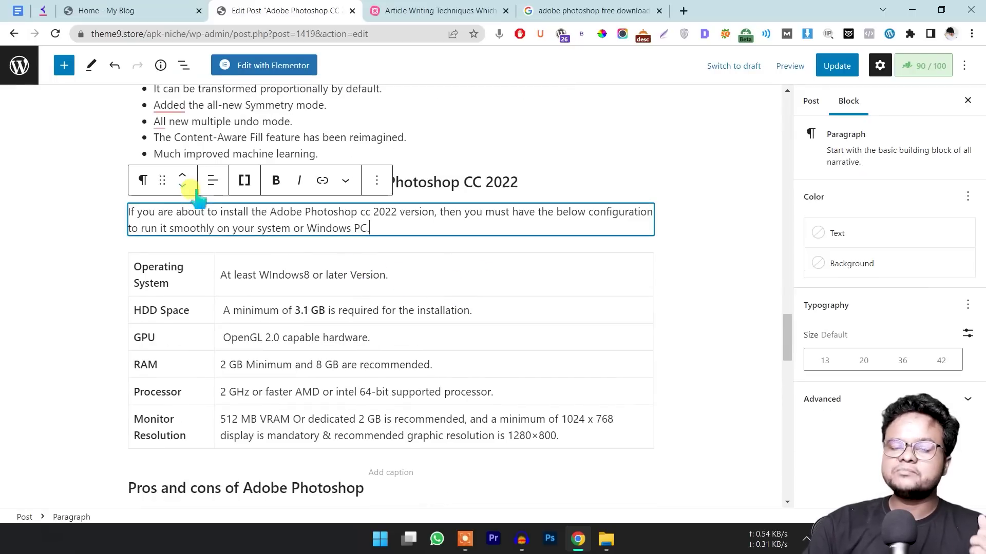
left_click(49, 224)
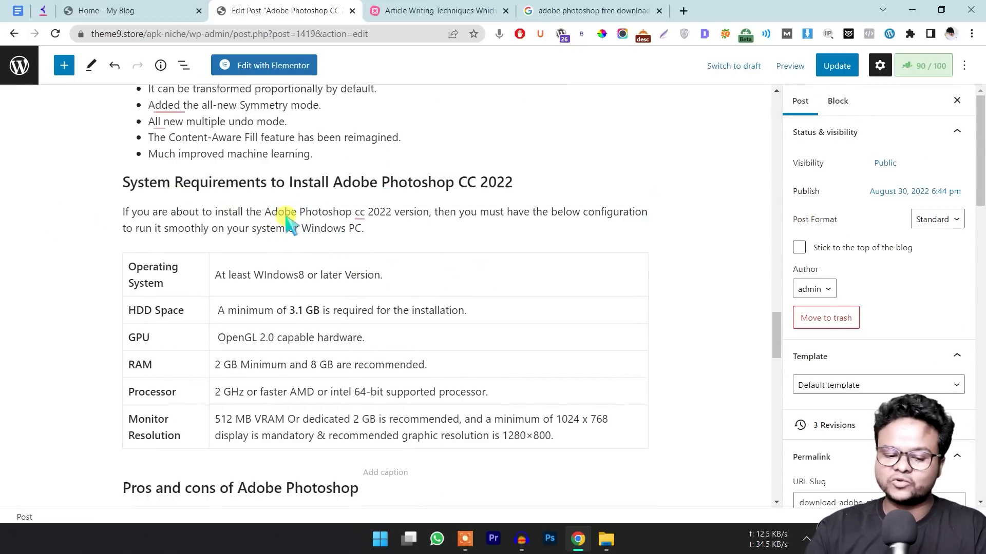
left_click(301, 277)
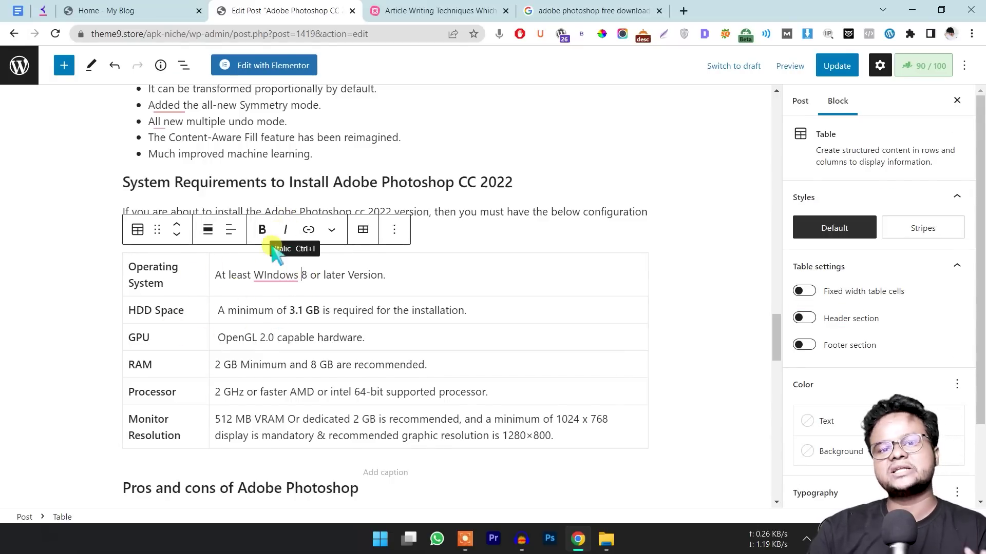
scroll(410, 267, "down", 1)
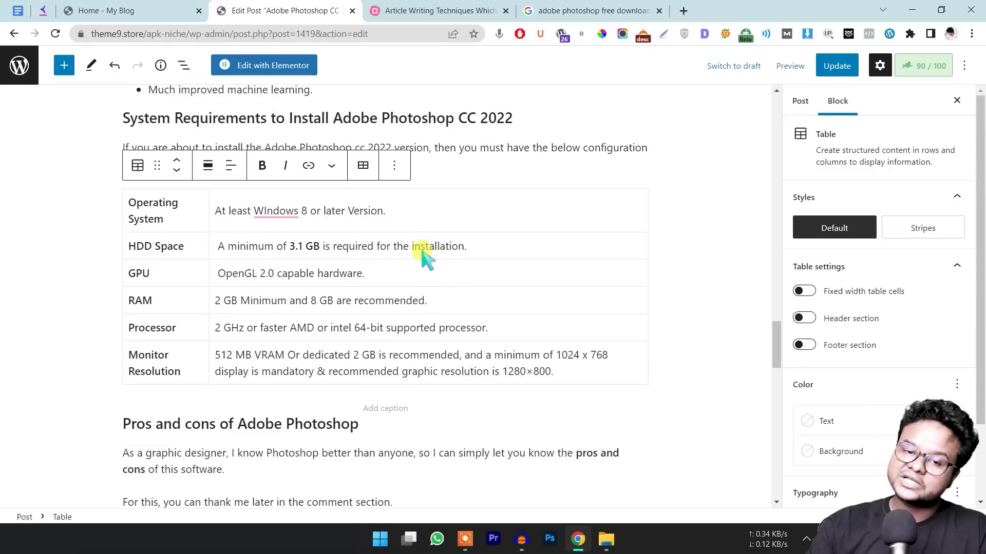
mouse_move(280, 221)
left_click(303, 246)
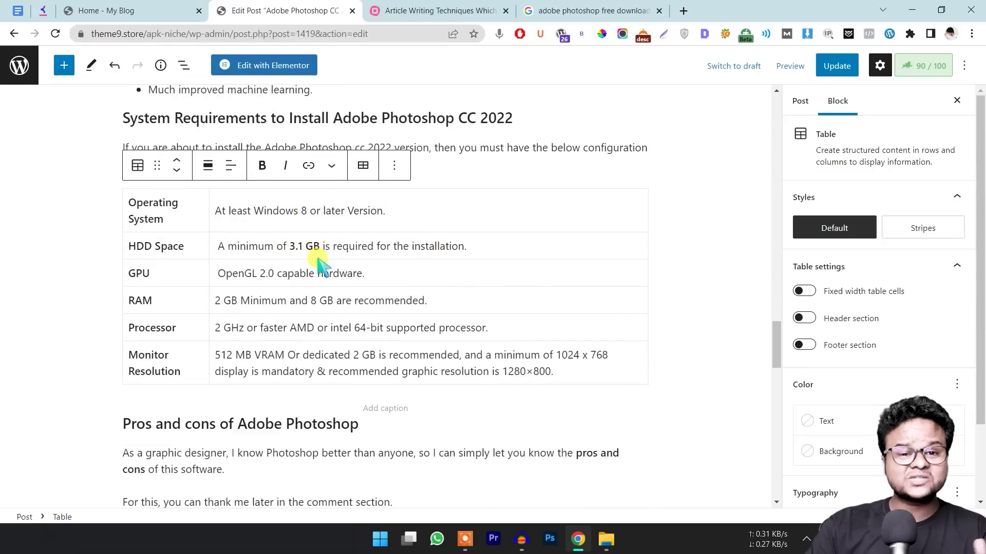
Review the sections from Pros and cons of Adobe Photoshop through the download instructions, video tutorial and Faq heading.
scroll(318, 265, "down", 3)
scroll(319, 264, "down", 1)
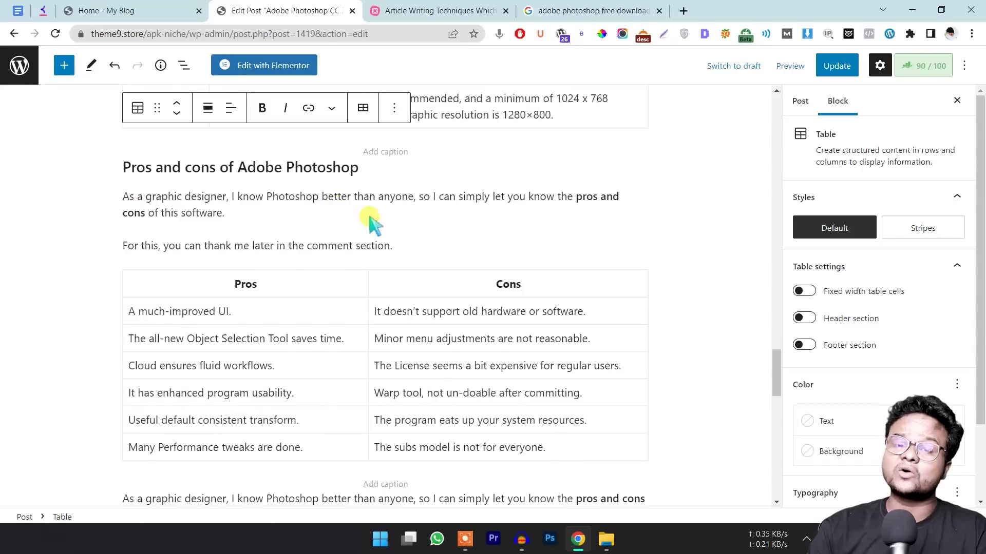
scroll(434, 303, "down", 1)
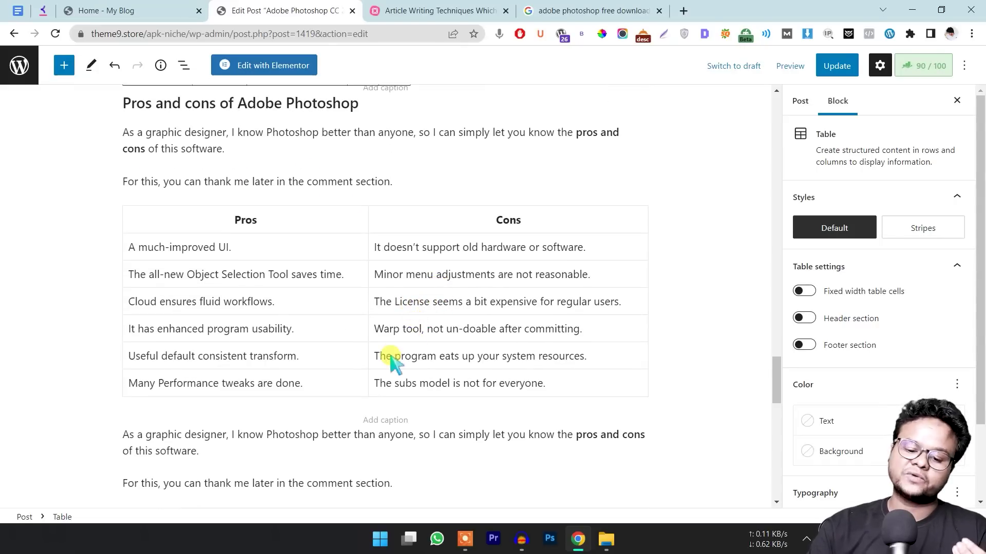
scroll(370, 329, "down", 1)
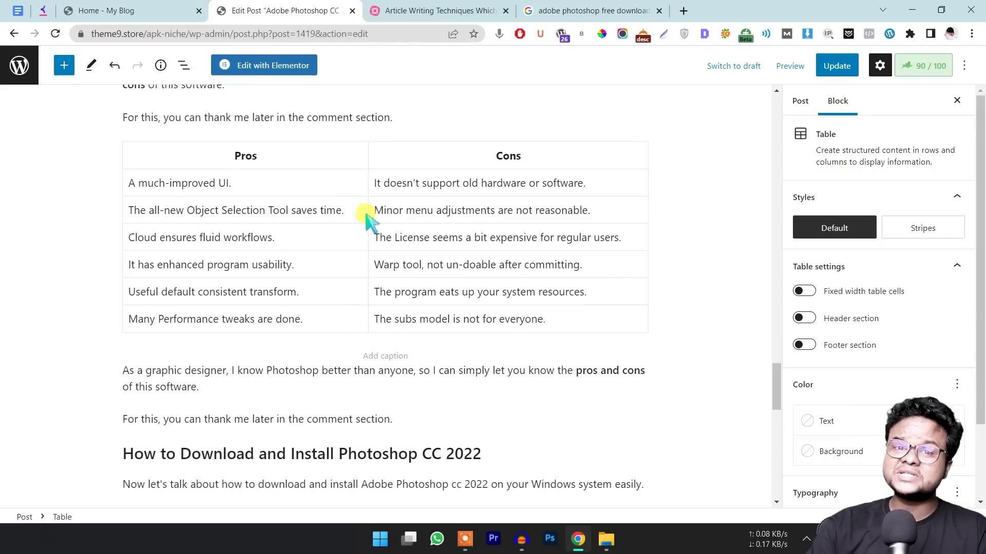
scroll(373, 257, "down", 3)
scroll(395, 244, "down", 2)
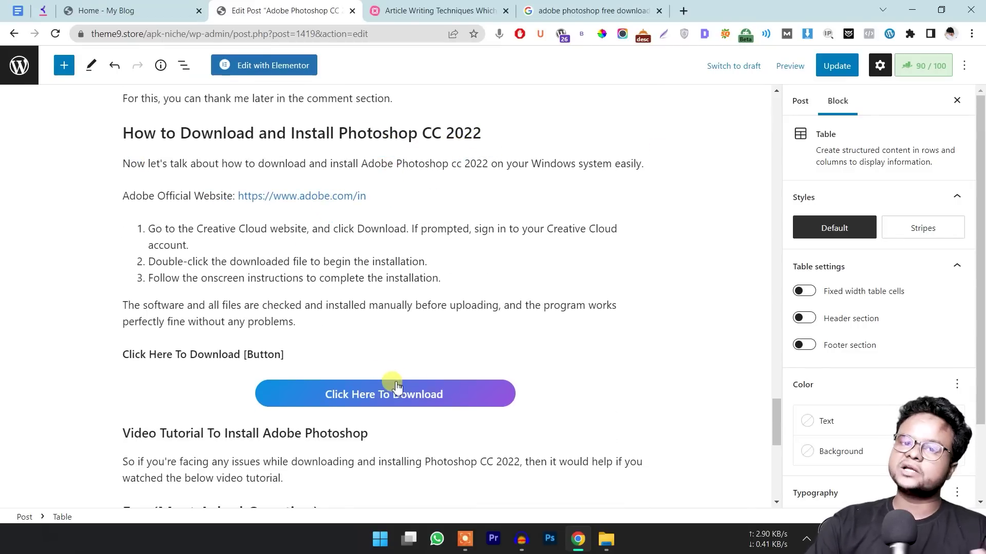
scroll(389, 377, "down", 6)
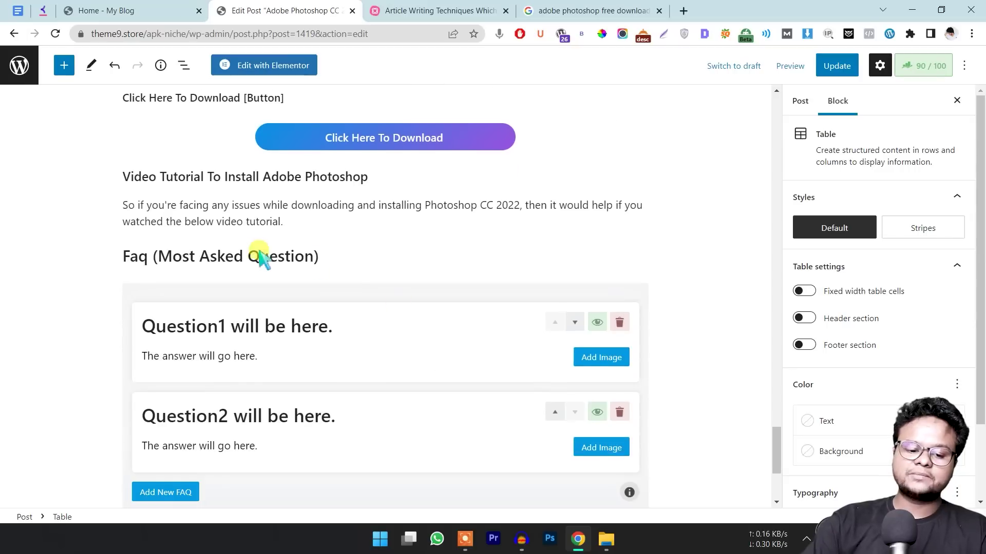
Add an empty paragraph block after the text under Video Tutorial To Install Adobe Photoshop.
left_click(408, 114)
left_click(306, 158)
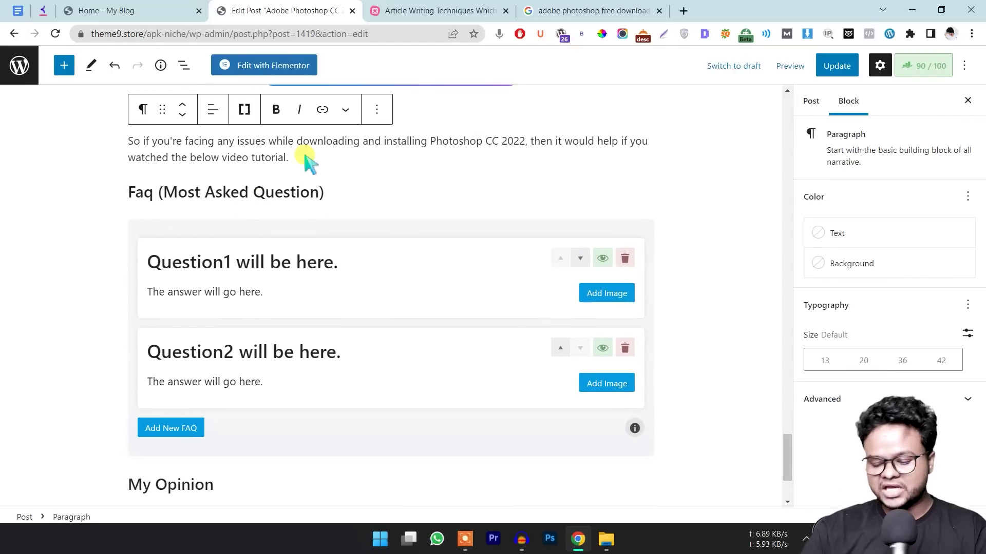
key("Return")
scroll(328, 169, "up", 1)
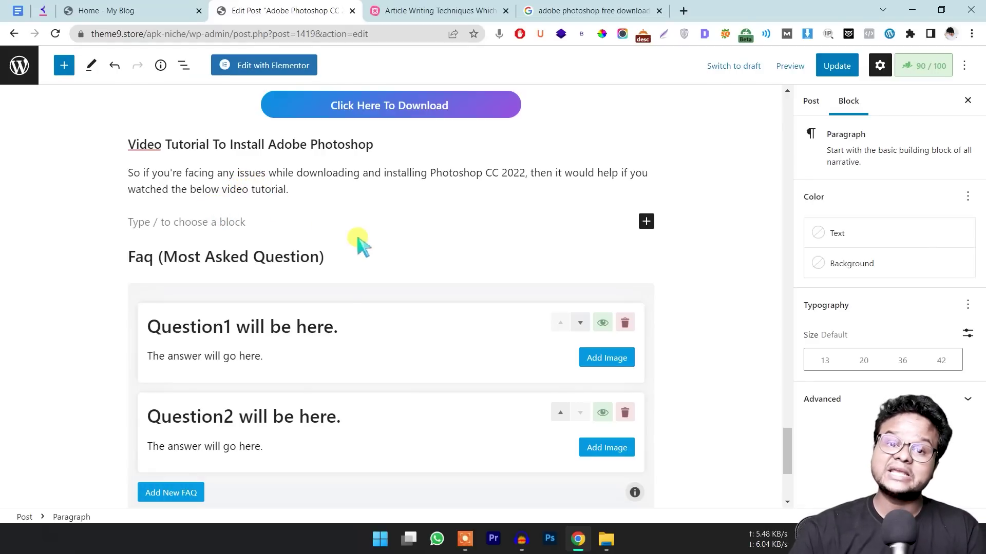
In the MindMeister map, reveal the node that follows the "Solve the reader's problems [Intent]" topic.
scroll(359, 241, "up", 15)
scroll(344, 202, "up", 10)
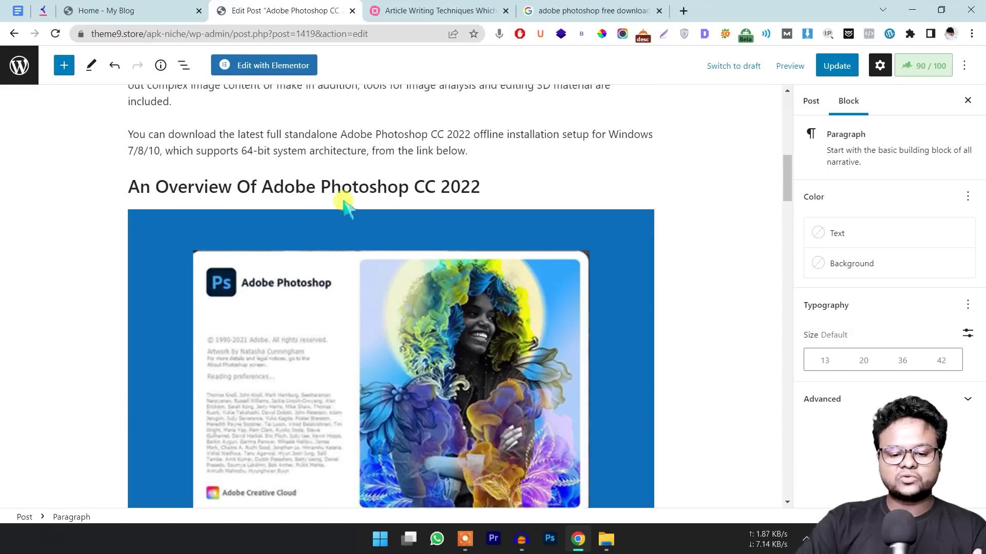
left_click(433, 8)
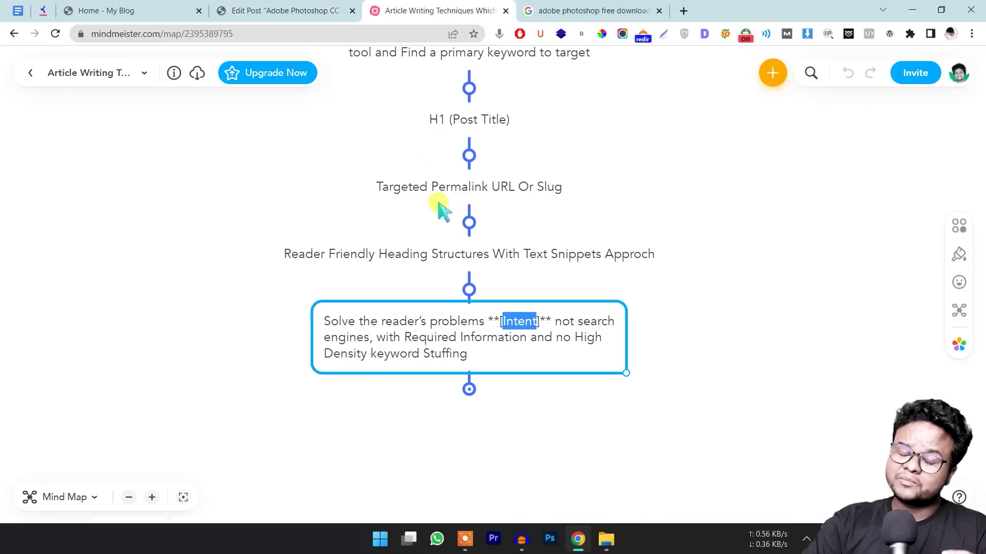
left_click(311, 7)
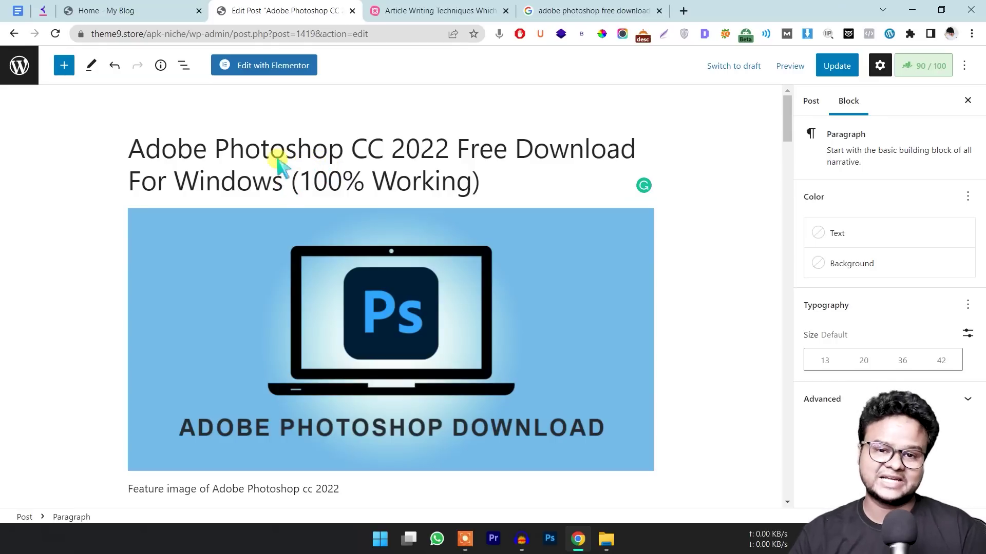
left_click(430, 5)
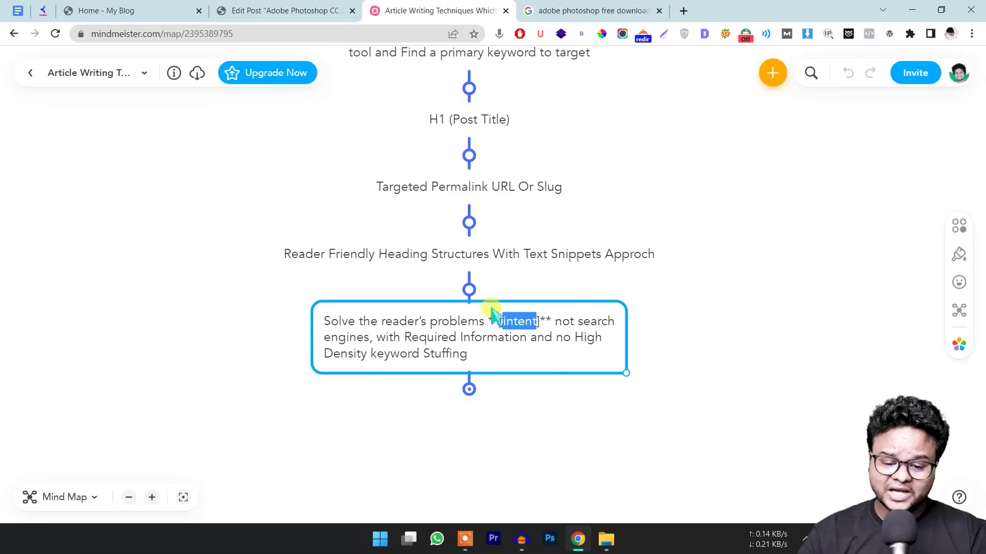
scroll(484, 308, "down", 2)
left_click(471, 314)
scroll(506, 354, "down", 1)
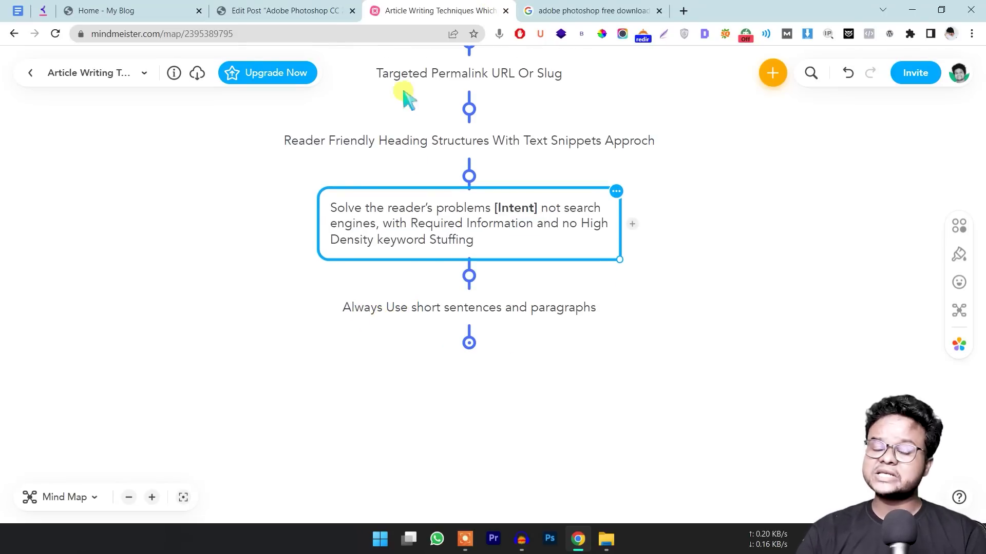
Switch to the Photoshop post and highlight the short introductory paragraphs under the feature image.
left_click(344, 12)
scroll(303, 288, "down", 5)
left_click_drag(131, 195, 146, 272)
left_click(193, 325)
scroll(226, 335, "down", 10)
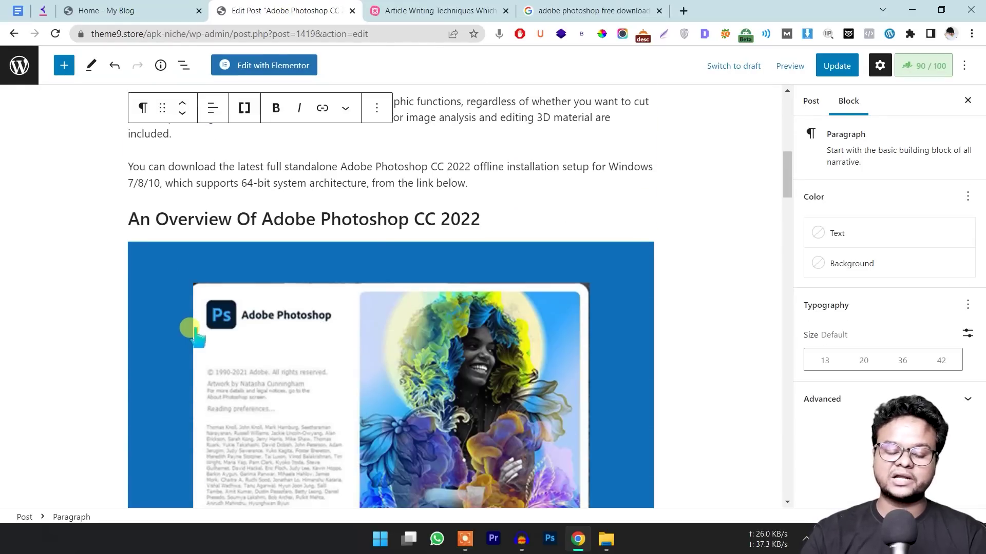
Examine the paragraph lengths from the Photoshop overview through the What's New section, returning to the introduction.
mouse_move(237, 349)
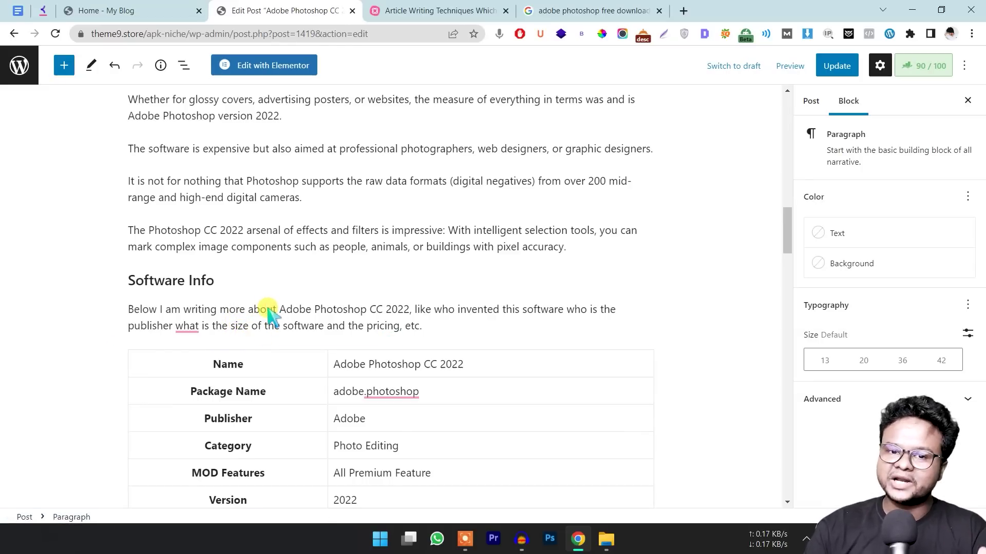
scroll(296, 308, "down", 20)
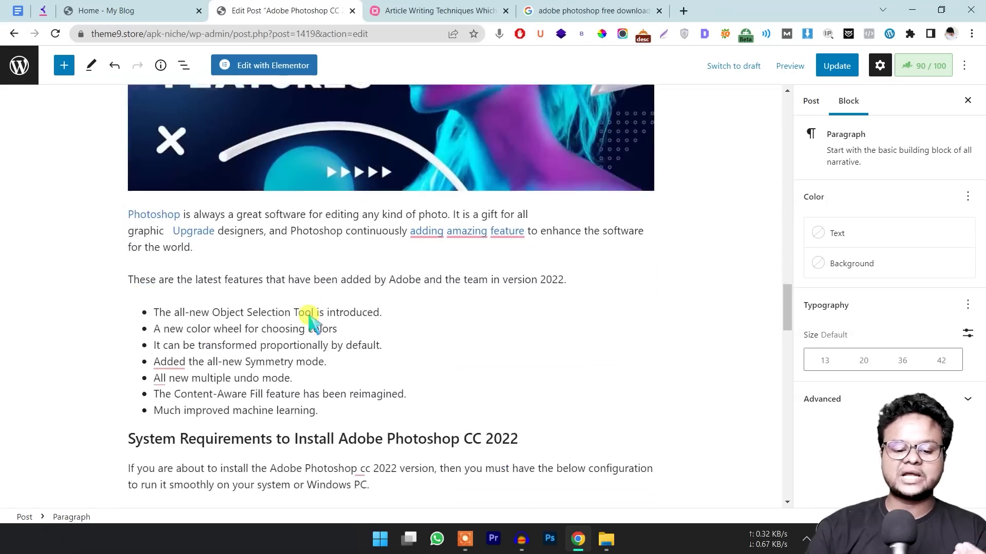
scroll(310, 322, "down", 5)
scroll(311, 322, "up", 20)
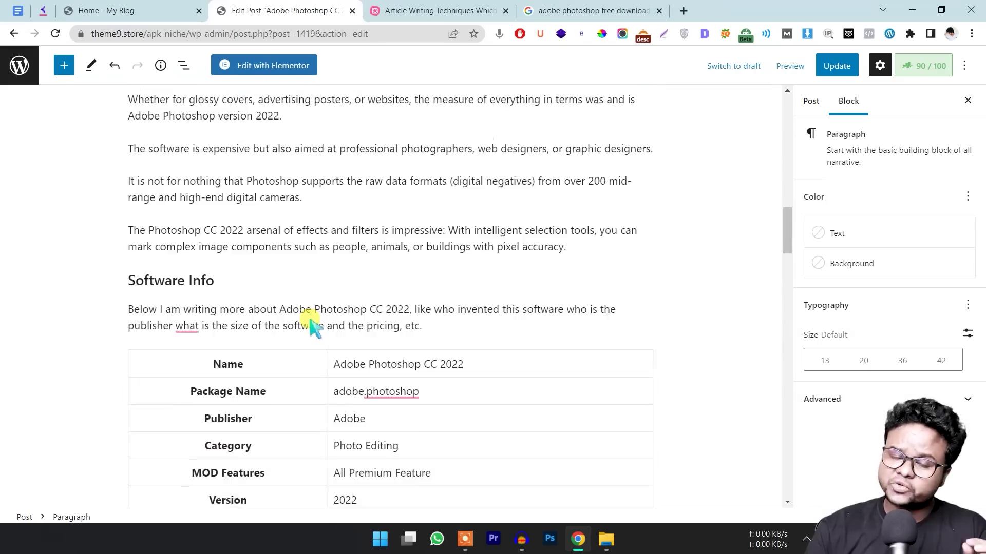
scroll(311, 326, "up", 10)
scroll(311, 313, "down", 3)
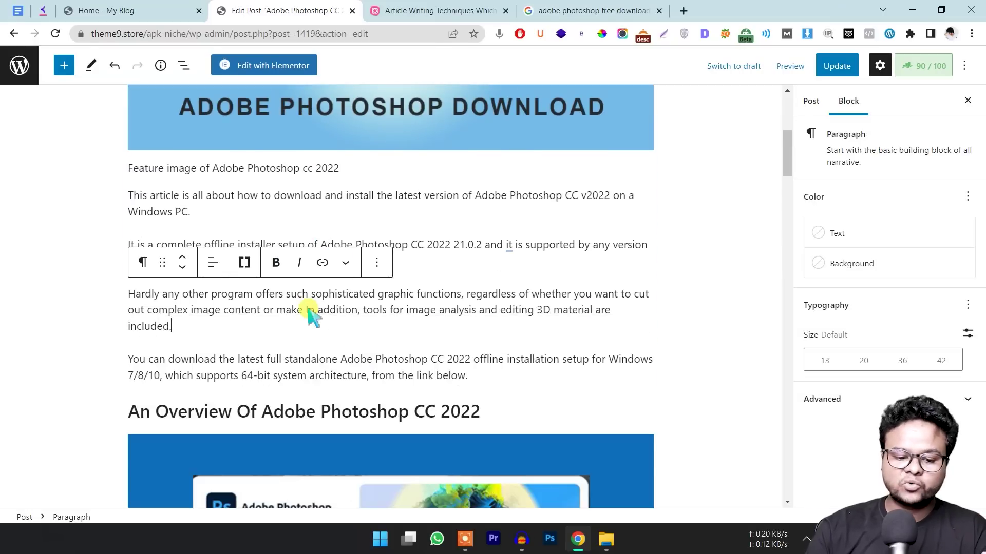
Examine the line breaks between the introductory paragraphs and the short paragraphs of the overview section.
left_click(78, 269)
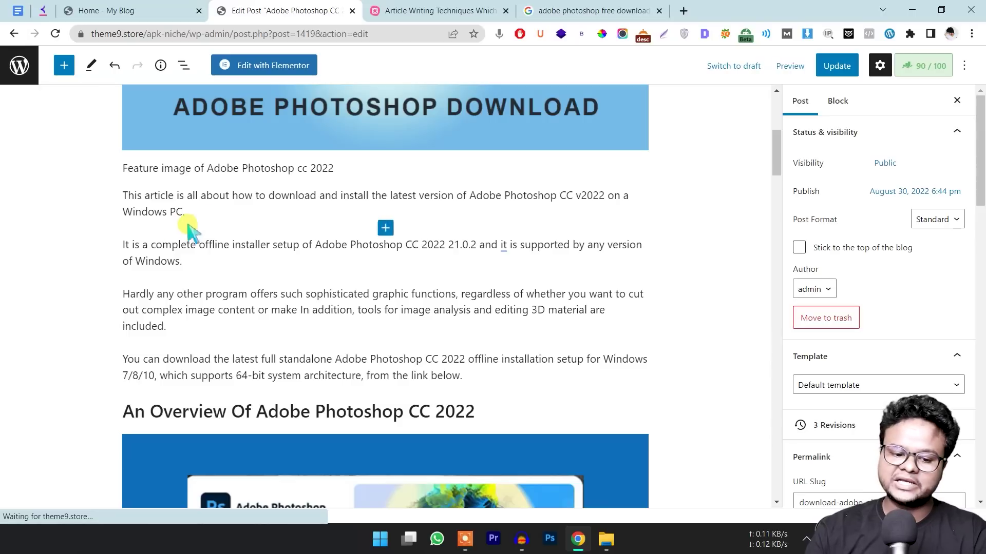
left_click(190, 259)
left_click(82, 295)
mouse_move(135, 281)
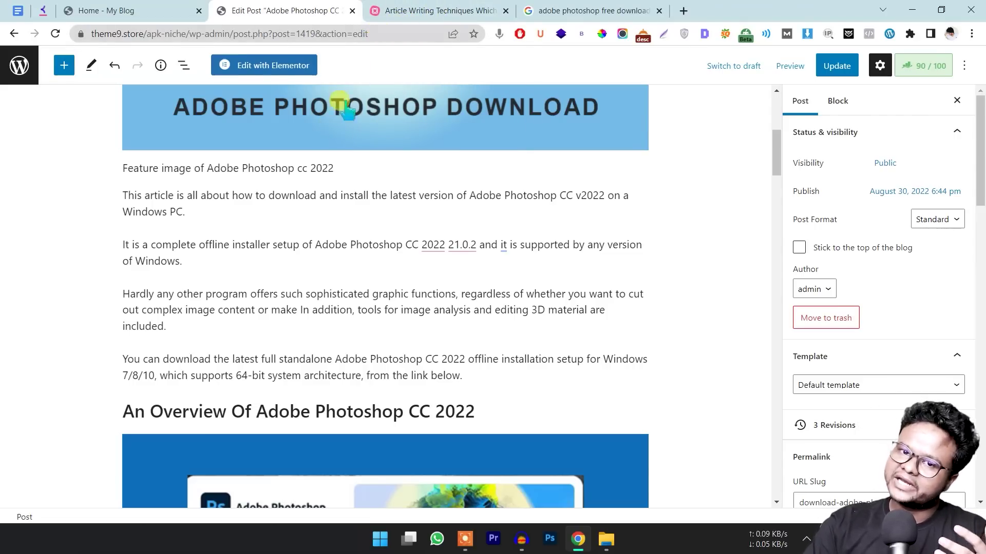
scroll(329, 205, "down", 10)
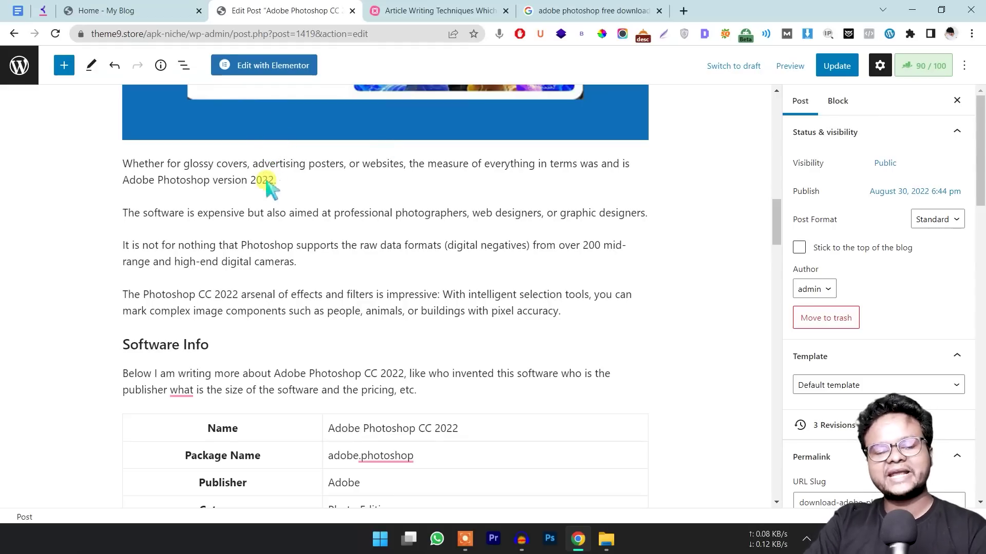
Reveal the mind map node after "Always Use short sentences and paragraphs" and highlight the Software Info table in the post.
left_click(403, 11)
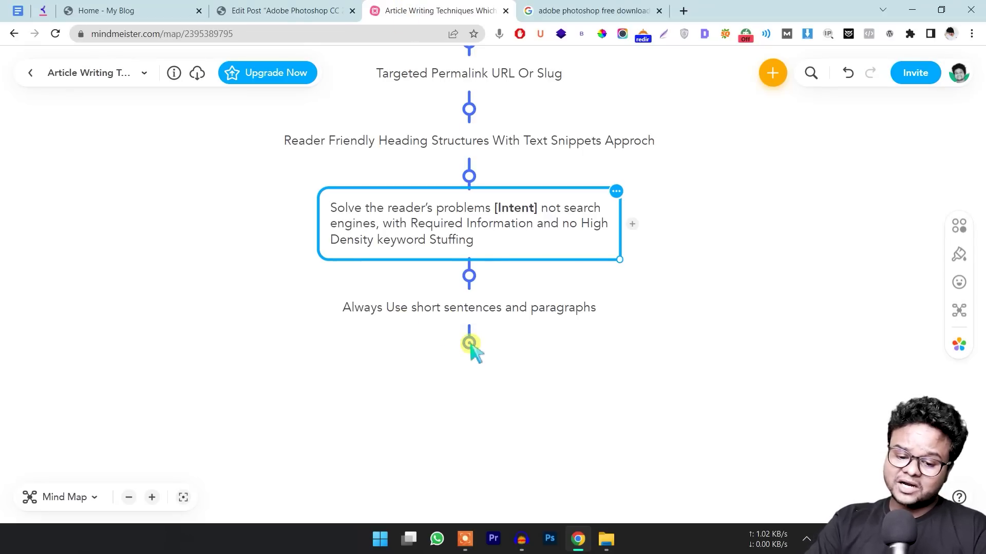
left_click(469, 343)
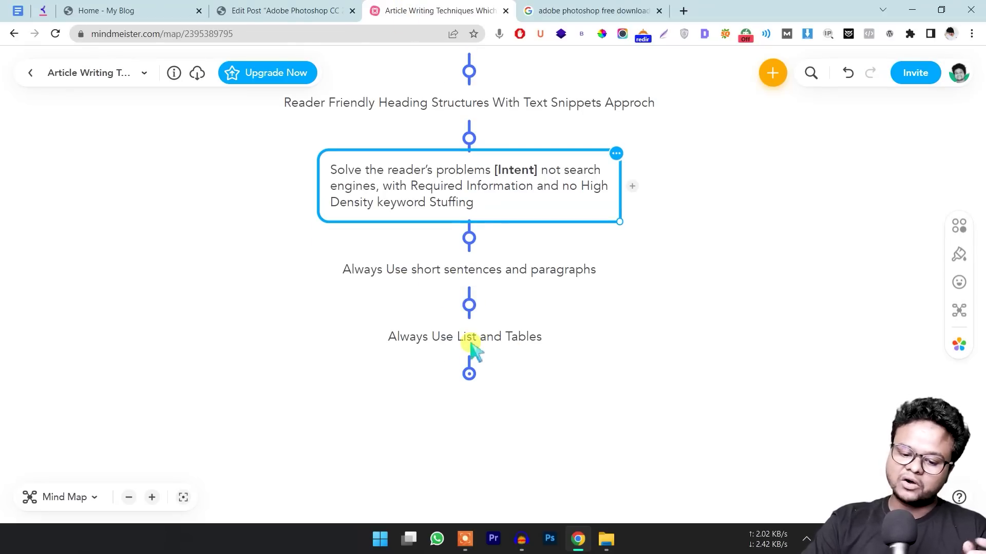
key("ctrl+shift+Tab")
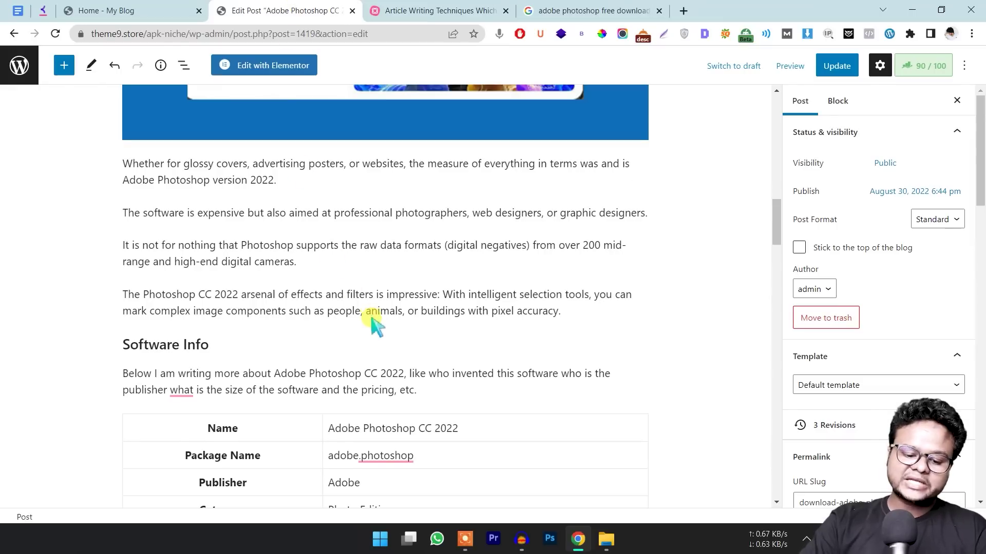
scroll(375, 323, "down", 4)
left_click_drag(194, 231, 458, 403)
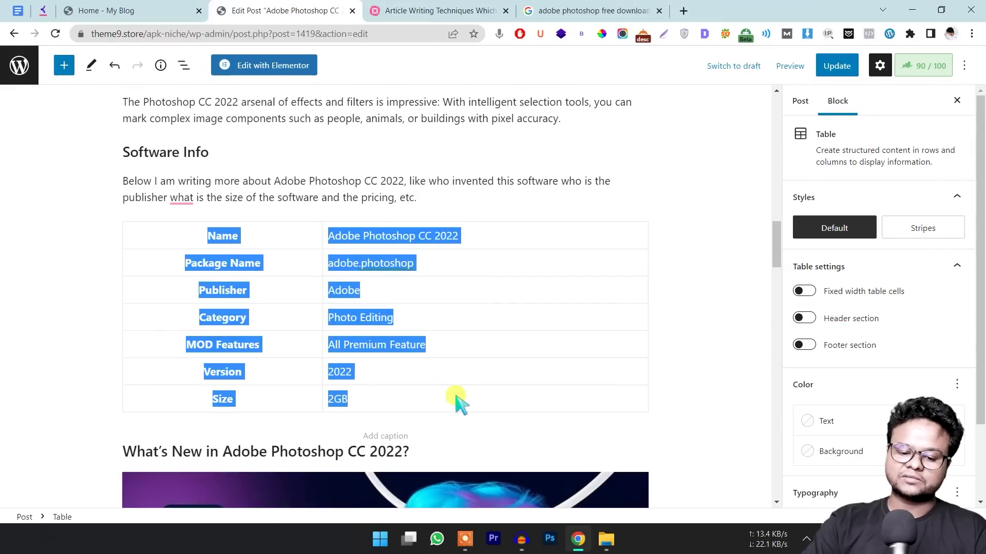
left_click(518, 366)
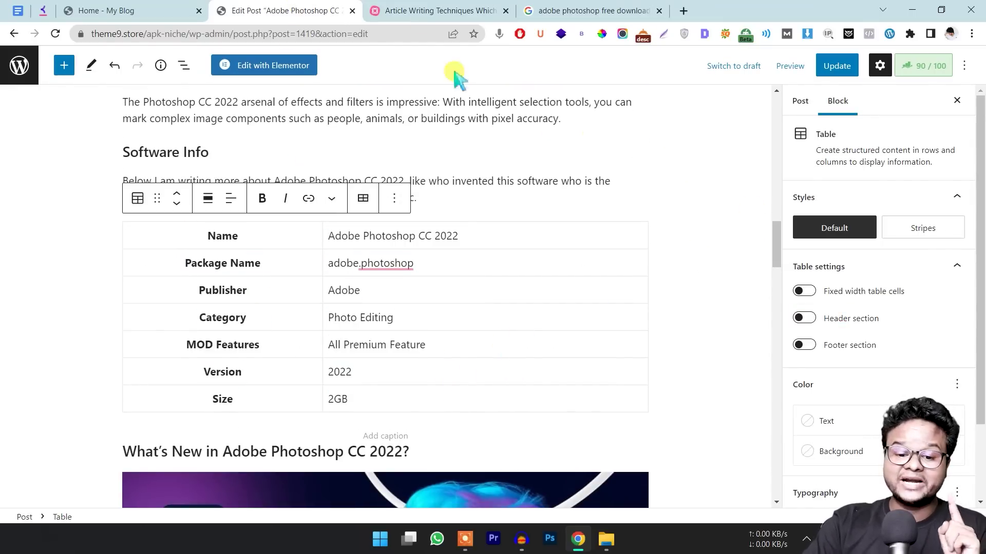
Check the mind map's lists and tables topic against the bulleted feature list in the post.
left_click(437, 10)
left_click(295, 11)
scroll(366, 308, "down", 5)
scroll(365, 328, "down", 9)
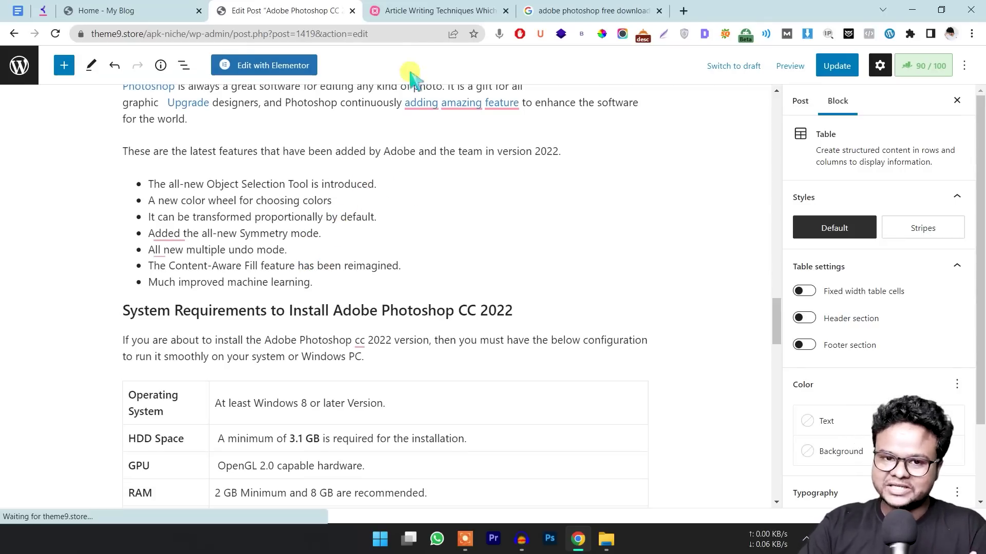
Recheck the mind map and review the post's System Requirements table, feature list and Software Info table.
left_click(413, 11)
left_click(317, 7)
scroll(352, 318, "down", 8)
scroll(370, 326, "up", 5)
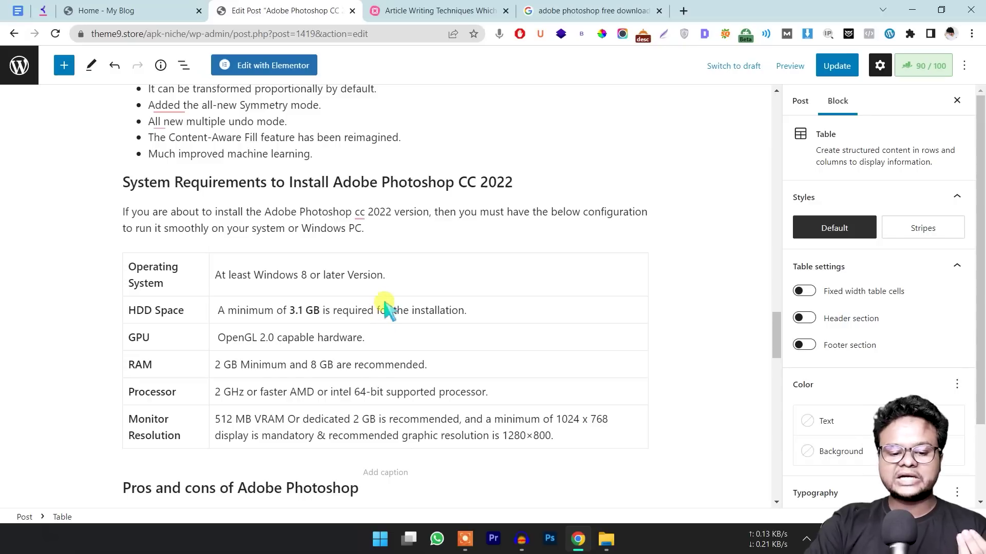
scroll(385, 259, "up", 3)
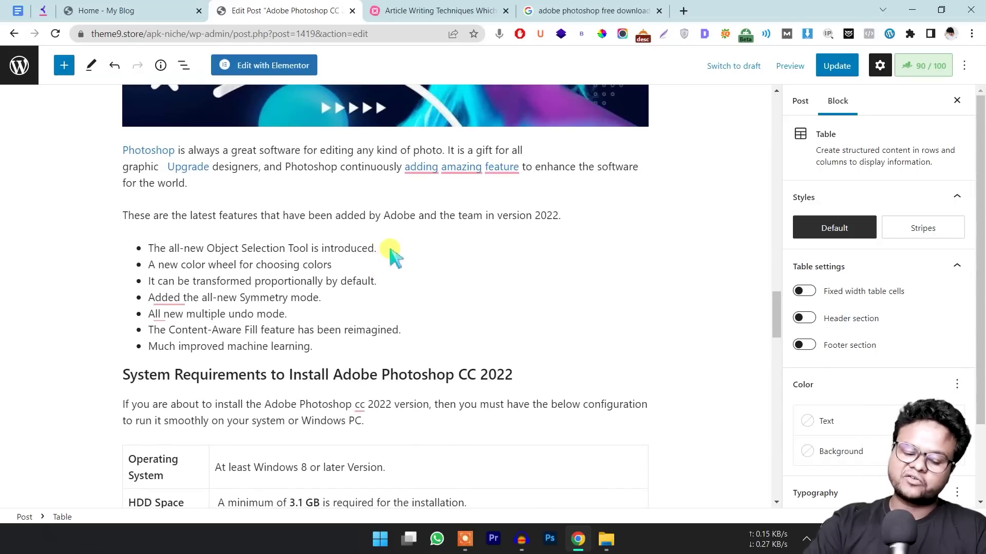
scroll(386, 262, "up", 8)
scroll(393, 257, "up", 4)
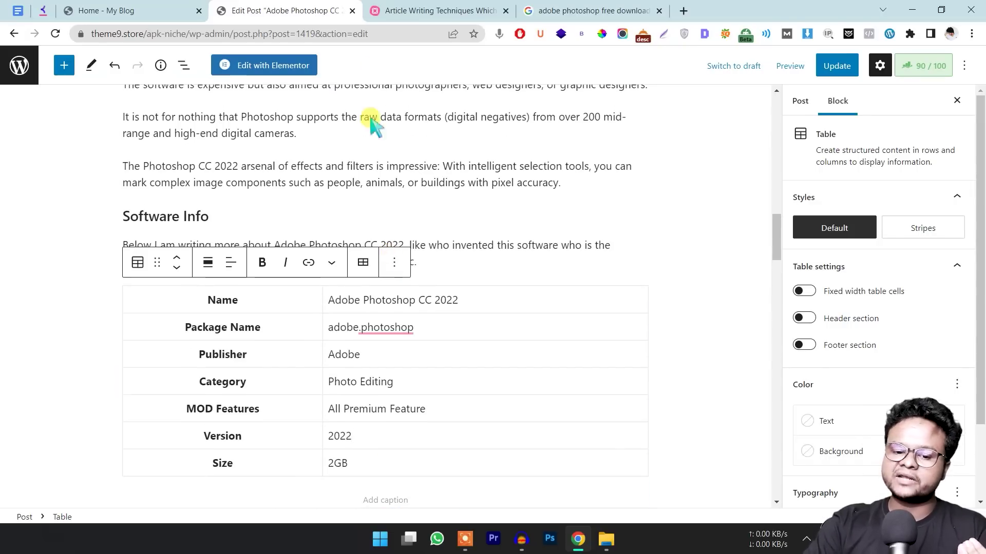
Reveal the mind map node after "Always Use List and Tables" and return to the Photoshop post.
left_click(406, 10)
scroll(421, 236, "down", 2)
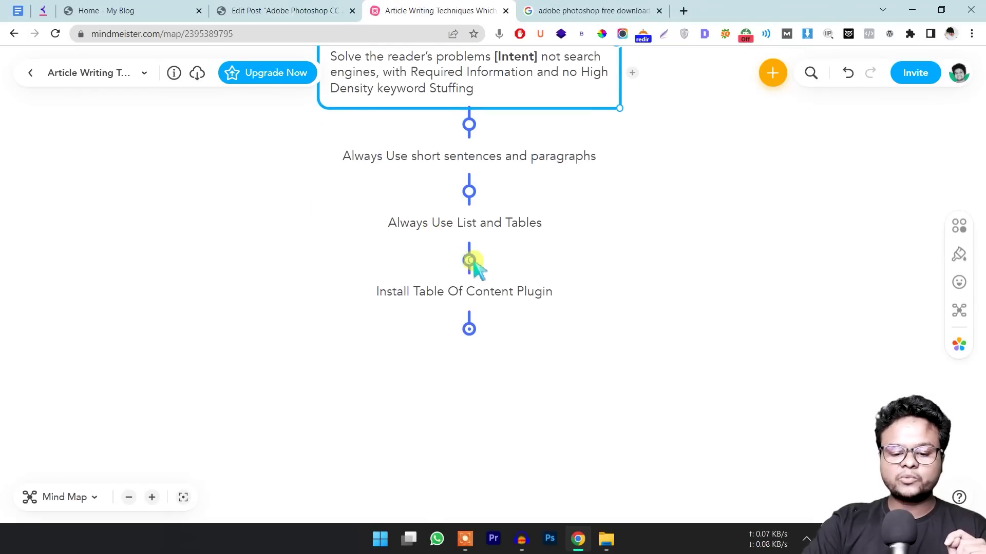
scroll(488, 287, "down", 1)
left_click(285, 10)
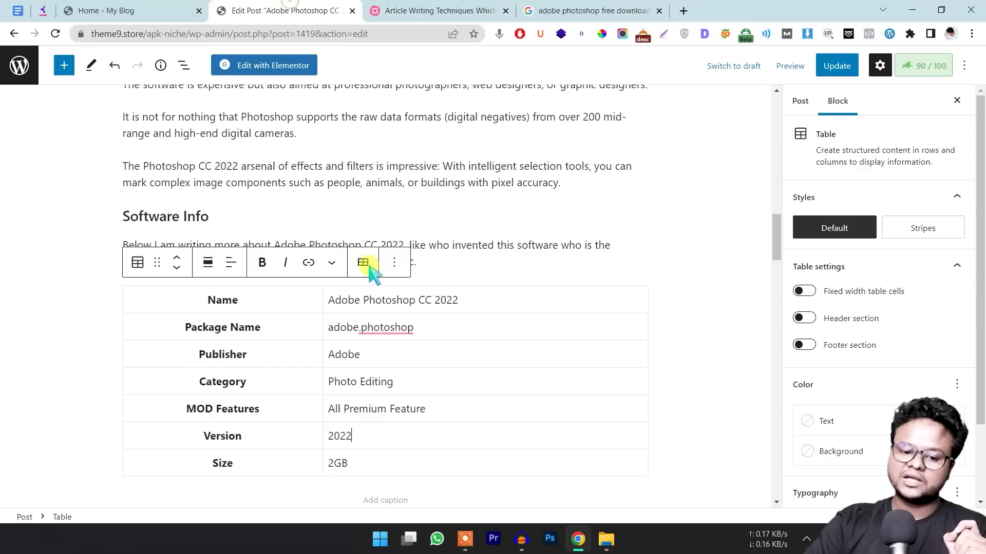
Load webinsights.in in a new browser tab and open its Theme9 Coupon Code article.
left_click(683, 11)
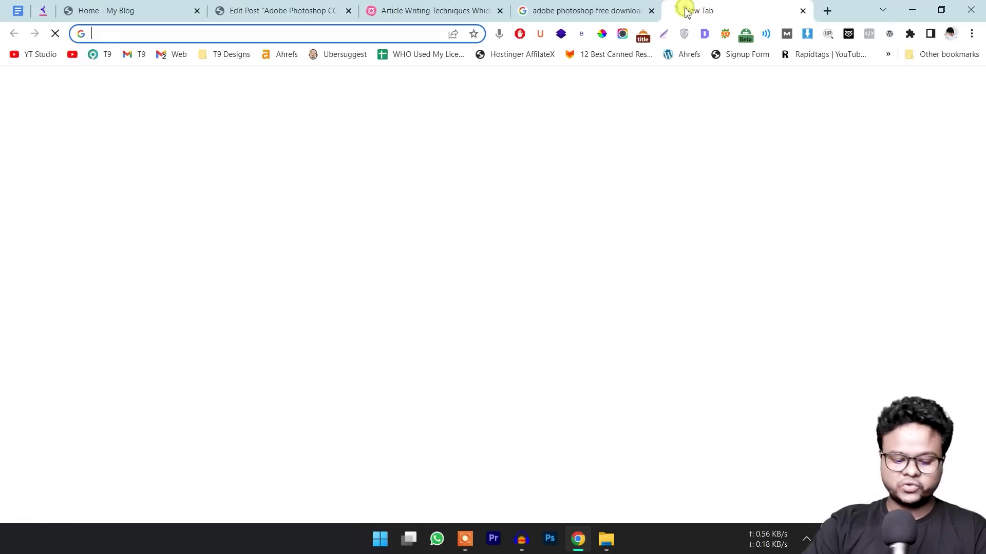
type("web")
key("Return")
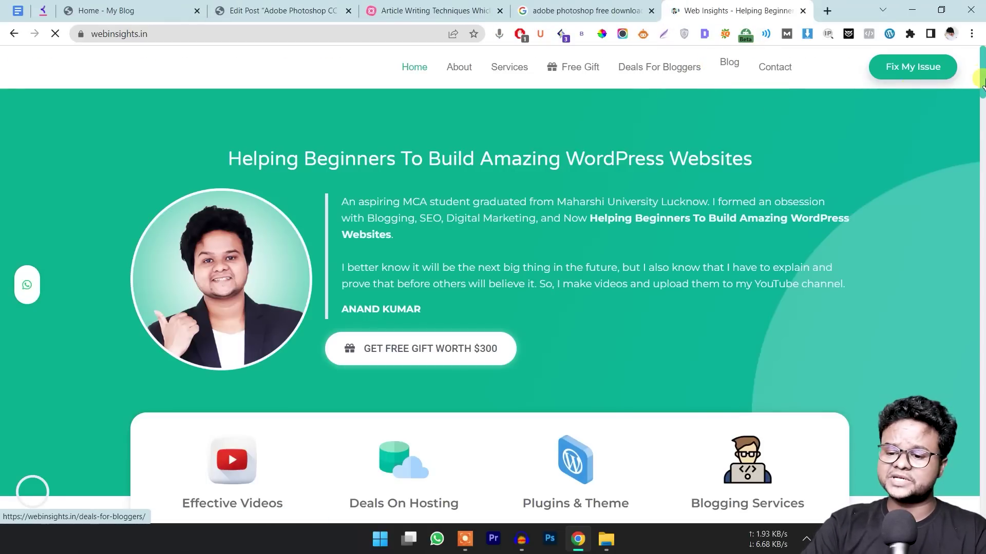
scroll(620, 235, "down", 15)
scroll(534, 295, "down", 12)
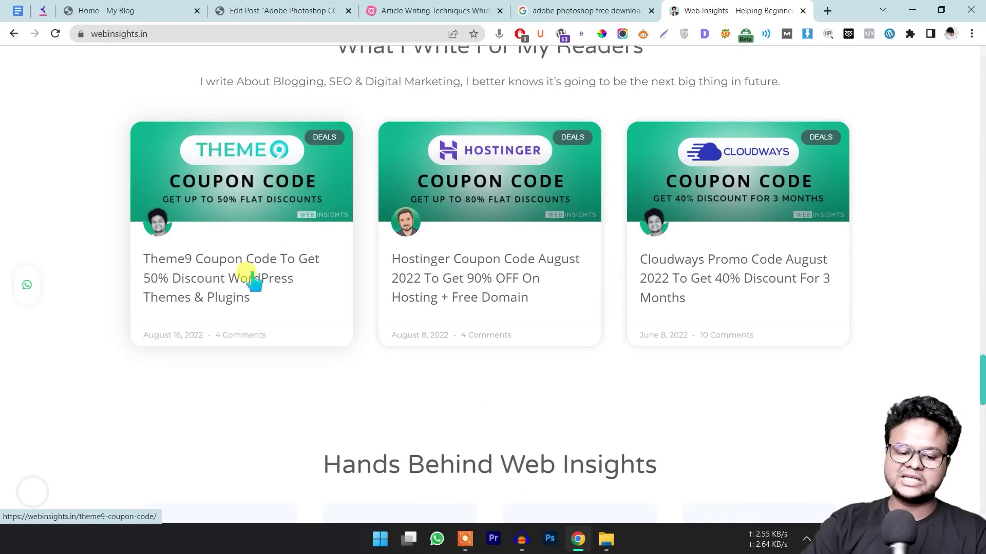
left_click(252, 272)
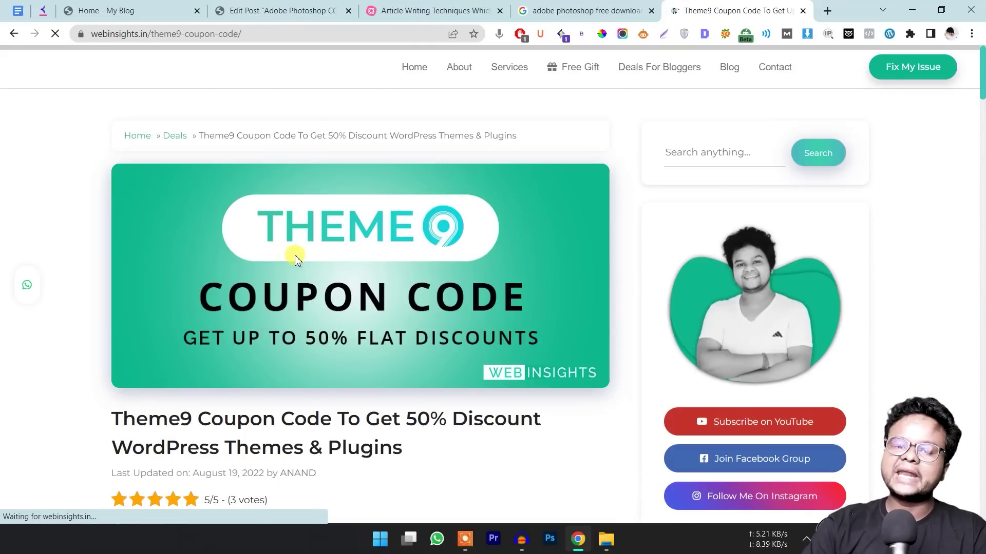
Follow the Video Tutorial link in the Theme9 article's table of contents to reach that section.
scroll(314, 264, "down", 10)
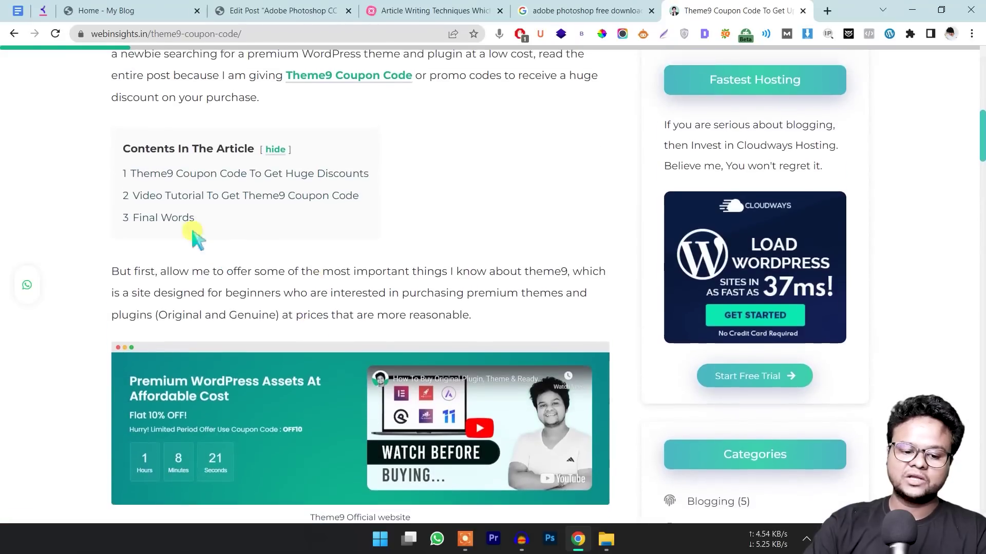
left_click(178, 220)
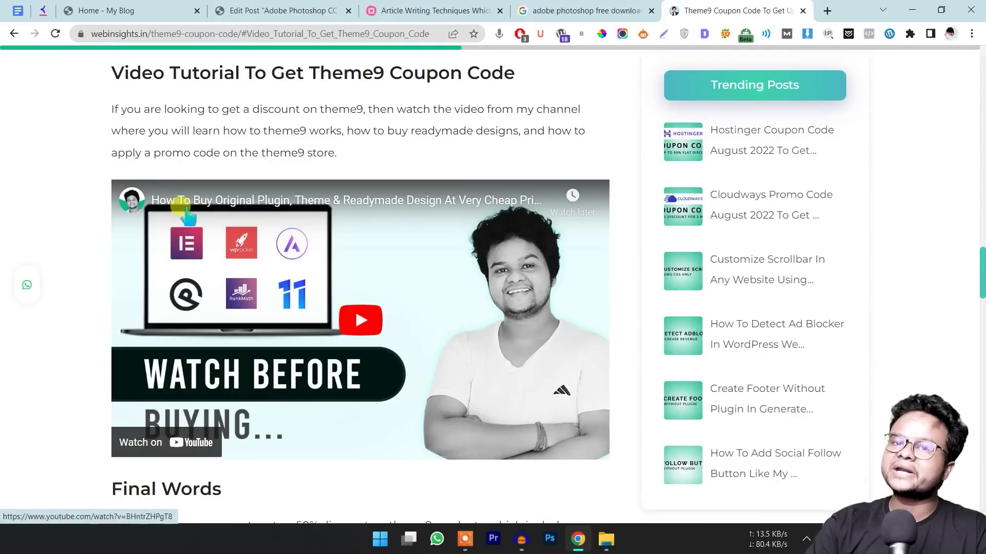
Open the Cloudways Promo Code article and follow its contents link to "Steps to enable Cloudflare Enterprise CDN".
left_click(776, 194)
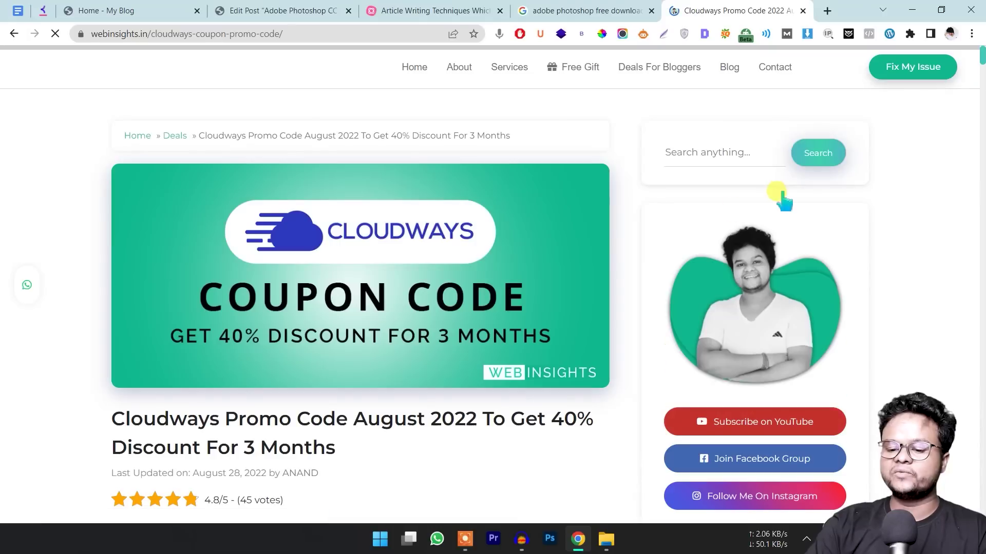
scroll(450, 277, "down", 2)
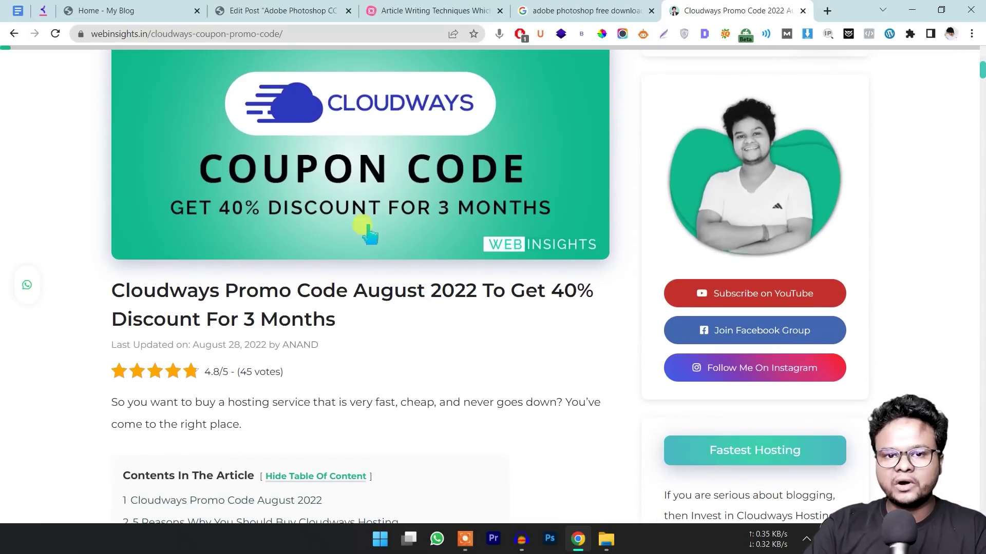
scroll(359, 246, "down", 2)
scroll(337, 257, "down", 4)
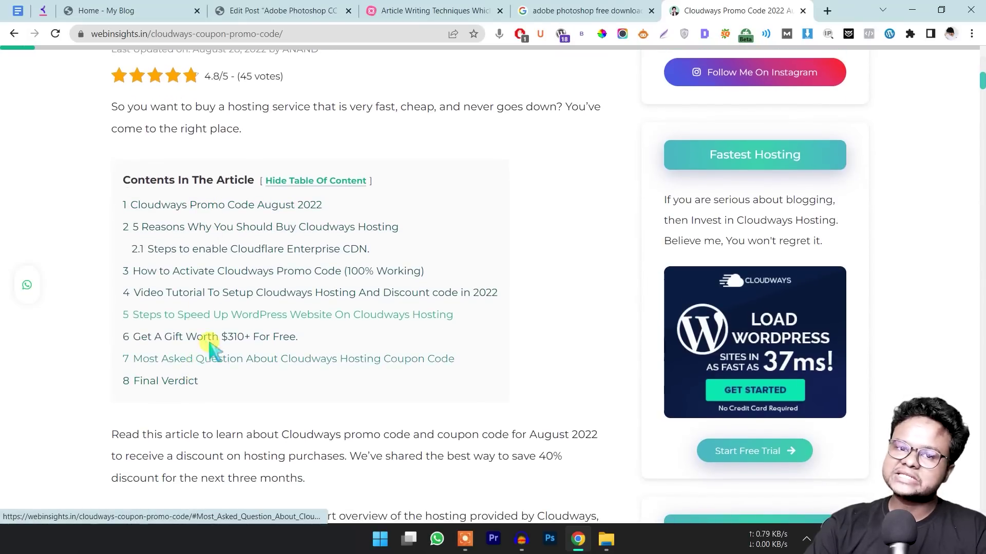
left_click(220, 250)
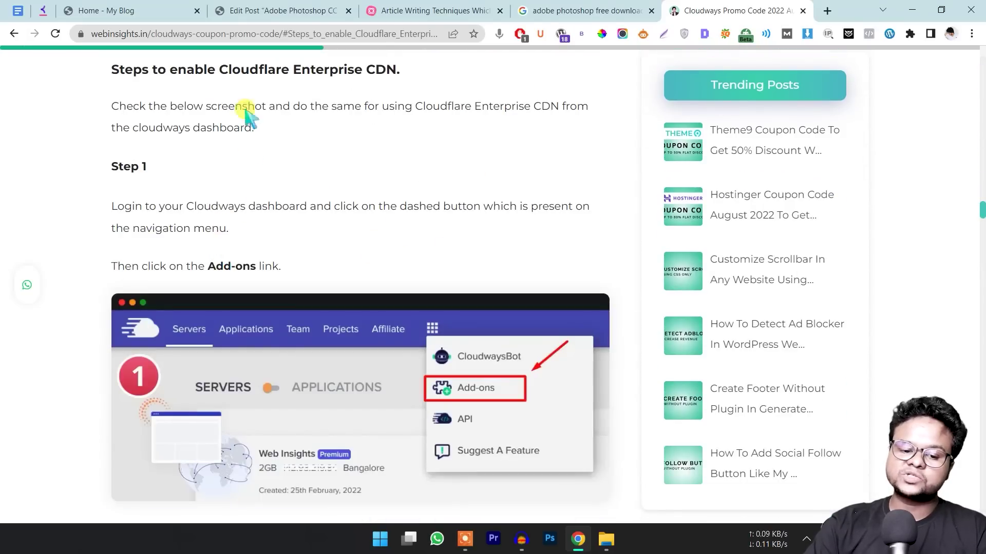
Return to the mind map and reveal the node after "Install Table Of Content Plugin".
left_click(612, 6)
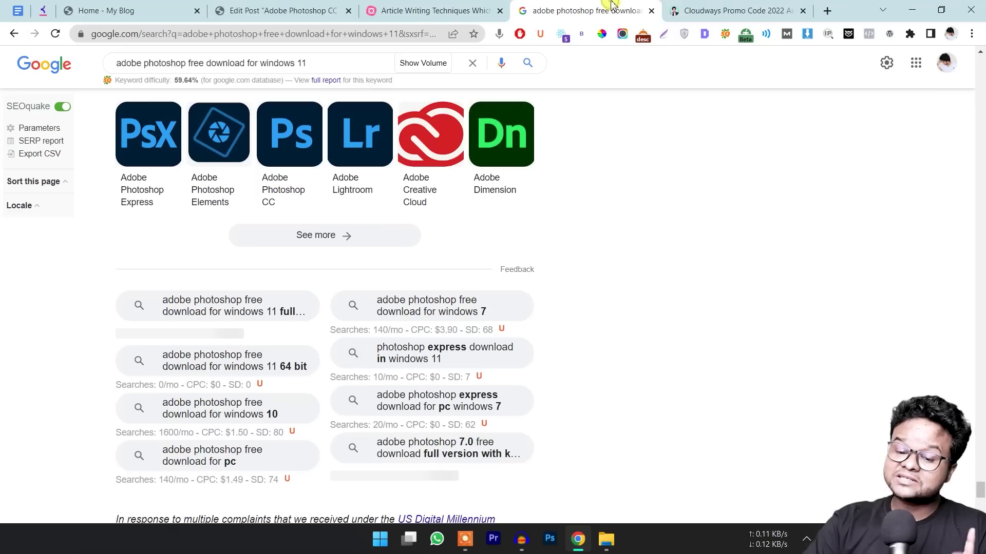
left_click(491, 6)
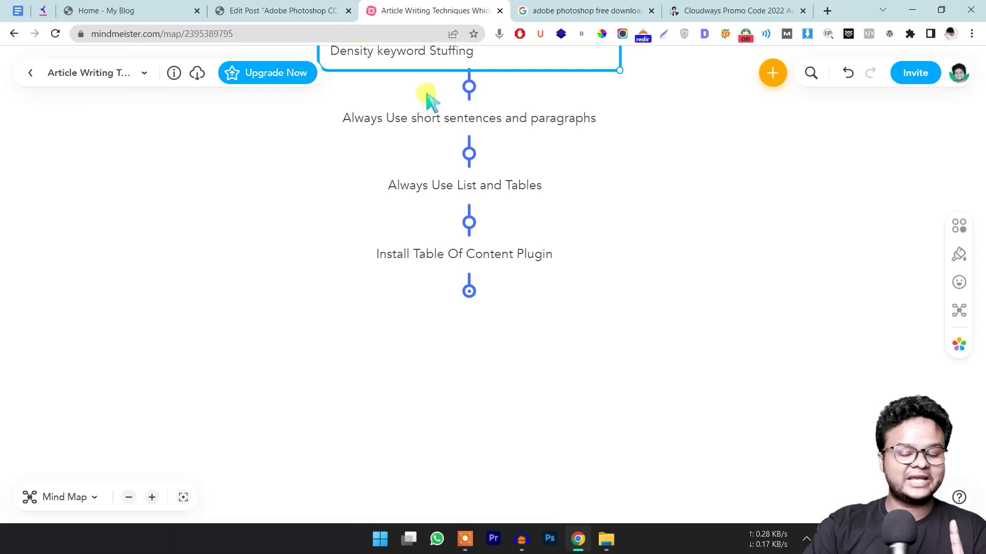
scroll(780, 172, "up", 3)
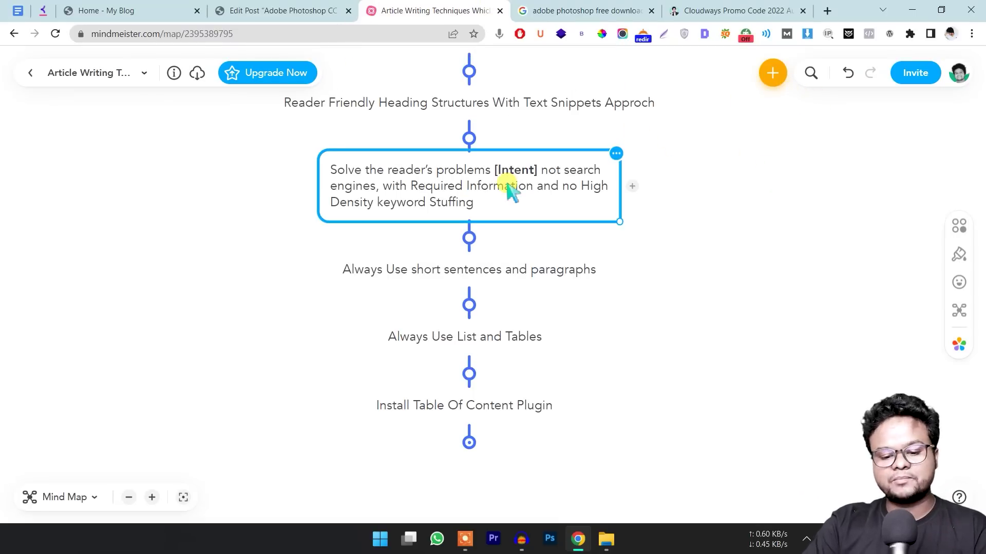
scroll(509, 226, "down", 2)
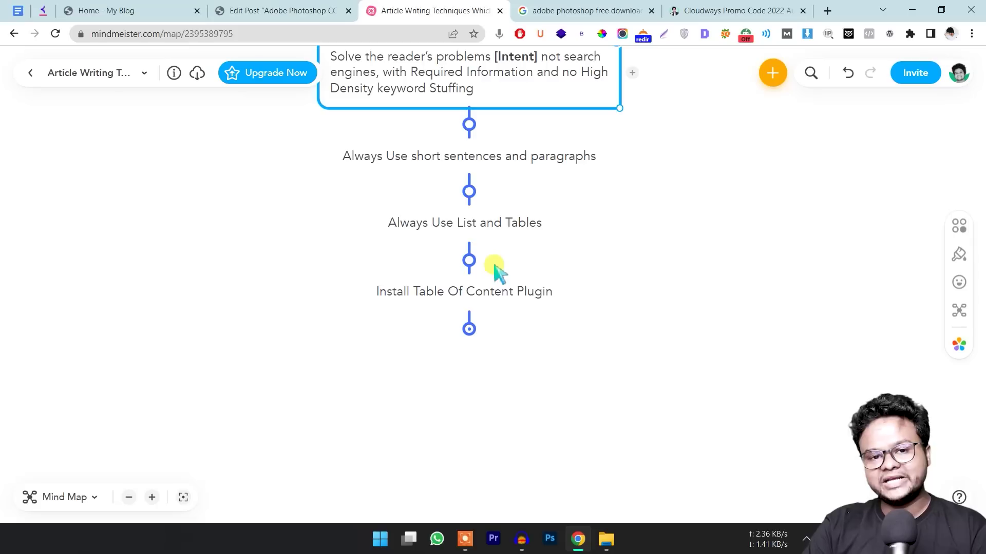
scroll(749, 246, "down", 3)
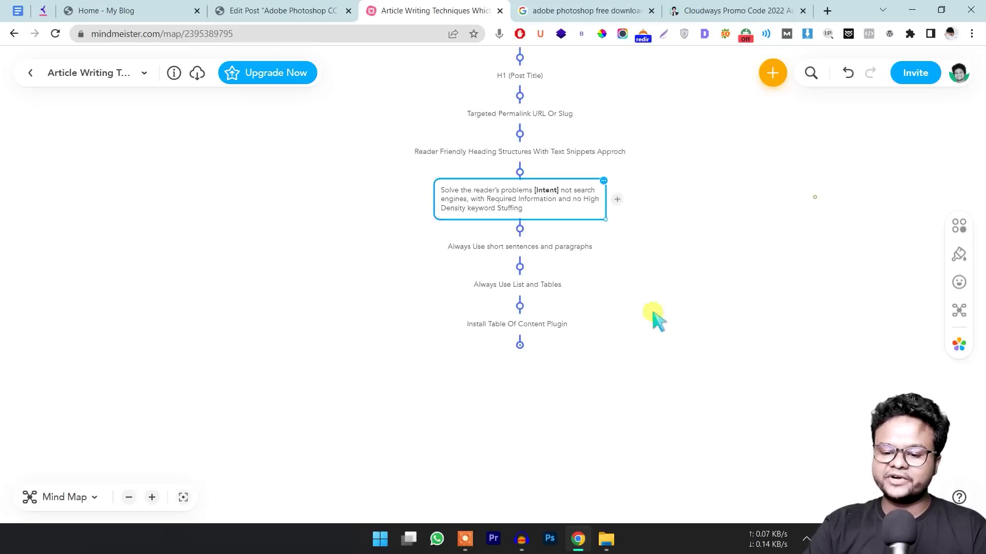
scroll(657, 318, "up", 3)
scroll(571, 144, "down", 4)
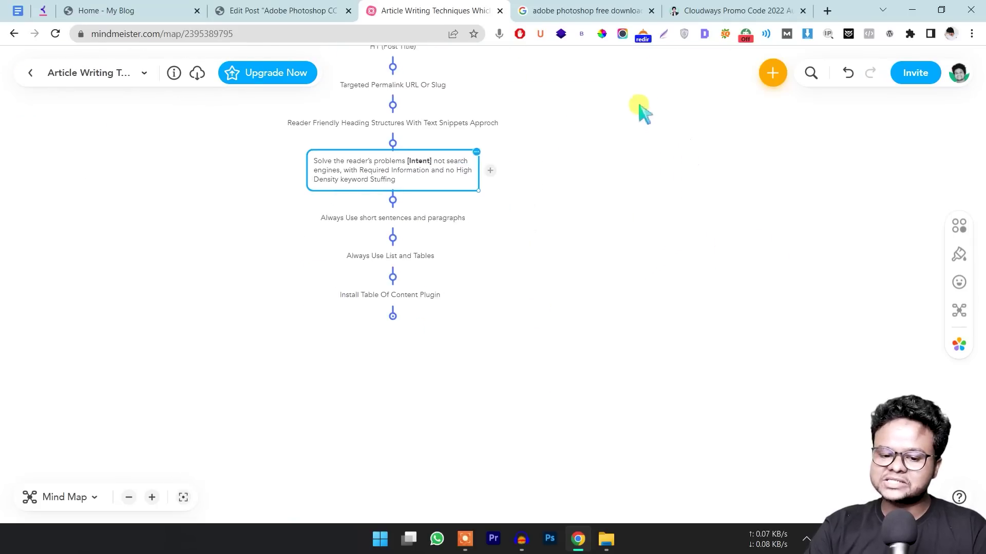
scroll(482, 255, "up", 2)
left_click(409, 327)
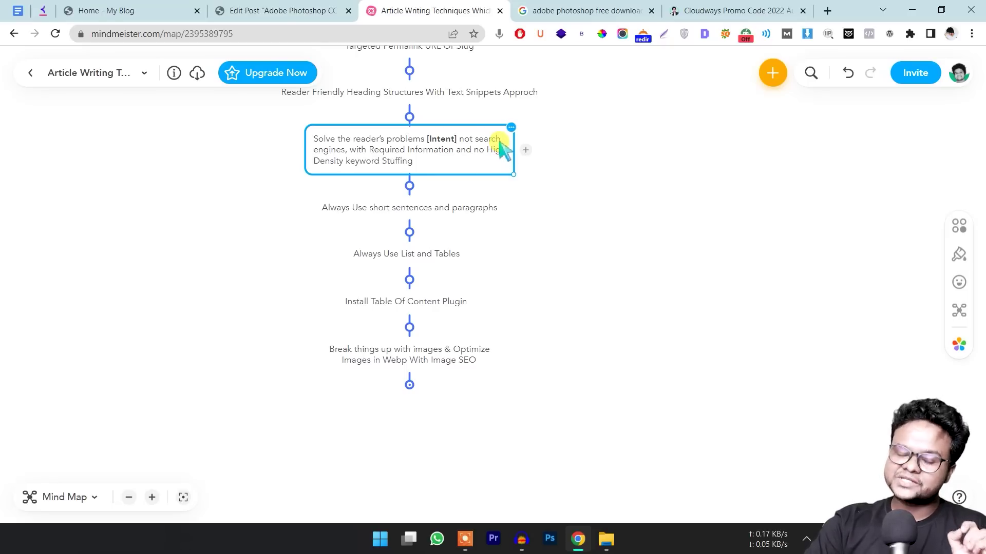
Go back to the Adobe Photoshop post in the editor and select its feature image.
left_click(337, 11)
scroll(349, 216, "up", 10)
left_click(400, 273)
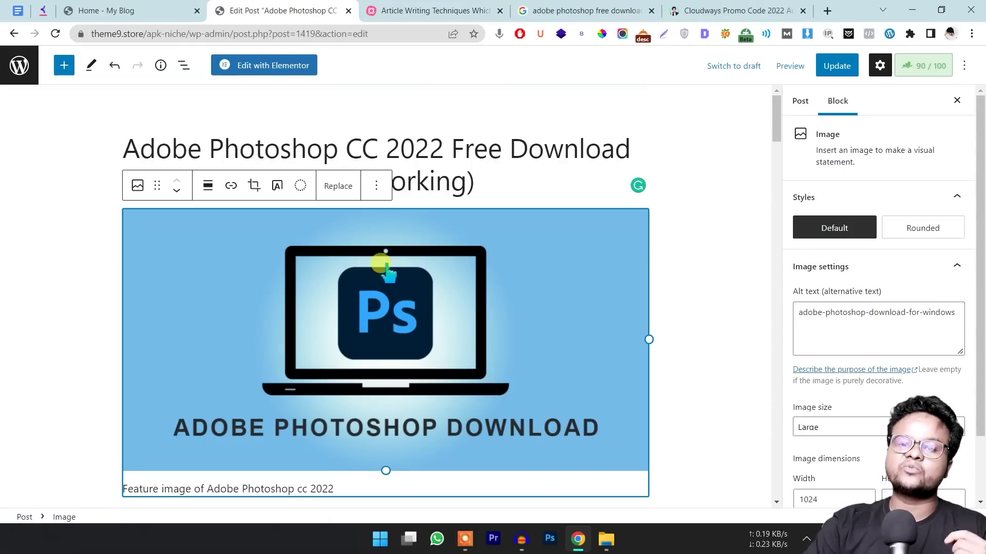
Bring up the Article Writing Video Data folder in File Explorer and point out laptop.png and logo.png beside the feature image.
left_click(605, 539)
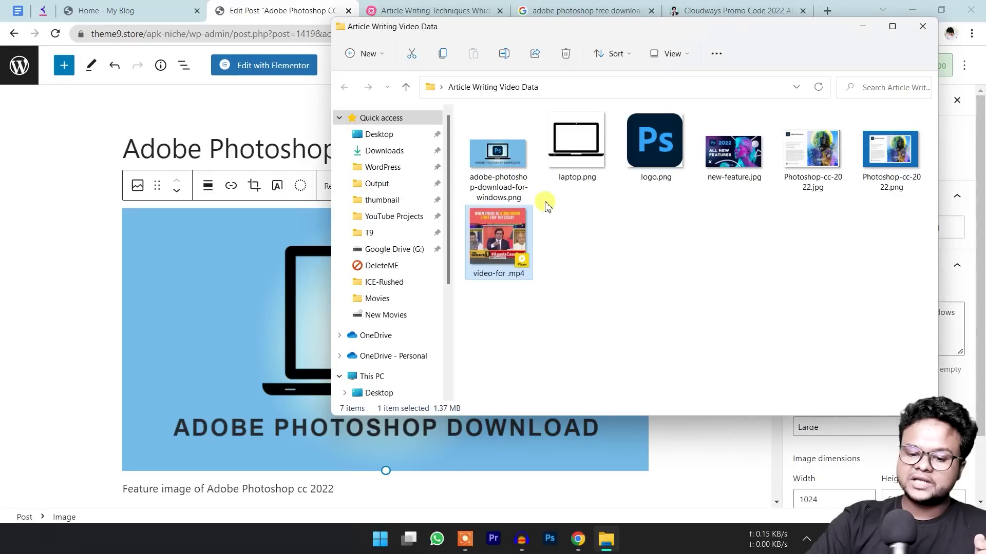
left_click(565, 151)
left_click(659, 151)
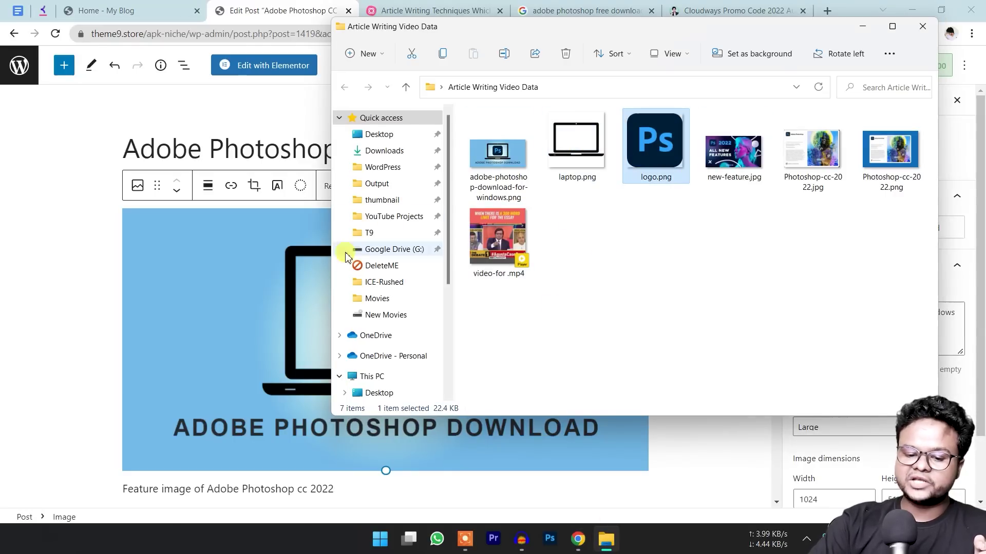
left_click_drag(527, 36, 680, 67)
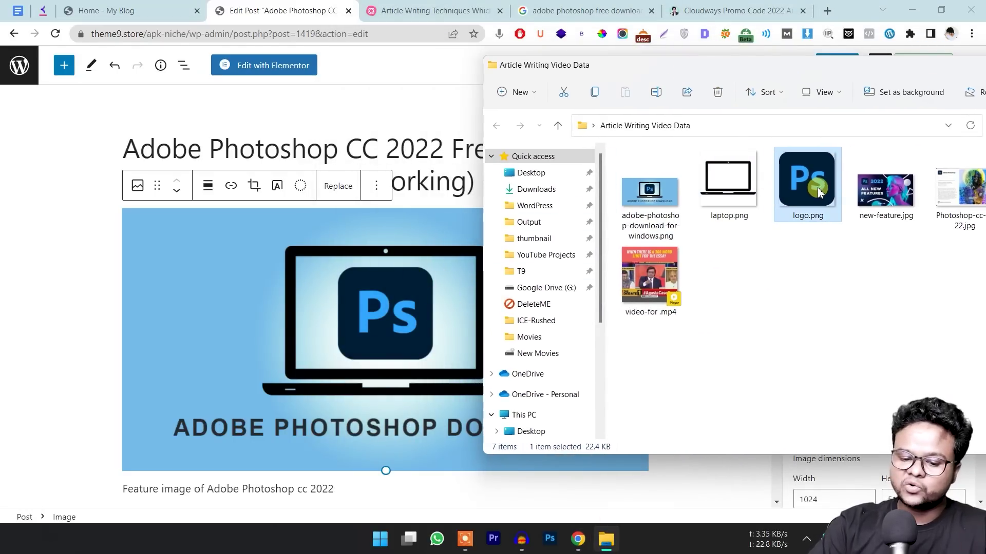
Compare the post's feature image with the source images in the Article Writing Video Data folder.
left_click(75, 392)
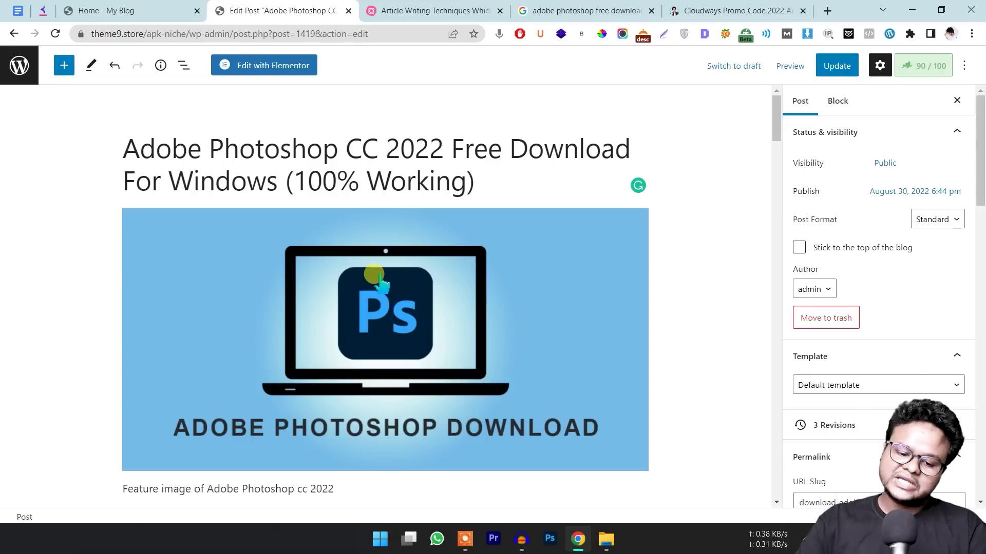
left_click(380, 282)
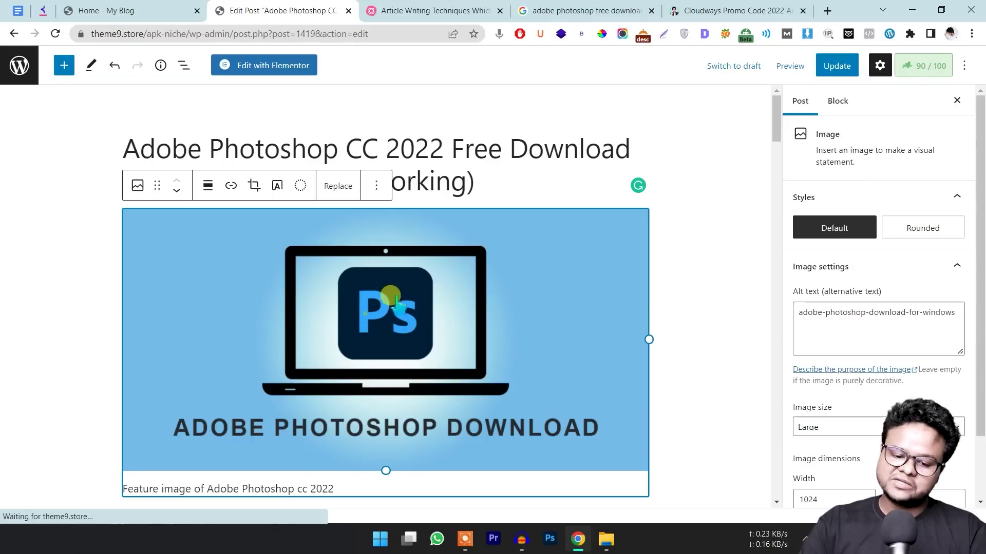
left_click(41, 300)
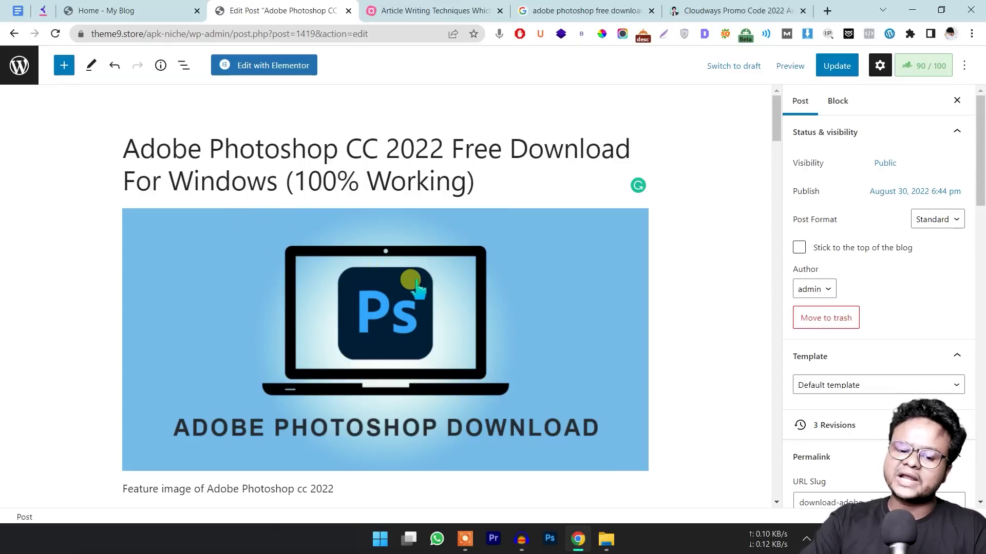
key("alt+Tab")
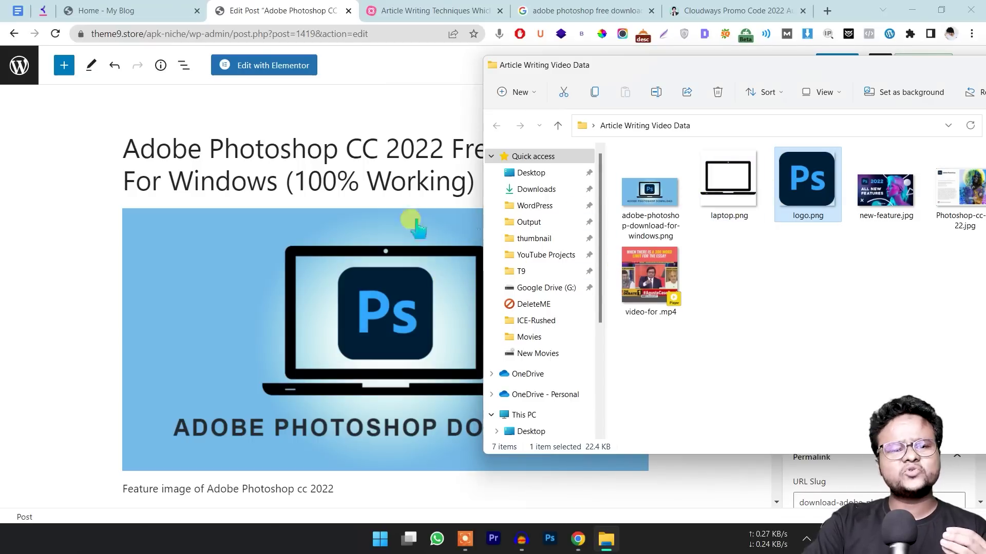
left_click(30, 269)
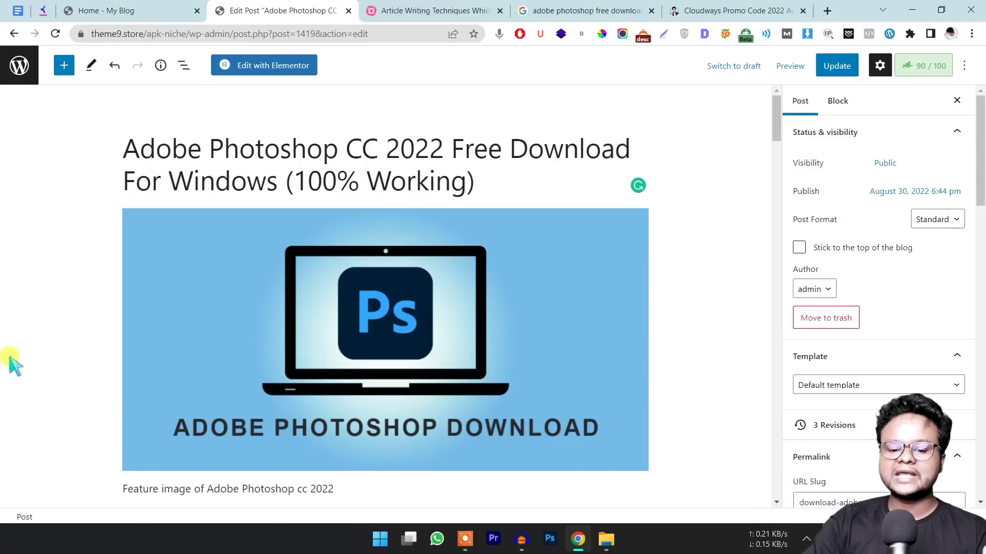
Select the image under "An Overview Of Adobe Photoshop CC 2022" and locate its source, Photoshop-cc-2022.jpg, in the image folder.
scroll(137, 359, "down", 10)
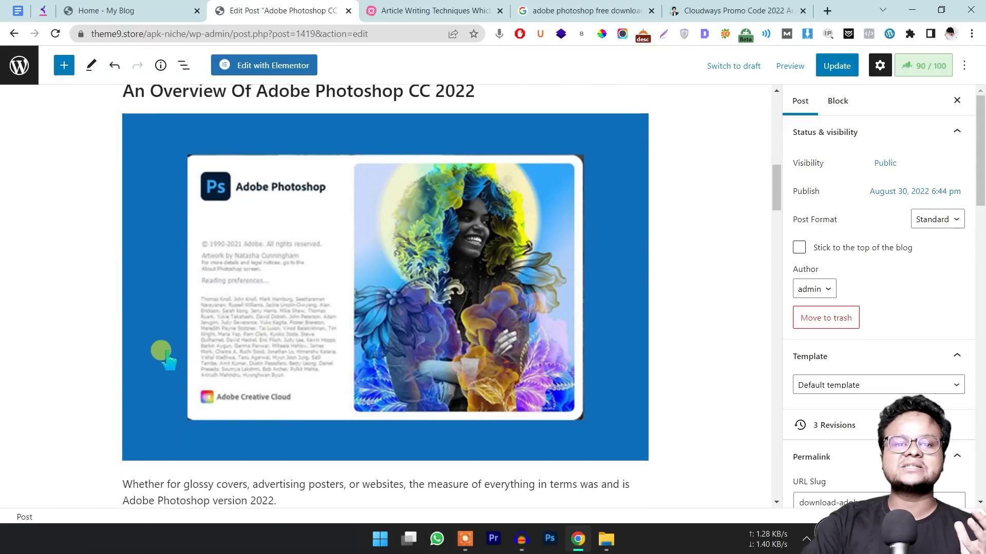
left_click(226, 308)
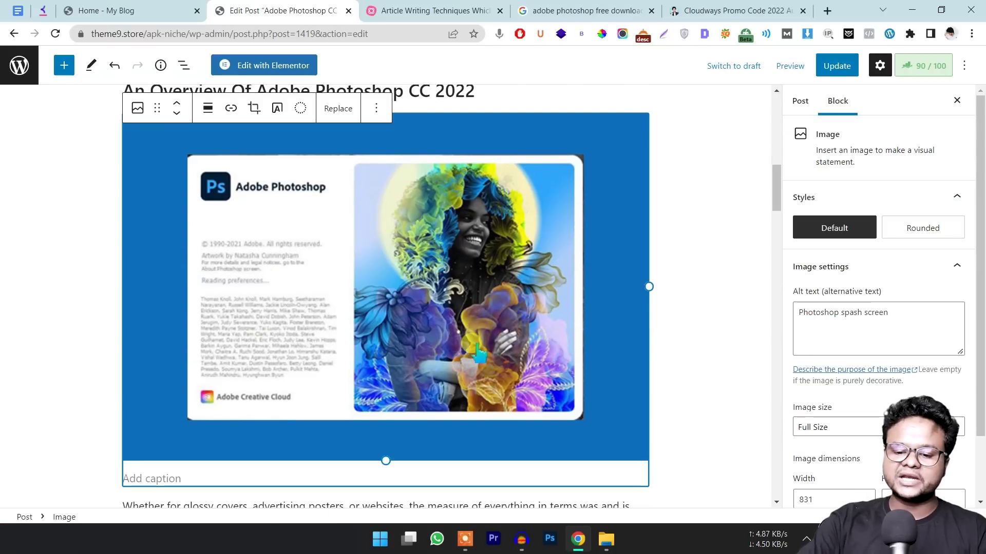
key("alt+Tab")
left_click_drag(799, 68, 630, 104)
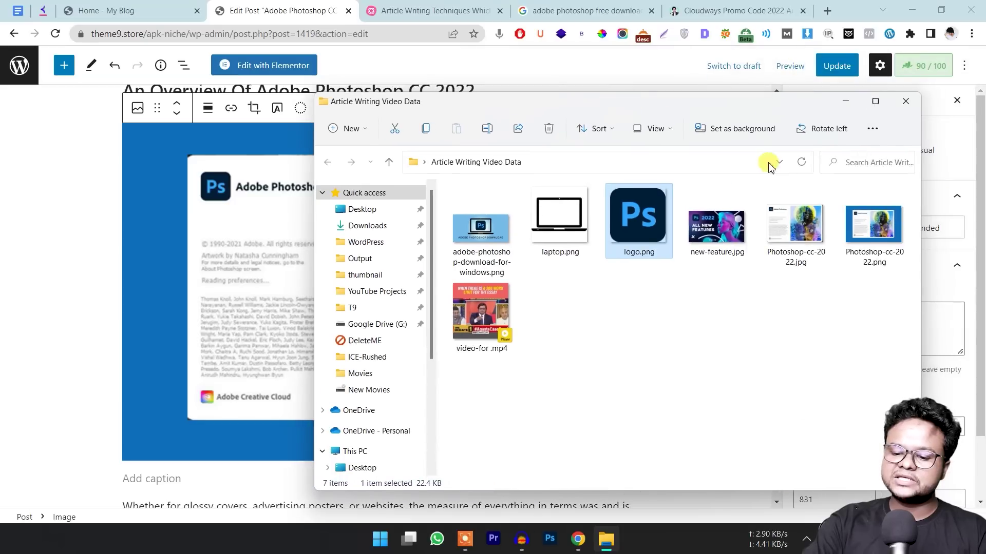
left_click(794, 222)
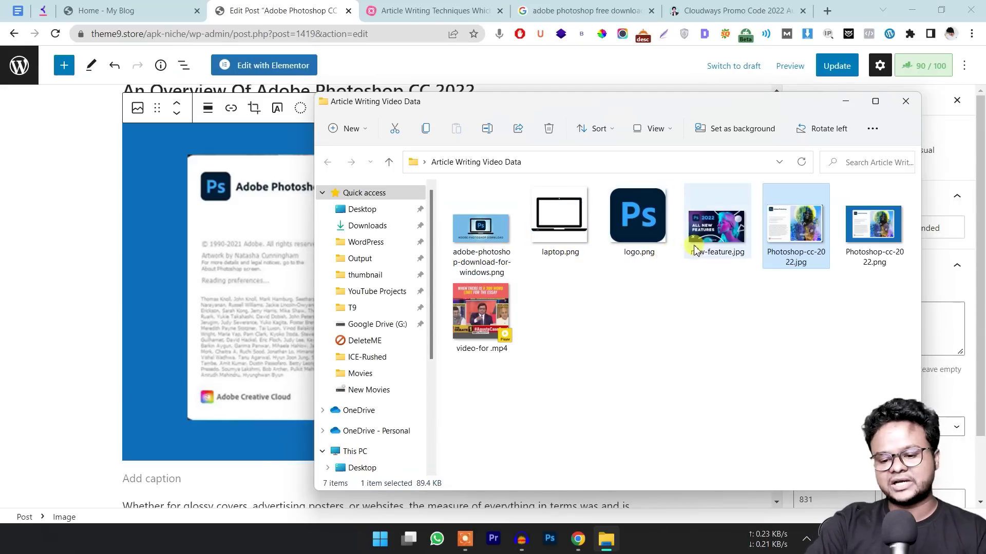
Preview new-feature.jpg from the folder and close the preview.
left_click(716, 241)
double_click(716, 240)
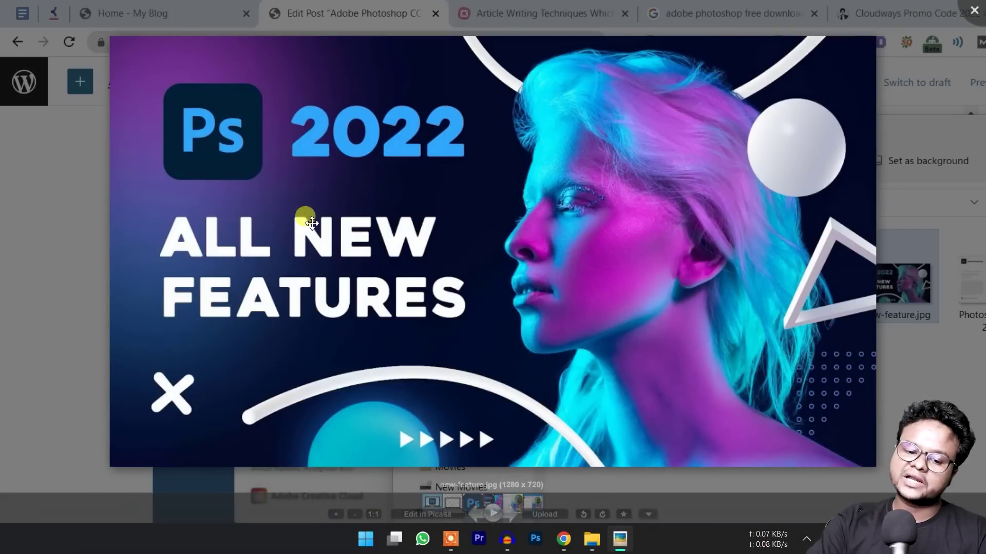
key("Escape")
Review the image placed under "What's New in Adobe Photoshop CC 2022?" and the content around it in the post.
left_click(246, 277)
scroll(303, 303, "down", 5)
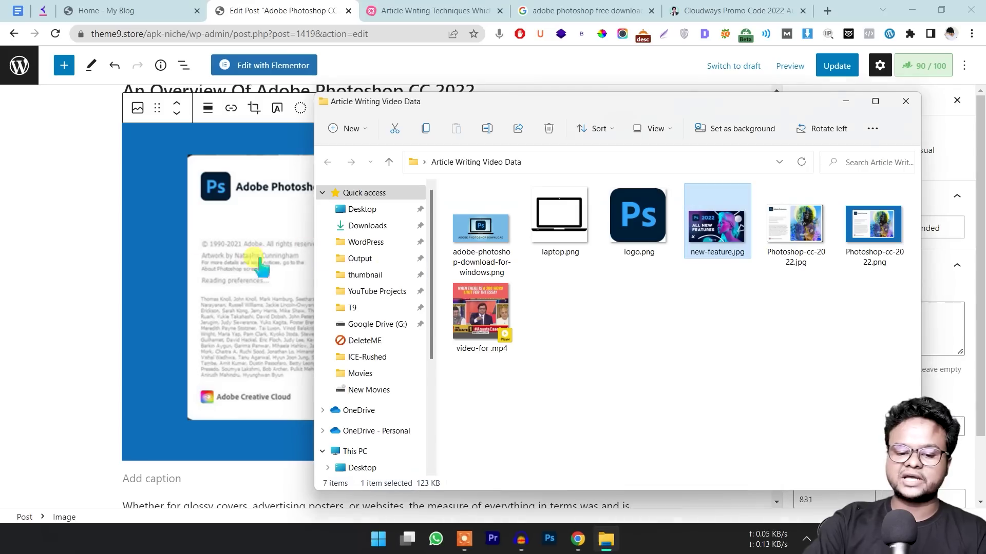
scroll(303, 308, "down", 12)
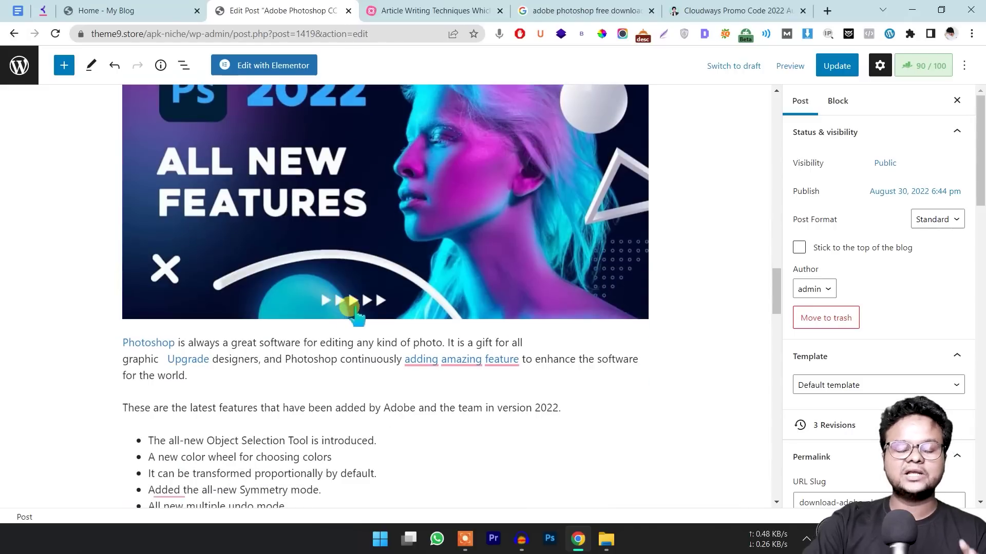
scroll(359, 308, "up", 5)
scroll(364, 307, "up", 1)
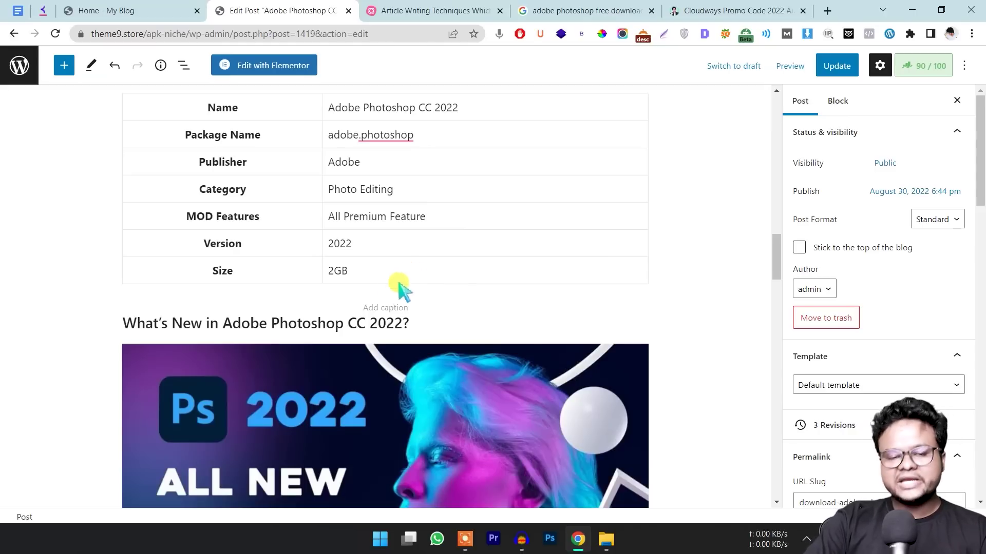
scroll(390, 261, "down", 1)
scroll(405, 259, "down", 4)
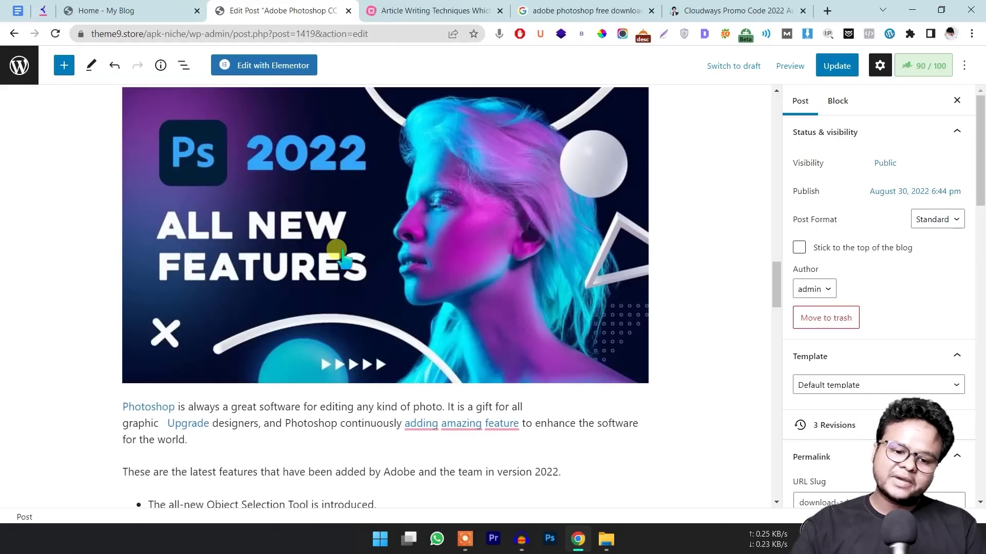
Switch to the blog's home page and open the Media Library from its WordPress dashboard.
left_click(169, 10)
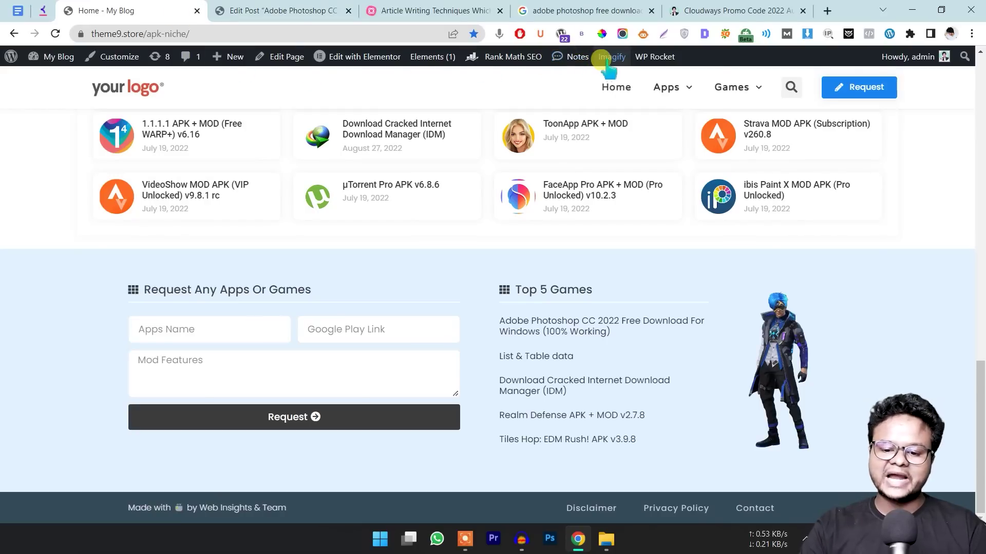
mouse_move(608, 61)
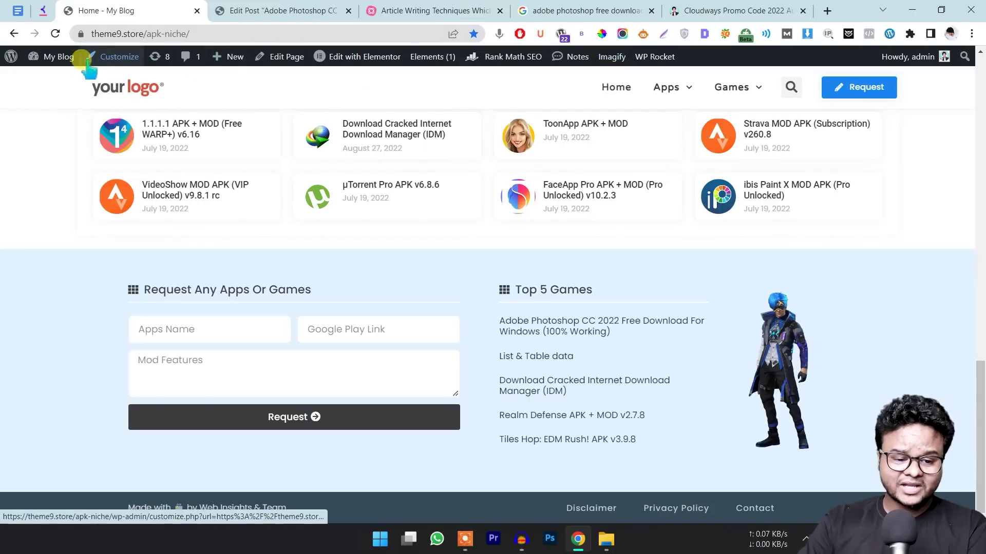
mouse_move(58, 56)
left_click(67, 77)
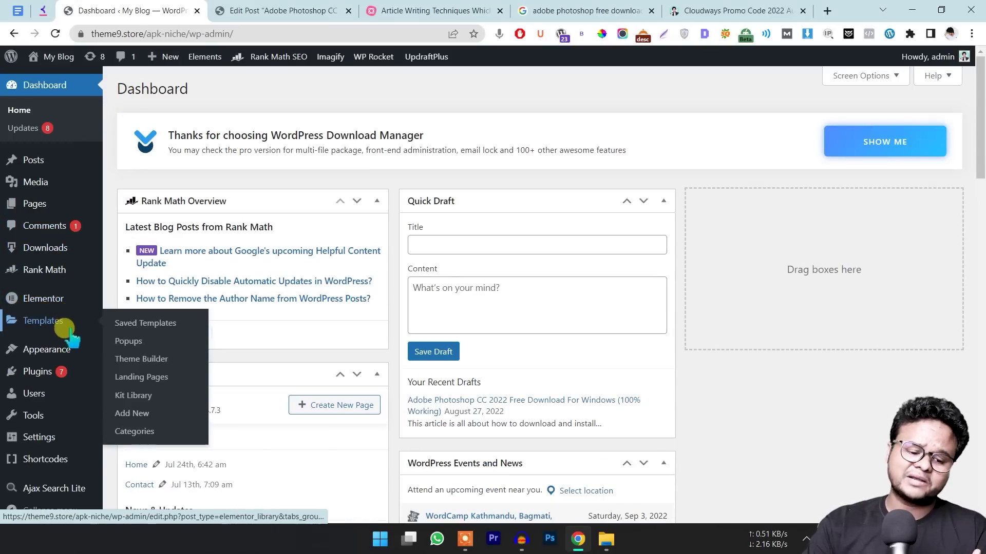
mouse_move(60, 187)
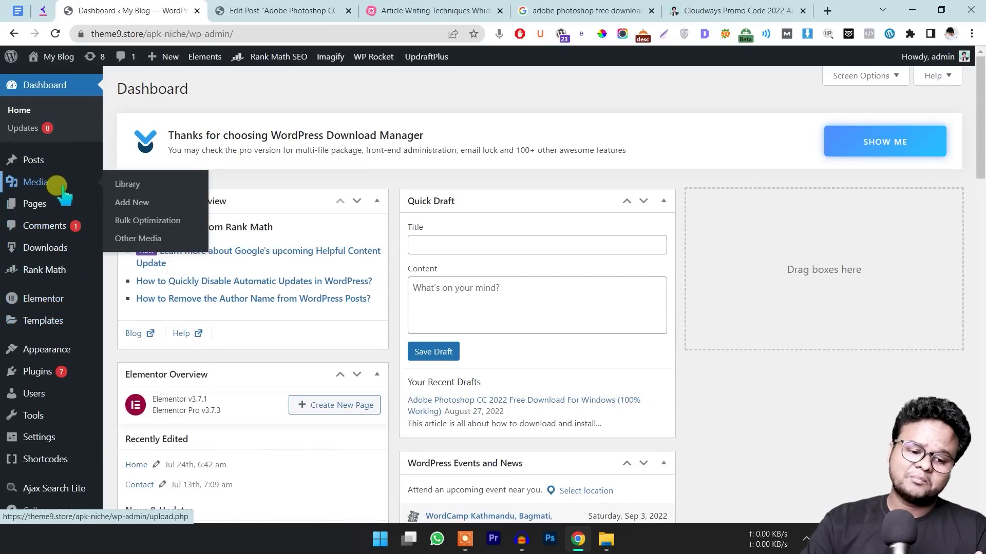
left_click(126, 184)
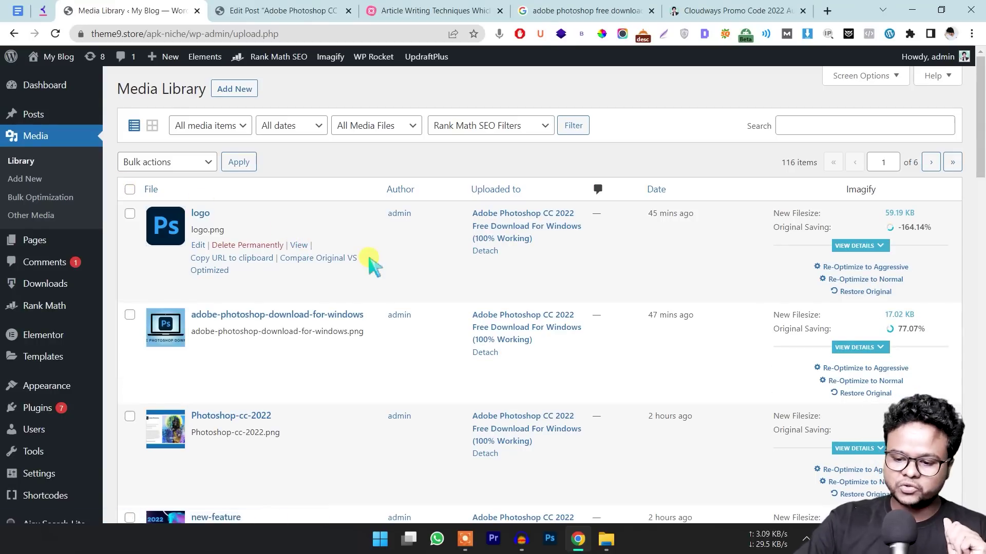
Expand the Imagify details of the Photoshop-cc-2022 image and compare its original and new file sizes.
scroll(474, 257, "down", 3)
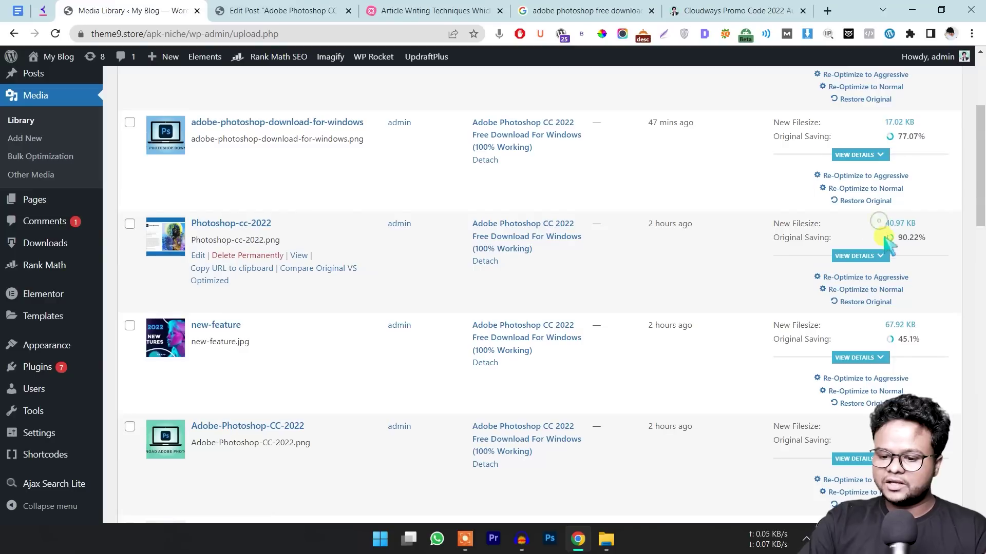
left_click(873, 257)
left_click_drag(884, 276, 897, 283)
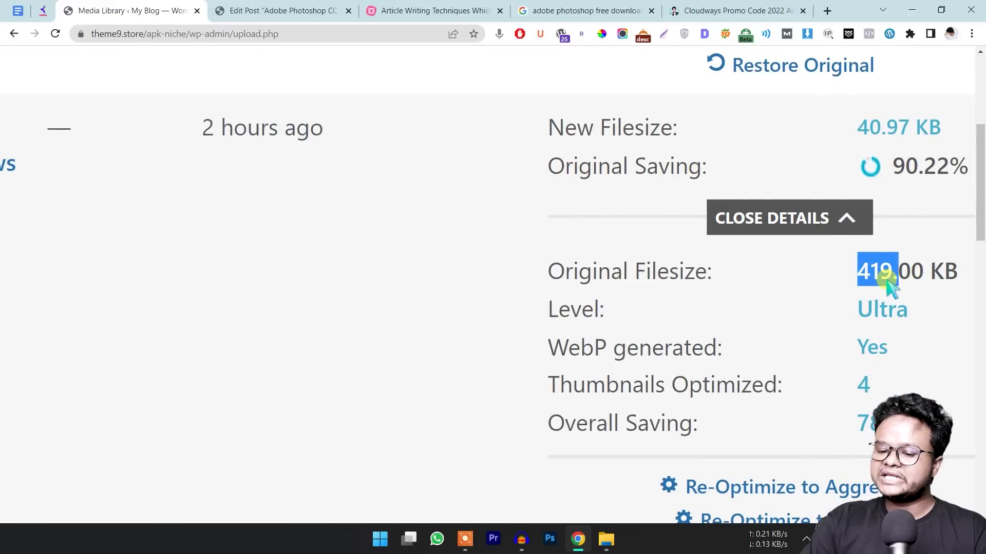
left_click_drag(855, 129, 947, 146)
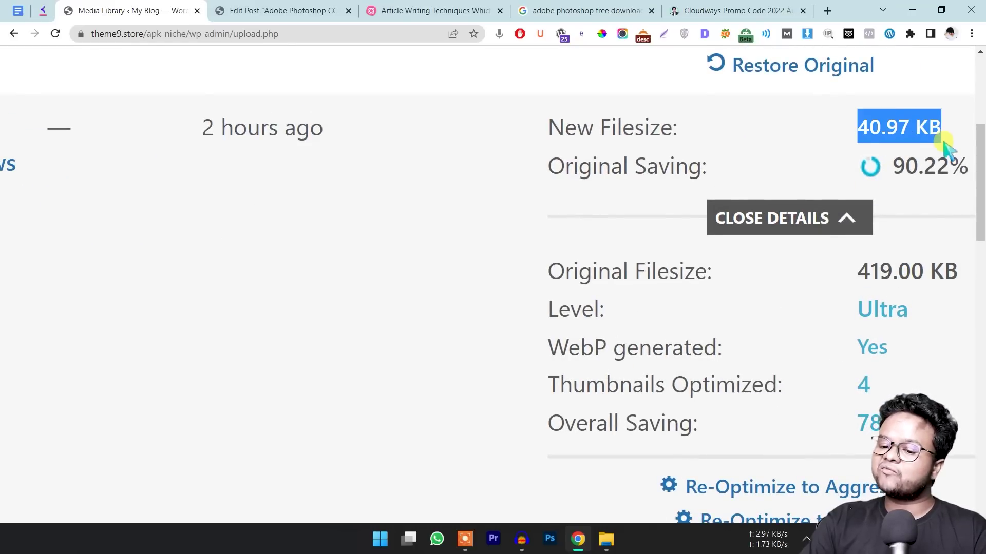
key("ctrl+minus")
key("ctrl+minus")
key("ctrl+minus")
key("ctrl+minus")
key("ctrl+minus")
Expand the Imagify details of the adobe-photoshop-download-for-windows image and compare its original and new file sizes.
scroll(902, 180, "up", 2)
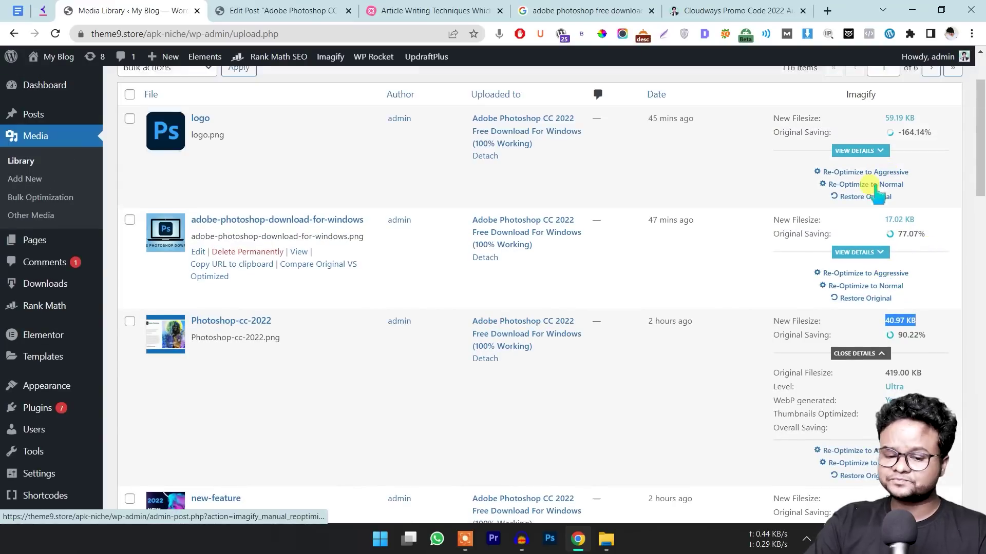
scroll(924, 249, "down", 3)
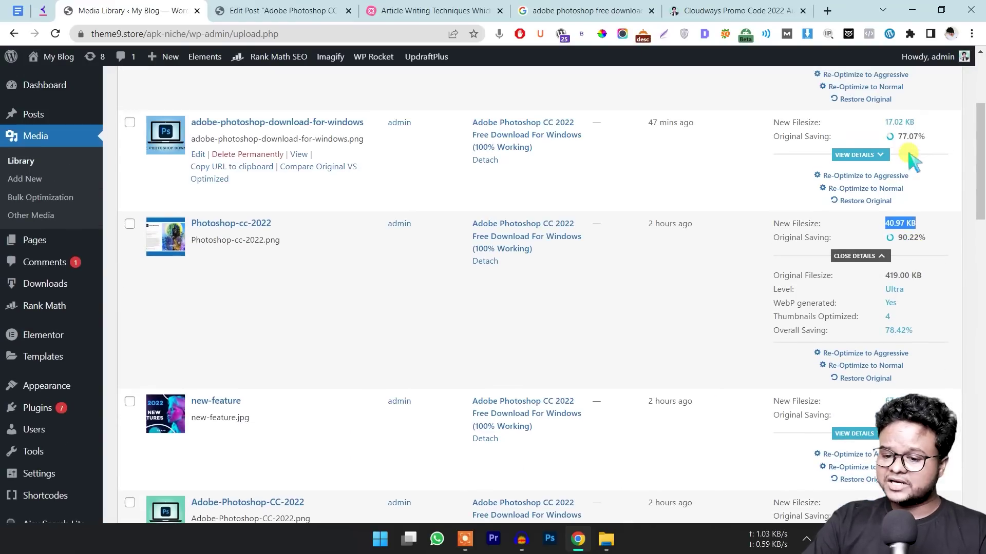
key("ctrl+plus")
key("ctrl+plus")
key("ctrl+plus")
key("ctrl+plus")
key("ctrl+plus")
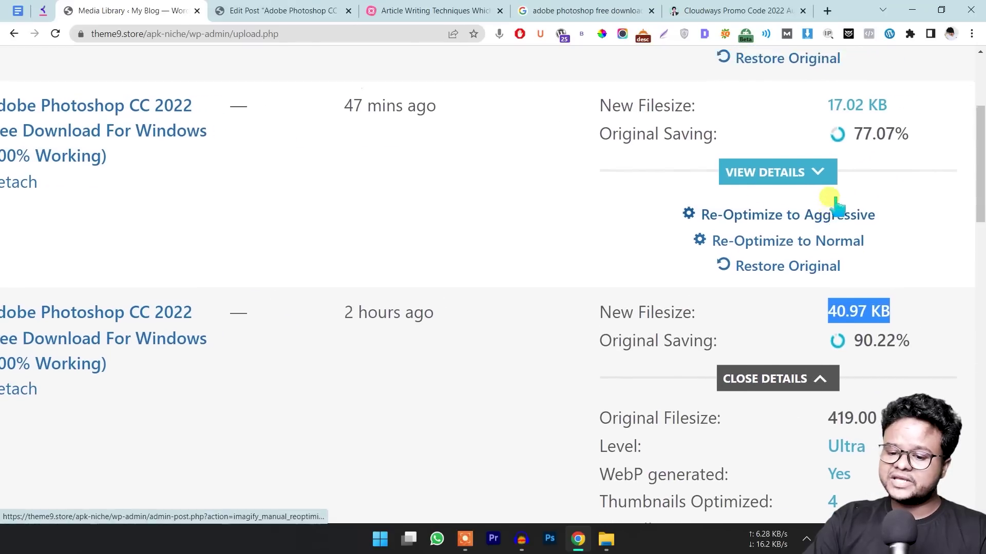
left_click(832, 220)
left_click_drag(828, 260, 846, 260)
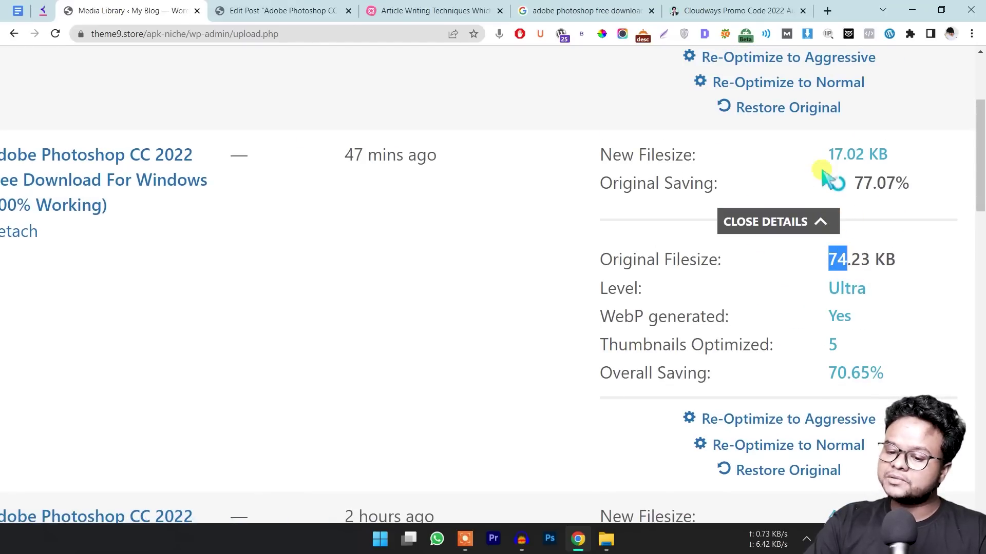
left_click_drag(818, 157, 856, 165)
key("ctrl+minus")
key("ctrl+minus")
key("ctrl+minus")
key("ctrl+minus")
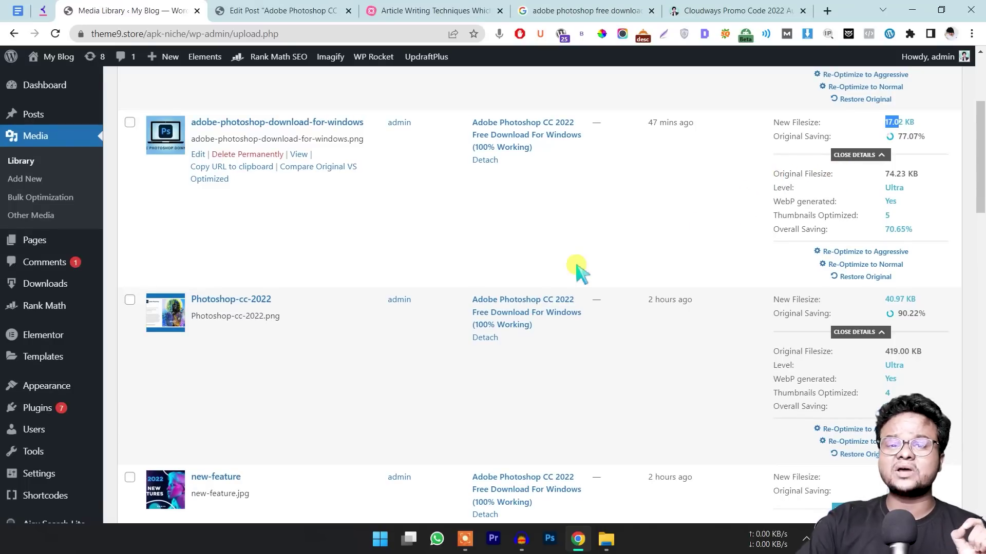
Look over the other optimized images in the Media Library and show the Imagify plugin's options and account status.
scroll(577, 269, "down", 5)
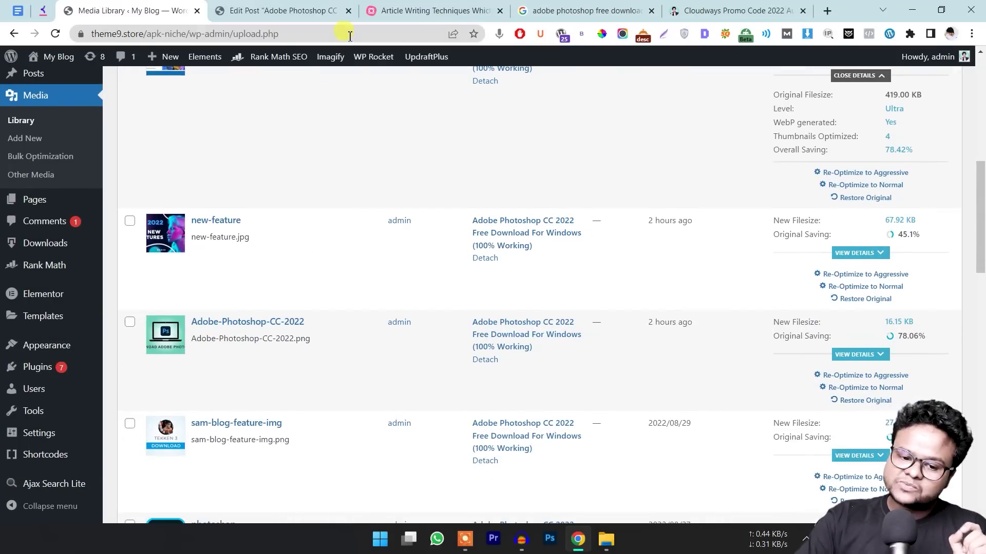
left_click(285, 11)
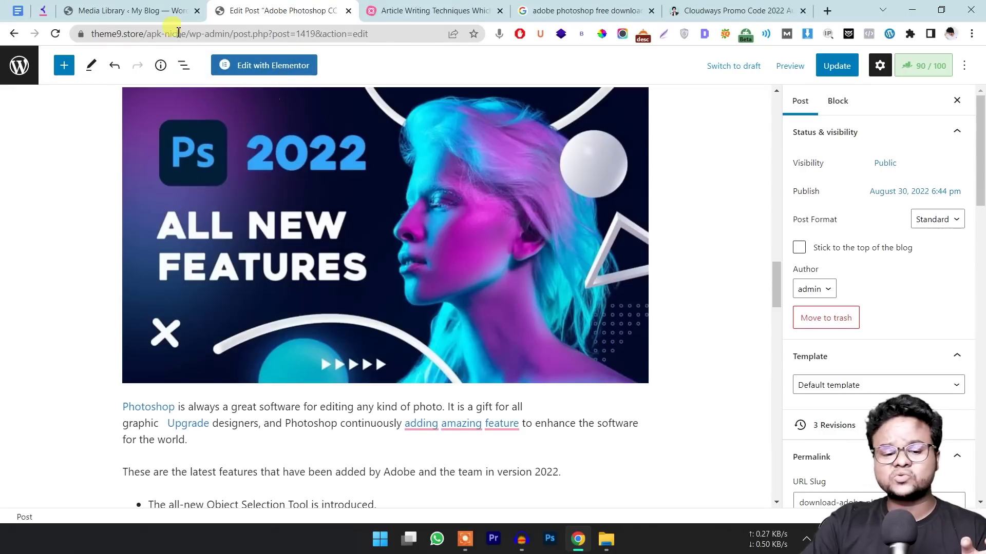
left_click(131, 11)
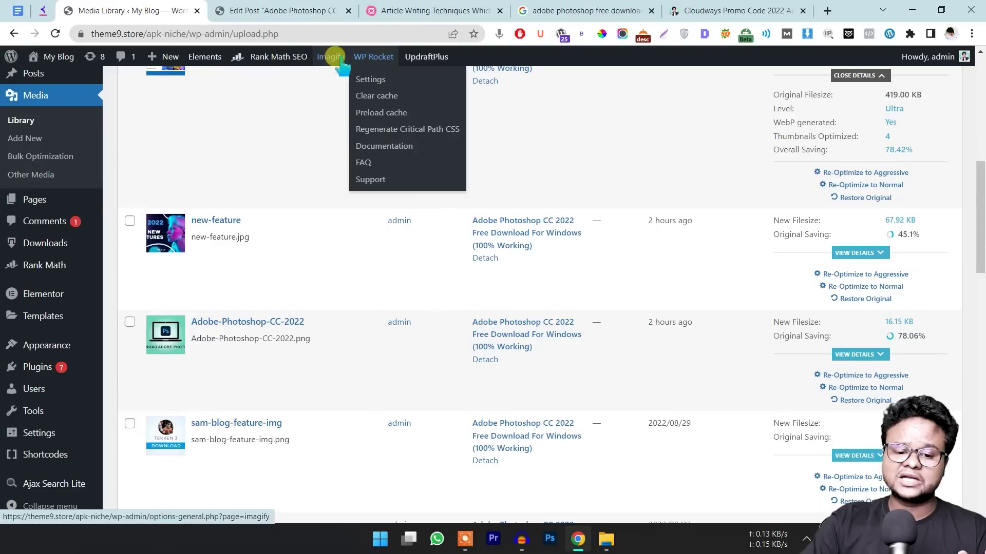
mouse_move(338, 60)
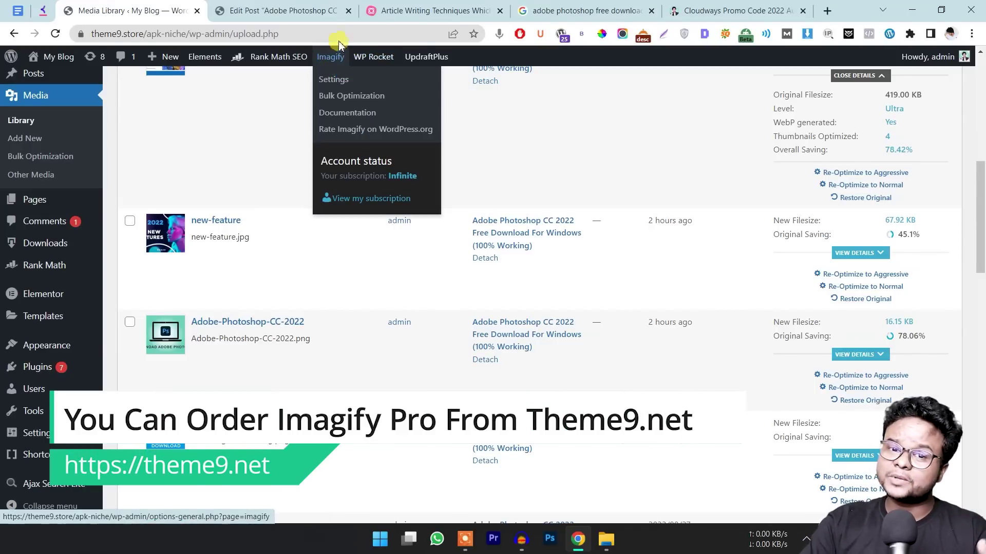
Return to the post editor, select the "All New Features" image, and review its caption field and surrounding content.
left_click(340, 5)
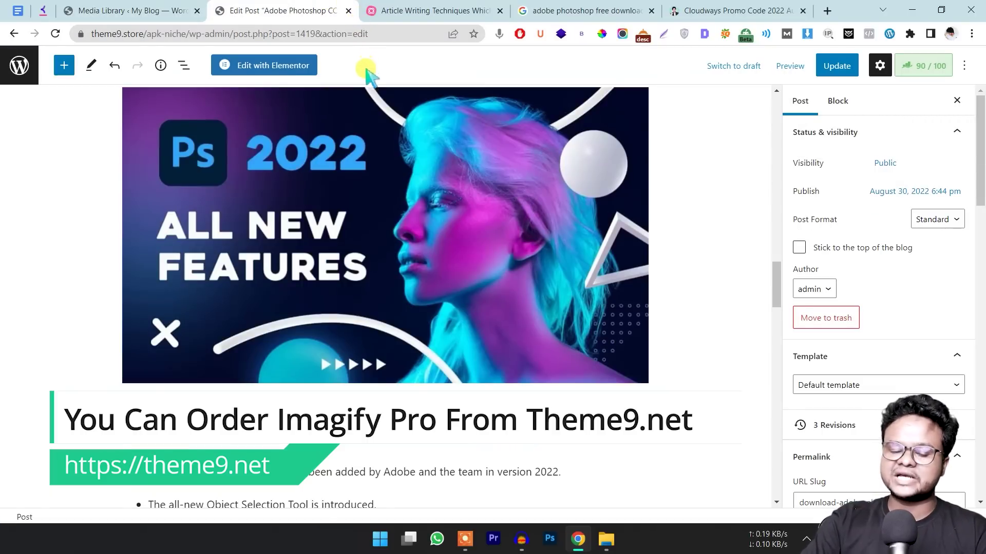
left_click(366, 127)
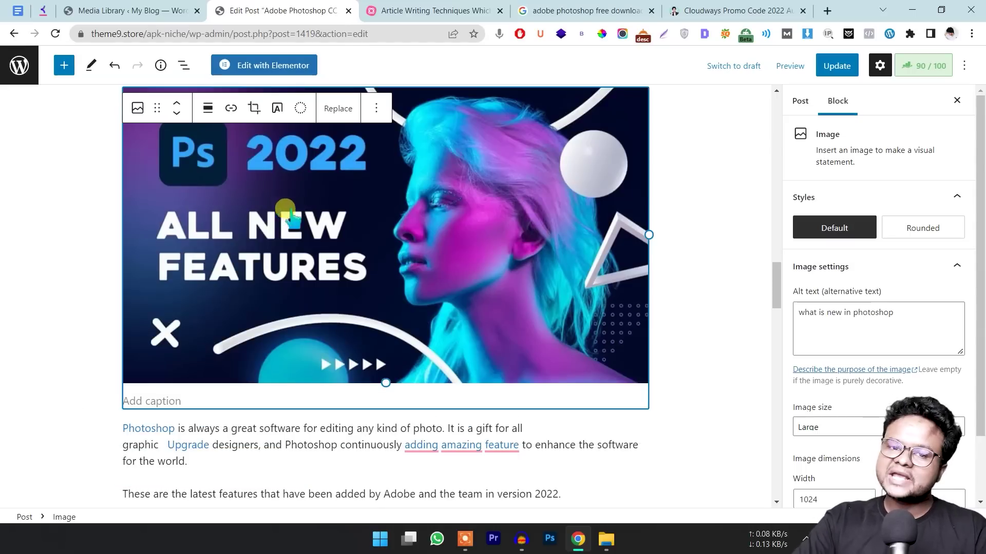
scroll(343, 206, "up", 5)
scroll(409, 221, "down", 4)
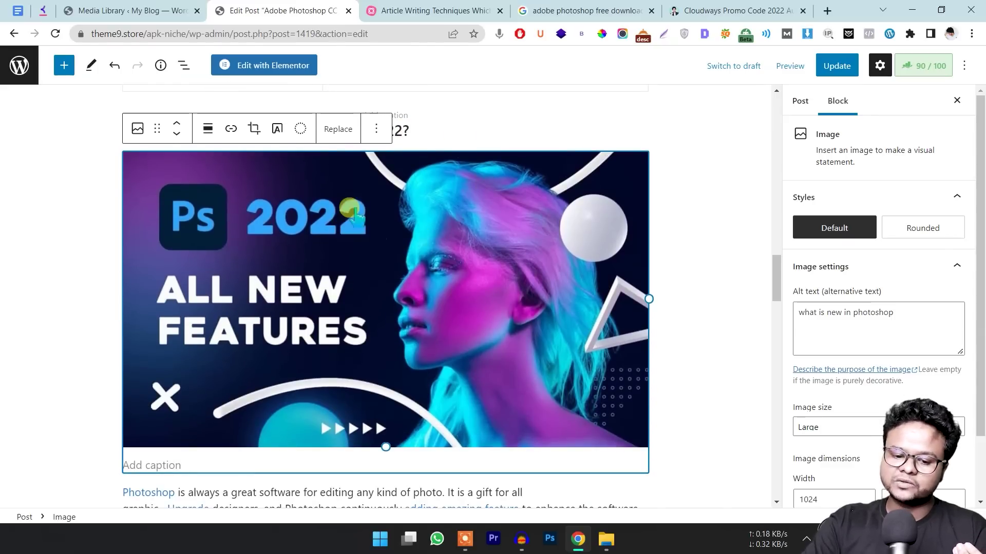
scroll(363, 206, "down", 3)
left_click(176, 339)
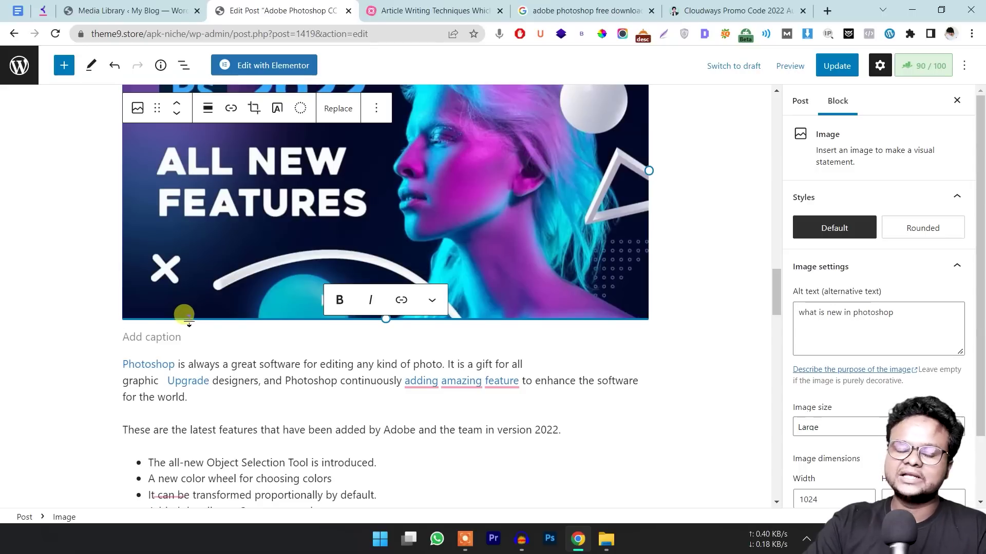
left_click(276, 257)
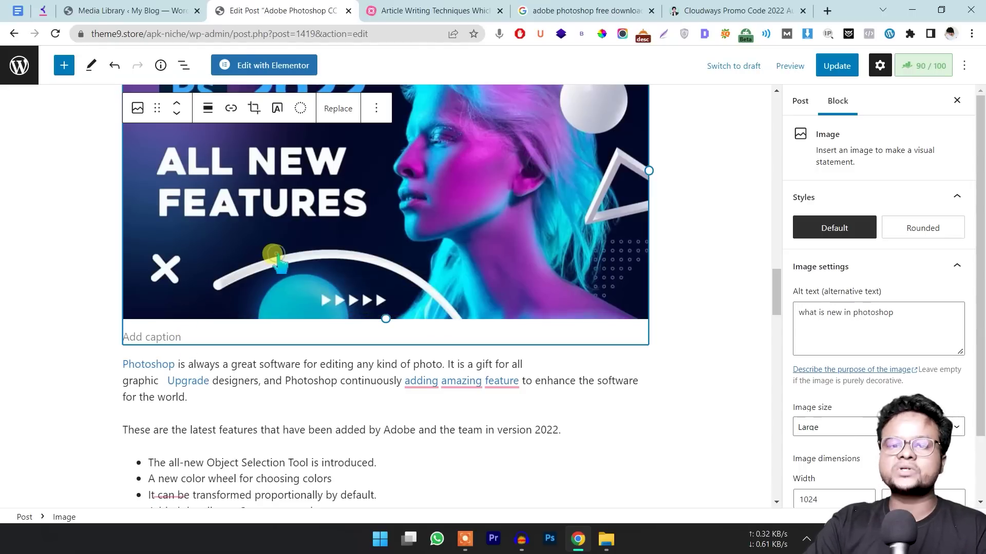
scroll(754, 293, "down", 1)
scroll(688, 293, "up", 2)
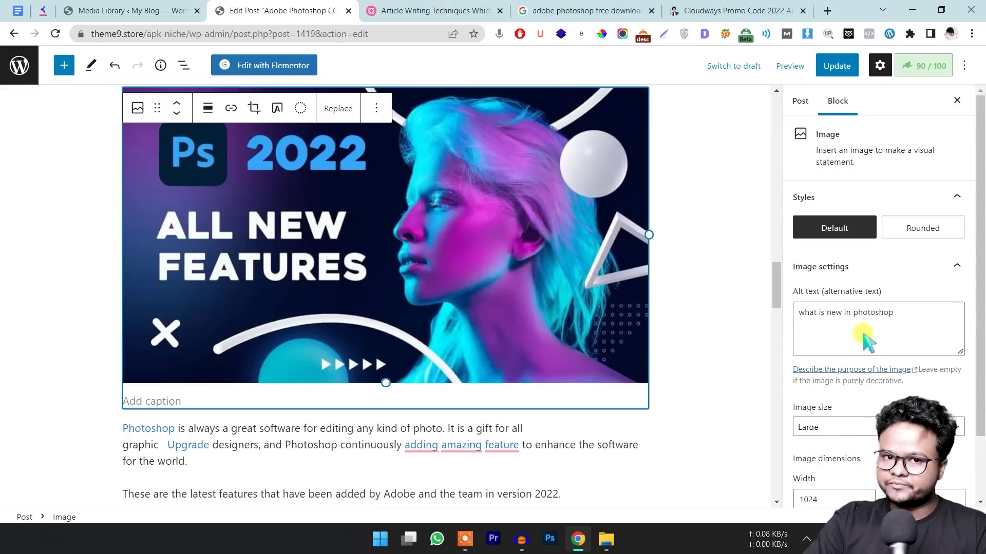
Correct the alt text of the "All New Features" image to "what is new in Photoshop".
scroll(860, 318, "up", 5)
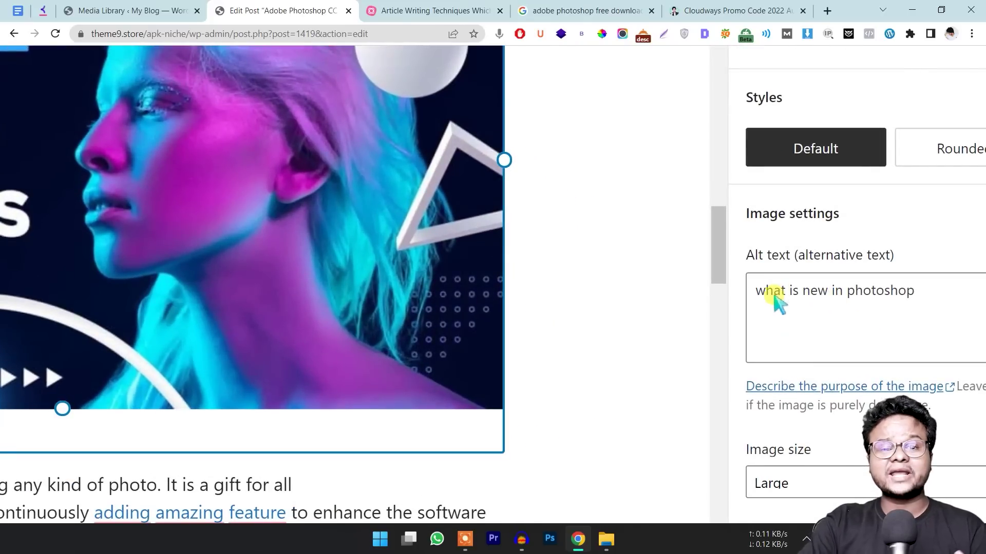
left_click_drag(765, 291, 773, 292)
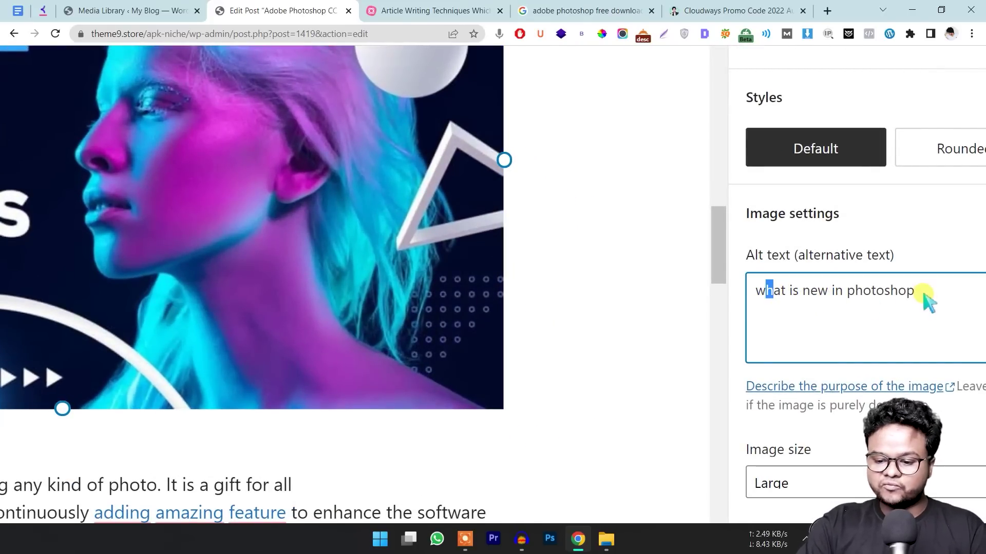
left_click_drag(920, 291, 759, 292)
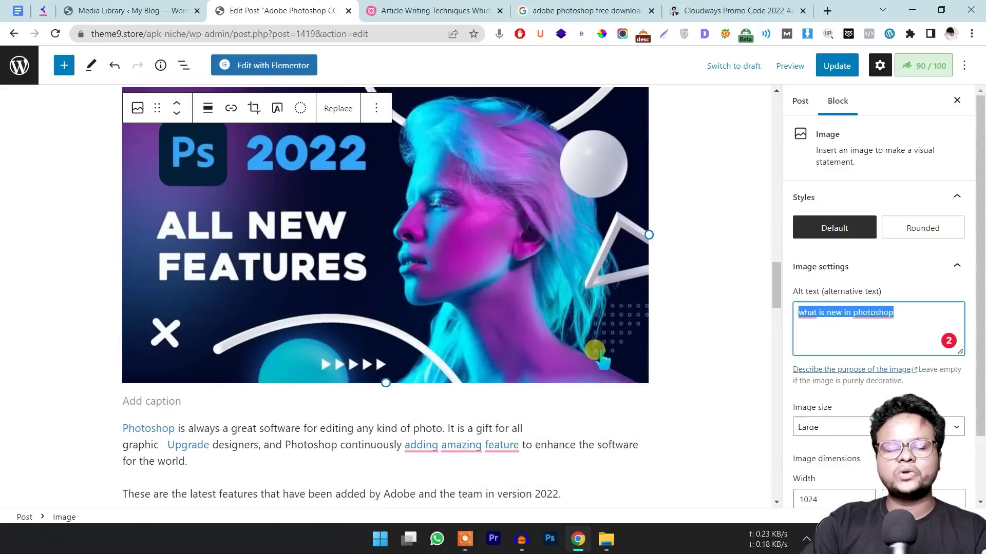
left_click(844, 314)
mouse_move(868, 313)
left_click(873, 345)
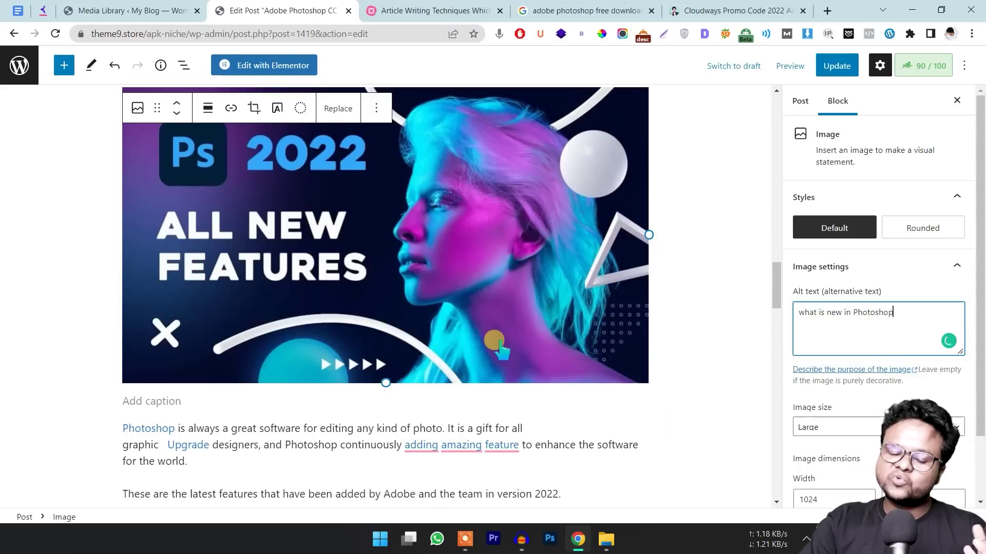
Select the Photoshop splash screen image higher up in the post and check its alt text.
scroll(500, 350, "up", 6)
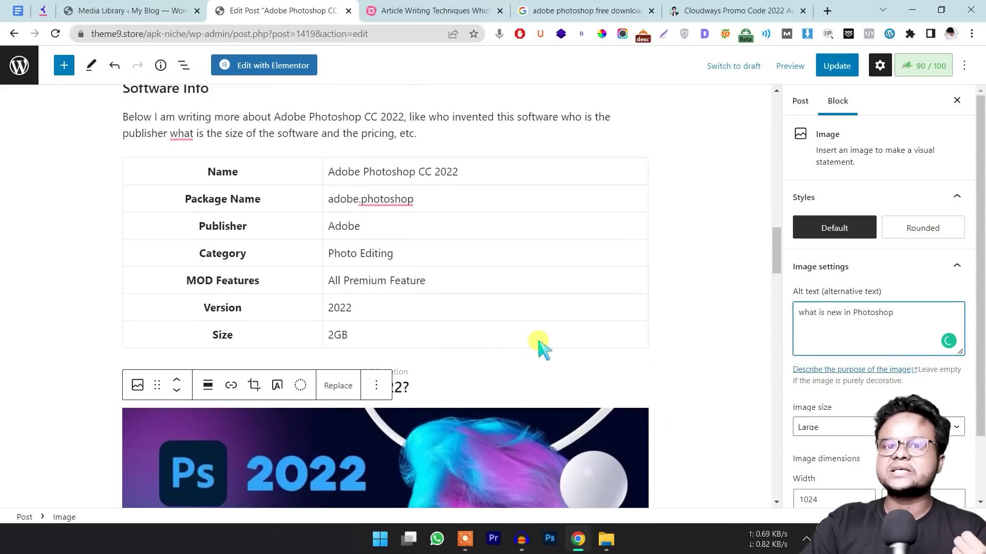
scroll(544, 346, "up", 10)
left_click(422, 223)
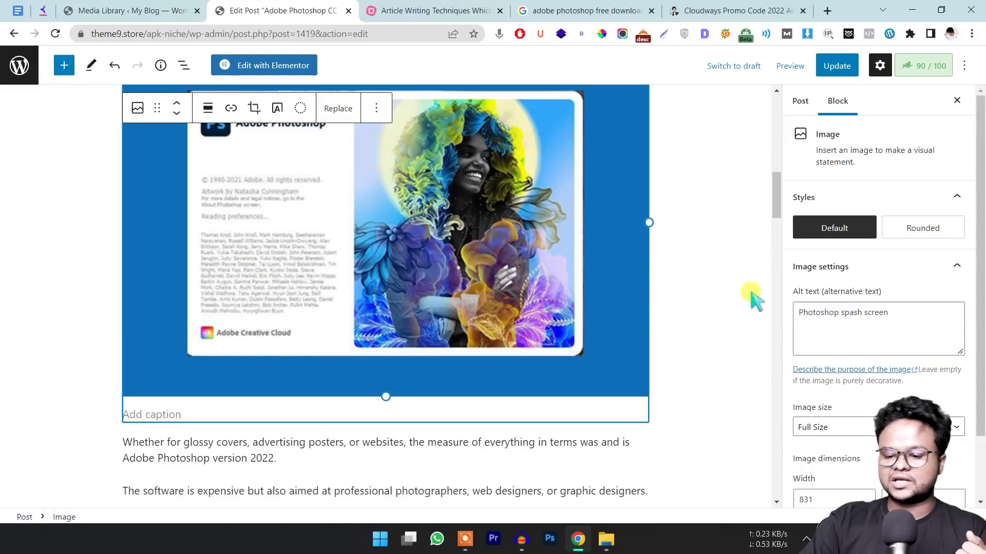
left_click_drag(800, 314, 909, 326)
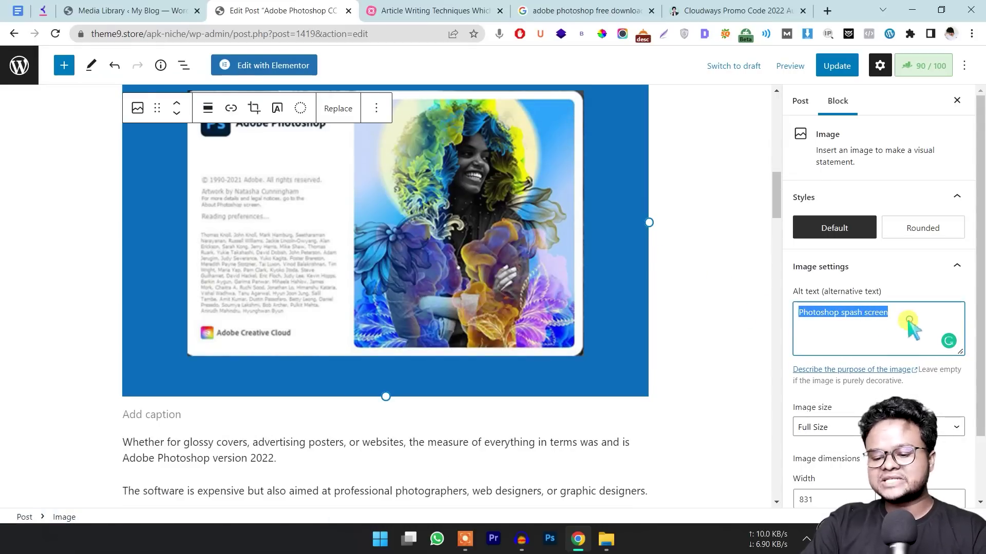
left_click(908, 325)
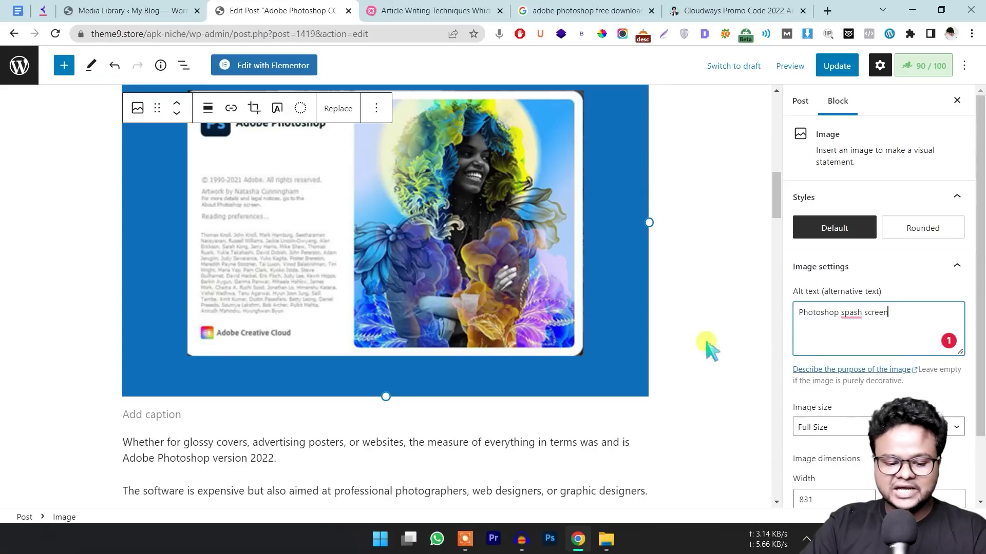
Select the feature image at the start of the post and check its alt text.
scroll(467, 334, "up", 10)
left_click(420, 241)
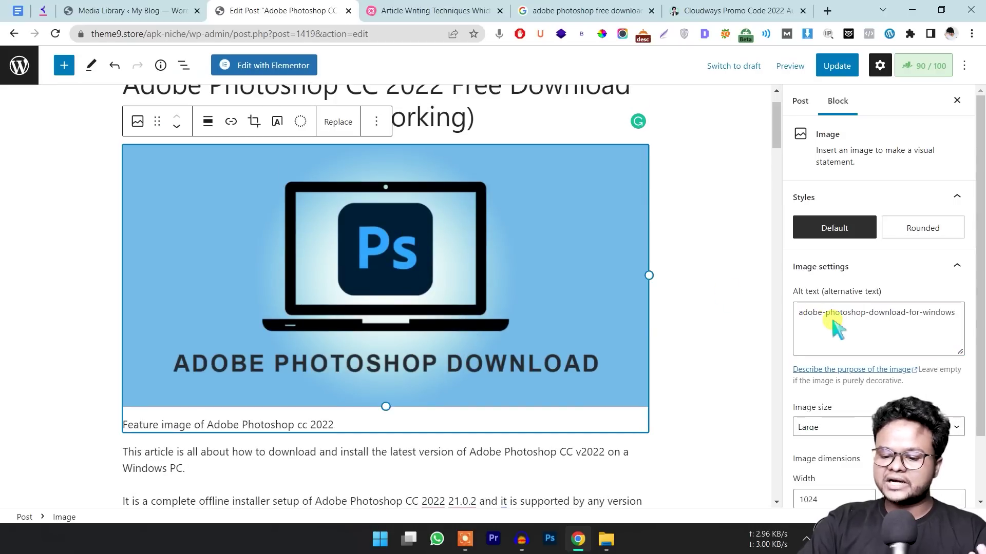
left_click_drag(954, 313, 793, 313)
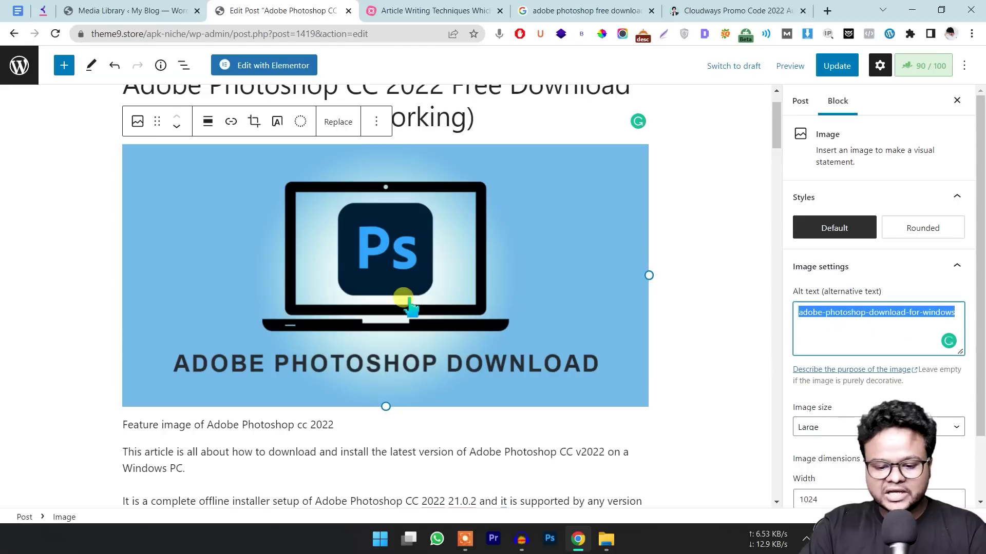
left_click(360, 262)
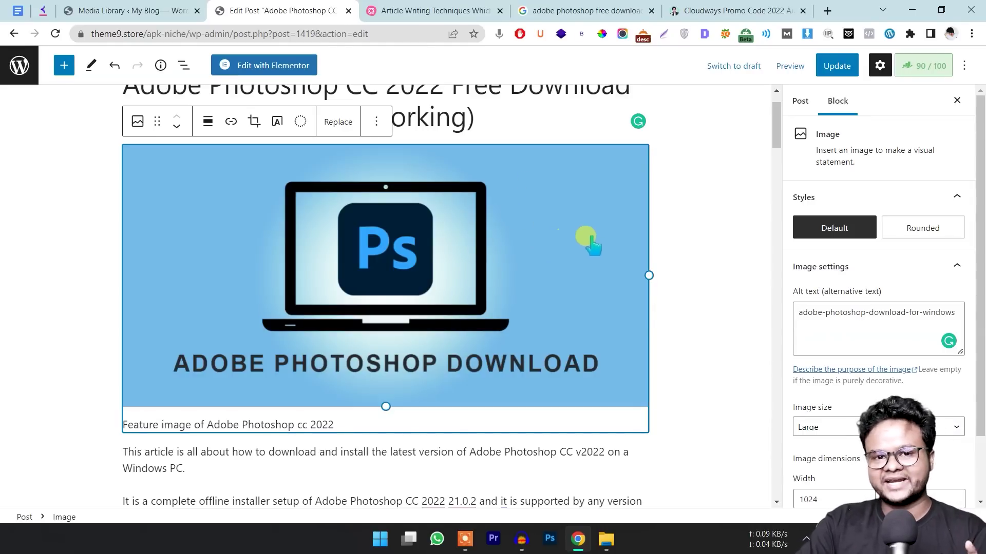
Switch to the Article Writing Techniques mind map and go to the point on images and WebP optimization.
scroll(550, 221, "up", 1)
left_click(418, 14)
scroll(437, 334, "down", 1)
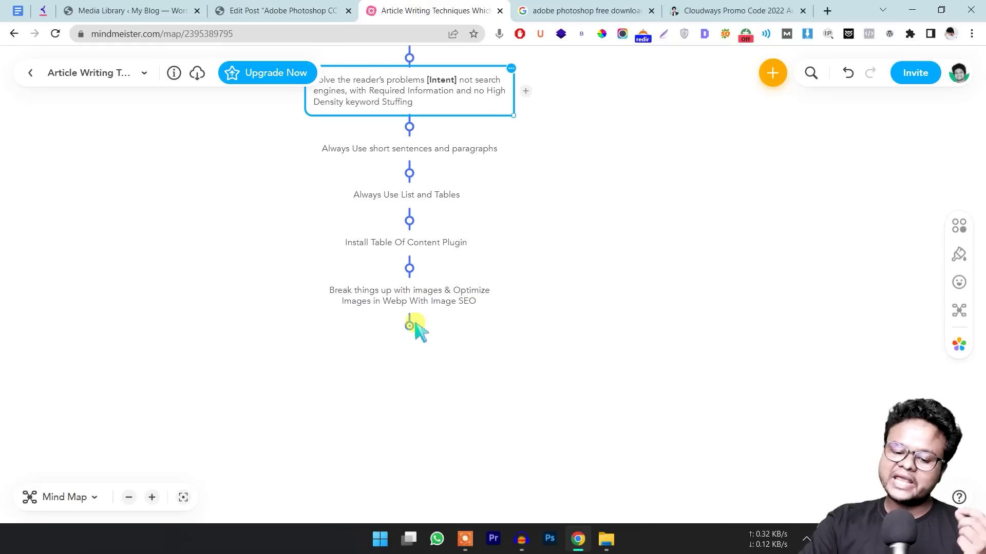
Reveal the mind map's next point, on internal, external and self linking with rel attributes, and return to the Adobe Photoshop post.
left_click(409, 326)
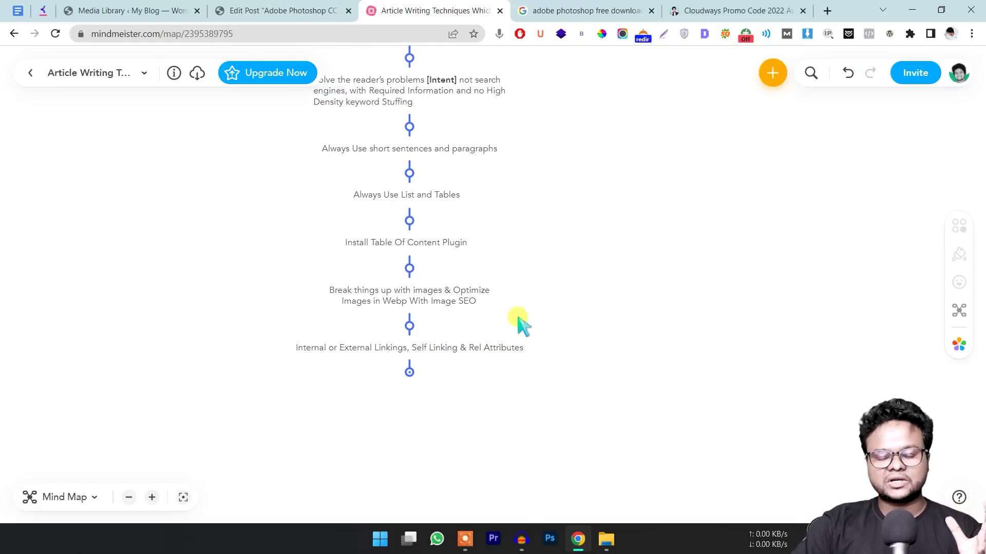
left_click(286, 7)
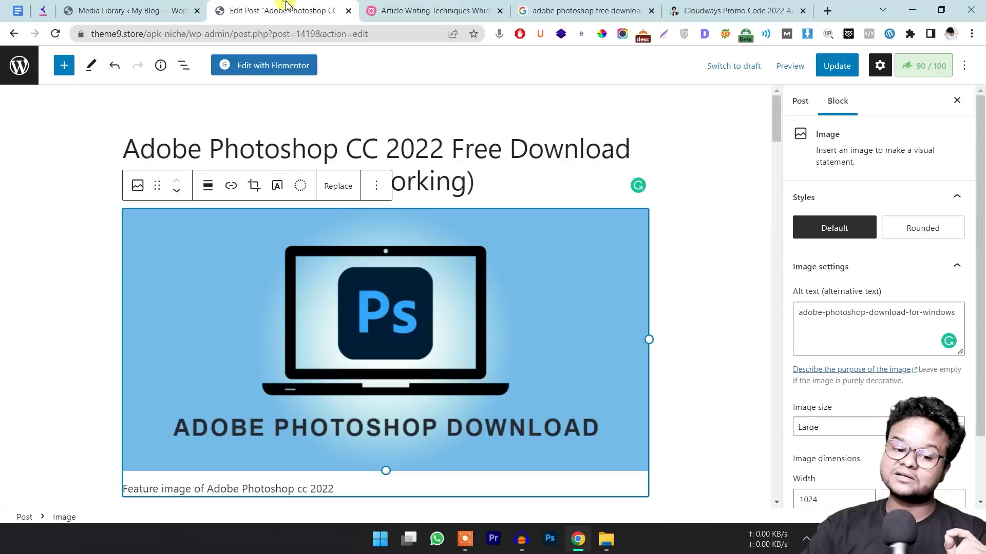
Inspect the internal link on the word "Photoshop" in the paragraph below the "All New Features" image.
scroll(400, 289, "down", 3)
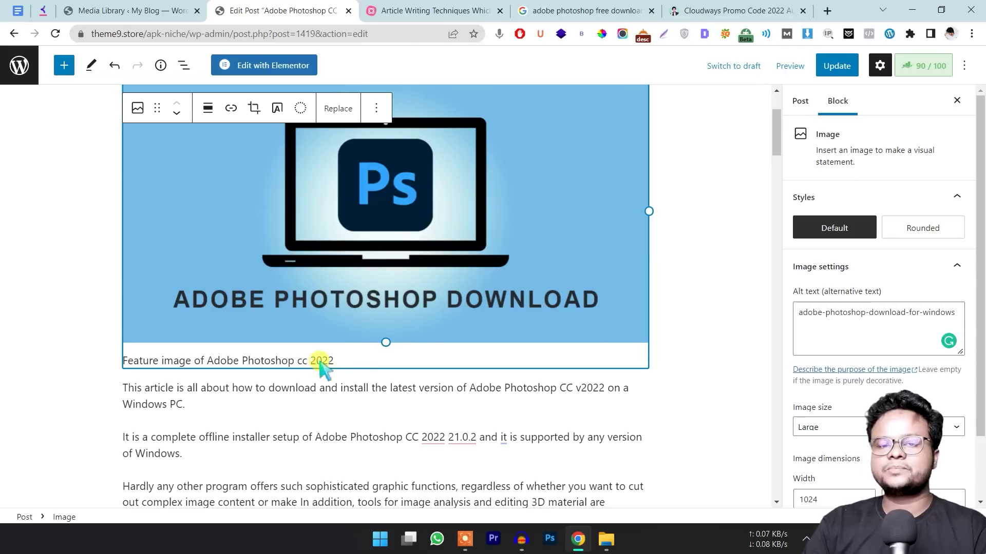
scroll(315, 347, "down", 1)
scroll(317, 351, "down", 2)
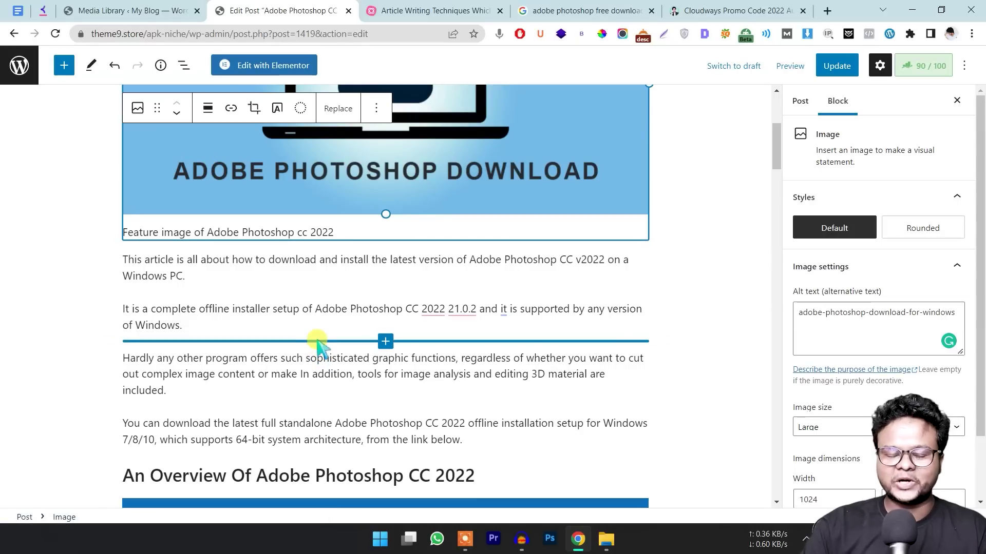
scroll(329, 357, "down", 1)
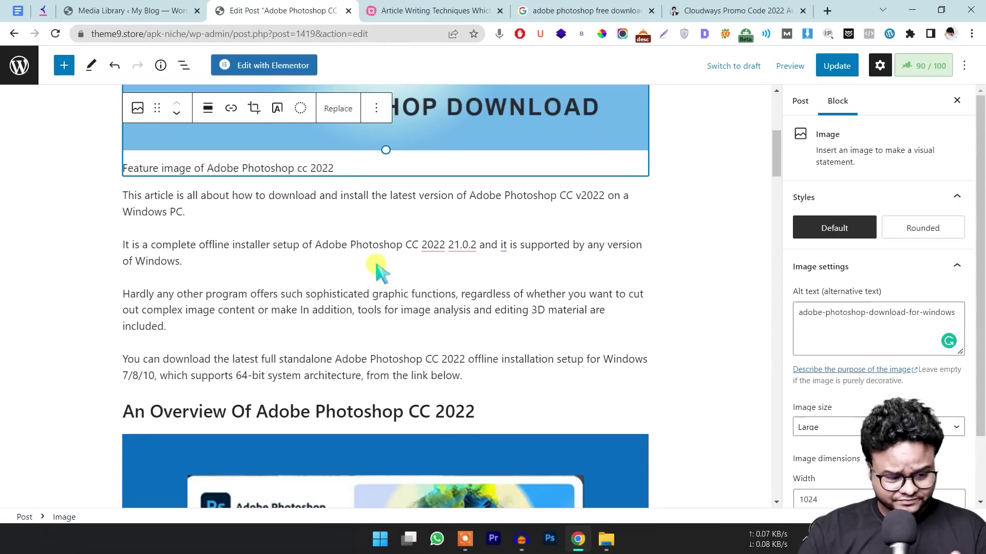
scroll(375, 268, "down", 1)
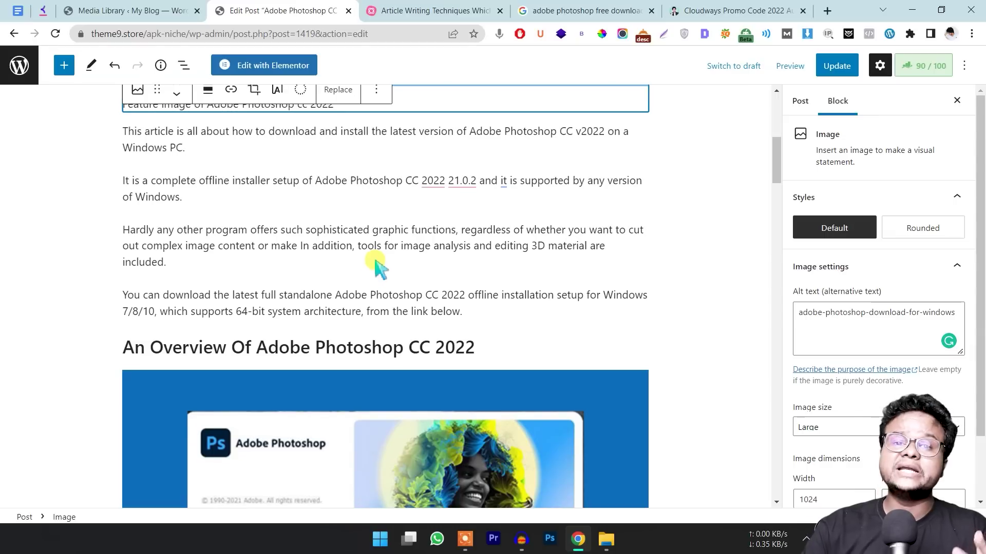
scroll(377, 267, "down", 12)
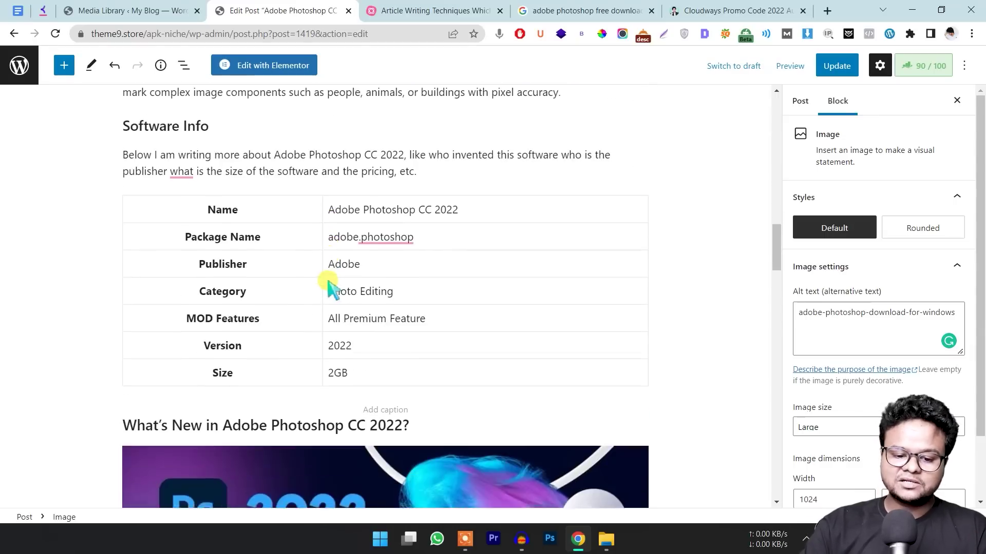
scroll(331, 288, "down", 8)
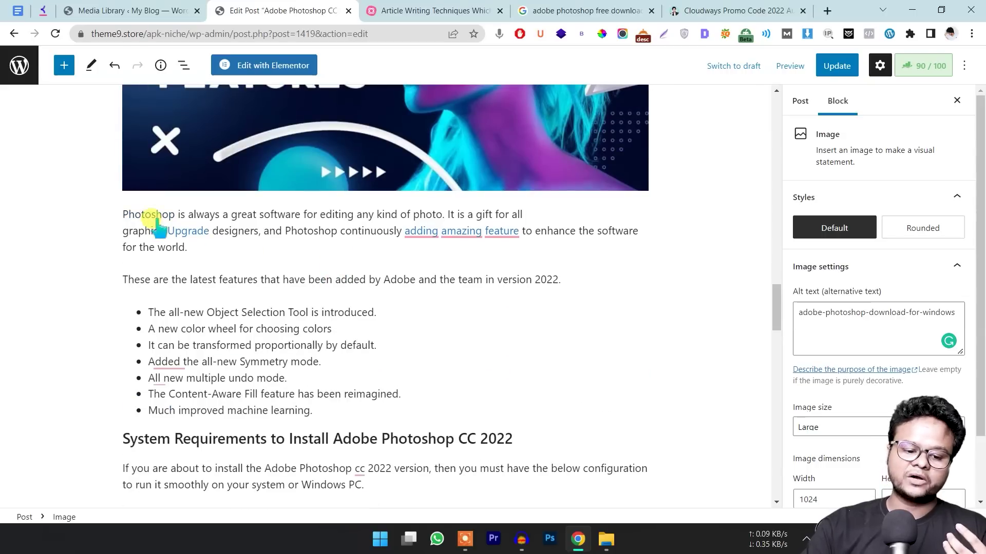
double_click(154, 217)
key("ctrl+v")
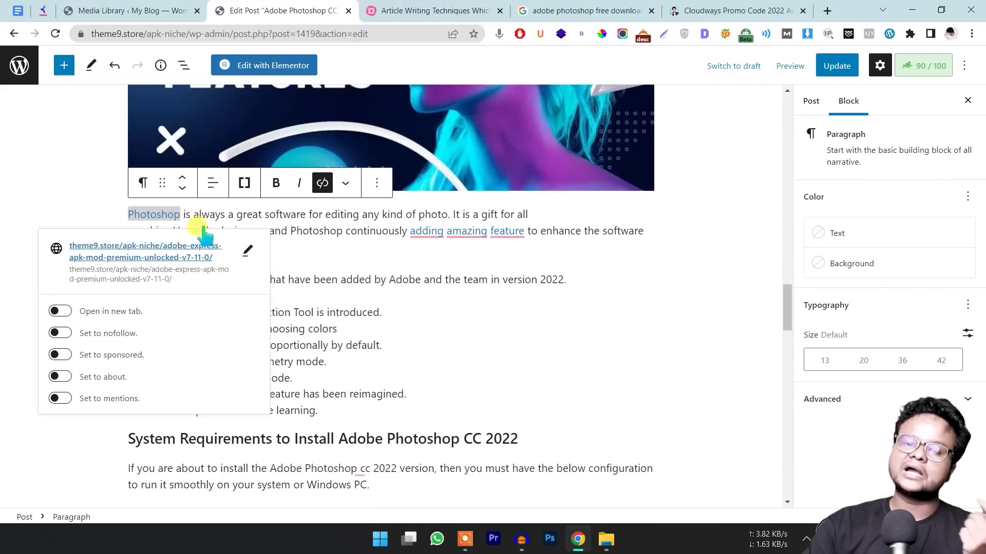
left_click(107, 225)
left_click(145, 220)
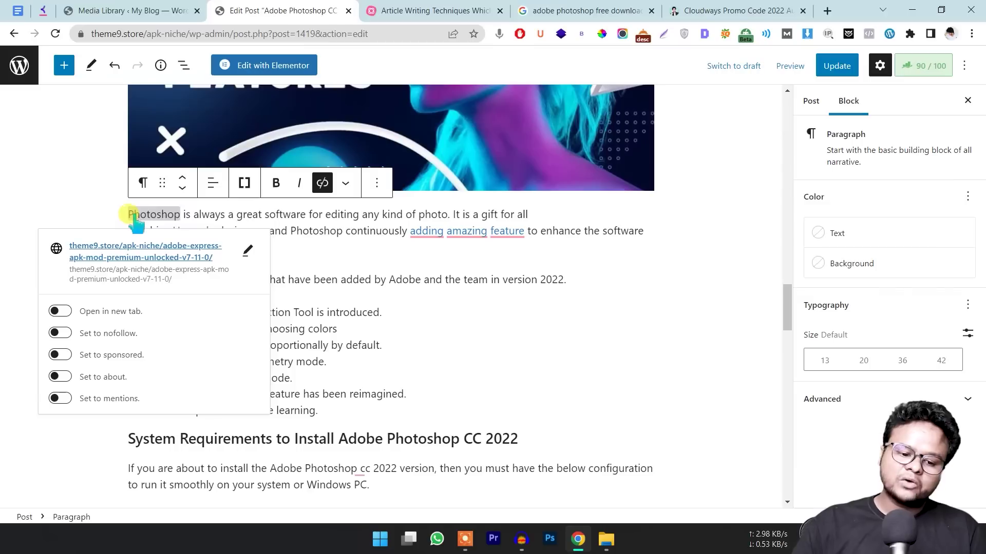
left_click(91, 187)
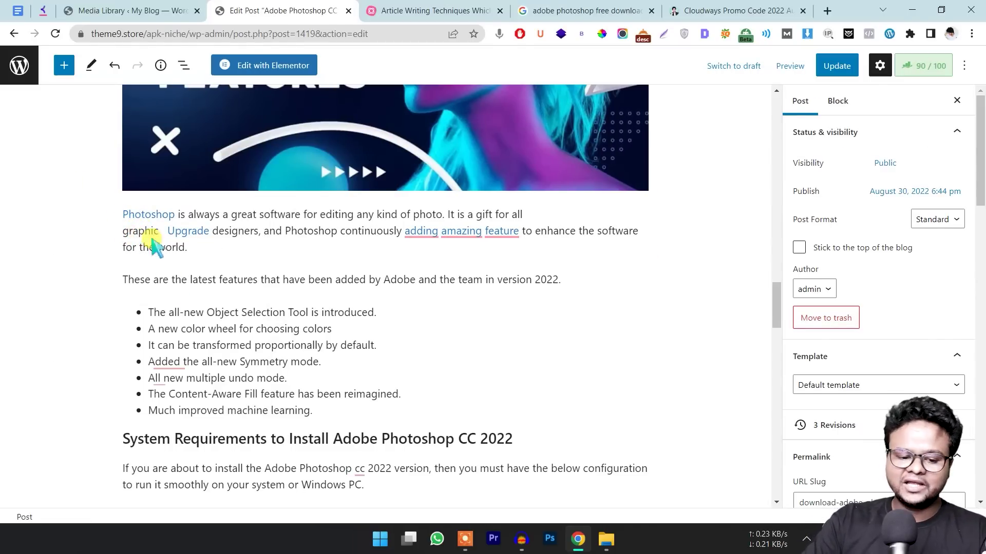
left_click(159, 215)
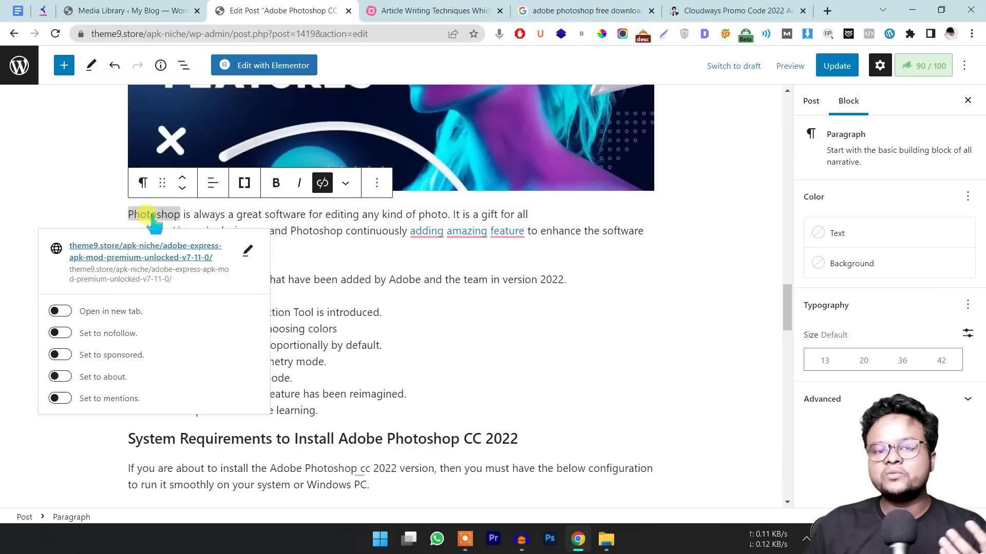
left_click(109, 211)
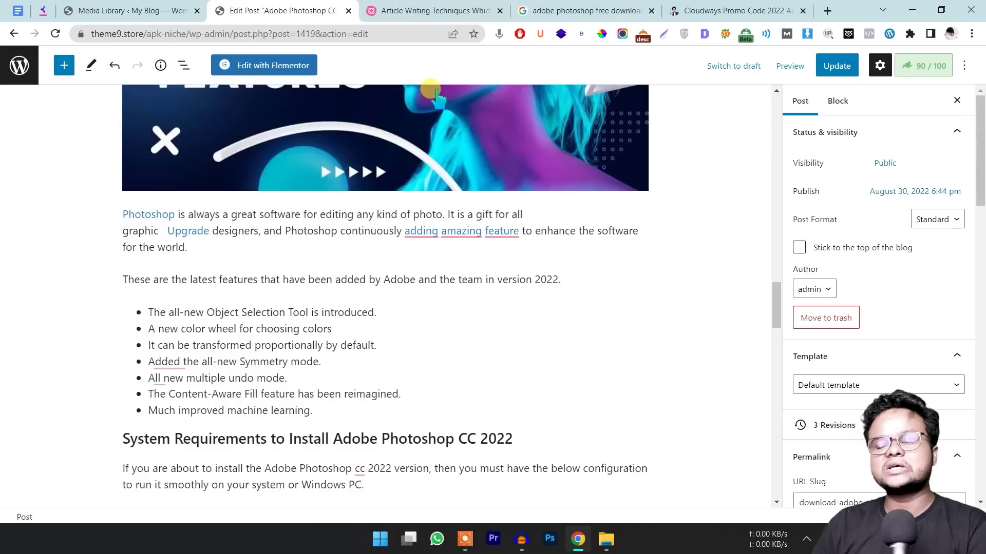
Inspect the external link on "adding amazing feature" in the paragraph below the "All New Features" image.
scroll(165, 178, "up", 8)
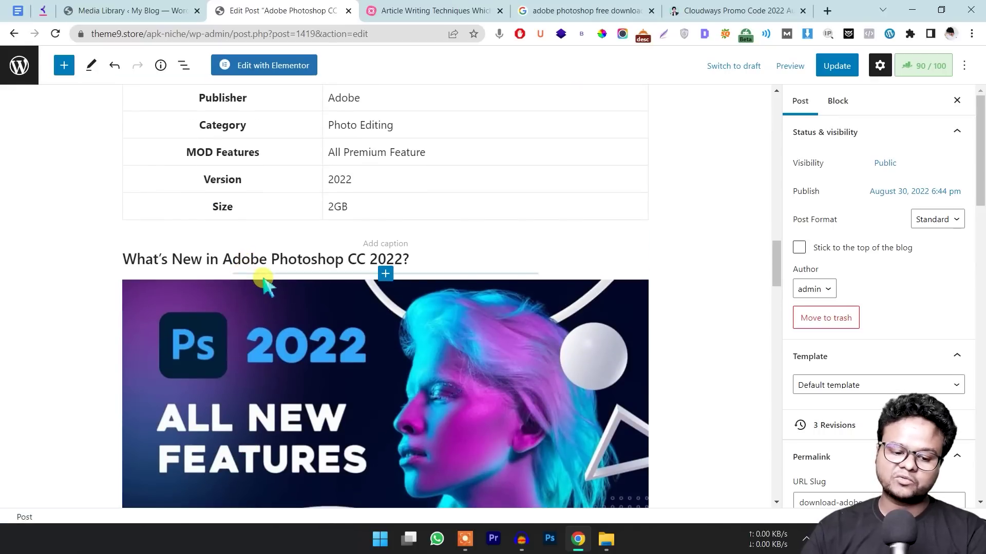
scroll(268, 282, "down", 1)
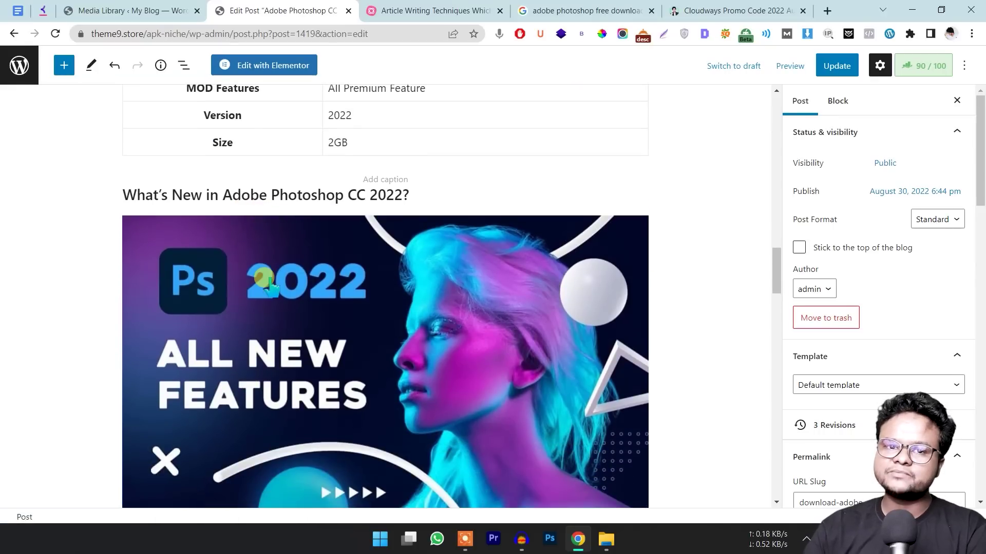
scroll(268, 282, "down", 2)
scroll(268, 285, "down", 3)
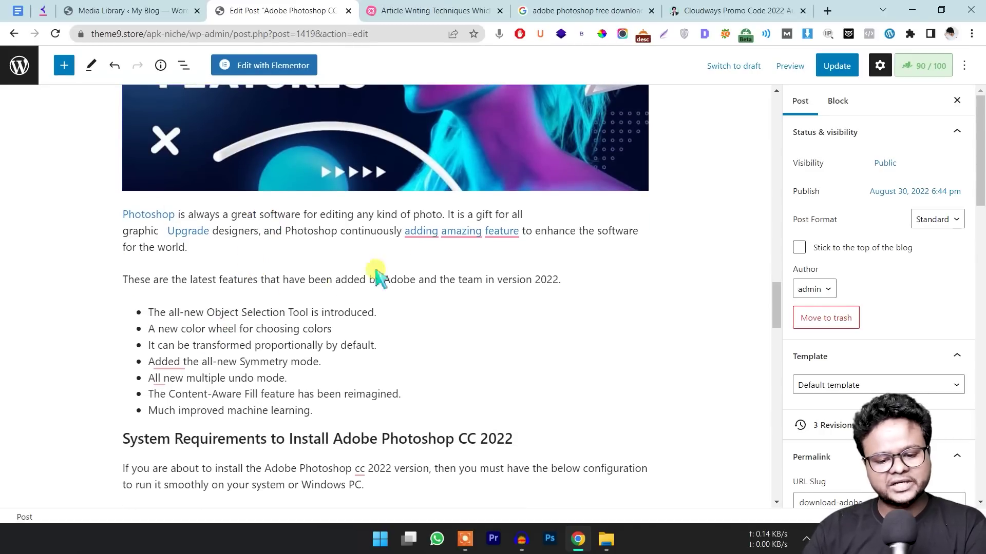
left_click(405, 237)
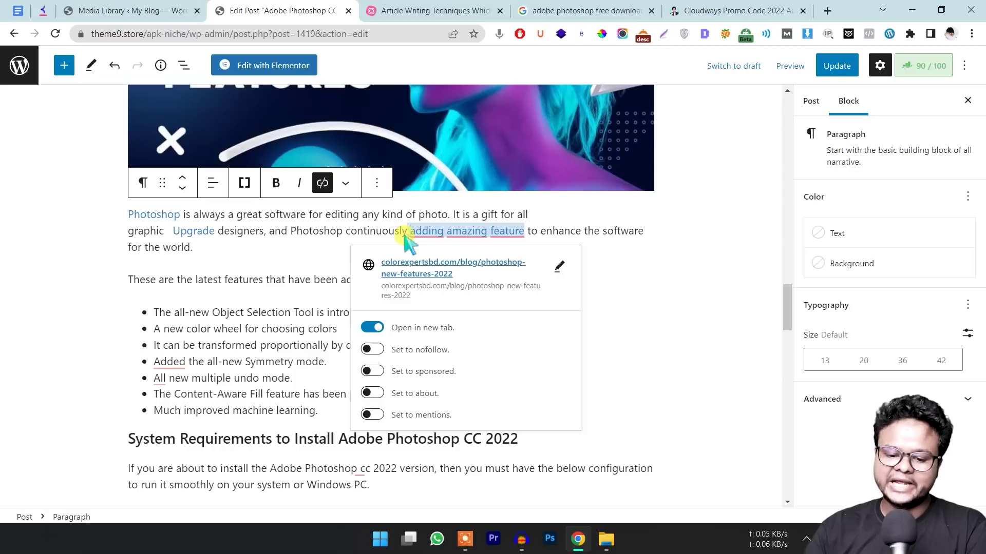
mouse_move(444, 237)
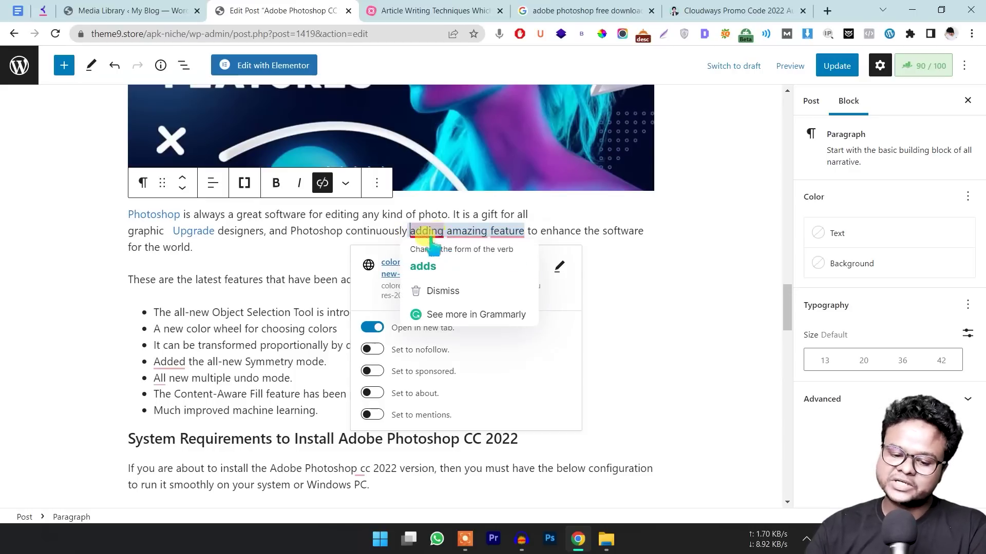
left_click(611, 268)
mouse_move(518, 238)
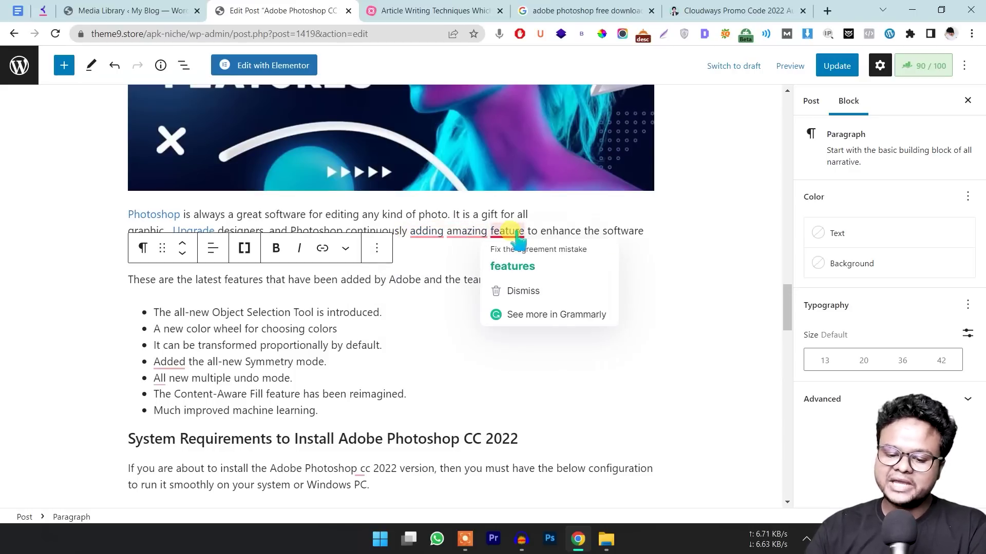
Set the external link on "adding amazing feature" to nofollow.
left_click(418, 232)
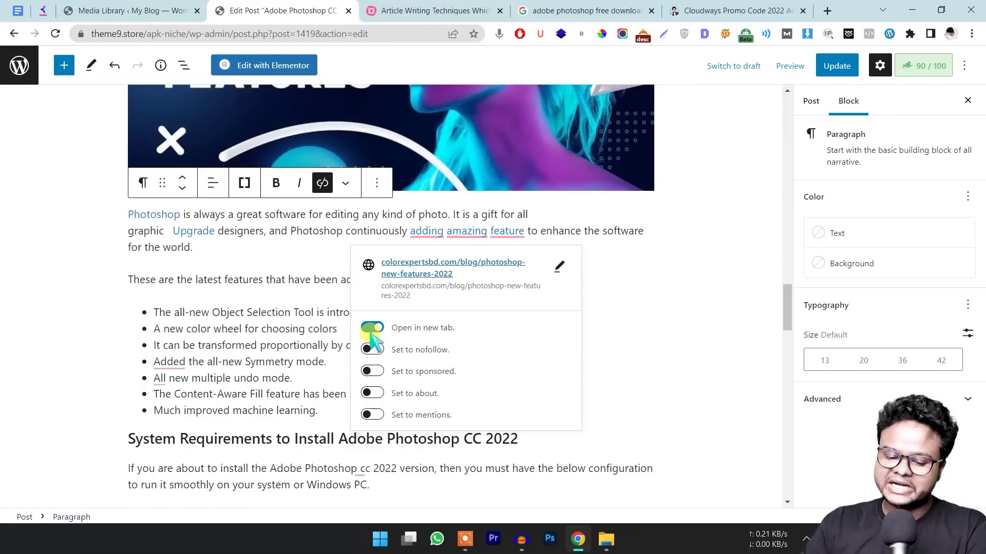
mouse_move(471, 240)
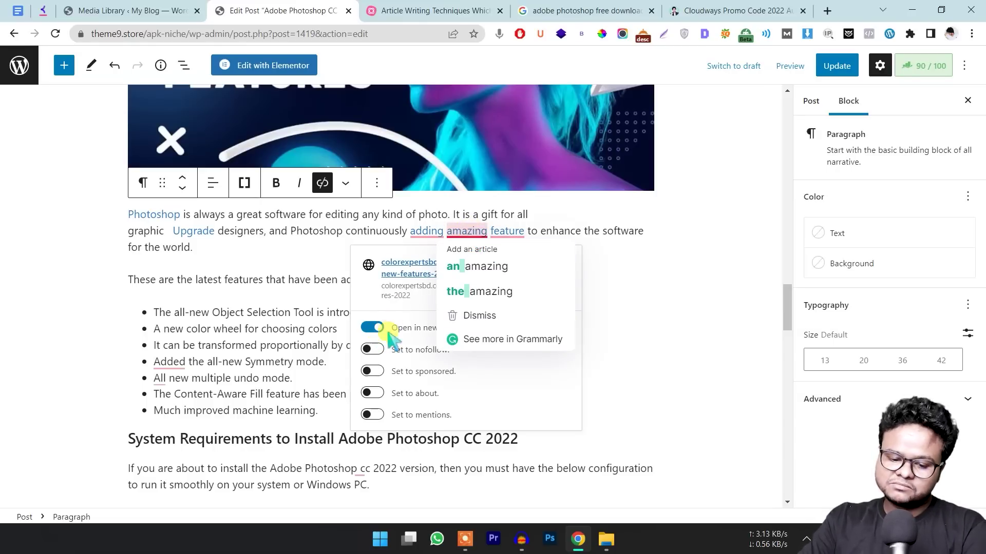
left_click(372, 349)
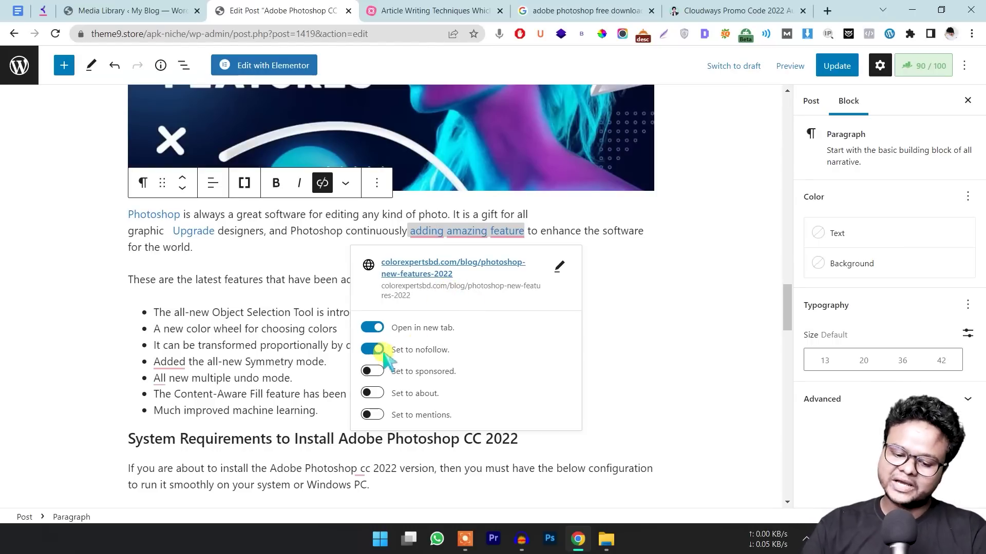
key("Escape")
left_click(456, 232)
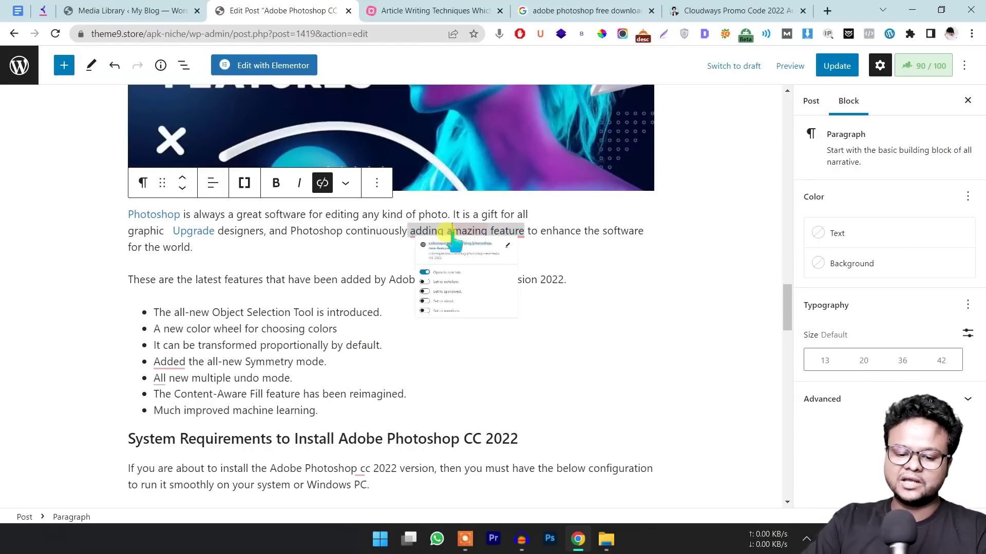
left_click(372, 349)
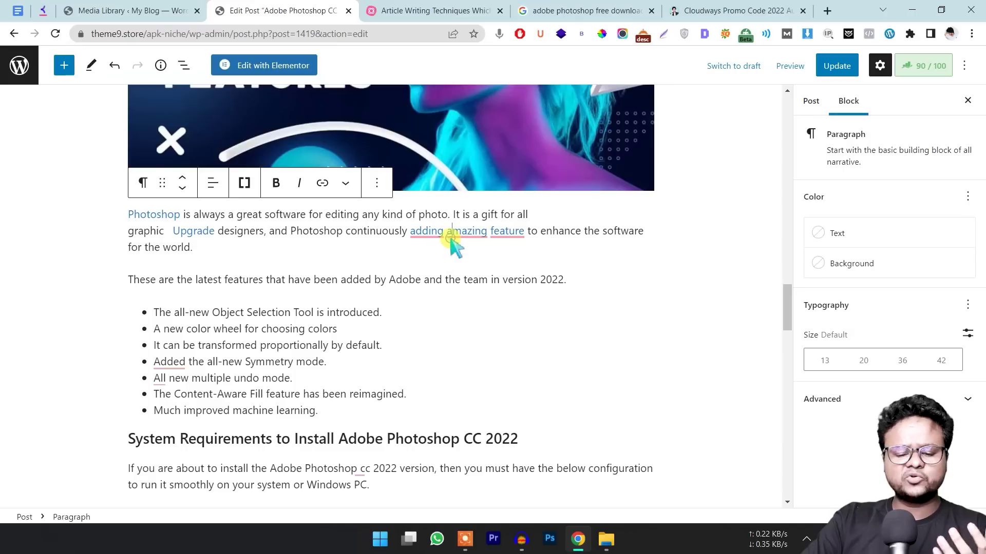
mouse_move(450, 232)
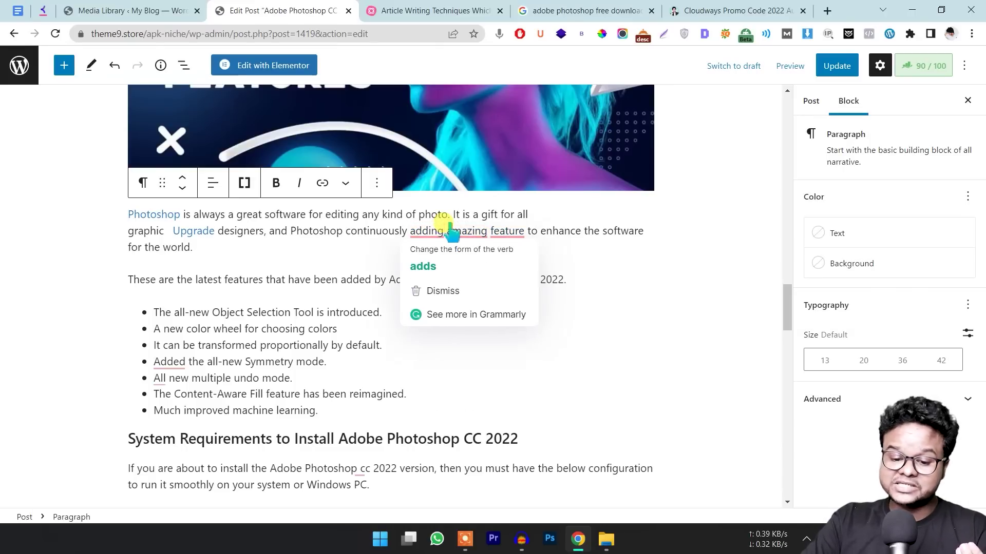
left_click(441, 231)
left_click(373, 349)
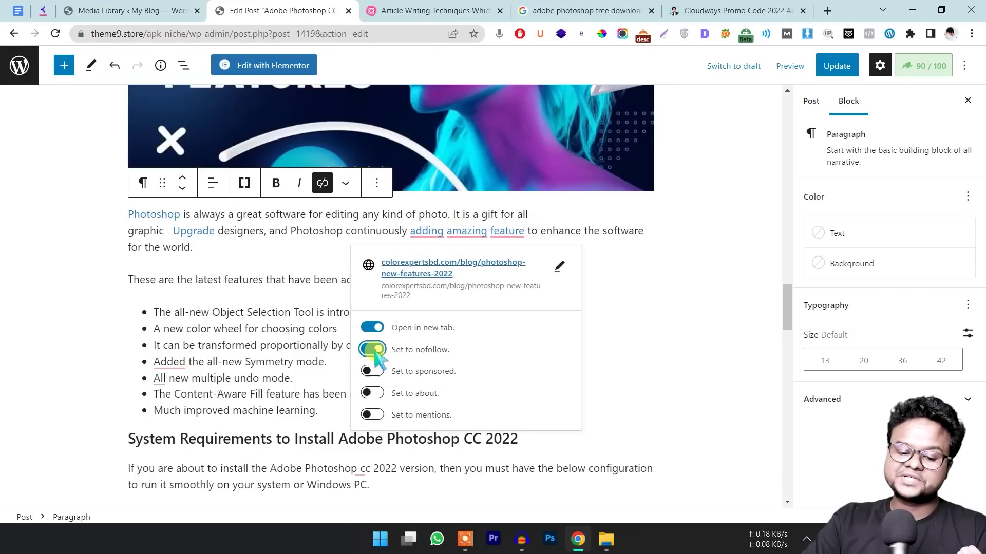
Check the mind map's point on self linking and rel attributes, and return to the Adobe Photoshop post.
left_click(434, 10)
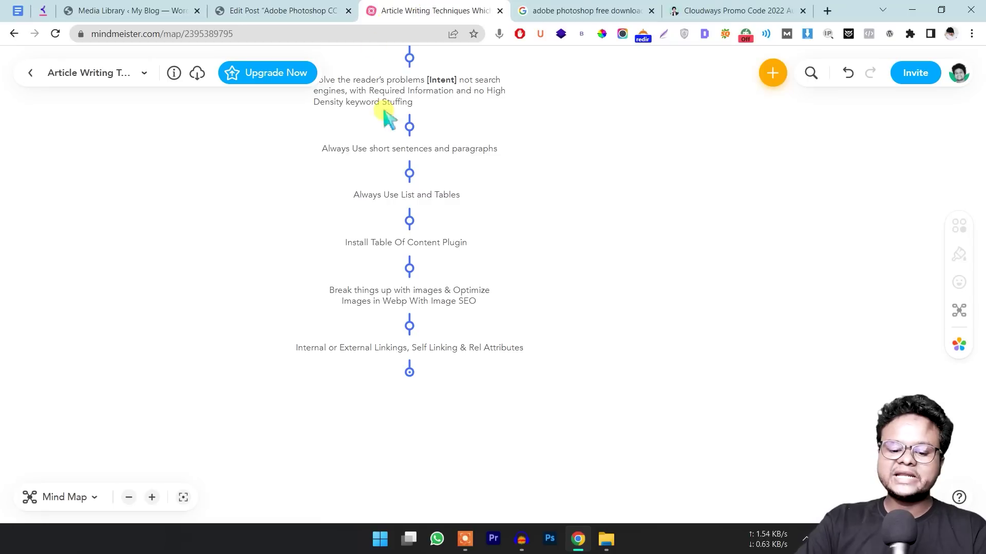
left_click(289, 6)
Highlight the phrase "Adobe Photoshop CC v2022" in the post's opening paragraph as possible anchor text for a self-link.
scroll(361, 290, "up", 3)
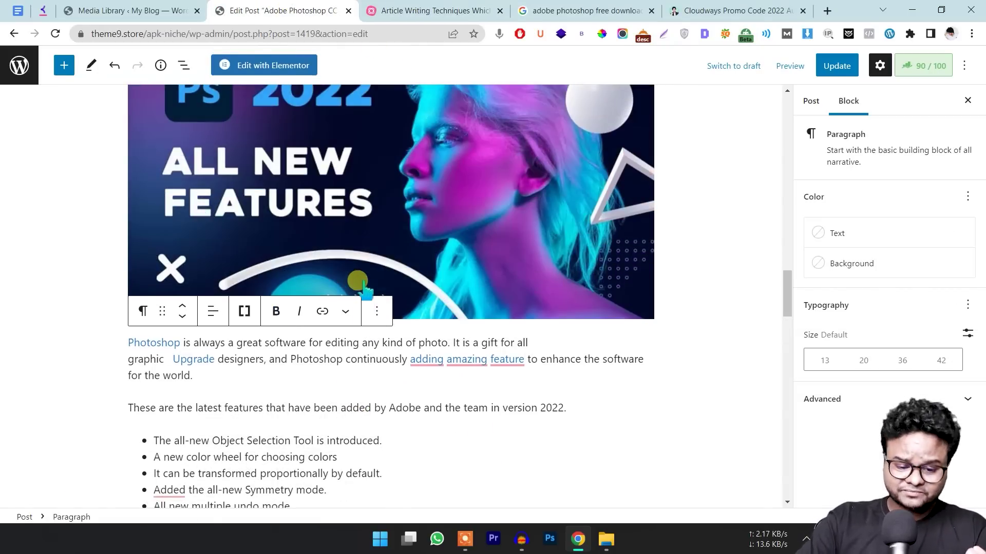
scroll(369, 272, "up", 15)
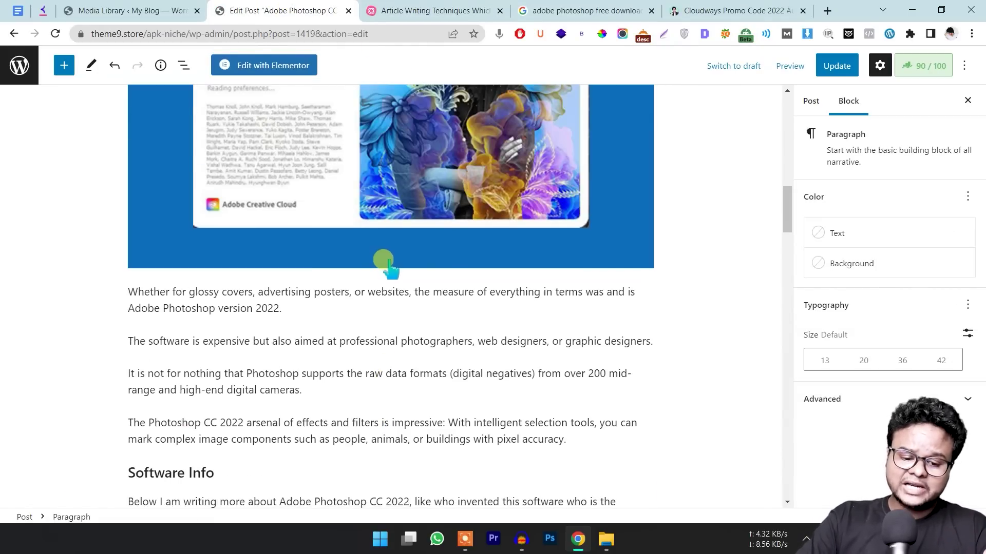
scroll(385, 263, "up", 10)
scroll(308, 265, "down", 5)
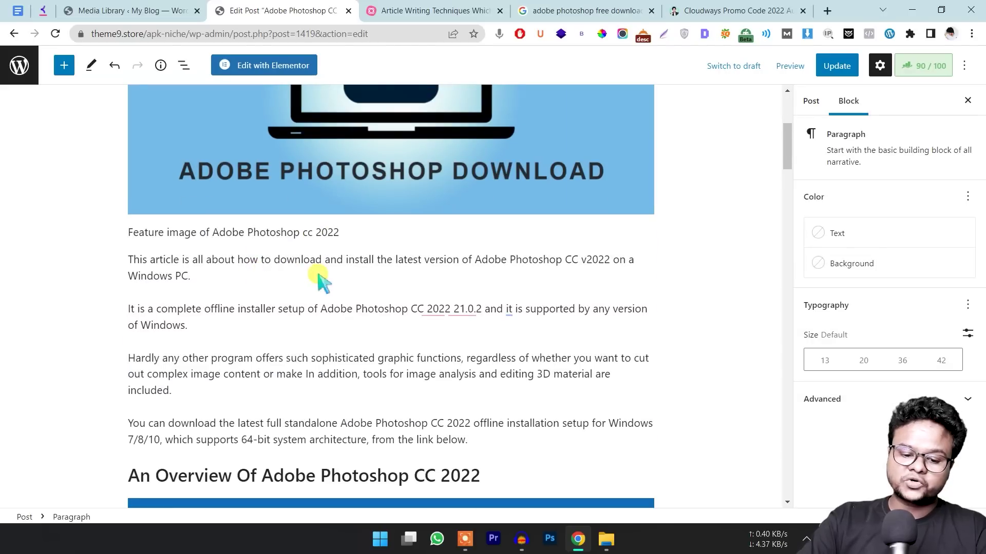
left_click(479, 267)
left_click_drag(477, 261, 608, 265)
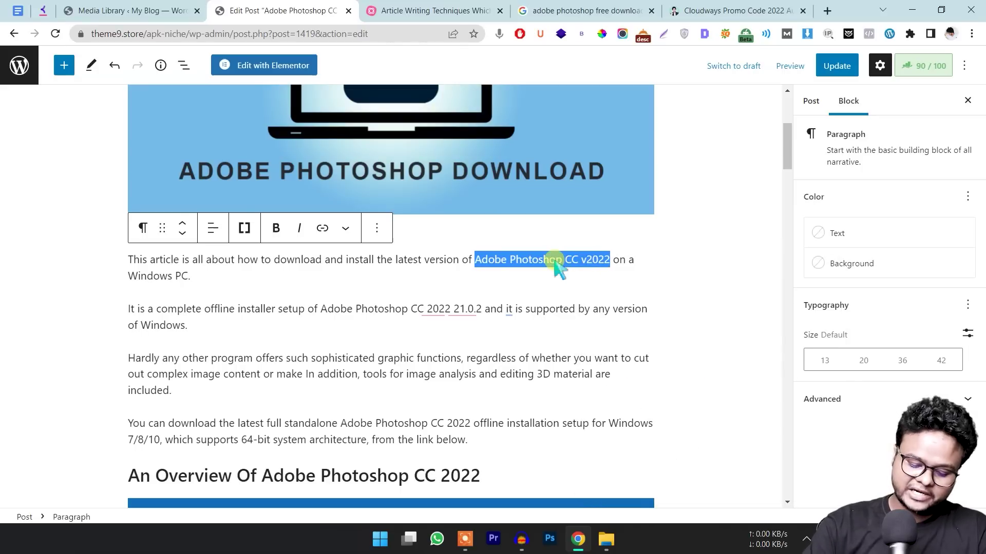
key("ctrl+k")
key("Escape")
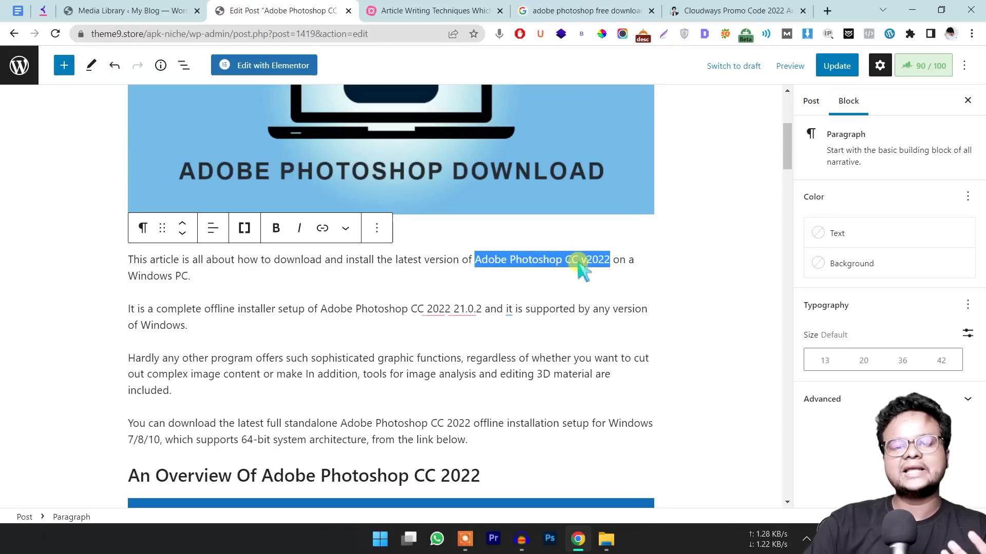
left_click(524, 272)
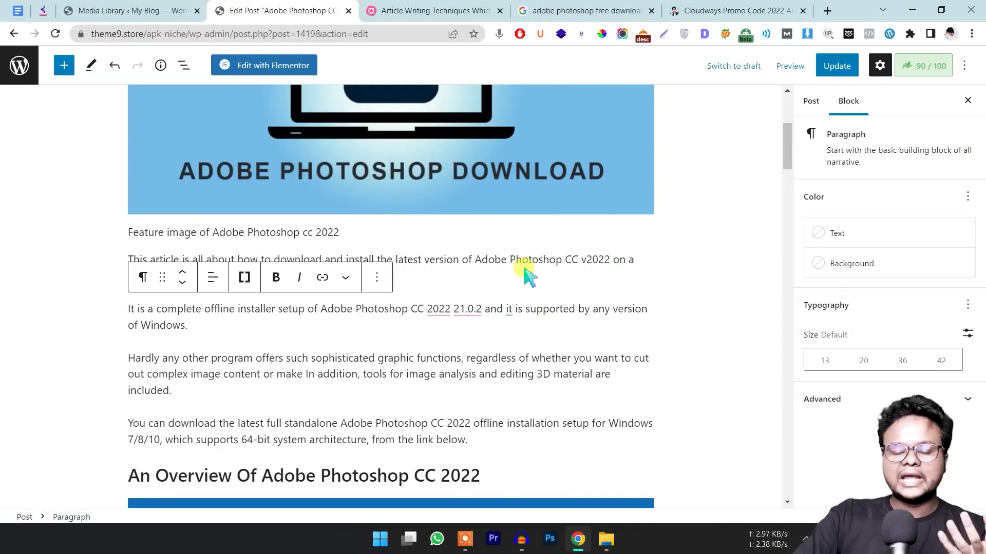
left_click(470, 260)
left_click_drag(469, 261, 610, 261)
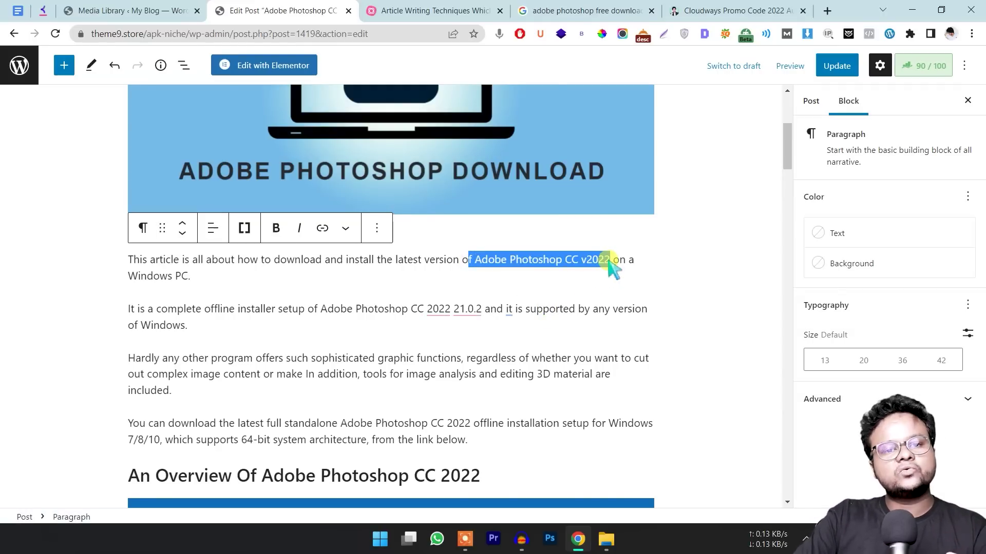
left_click(585, 288)
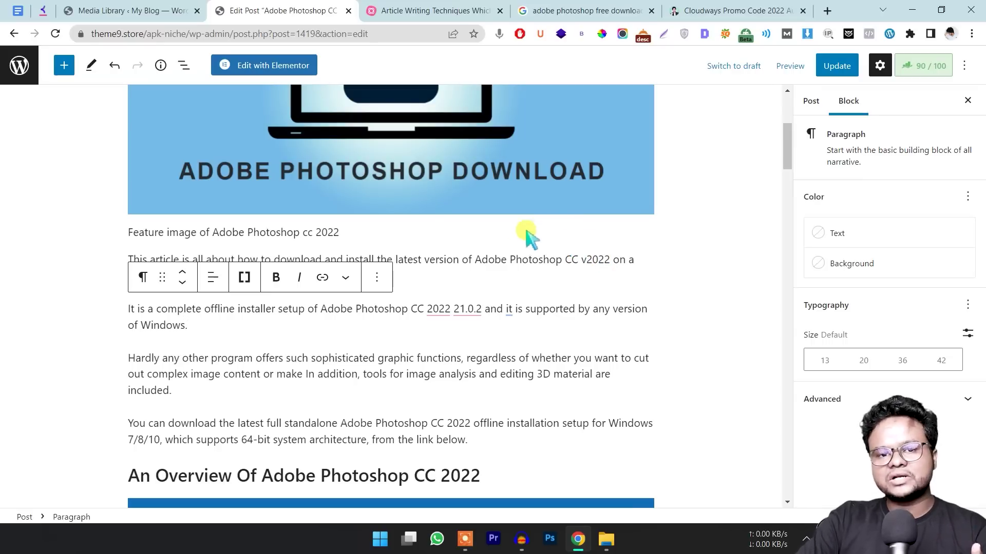
Clear the text highlight, switch to the MindMeister map and expand the point below "Internal or External Linkings, Self Linking & Rel Attributes".
left_click(468, 254)
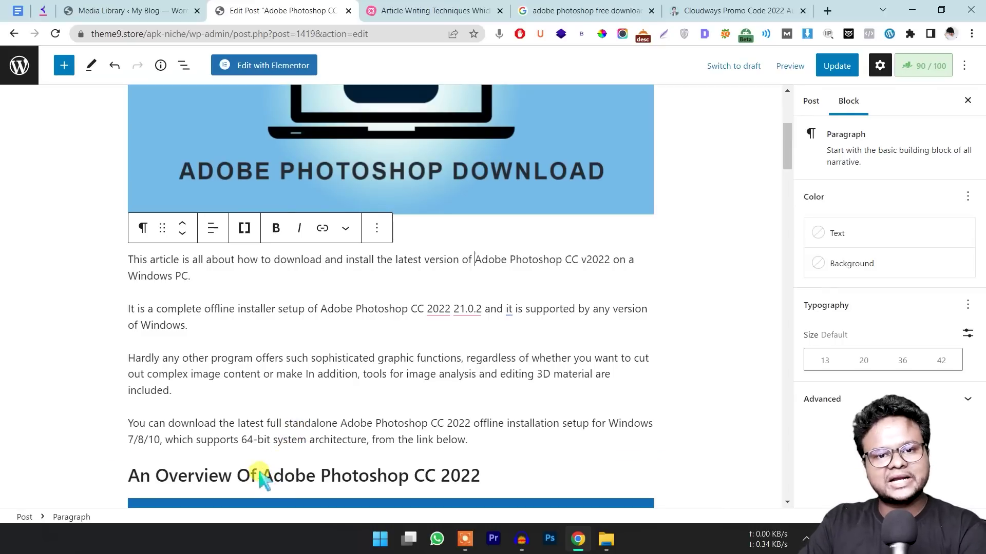
mouse_move(330, 288)
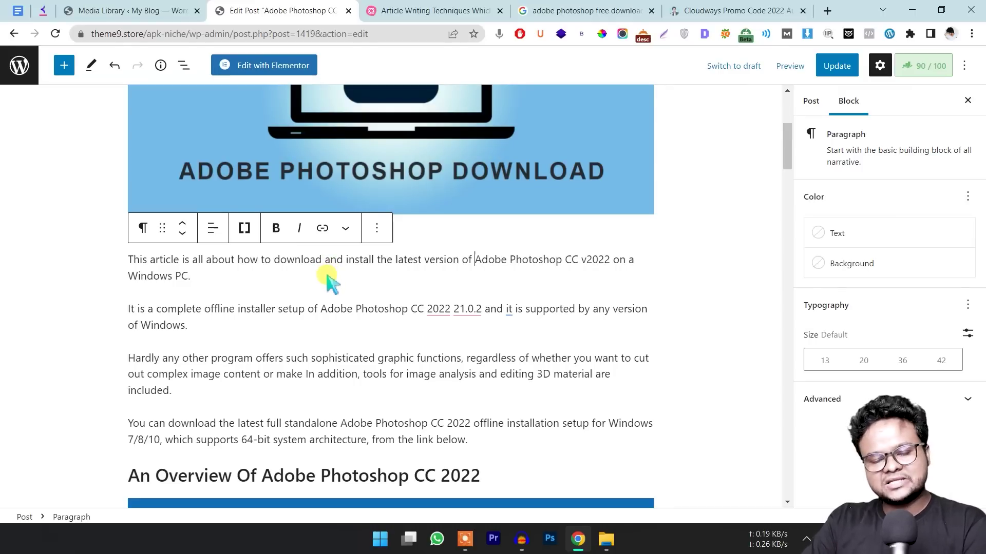
left_click(464, 7)
scroll(434, 336, "down", 1)
left_click(410, 311)
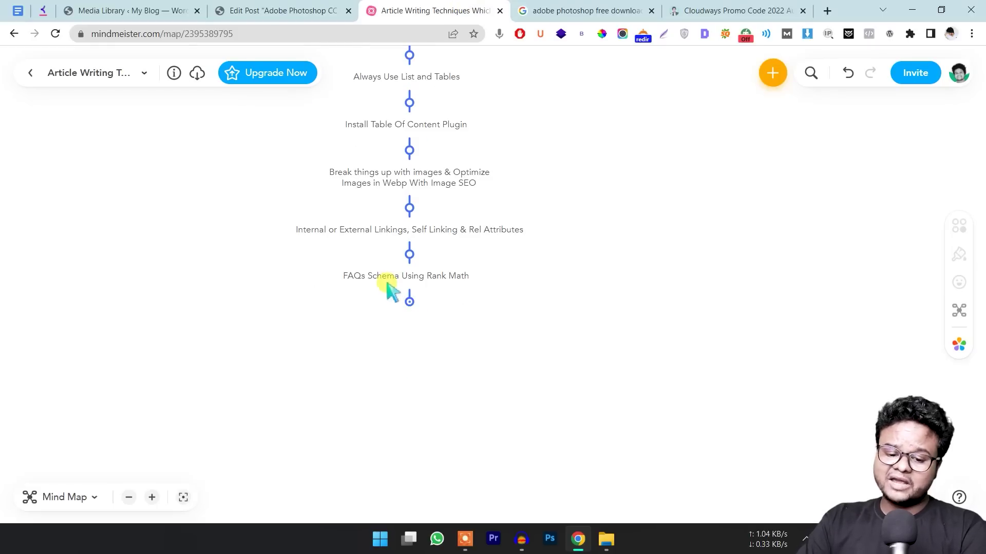
Return to the Adobe Photoshop post in WordPress and go to its "Faq (Most Asked Question)" section.
left_click(286, 6)
scroll(467, 293, "down", 2)
scroll(468, 288, "down", 15)
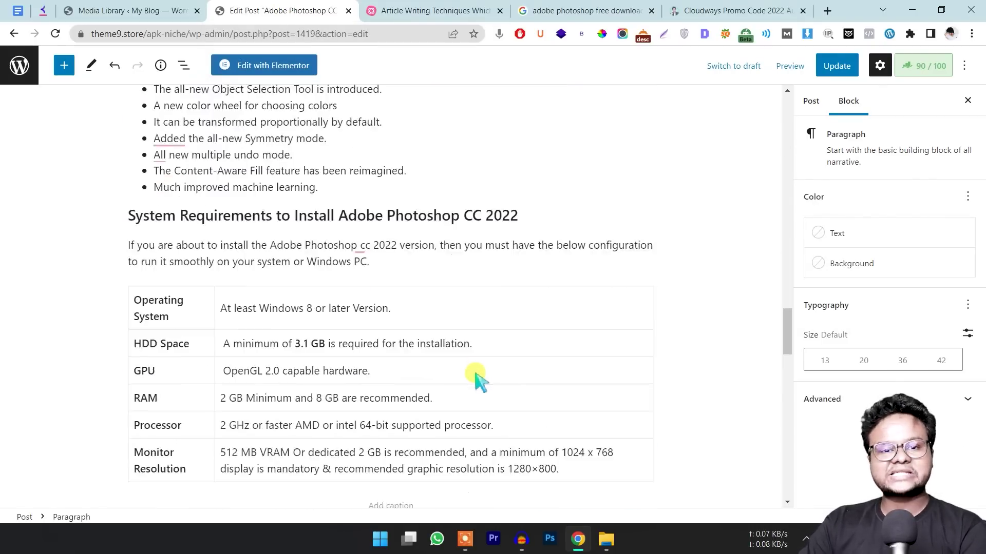
scroll(475, 378, "down", 15)
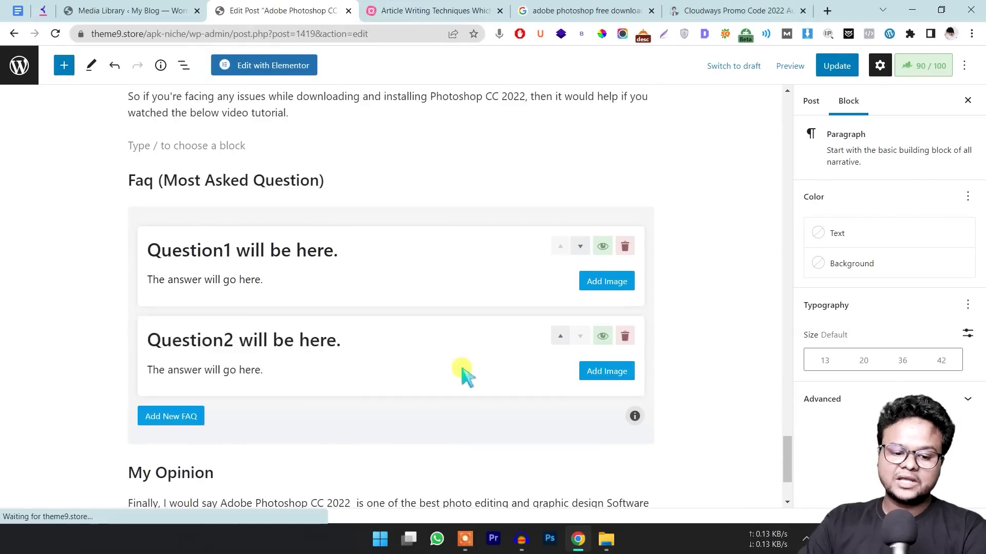
scroll(464, 372, "up", 1)
Find the Rank Math block with "faq" and insert it in the empty paragraph above the "Faq (Most Asked Question)" heading.
left_click(363, 220)
left_click(93, 209)
left_click(149, 197)
left_click(167, 200)
left_click(169, 199)
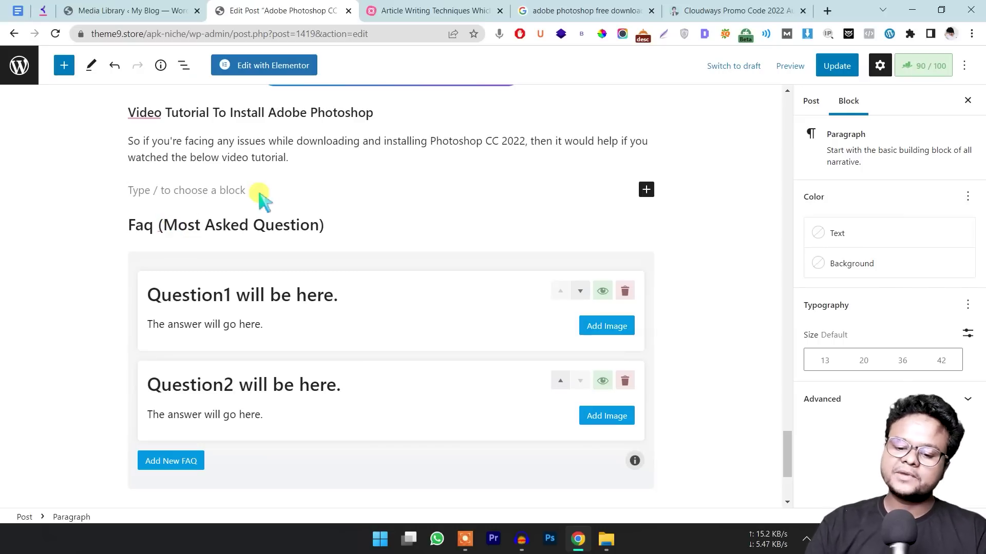
left_click(645, 190)
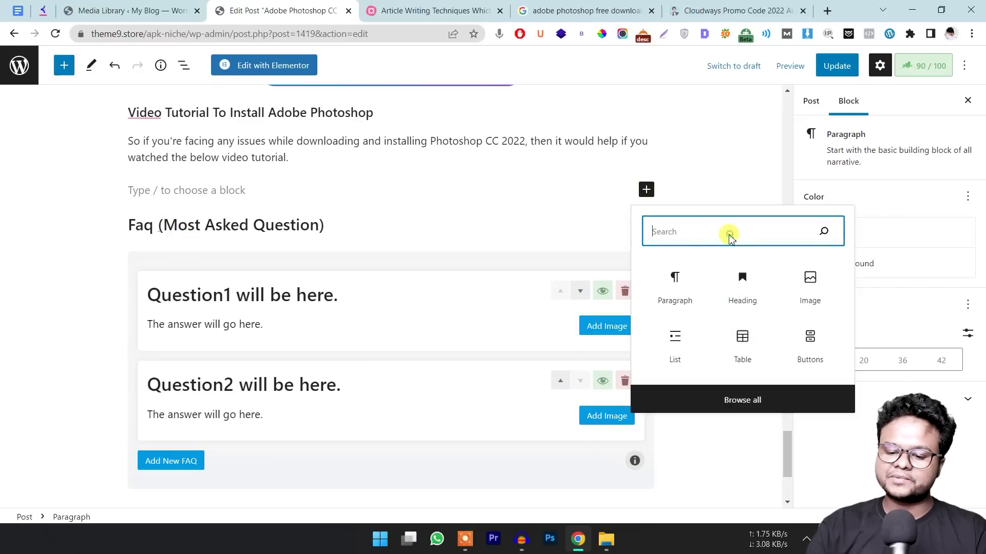
type("faq")
left_click(672, 283)
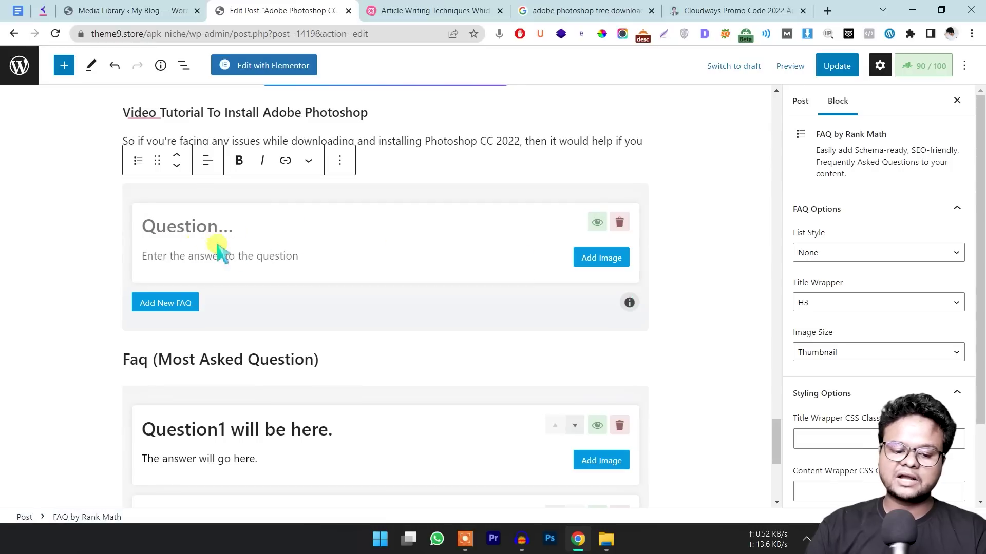
scroll(208, 308, "down", 3)
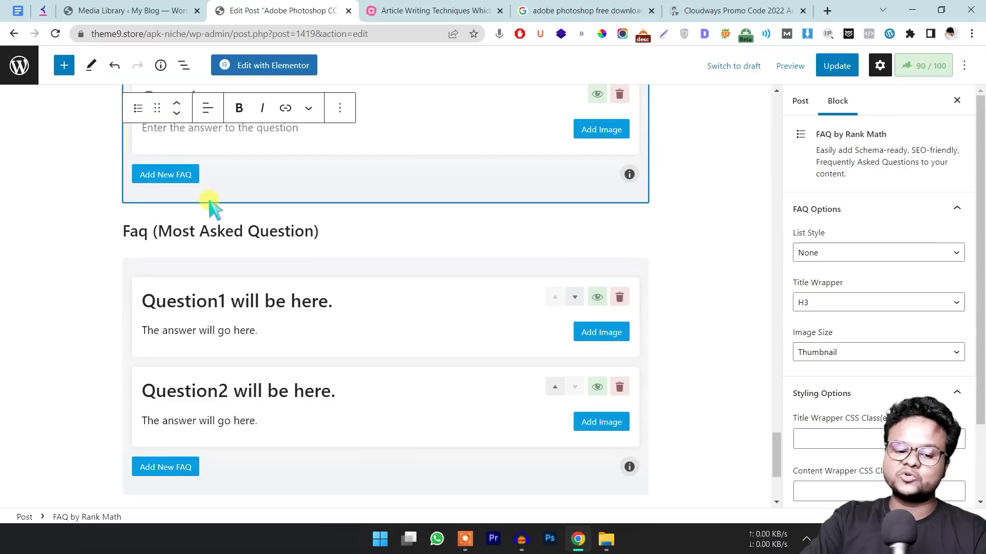
scroll(209, 193, "up", 1)
left_click(197, 165)
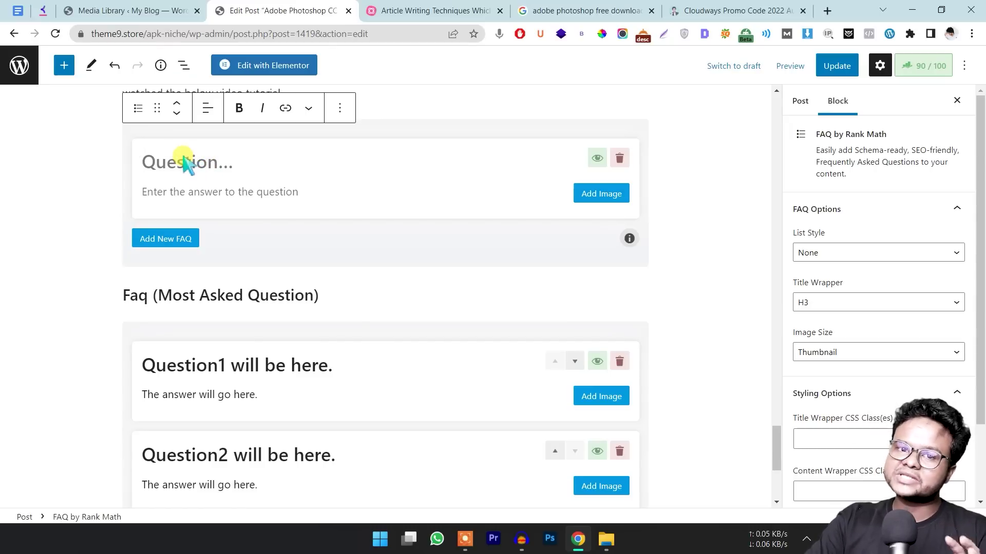
Remove the empty FAQ by Rank Math block below the video tutorial paragraph.
left_click(339, 108)
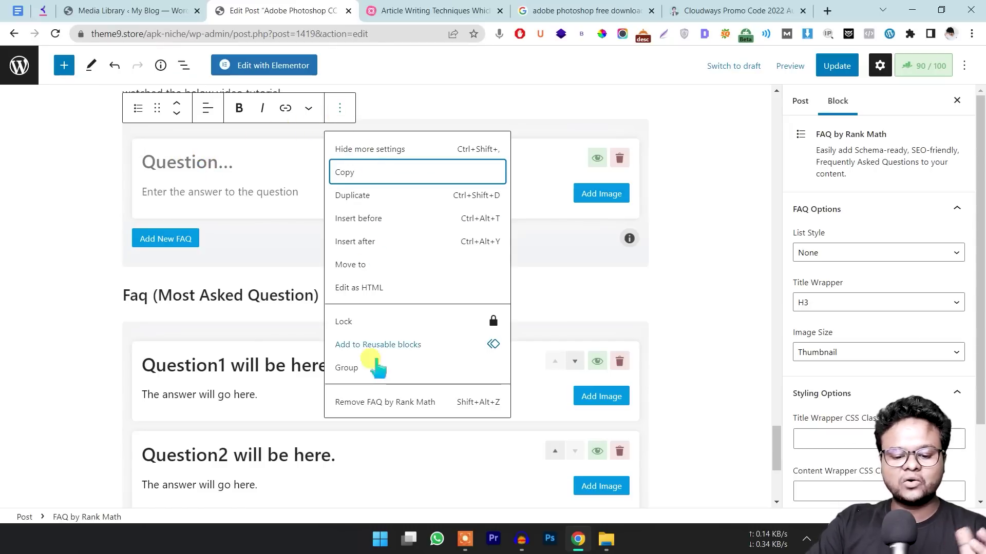
left_click(390, 402)
scroll(392, 401, "down", 3)
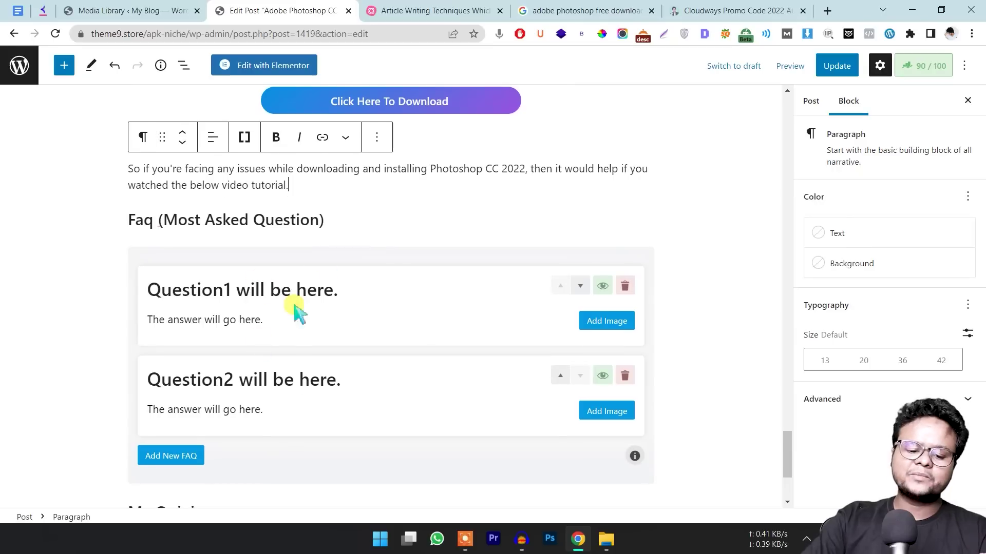
Examine the question, answer and image option of the first entry in the existing FAQ block.
left_click(325, 299)
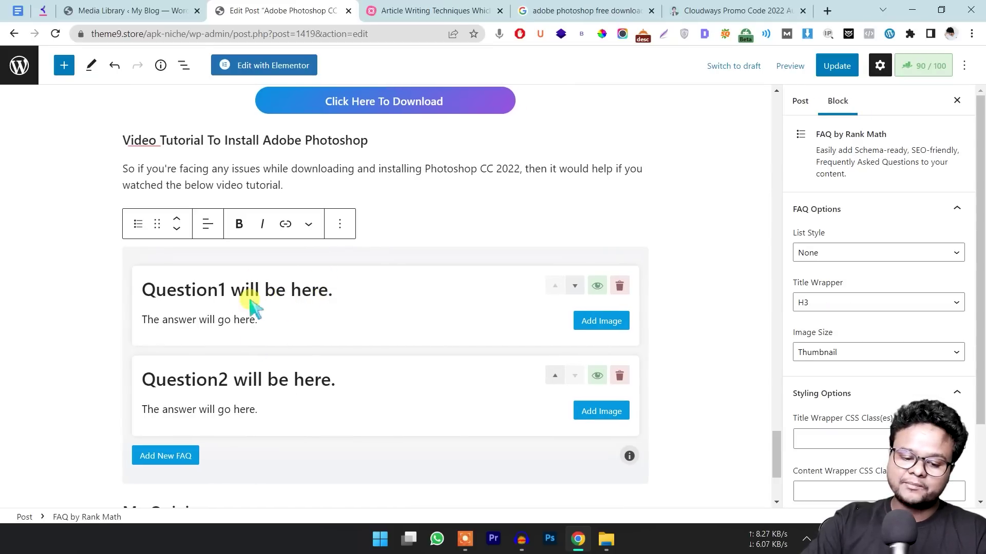
left_click_drag(168, 321, 230, 322)
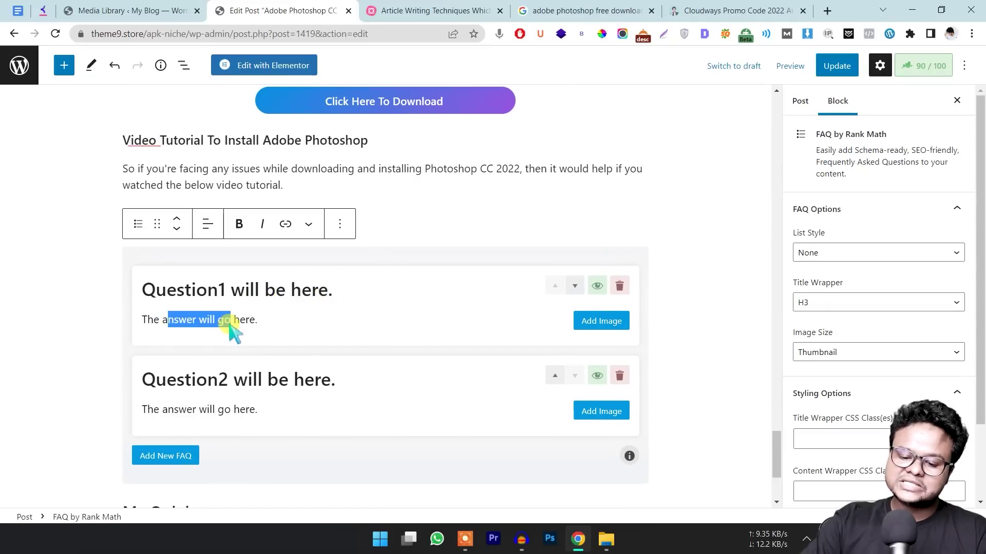
left_click(585, 328)
left_click(946, 83)
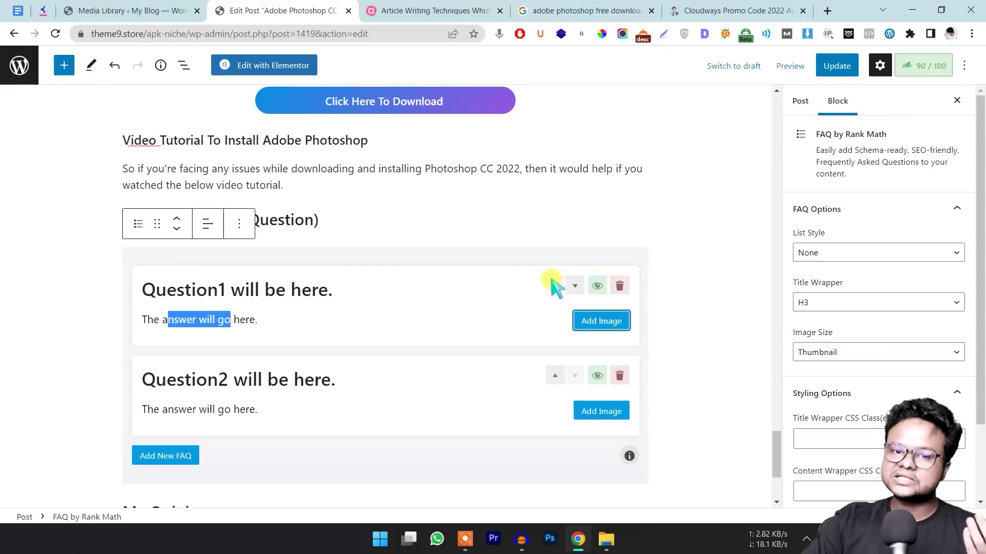
left_click(437, 219)
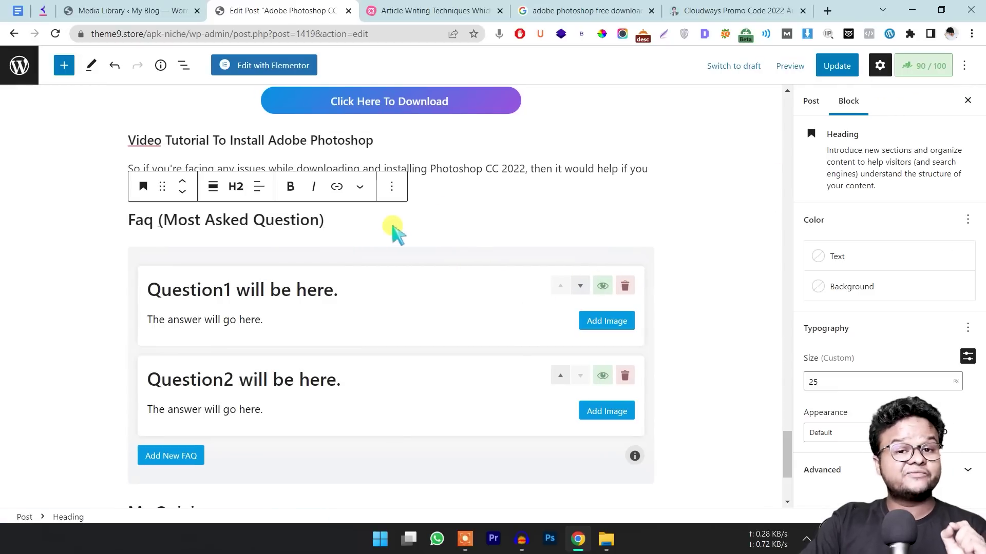
Check the mind map's point after "FAQs Schema Using Rank Math", and highlight "Photoshop CC 2022" in the post's "My Opinion" section.
left_click(448, 6)
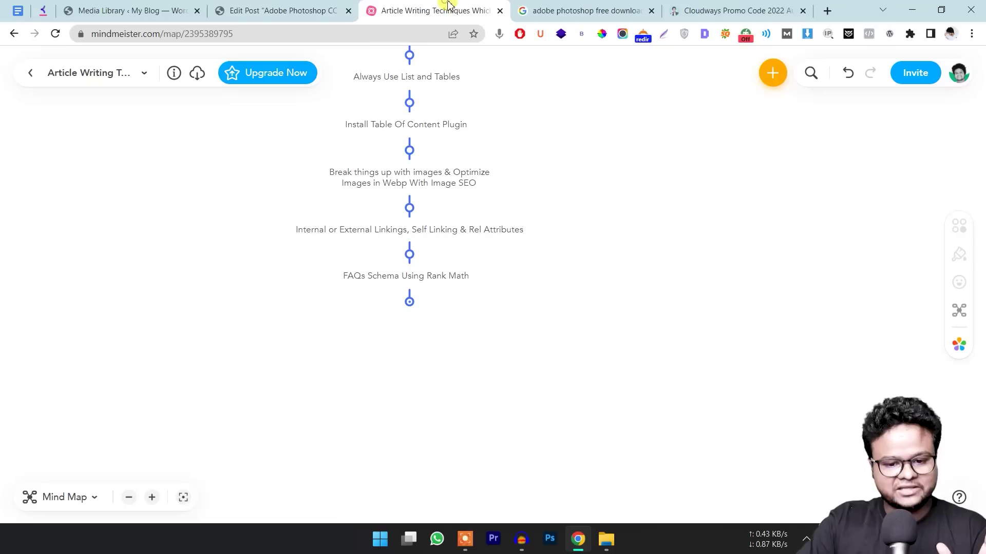
scroll(401, 247, "down", 1)
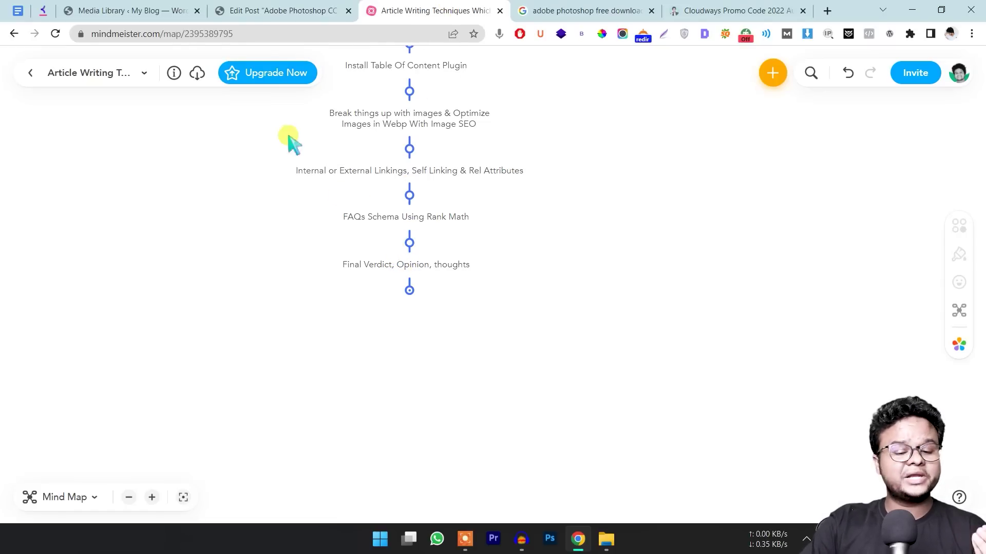
left_click(234, 9)
scroll(216, 272, "down", 5)
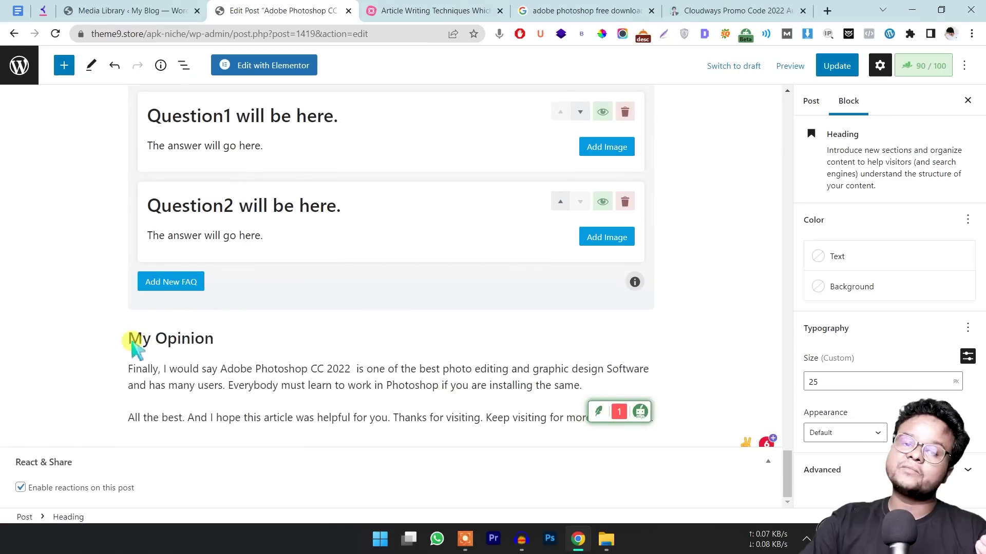
left_click_drag(253, 370, 332, 370)
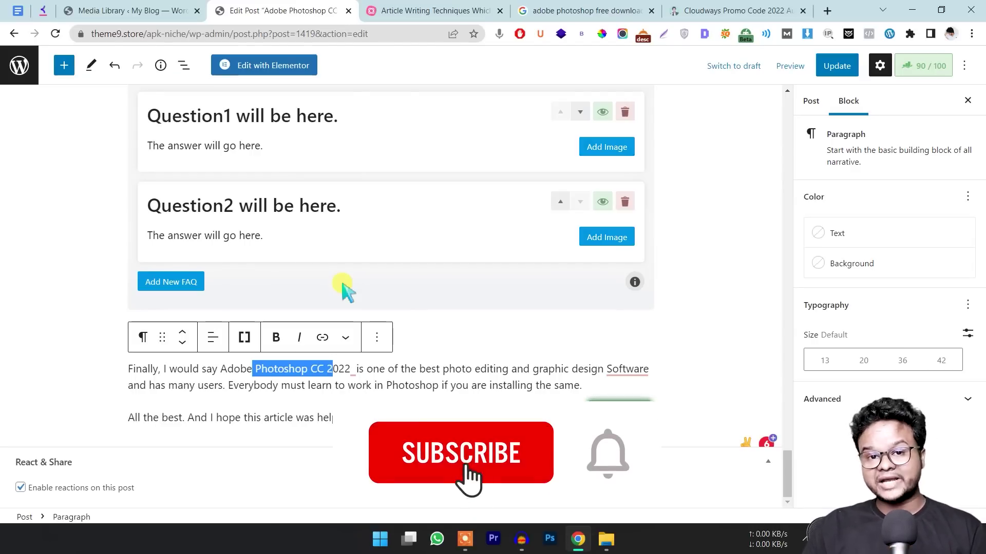
Look back over the post's tables and return to the mind map's branch end below "Final Verdict, Opinion, thoughts".
scroll(352, 242, "up", 20)
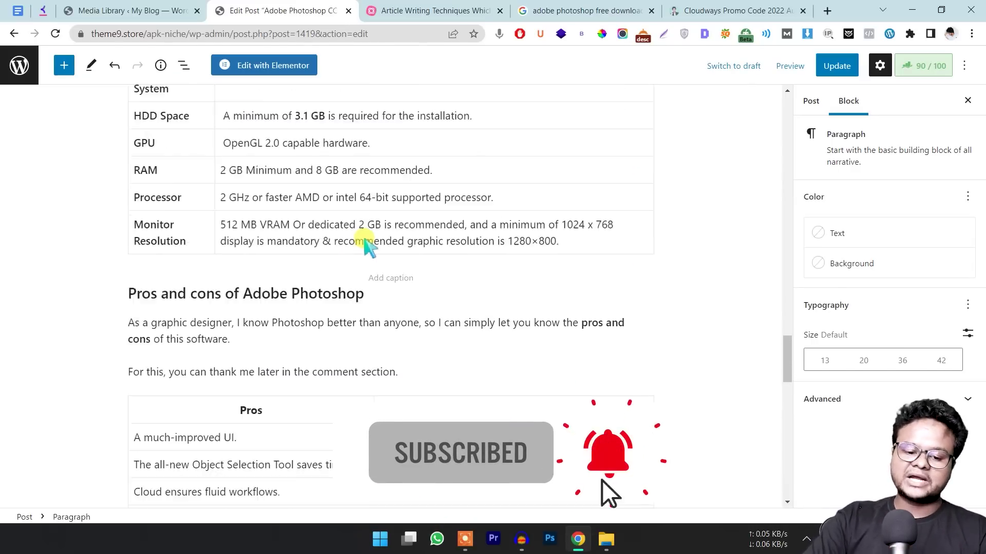
scroll(377, 245, "up", 10)
key("ctrl+Tab")
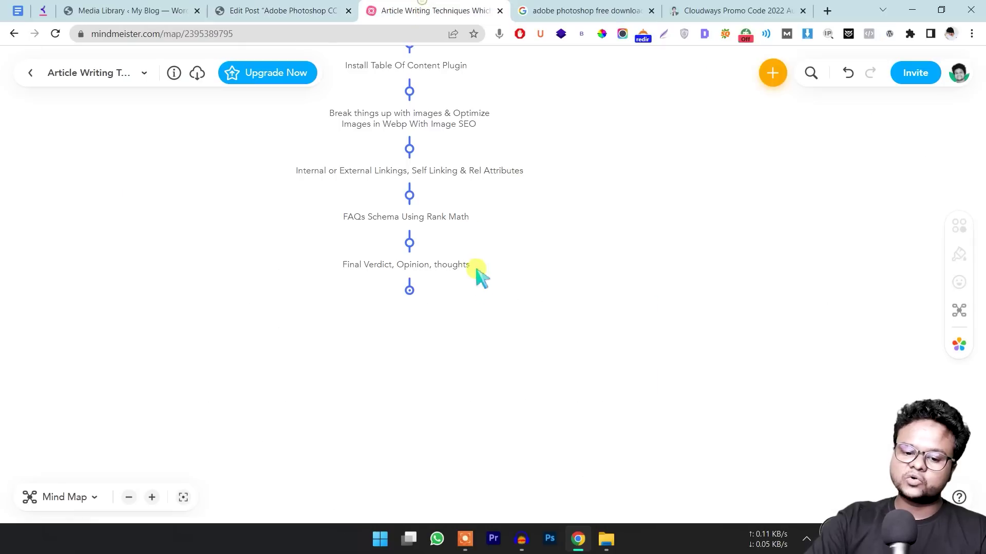
scroll(473, 277, "up", 1)
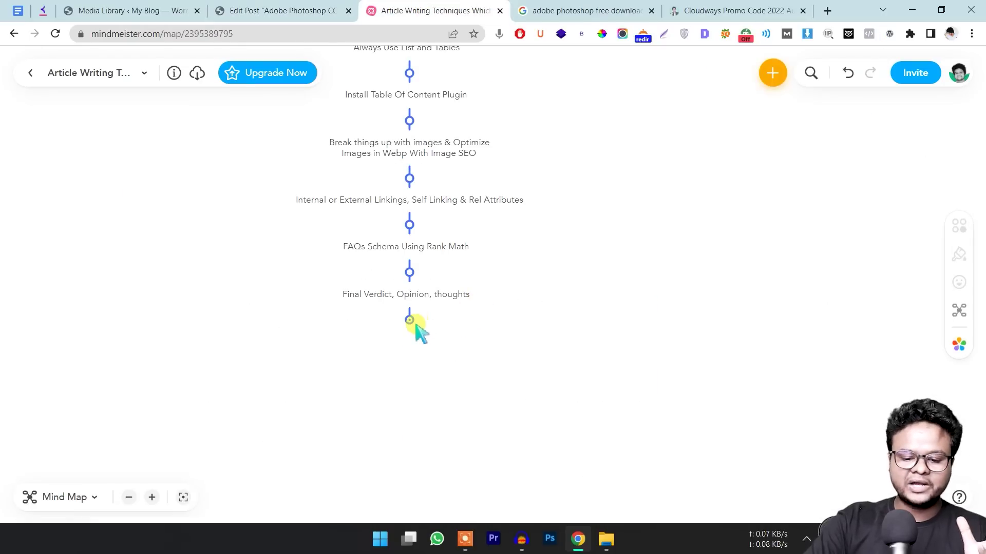
Look over the Photoshop post's introduction in the WordPress editor and check the heading outline in the Heading Structure document.
key("ctrl+shift+Tab")
scroll(385, 275, "up", 4)
scroll(390, 277, "down", 6)
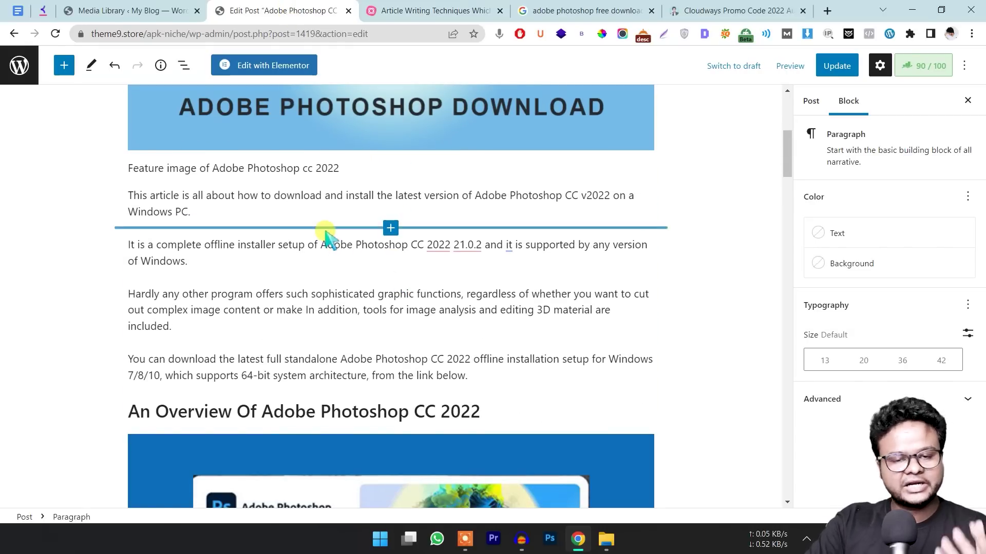
scroll(321, 224, "down", 3)
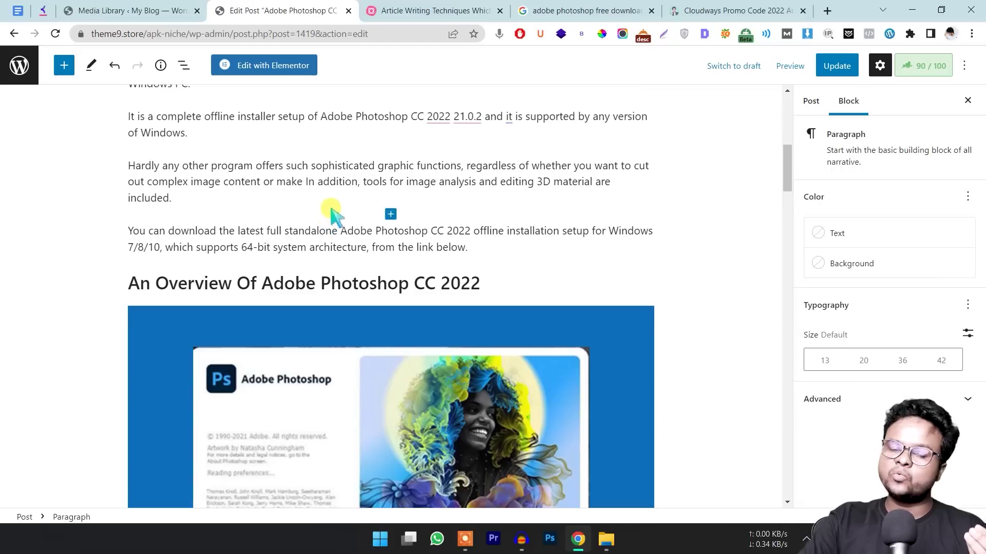
left_click(18, 10)
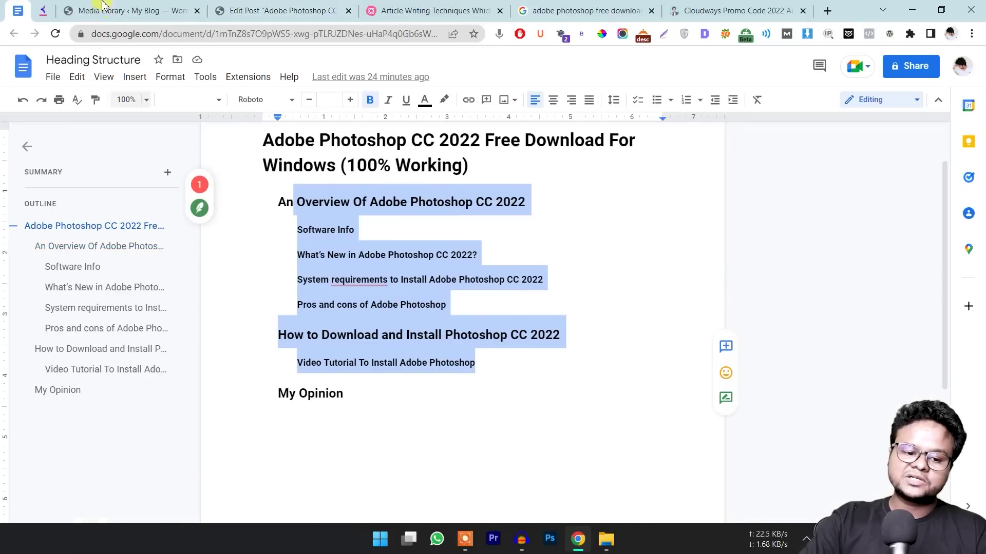
left_click(44, 9)
scroll(149, 231, "up", 3)
left_click(295, 9)
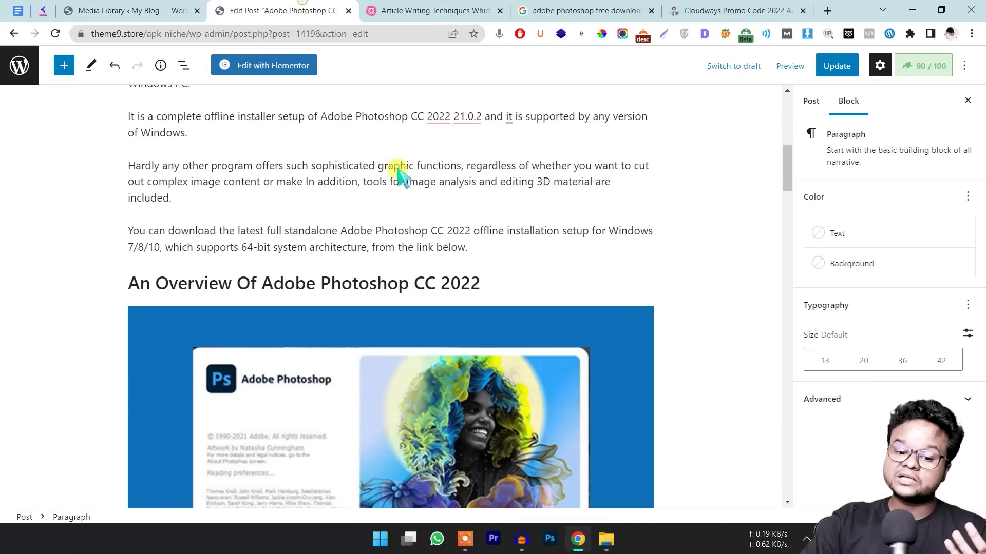
Review the post's sections from the overview to the download instructions, examining the headings, images, lists and tables.
scroll(435, 347, "down", 3)
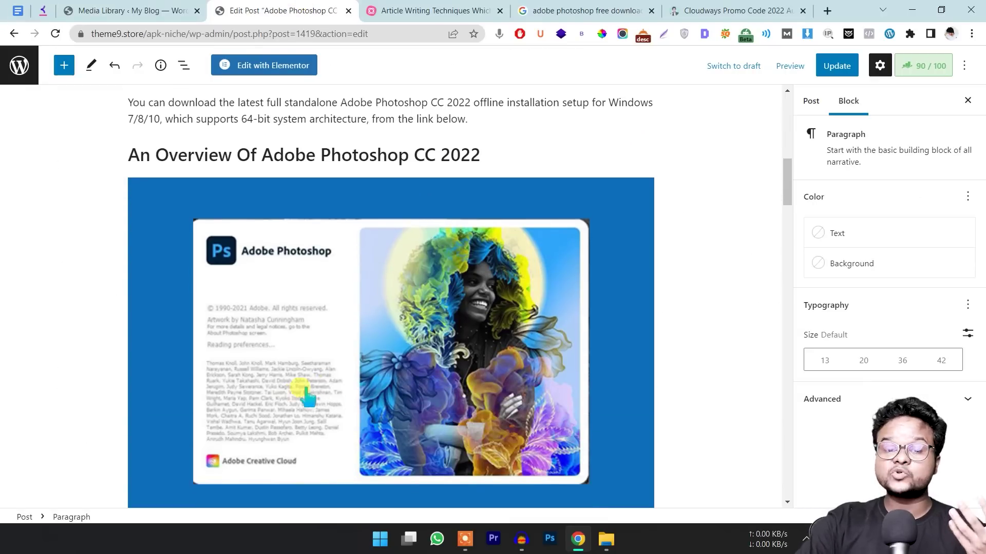
scroll(318, 391, "down", 3)
scroll(349, 359, "down", 7)
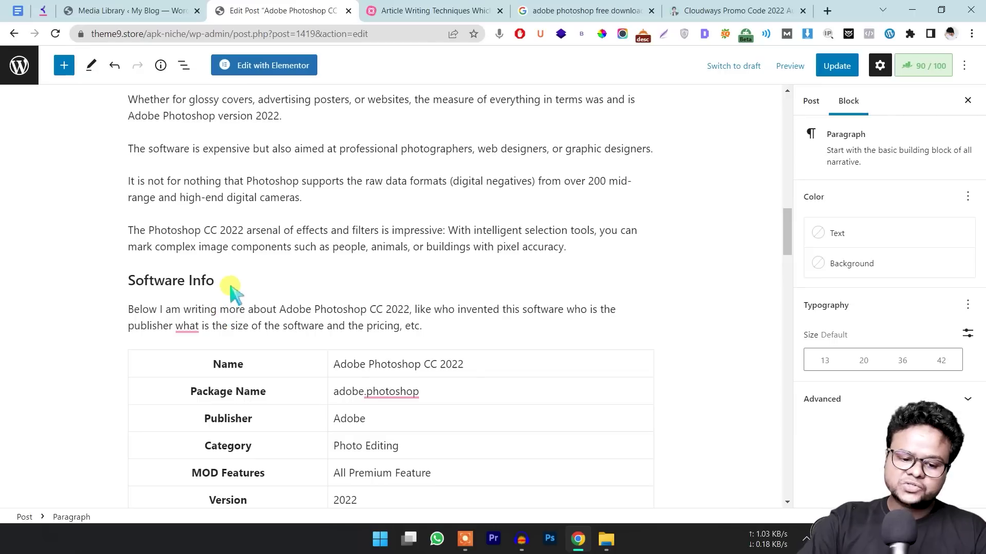
left_click(229, 282)
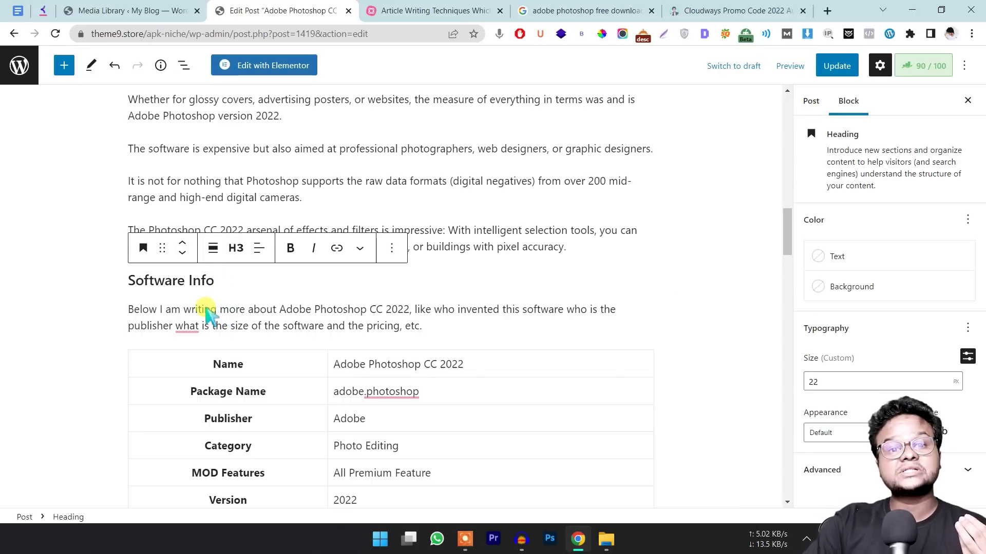
scroll(211, 328, "down", 3)
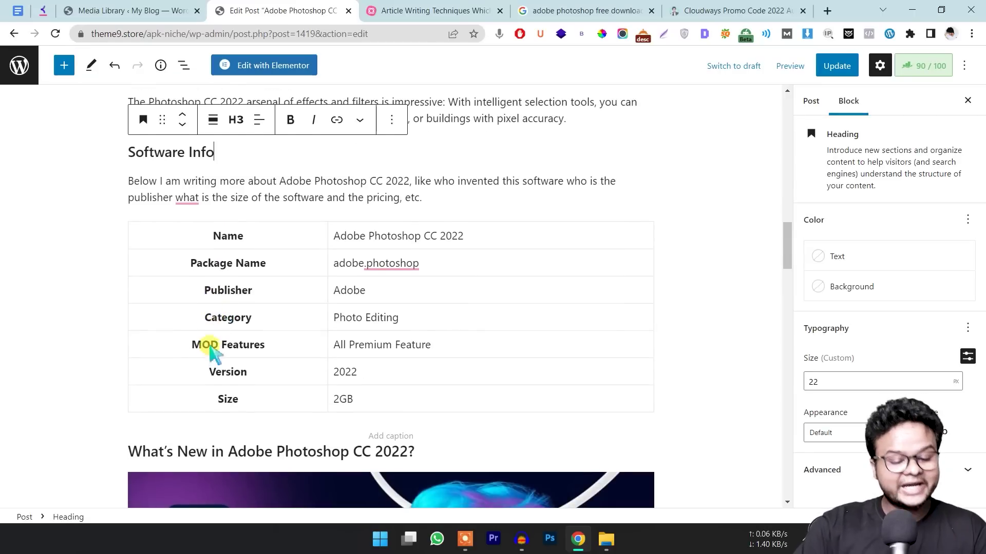
scroll(226, 328, "down", 7)
scroll(368, 307, "down", 6)
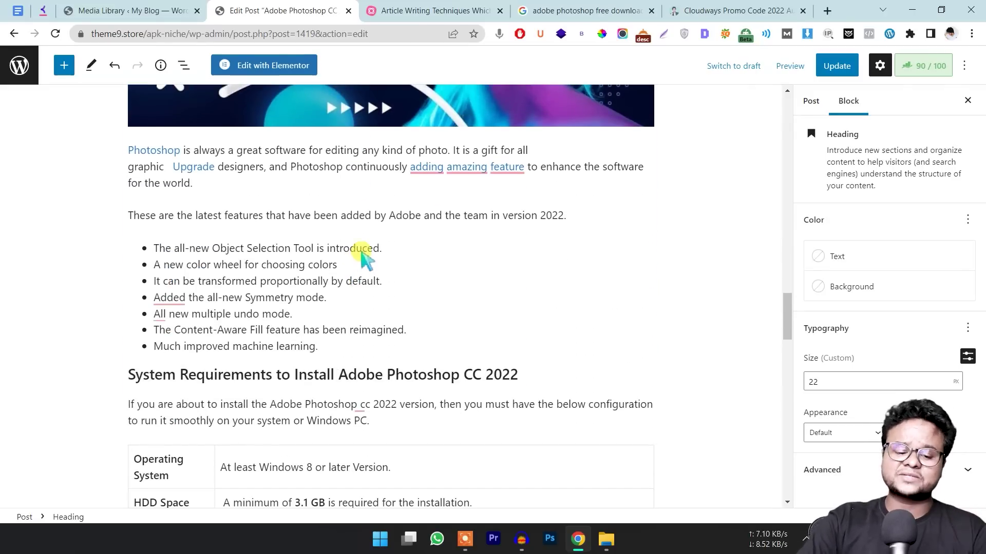
scroll(339, 323, "down", 5)
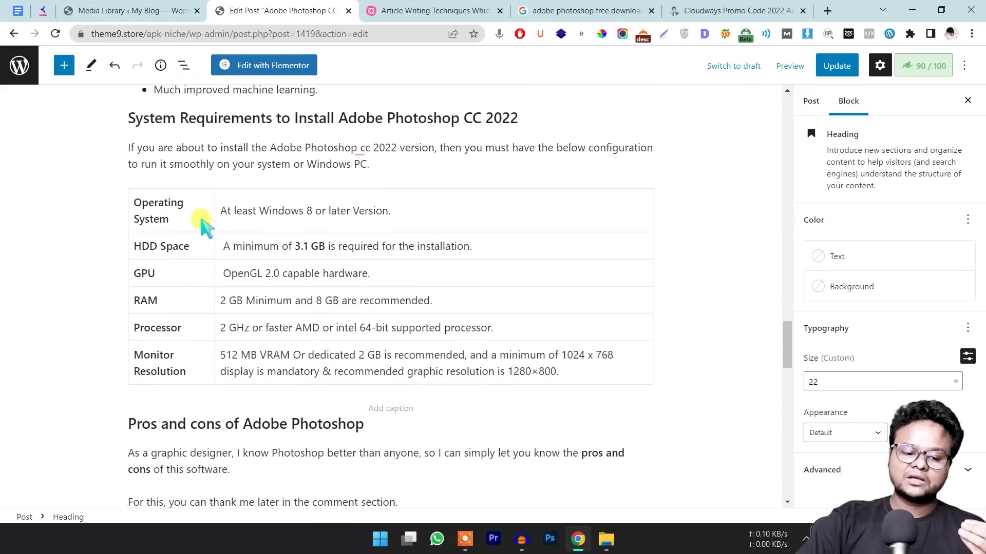
scroll(208, 223, "down", 10)
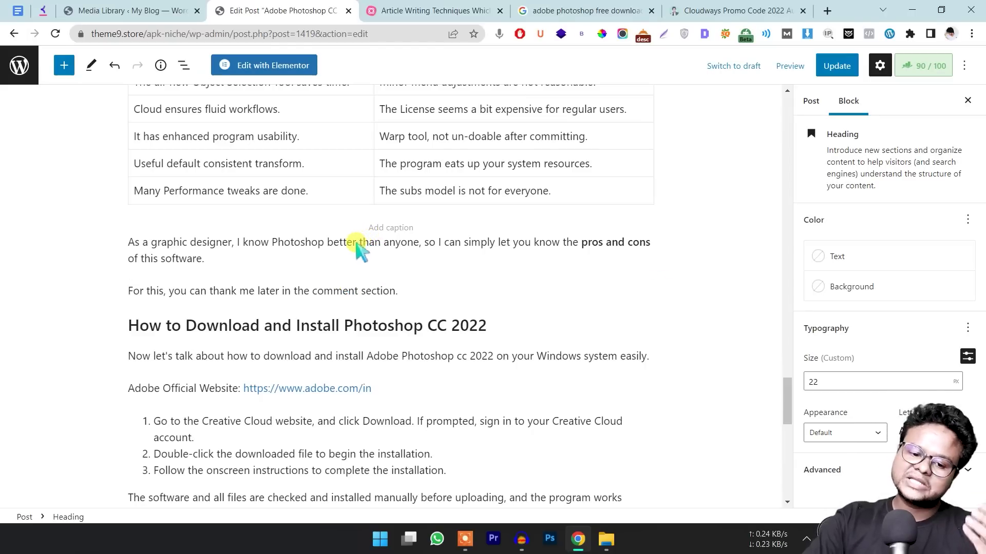
scroll(347, 263, "up", 15)
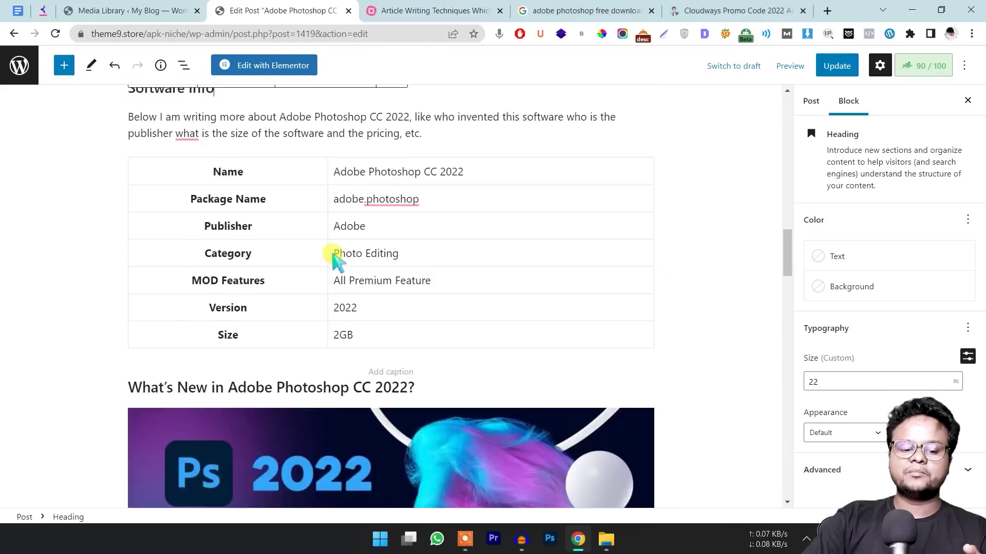
scroll(334, 260, "up", 15)
scroll(351, 256, "down", 10)
scroll(351, 255, "down", 15)
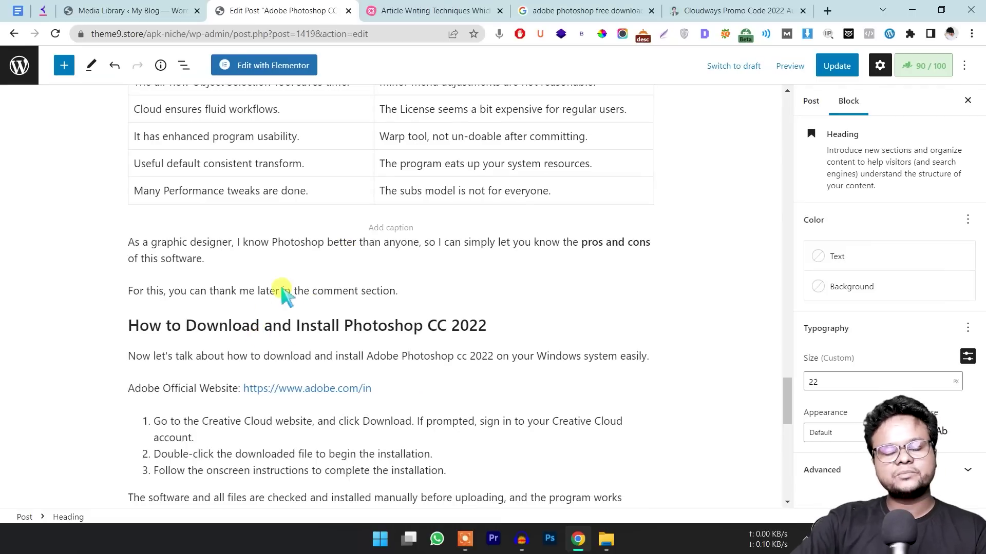
In the article-writing mind map, expand the branch after Final Verdict to show SEO Meta and its sub-points.
left_click(415, 9)
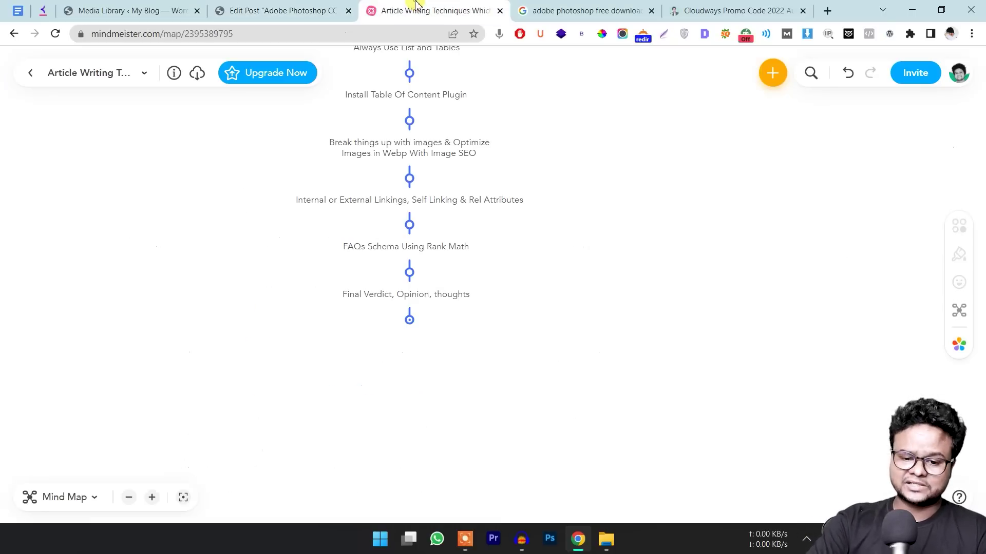
left_click(409, 367)
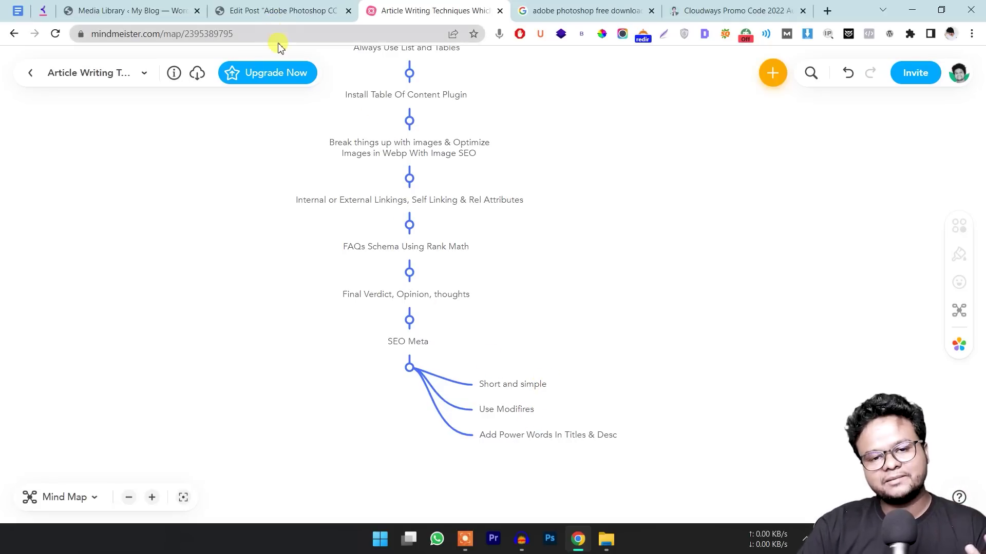
Return to the Photoshop post, open its Rank Math analysis and review the Basic SEO checks.
left_click(257, 10)
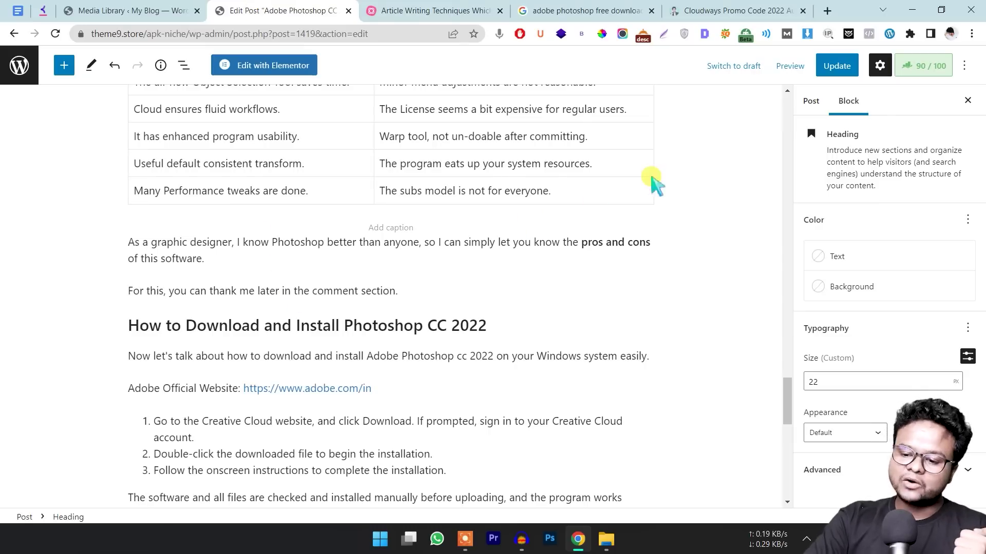
scroll(760, 160, "up", 10)
left_click(919, 69)
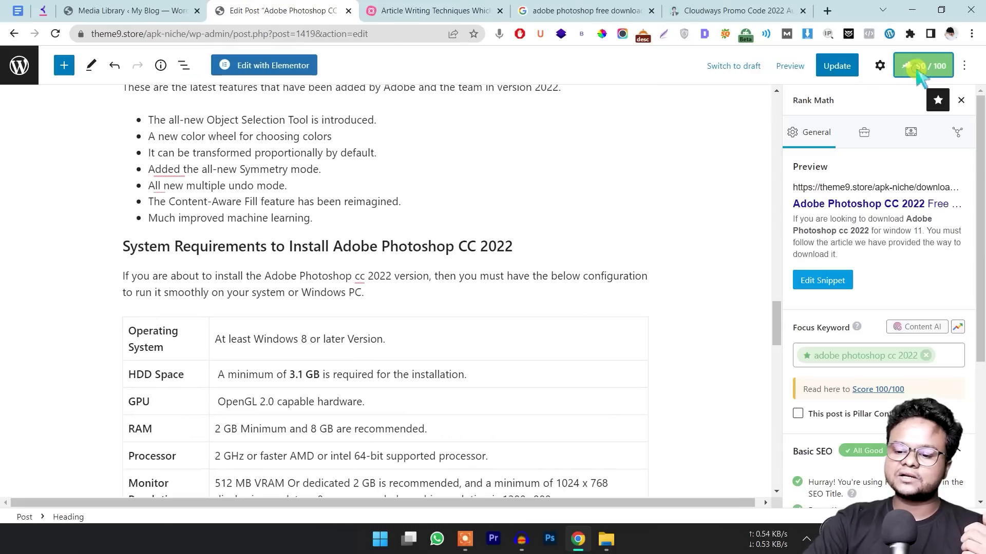
scroll(590, 246, "up", 15)
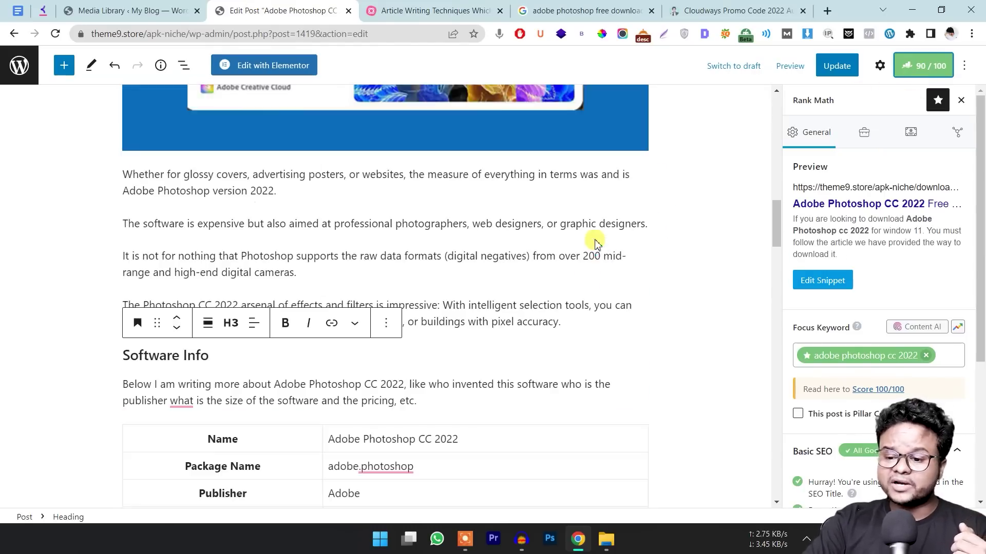
scroll(570, 226, "up", 5)
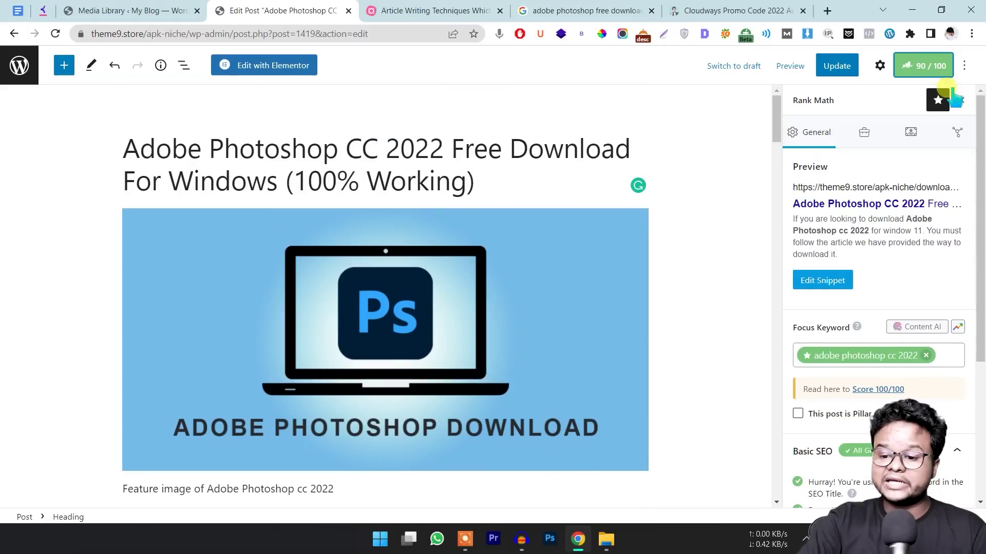
scroll(873, 349, "down", 4)
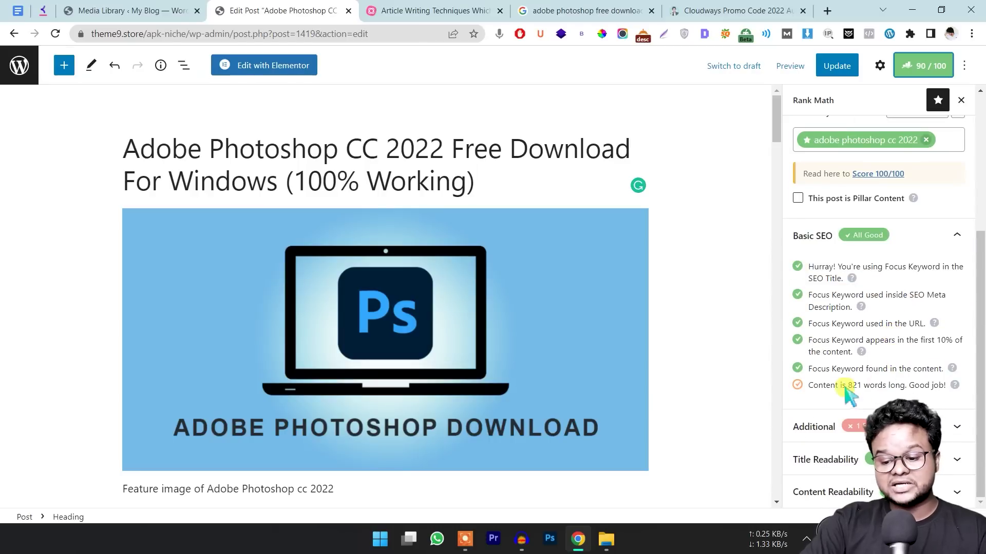
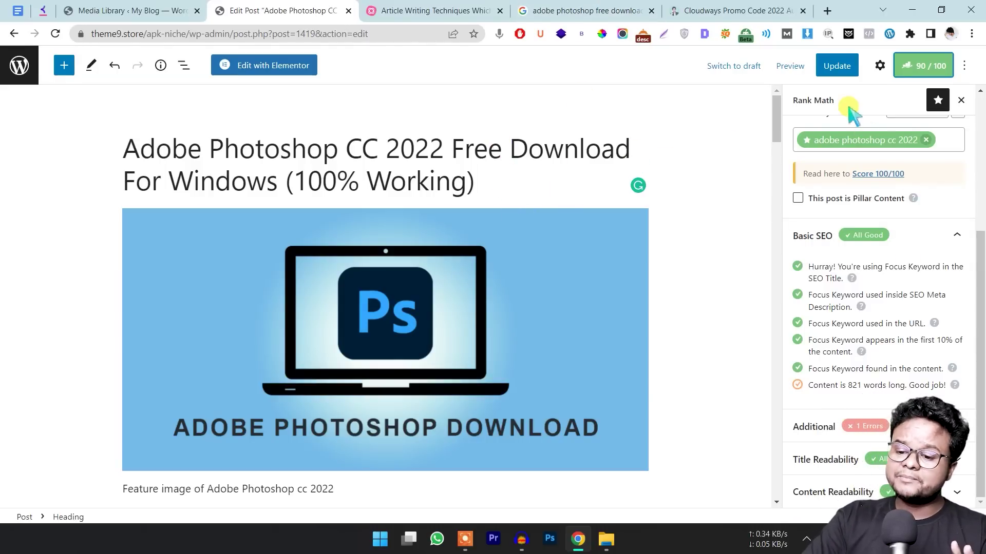
Open the Rank Math snippet editor for the post and examine the full SEO title.
scroll(893, 118, "up", 4)
left_click(867, 200)
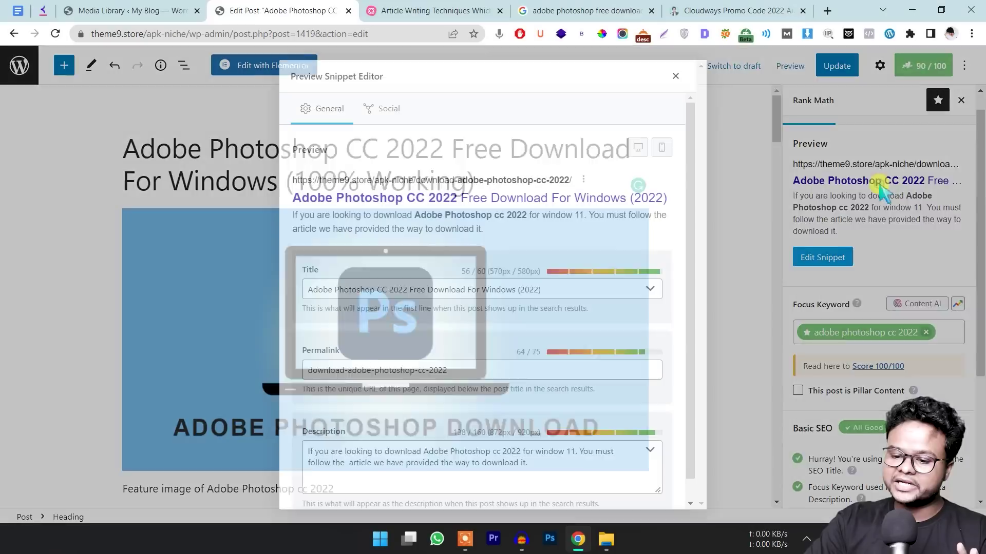
left_click(310, 291)
left_click_drag(309, 291, 589, 288)
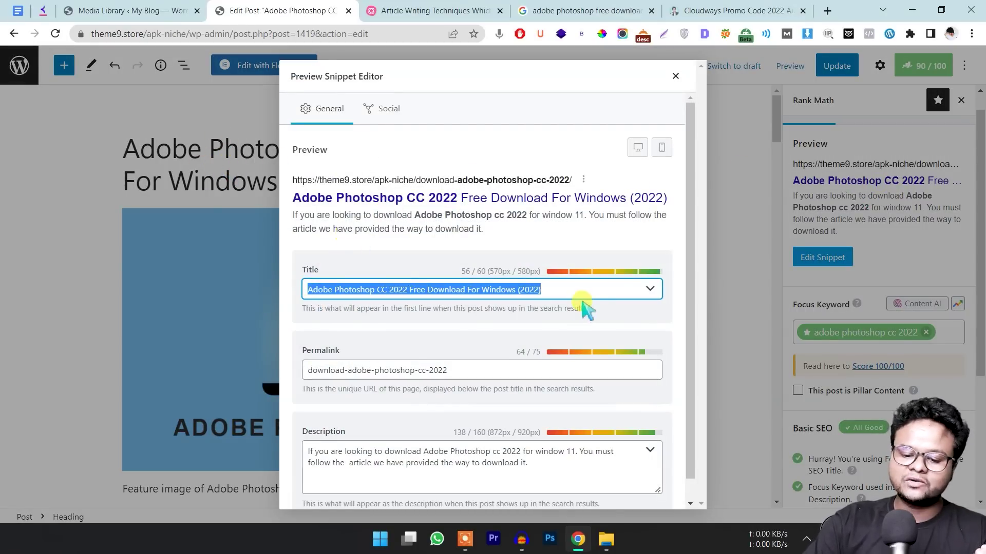
left_click(554, 290)
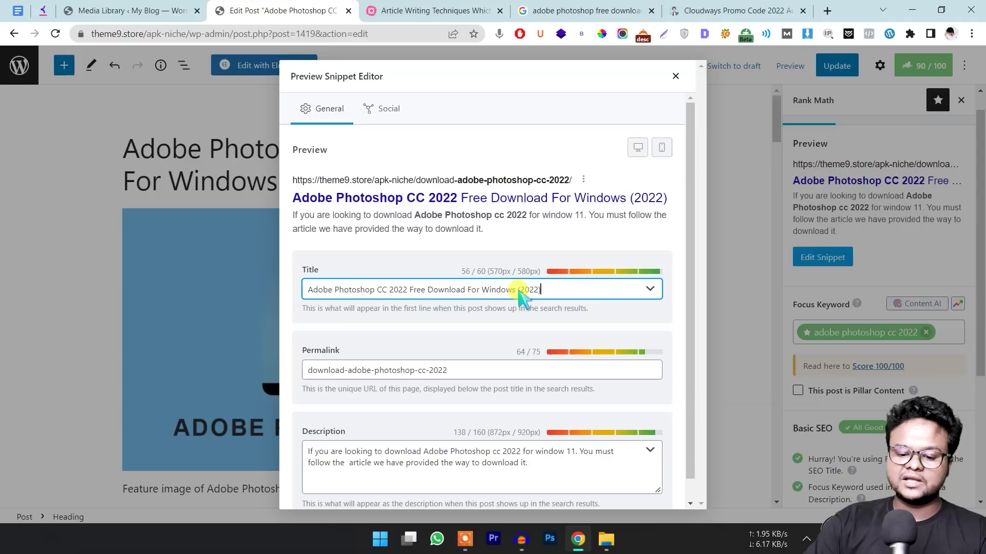
Try replacing the year in parentheses at the end of the SEO title with "working".
left_click_drag(517, 290, 542, 290)
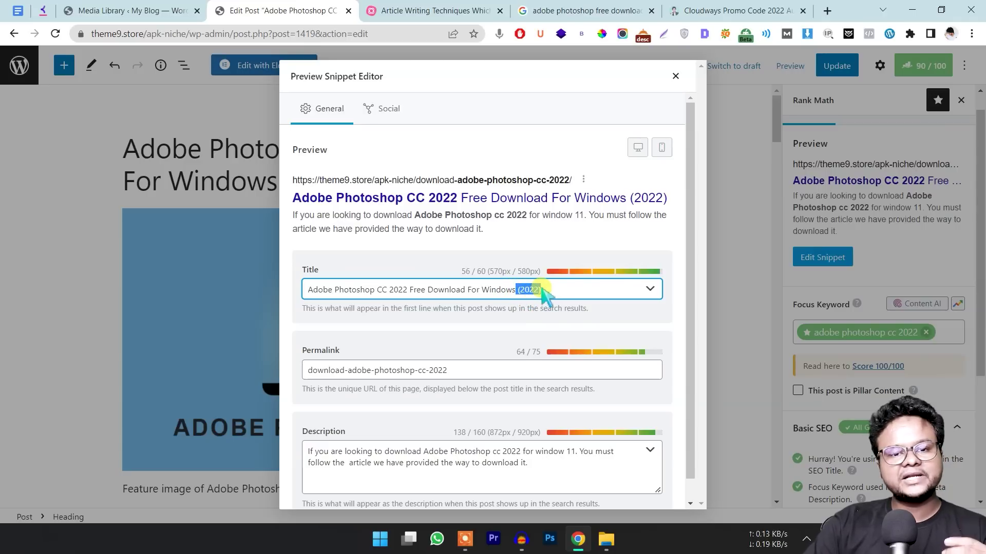
left_click(534, 295)
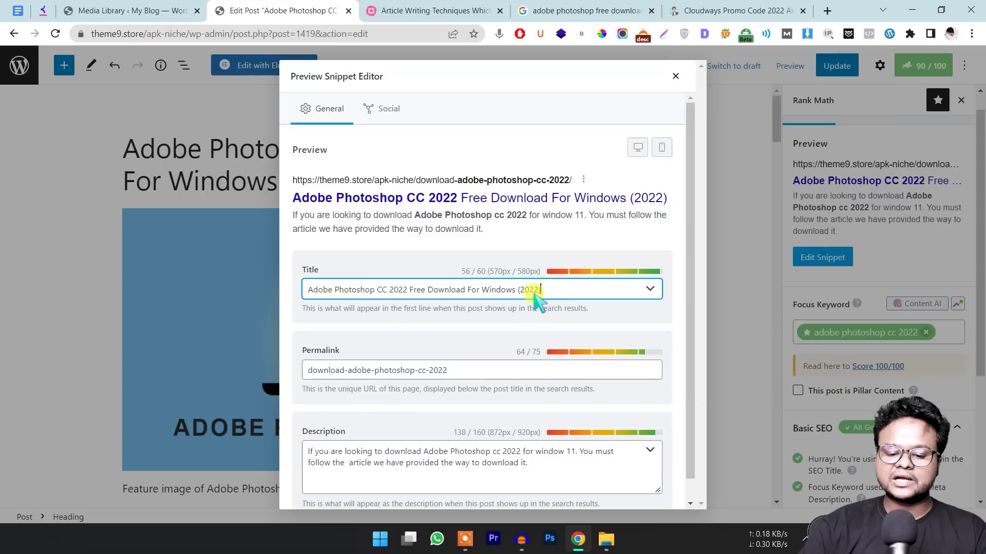
type("wro")
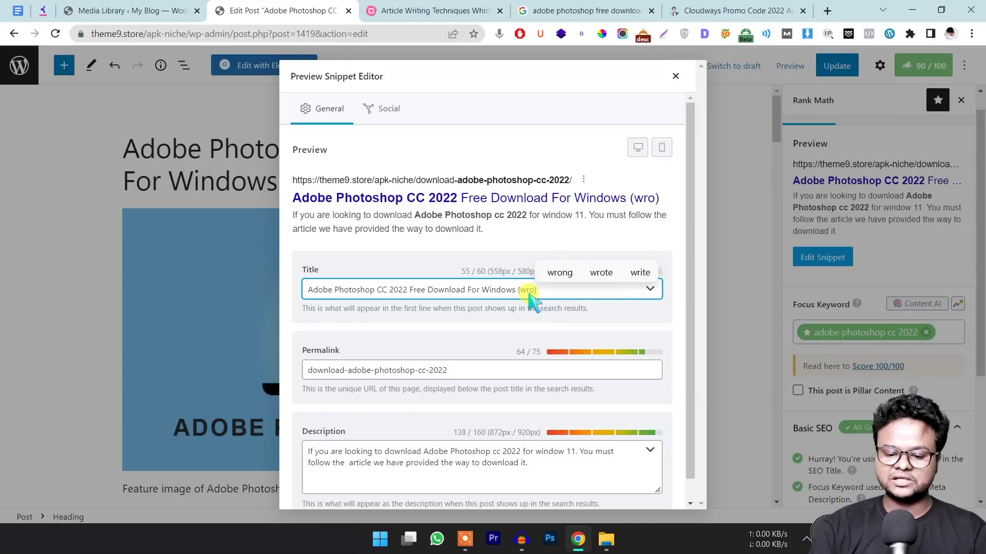
key("BackSpace")
key("BackSpace")
type("working")
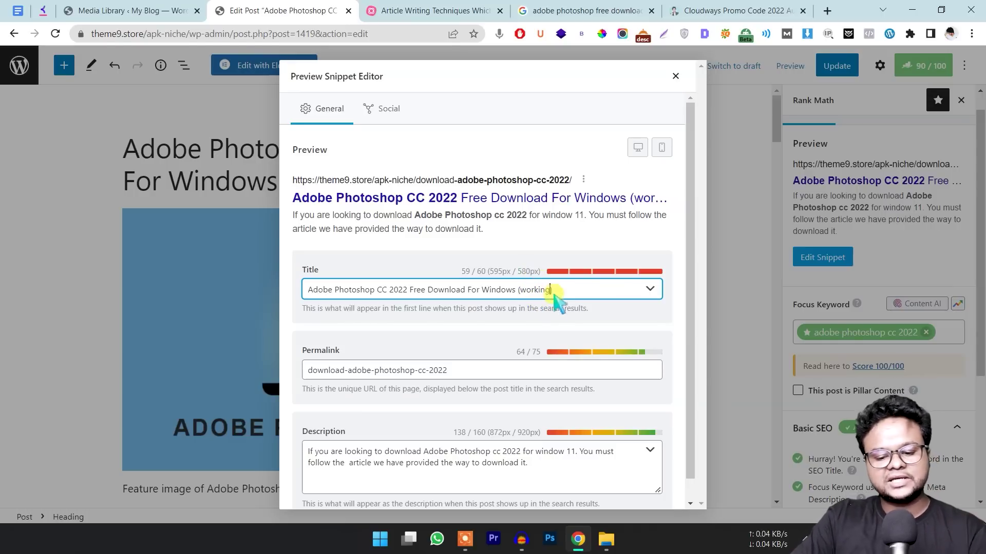
Restore the ending of the SEO title to "(2022)".
key("ctrl+z")
double_click(538, 290)
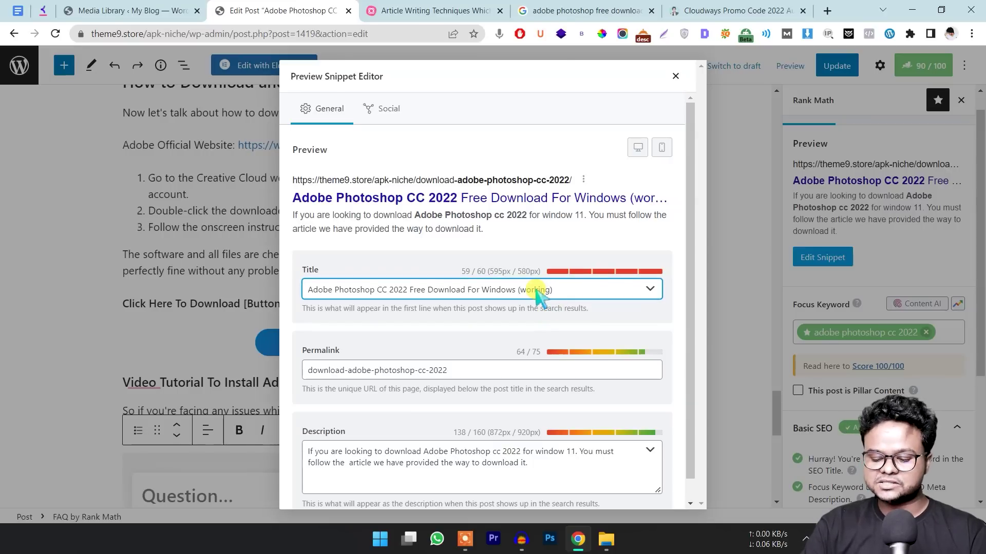
key("Num_Lock")
key("BackSpace")
key("BackSpace")
key("BackSpace")
key("BackSpace")
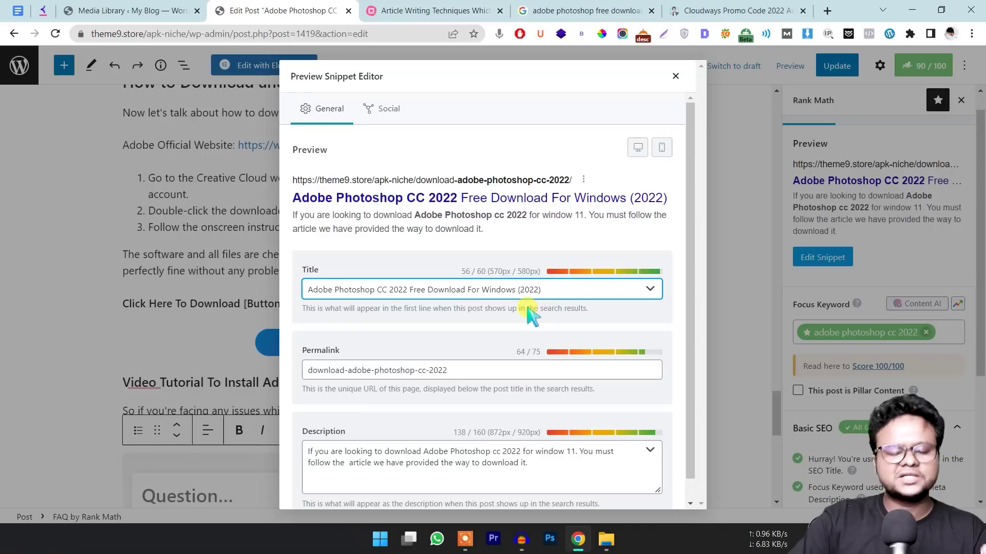
Preview how the post's search snippet looks in the mobile view and in the desktop view.
left_click_drag(517, 290, 302, 291)
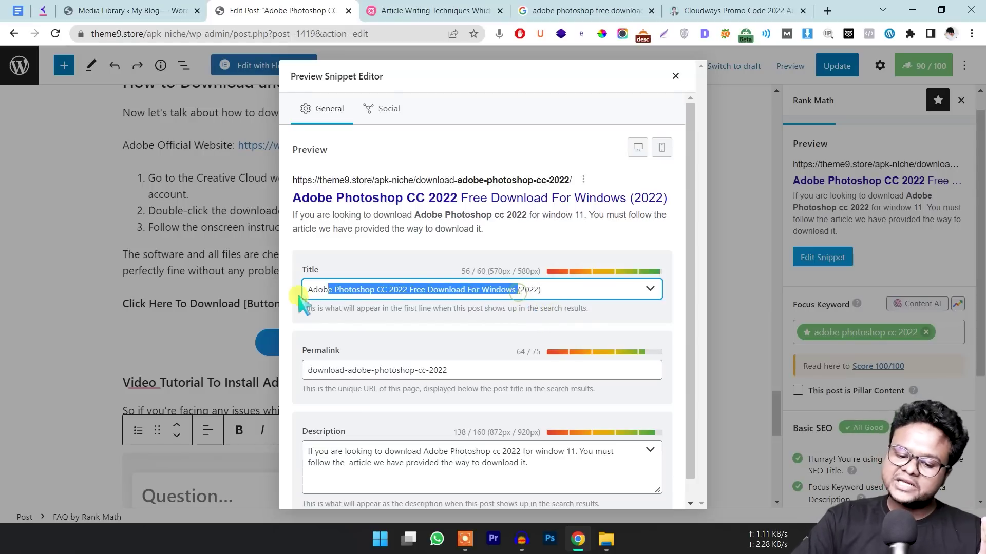
left_click(661, 147)
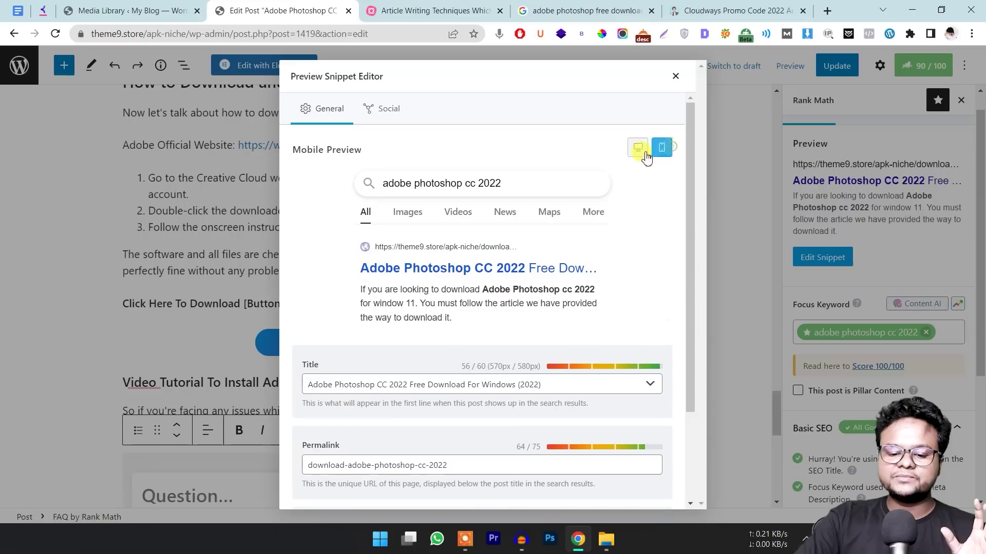
left_click(637, 148)
scroll(504, 238, "down", 1)
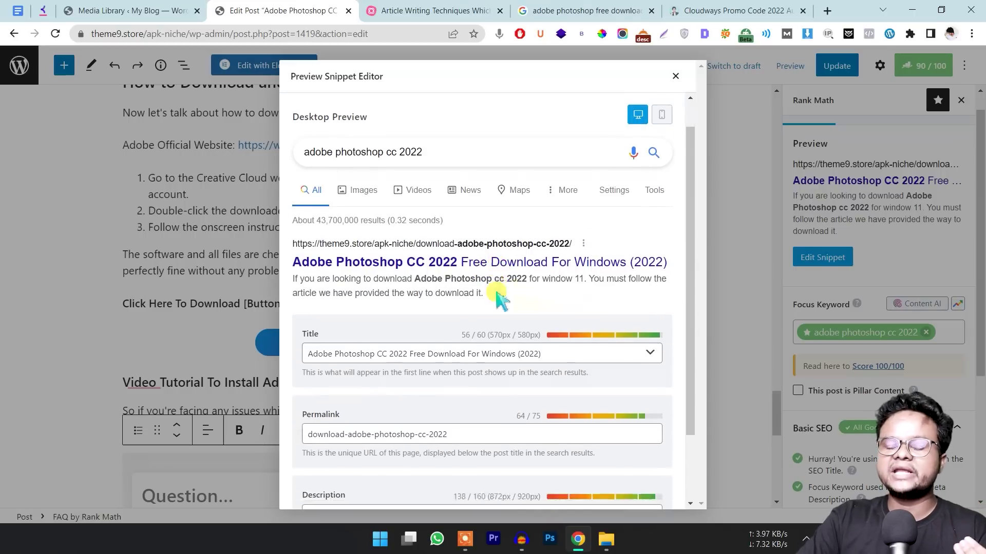
Examine the permalink in the snippet editor and the meta description text in the desktop search preview.
left_click_drag(542, 323, 331, 324)
scroll(395, 323, "down", 1)
left_click_drag(464, 350, 288, 350)
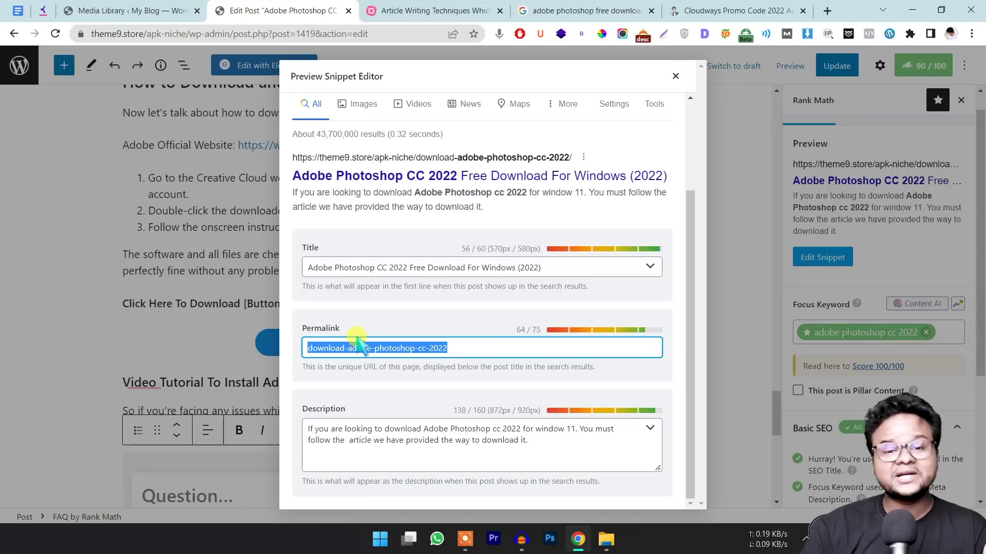
left_click_drag(294, 193, 483, 207)
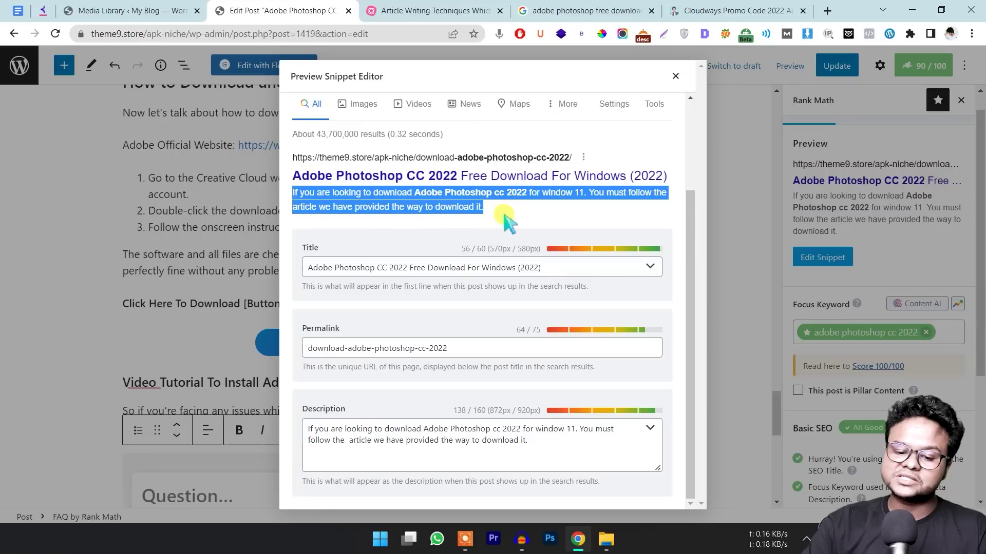
Close the snippet editor and update the post, returning to the article's title and feature image.
left_click(531, 444)
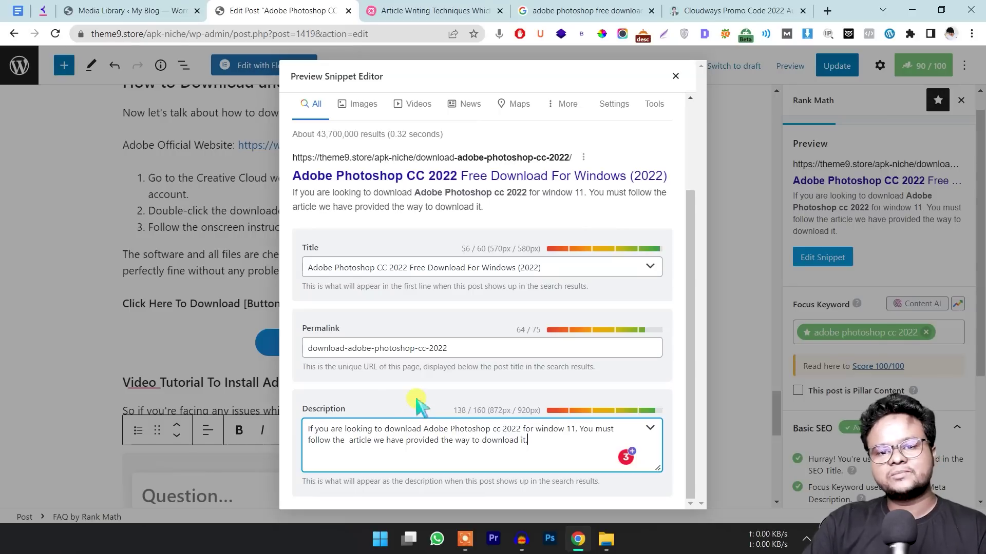
left_click(676, 76)
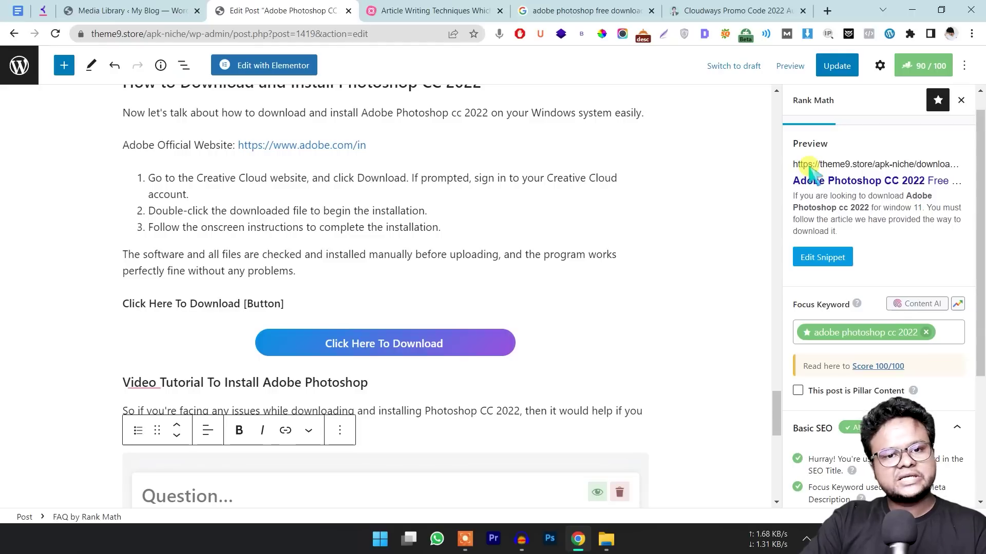
left_click(834, 66)
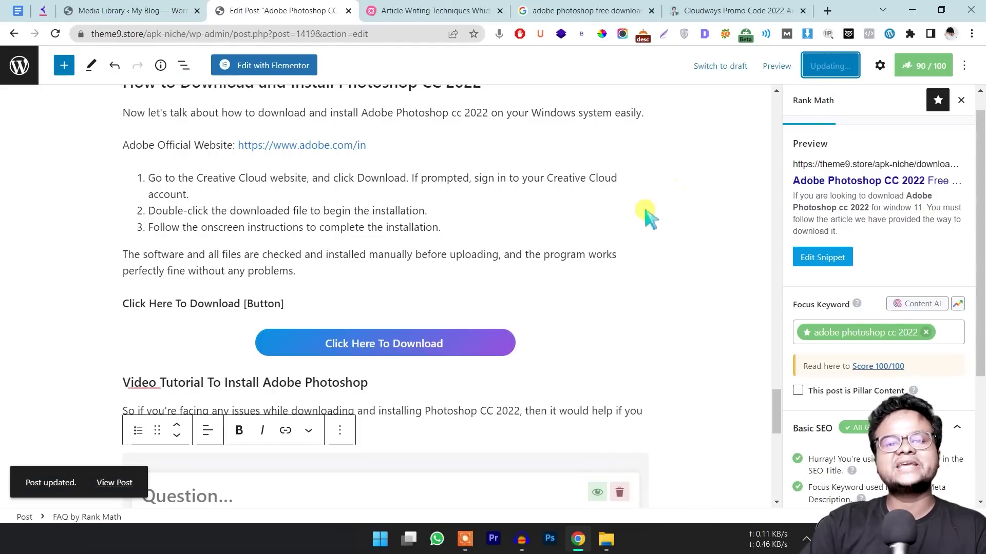
scroll(536, 270, "up", 15)
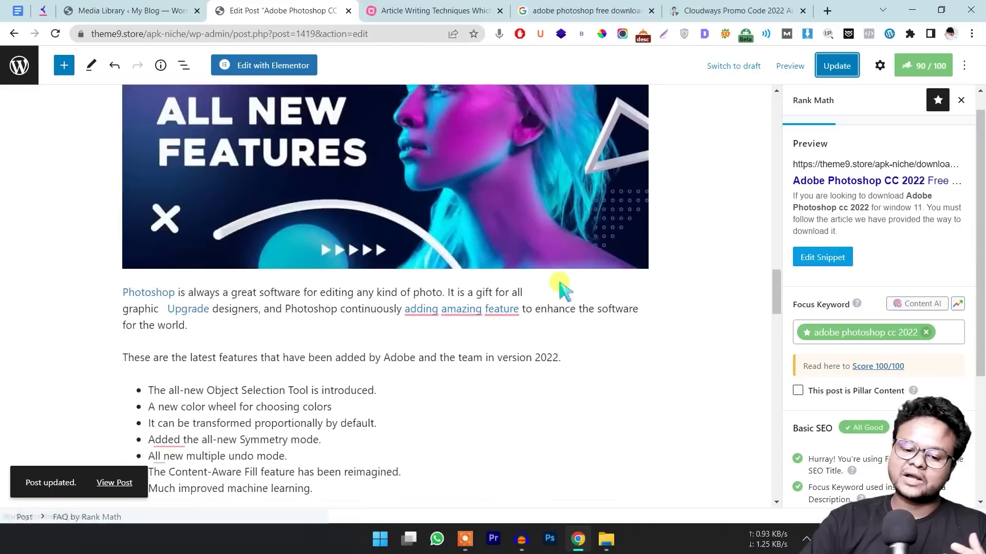
scroll(431, 308, "up", 15)
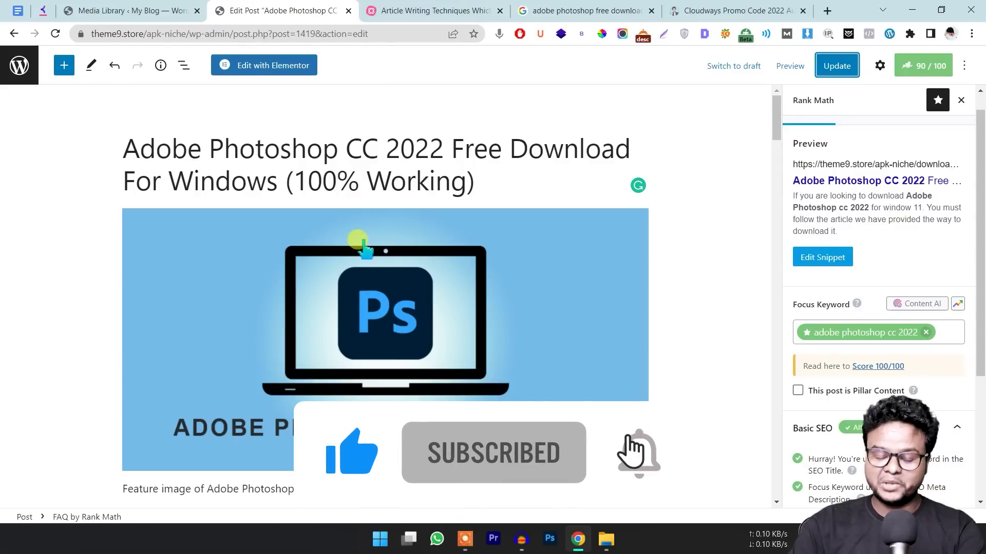
Switch to the article-writing mind map and bring the "3. Advance Techniques For Better Traffic" branch into focus.
left_click(469, 5)
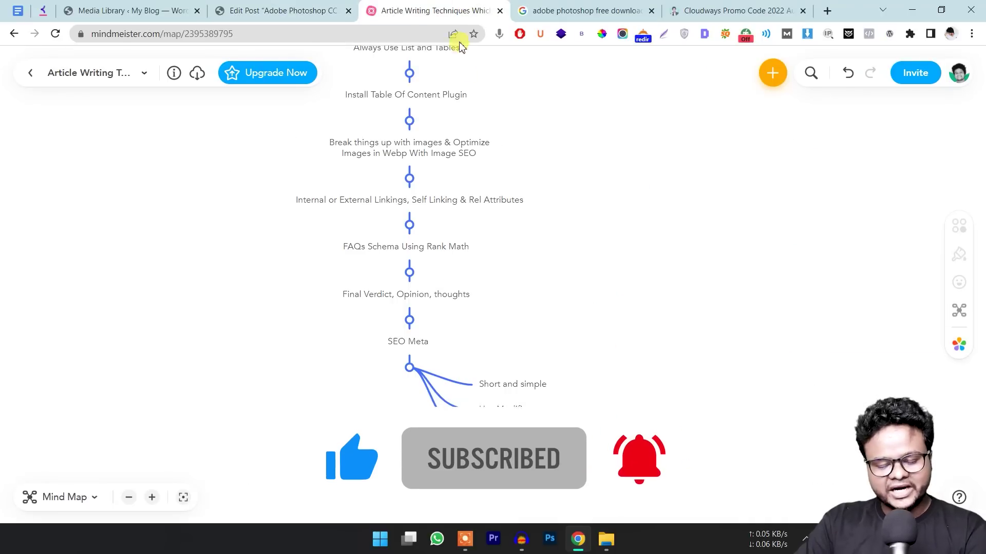
scroll(473, 185, "up", 5)
scroll(481, 190, "up", 5)
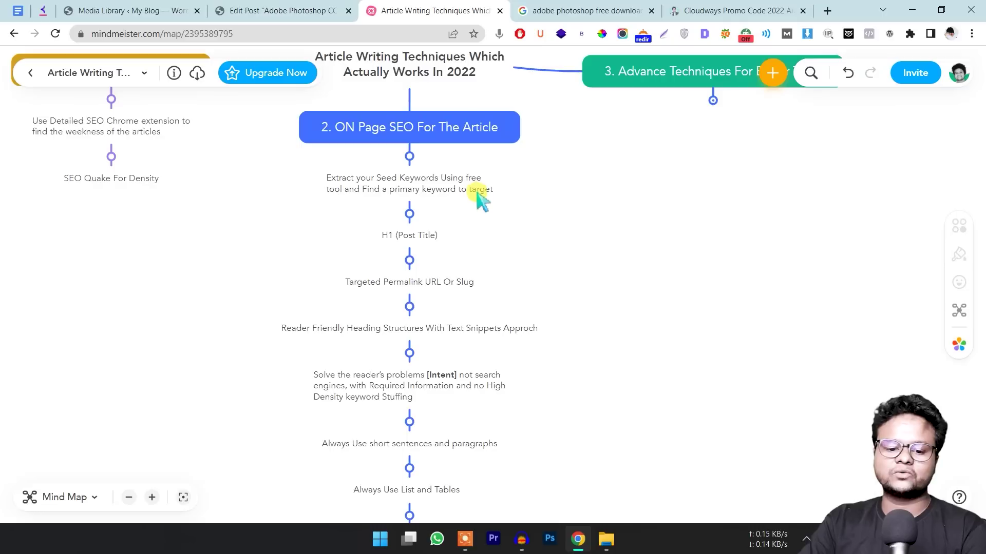
mouse_move(642, 236)
left_mouse_down()
mouse_move(583, 236)
mouse_move(638, 238)
left_mouse_up()
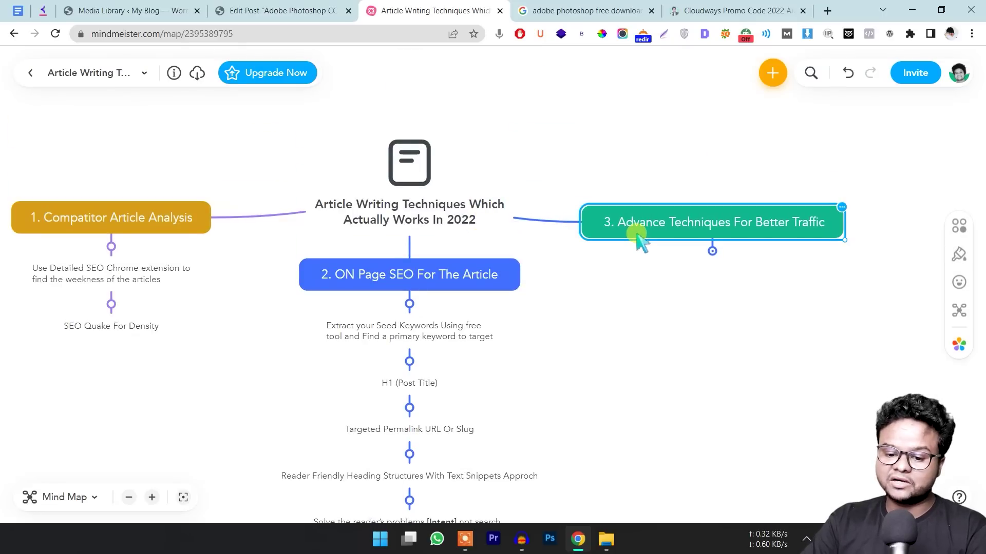
left_click_drag(636, 312, 382, 282)
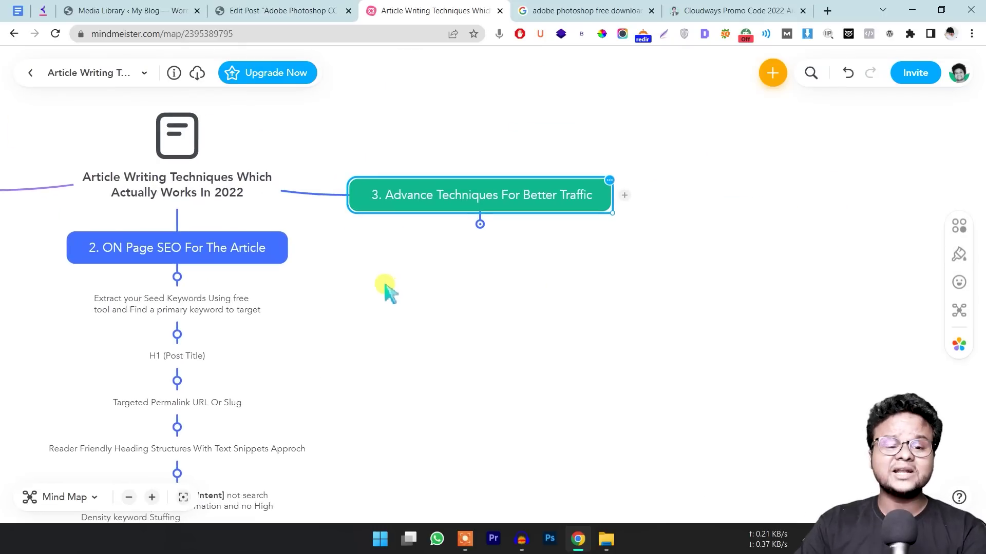
scroll(479, 274, "up", 3)
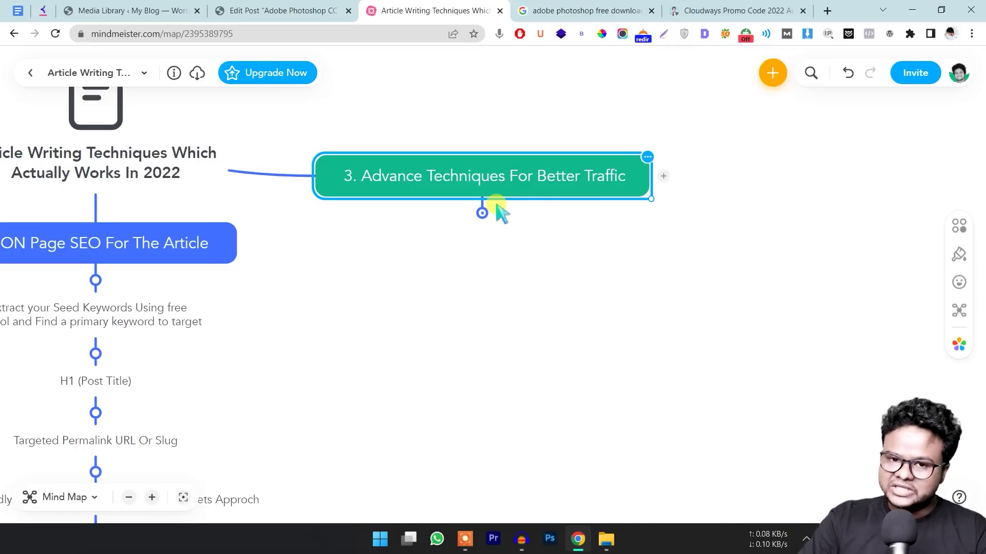
Switch to the Cloudways promo code article and open the site's Deals For Bloggers page.
left_click(716, 10)
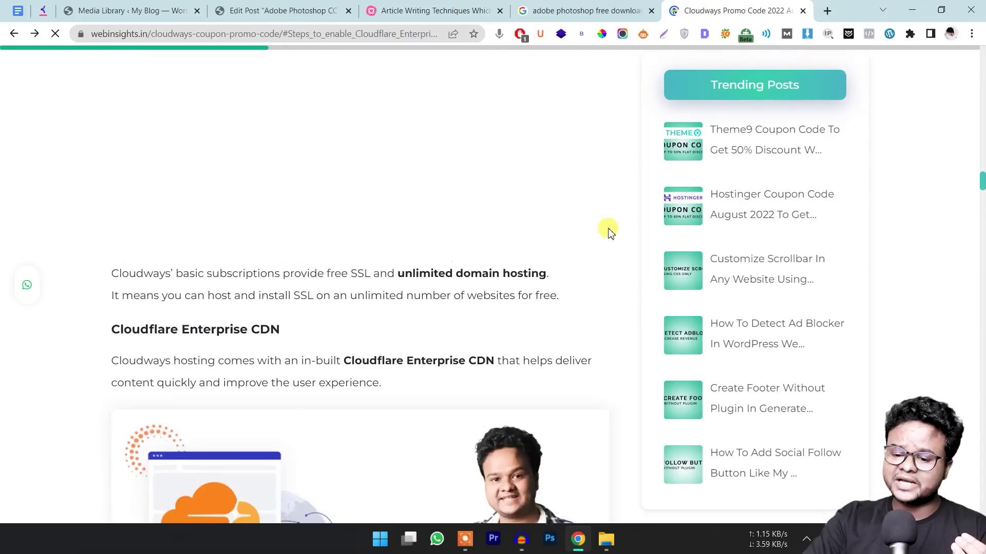
scroll(744, 198, "up", 15)
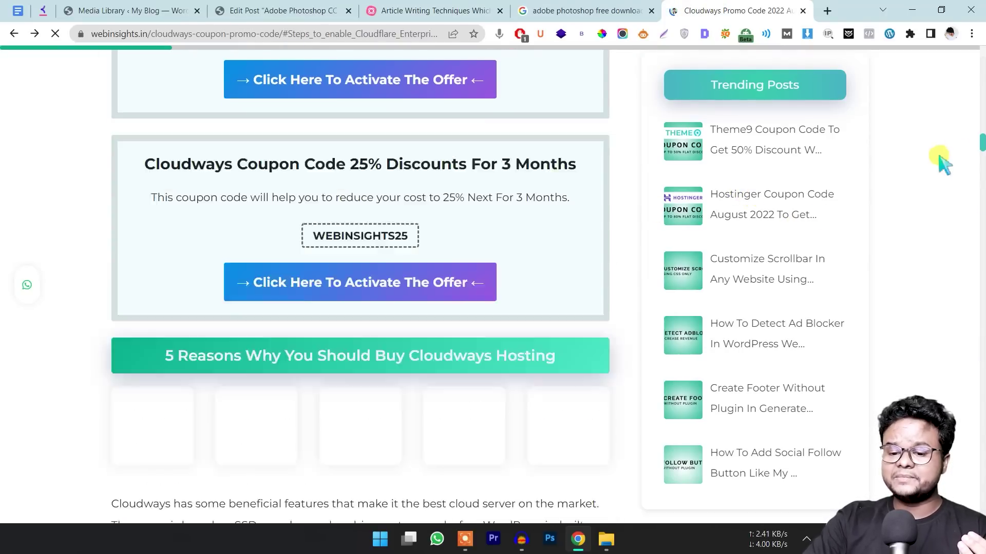
scroll(919, 154, "up", 5)
left_click(648, 63)
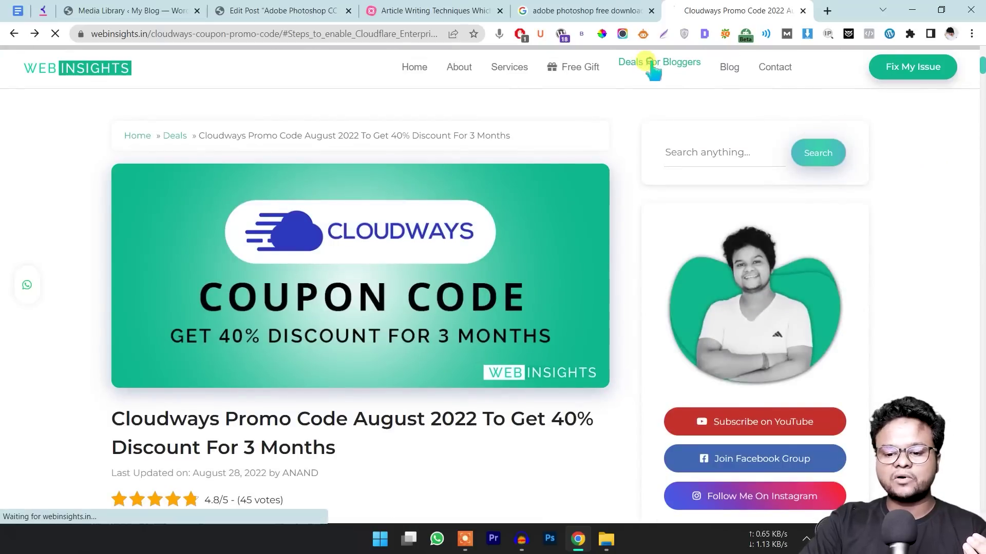
Examine the hosting comparison on the deals page, highlighting the Hostinger plan's name and its coupon code.
scroll(360, 215, "down", 3)
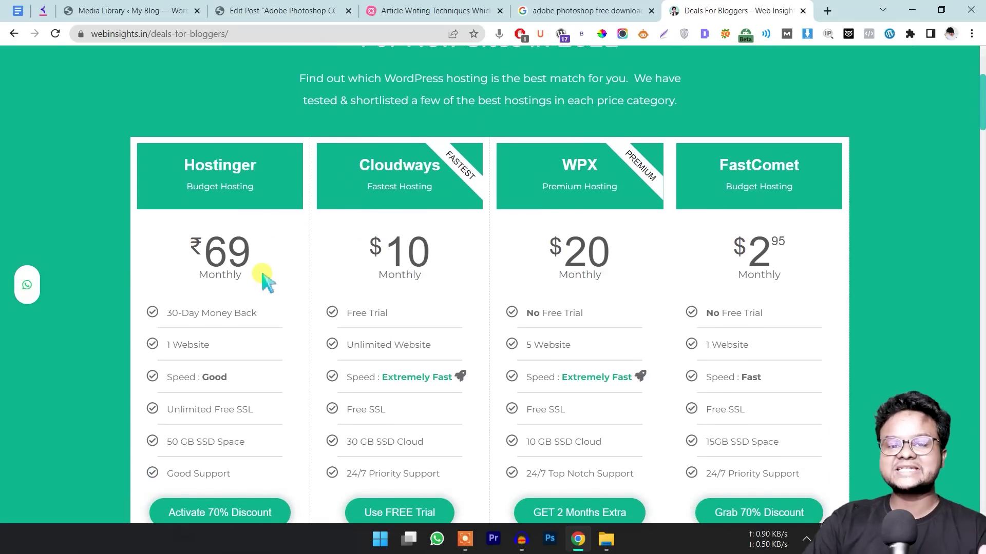
scroll(241, 246, "down", 2)
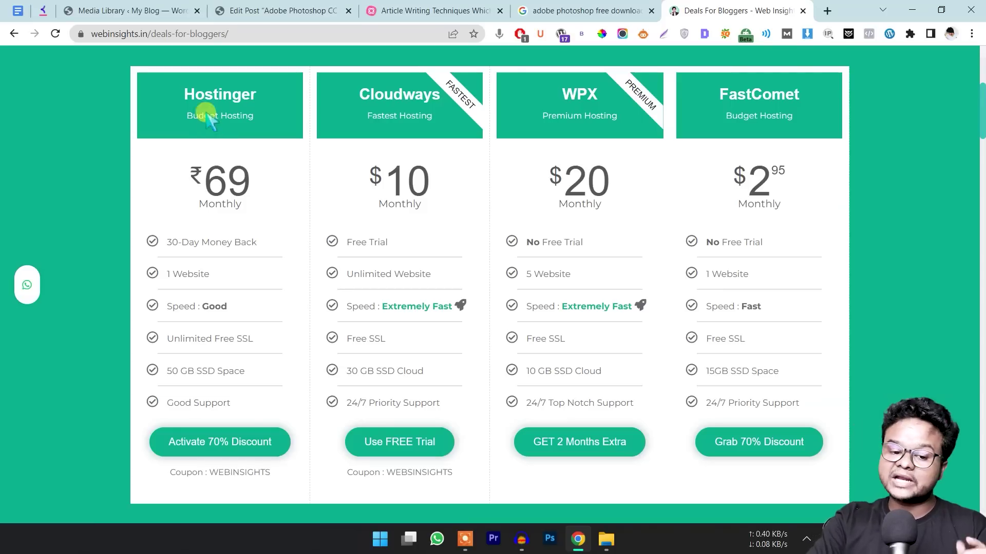
left_click_drag(177, 92, 260, 93)
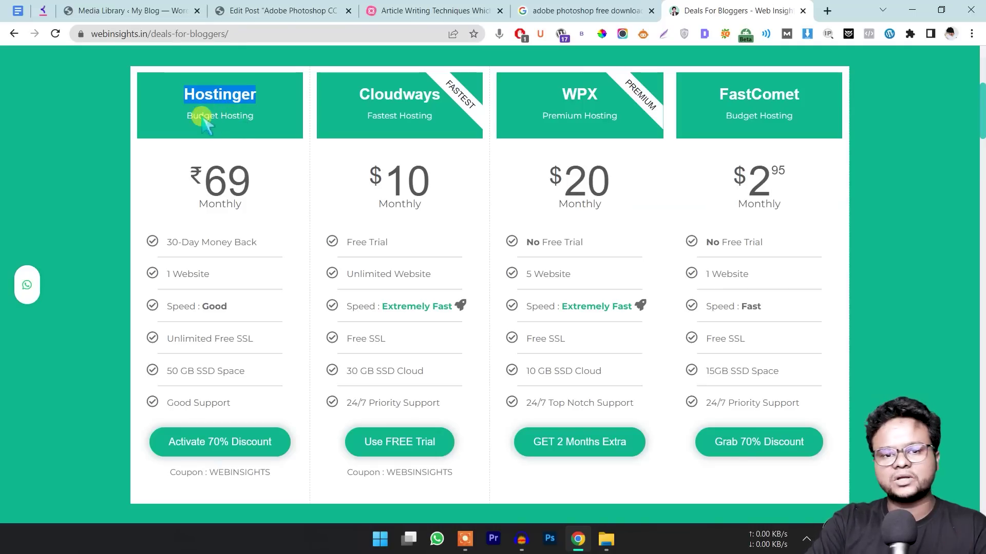
scroll(193, 180, "down", 2)
left_click_drag(219, 407, 272, 403)
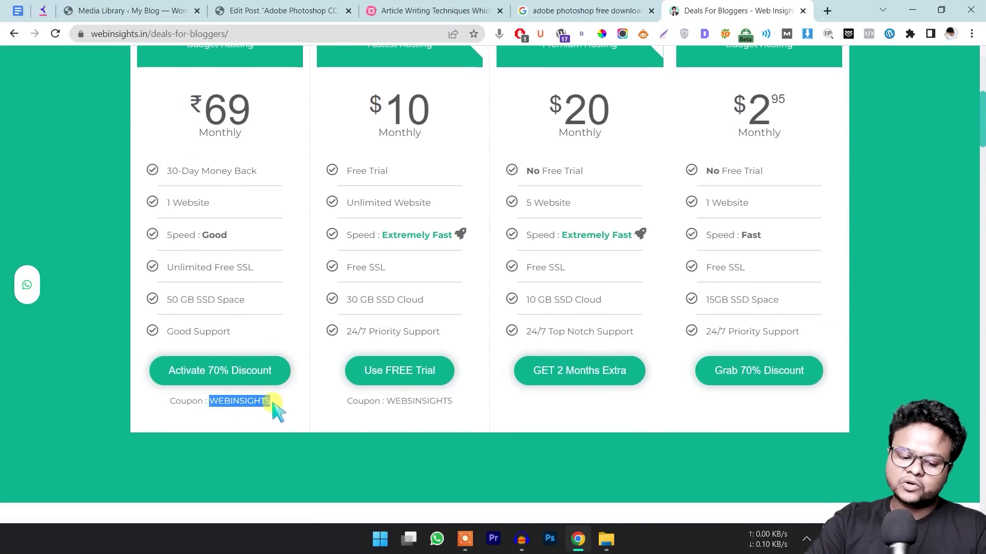
scroll(270, 418, "up", 5)
scroll(264, 414, "down", 4)
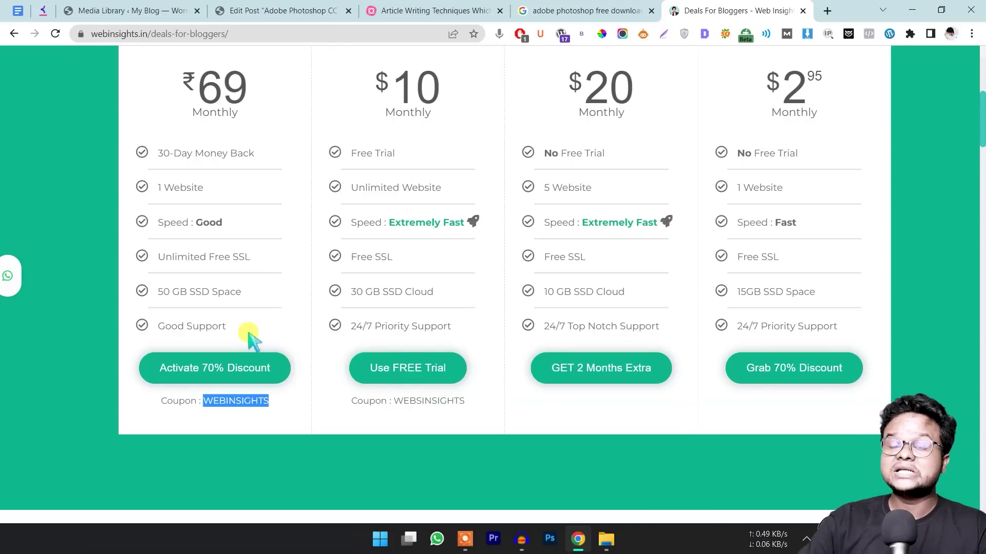
left_click(106, 383)
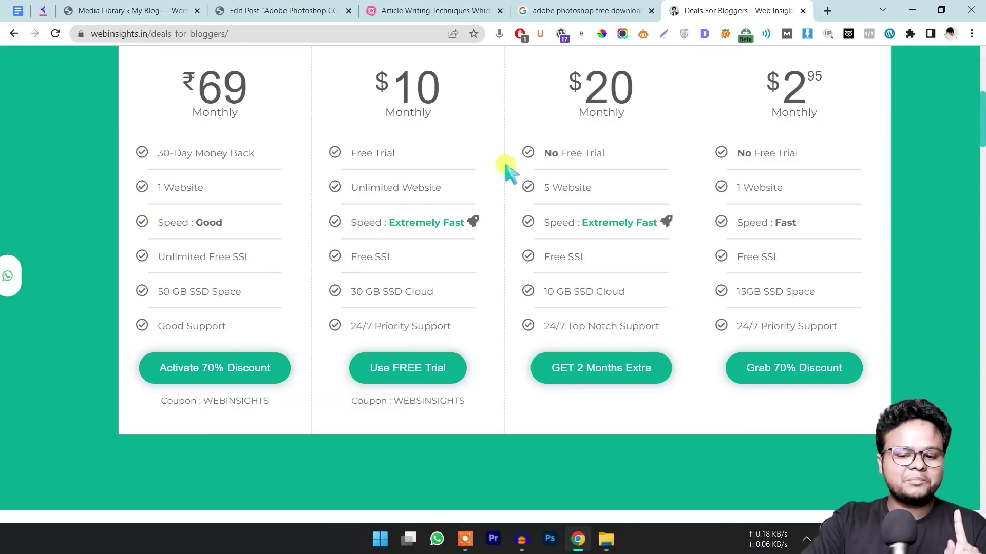
Open the Hostinger 70% discount offer in a new tab and go to Hostinger's Web Hosting plans.
middle_click(219, 374)
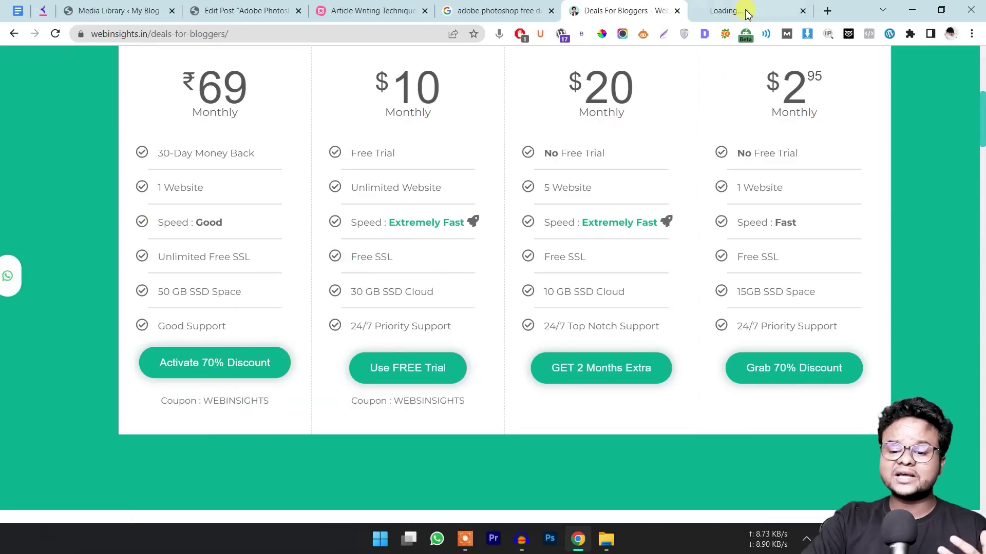
left_click(726, 13)
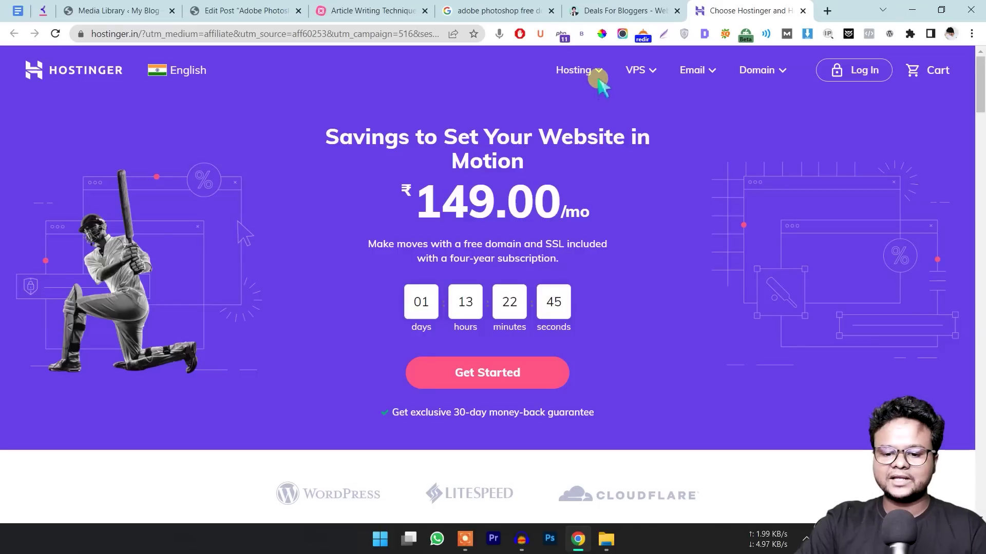
left_click(599, 73)
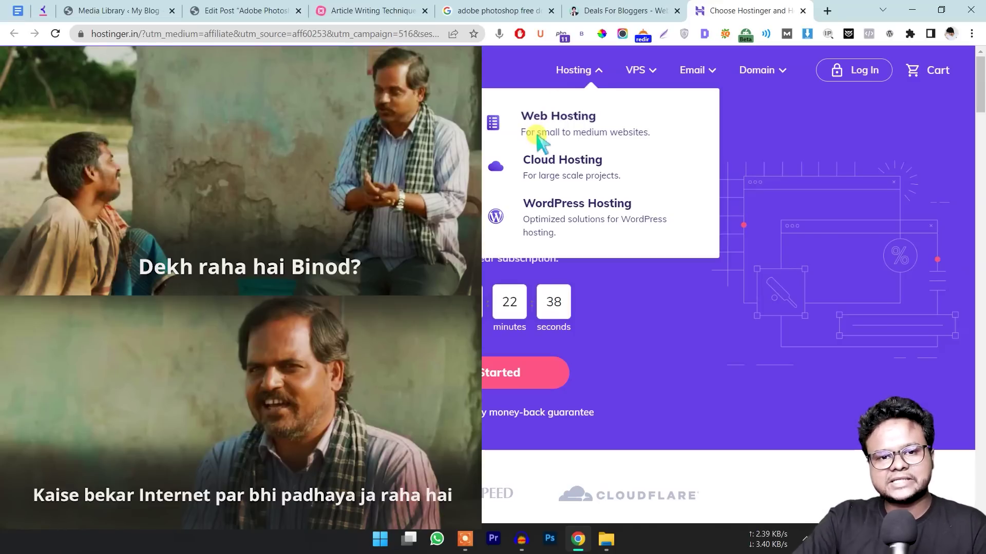
left_click(569, 120)
scroll(486, 192, "down", 8)
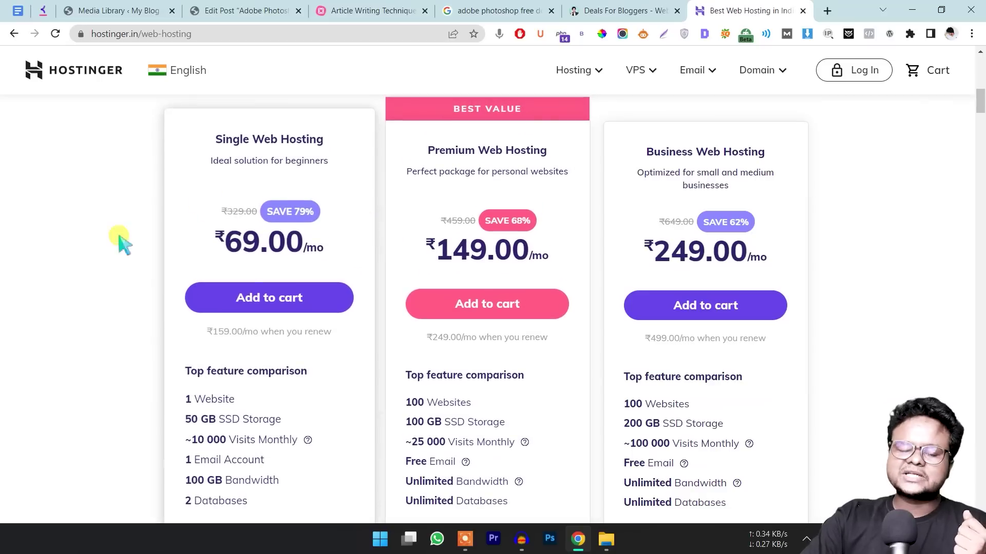
Compare the Single, Premium and Business Web Hosting plans in Hostinger's pricing table.
scroll(59, 259, "down", 1)
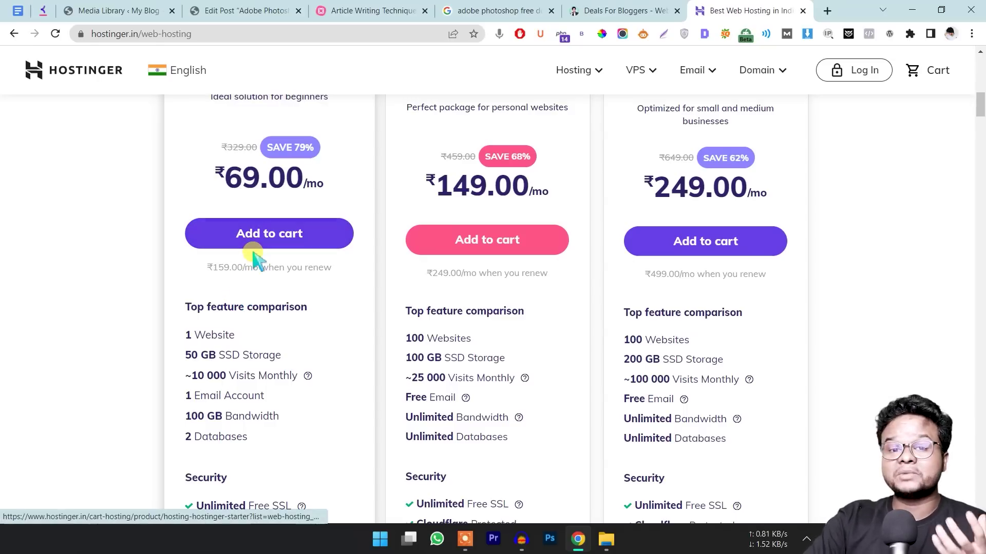
scroll(329, 226, "up", 1)
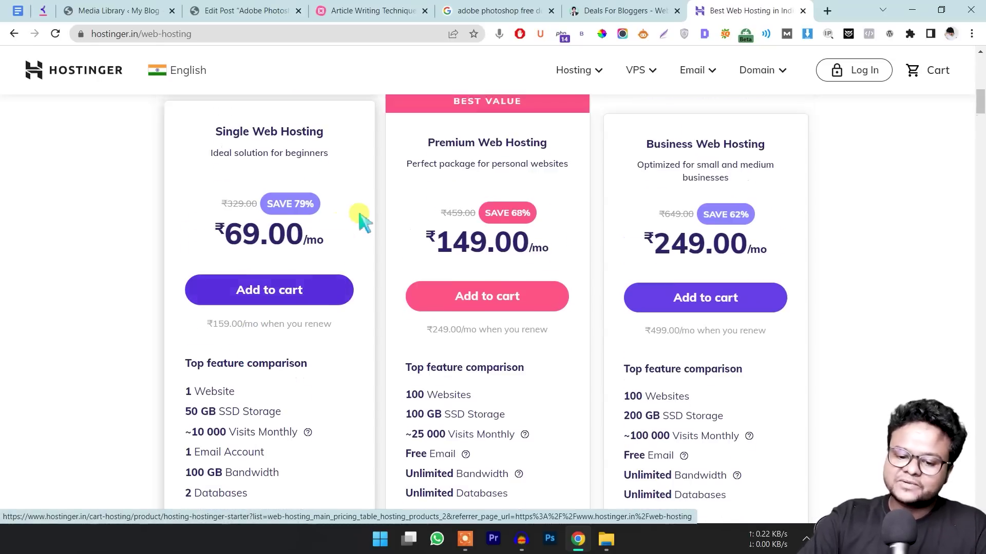
scroll(363, 216, "up", 3)
scroll(485, 277, "down", 3)
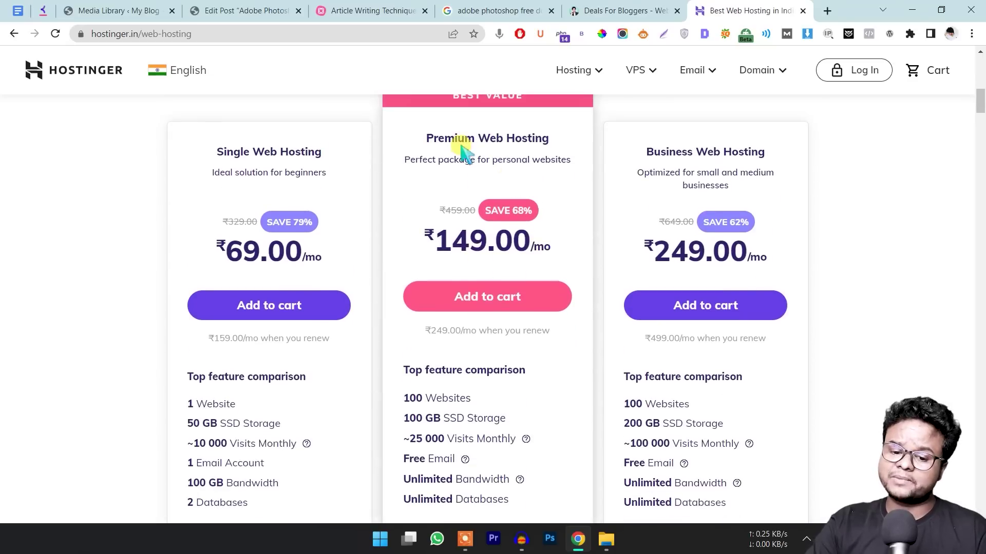
scroll(539, 183, "down", 1)
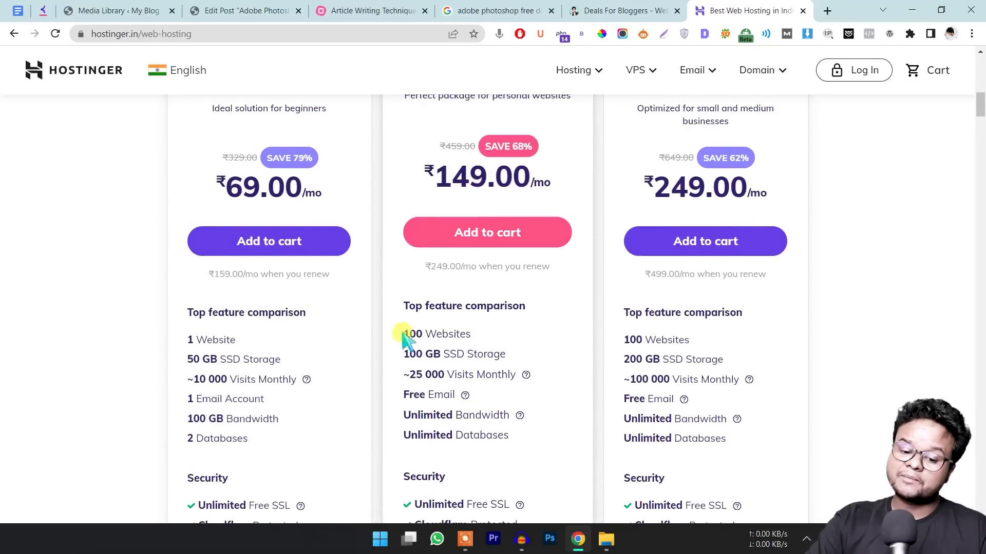
Examine the Premium Web Hosting plan, highlighting its website allowance, SSD storage and monthly price.
left_click_drag(404, 336, 483, 336)
scroll(485, 337, "down", 1)
left_click_drag(414, 311, 520, 313)
scroll(411, 251, "down", 1)
left_click_drag(409, 226, 499, 225)
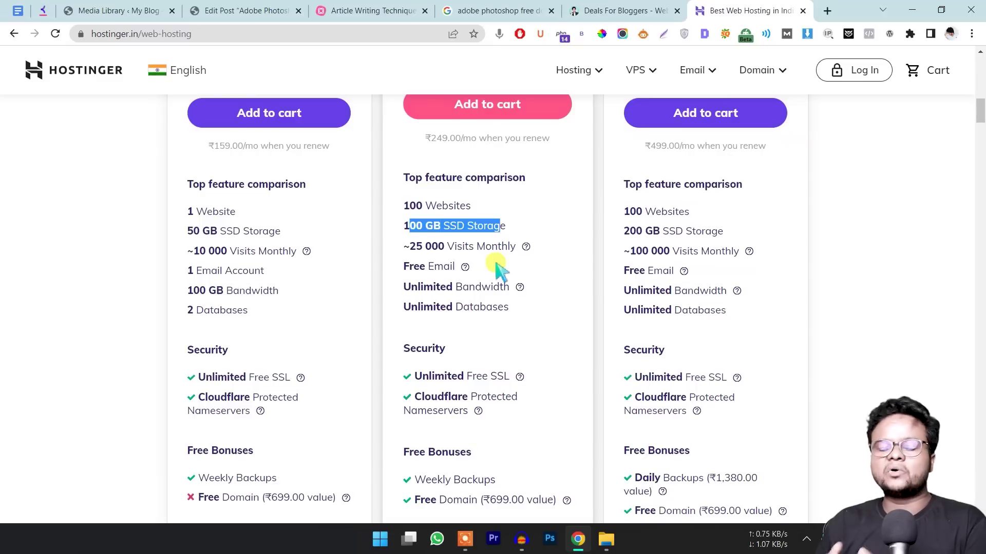
scroll(502, 308, "up", 3)
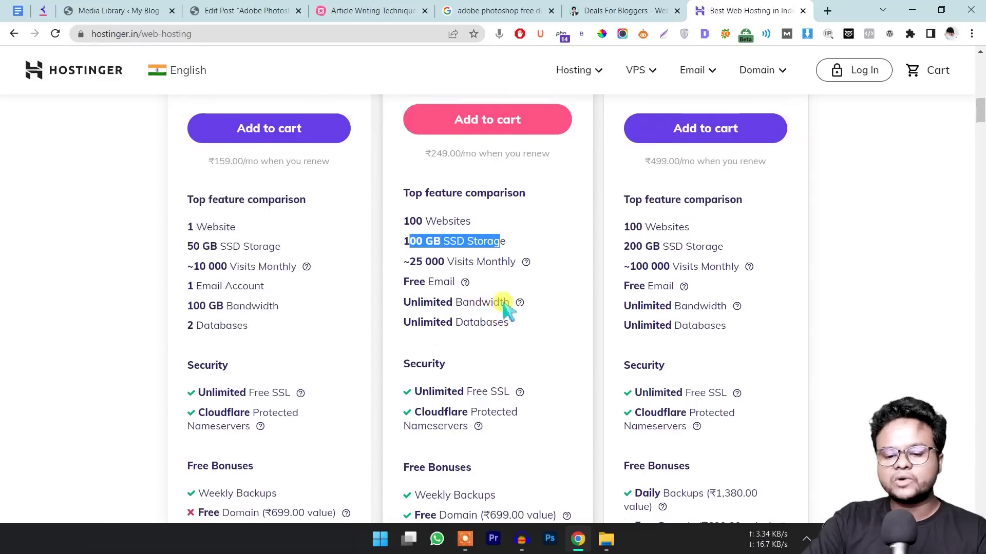
left_click_drag(434, 177, 541, 186)
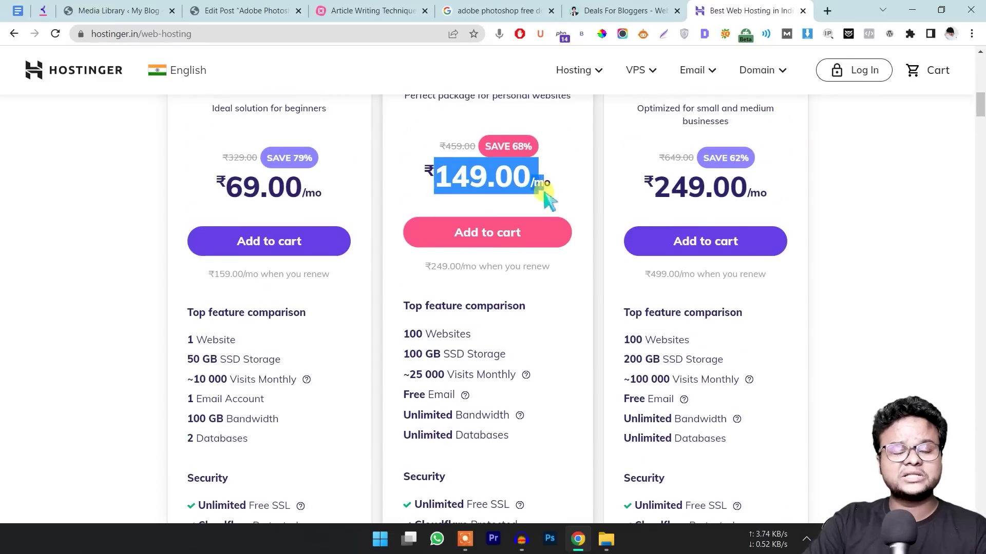
scroll(543, 210, "down", 1)
scroll(543, 213, "down", 8)
Check the Hostinger offer on the deals page against the plans on Hostinger's web hosting page.
left_click(578, 10)
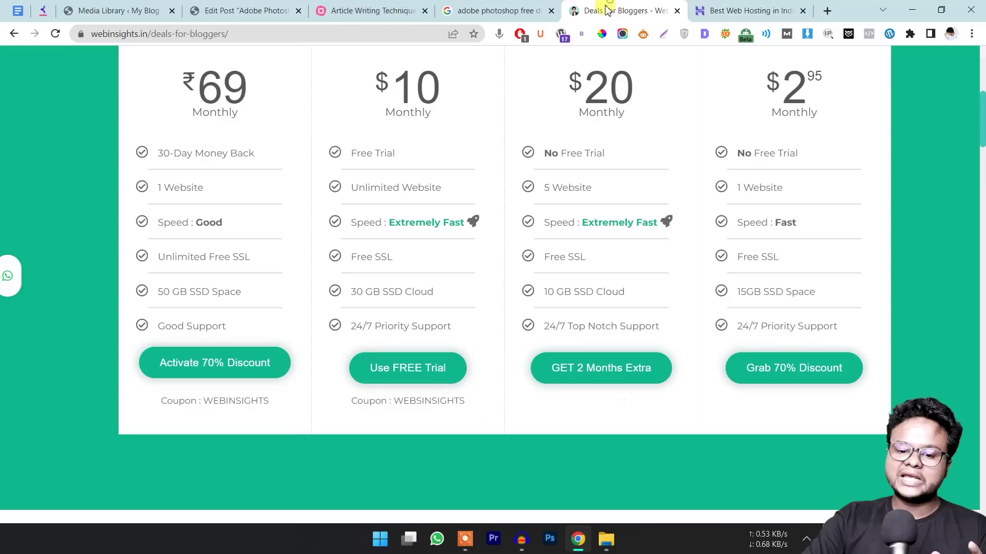
left_click(714, 9)
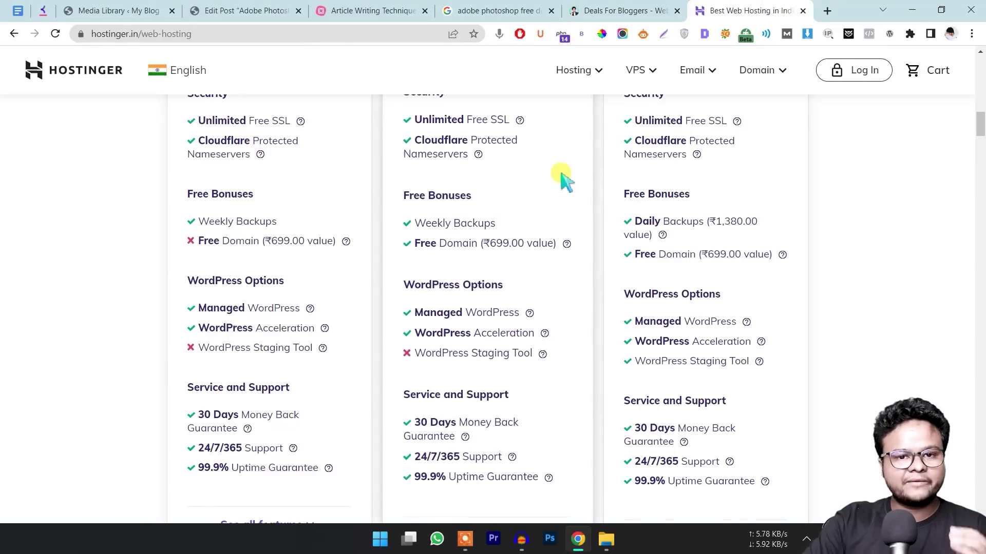
scroll(560, 210, "up", 3)
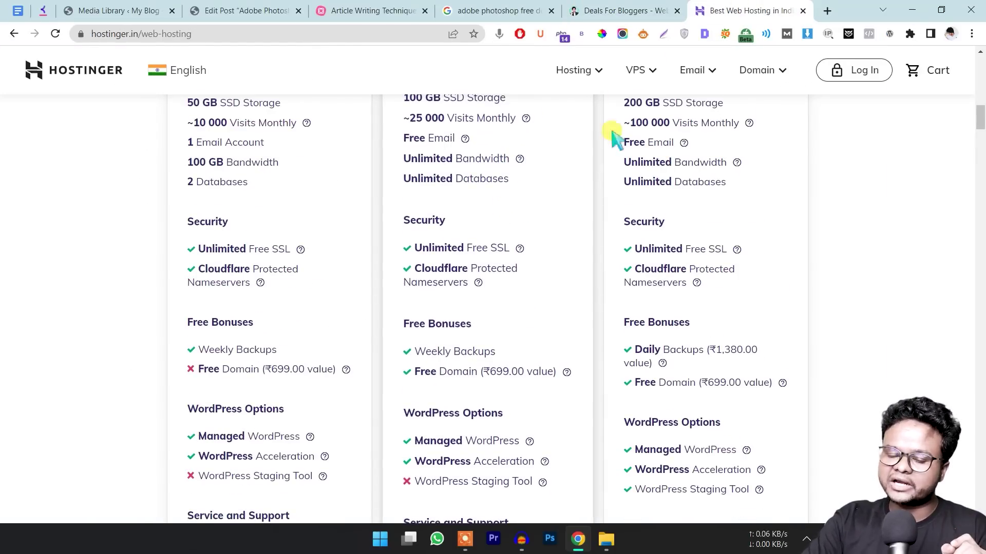
left_click(636, 12)
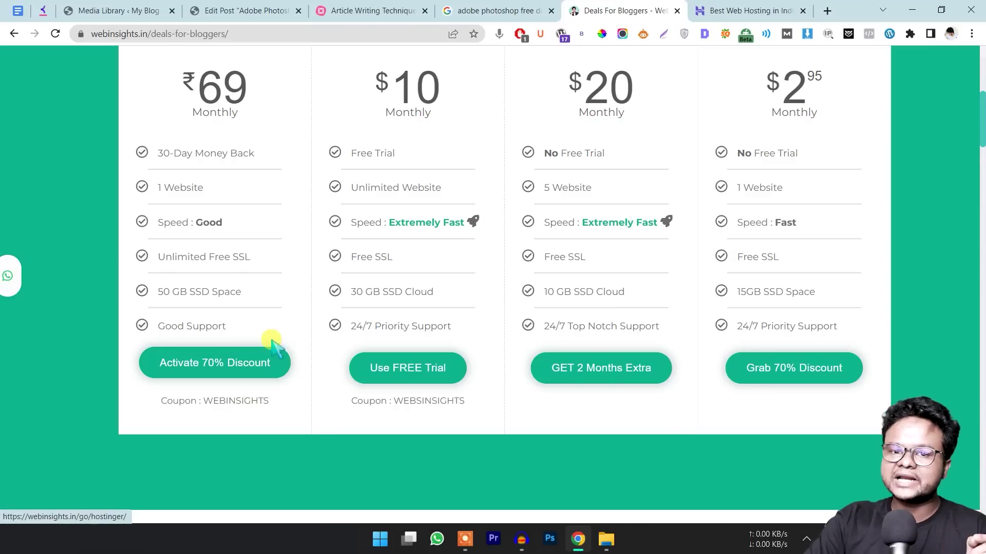
left_click(724, 11)
scroll(523, 241, "up", 9)
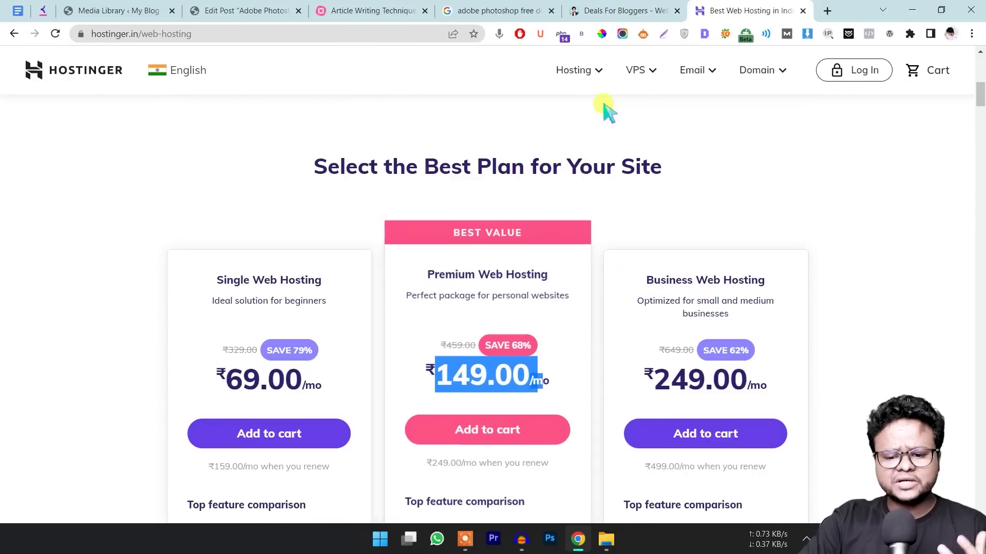
Examine Hostinger's hosting types and compare the Web Hosting plans' features down to the service and support section.
left_click(596, 76)
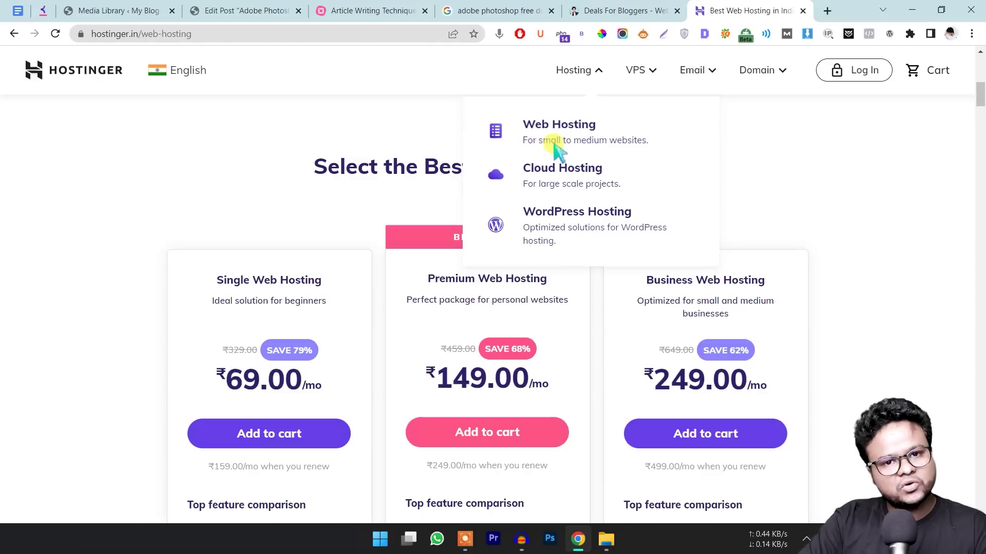
left_click(290, 181)
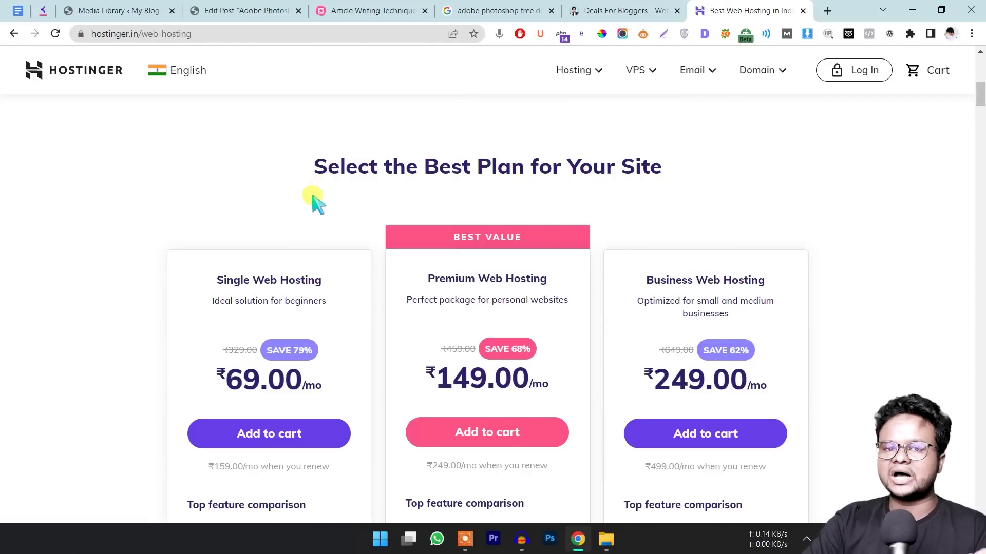
scroll(433, 194, "down", 3)
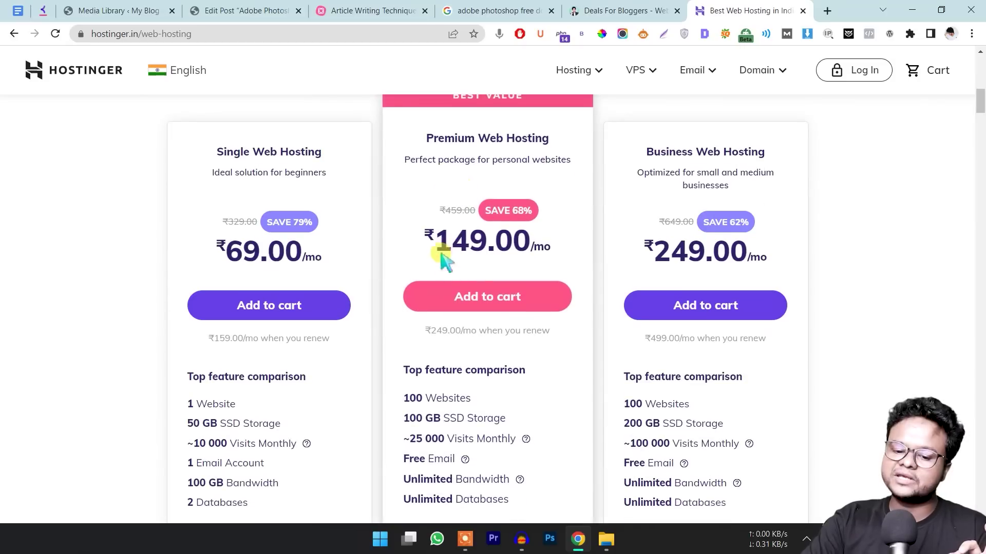
left_click(591, 72)
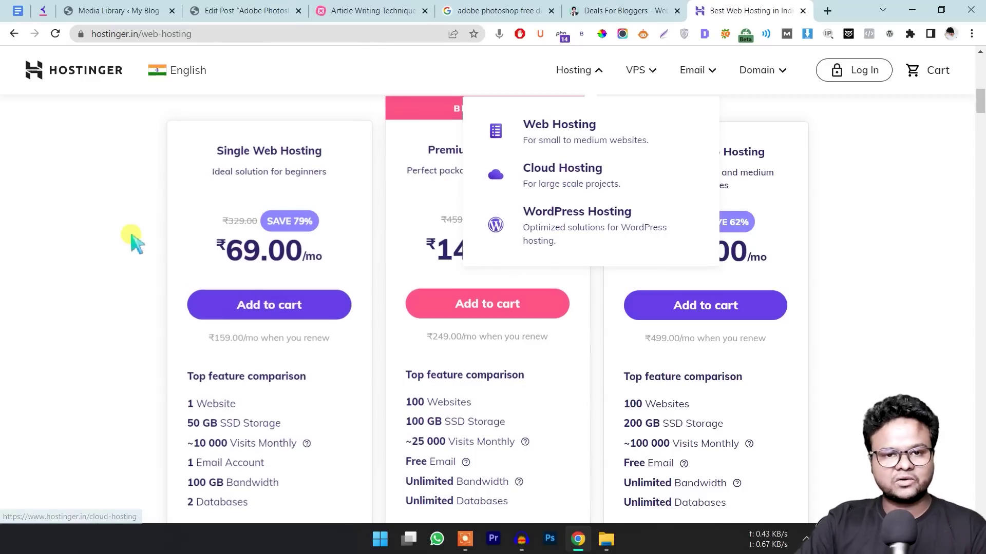
scroll(457, 205, "down", 10)
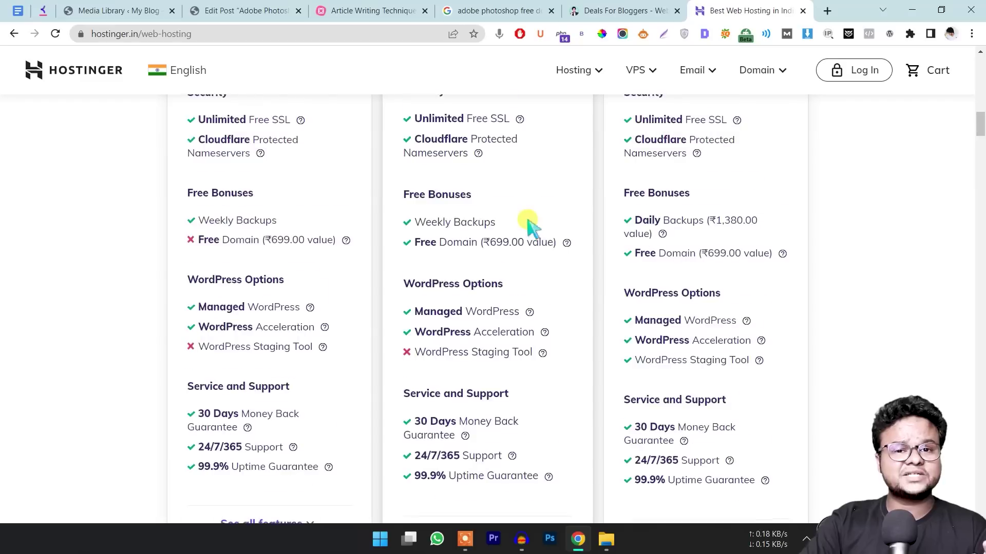
Return to the WebInsights deals page, open its Free Gift page and go to the "What is inside the gift?" section.
left_click(613, 11)
scroll(623, 154, "up", 6)
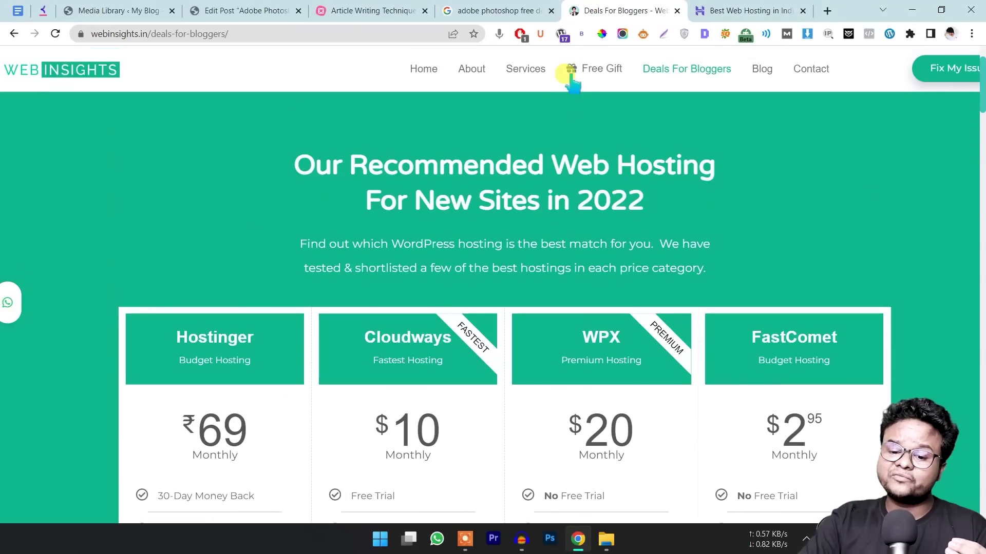
left_click(584, 68)
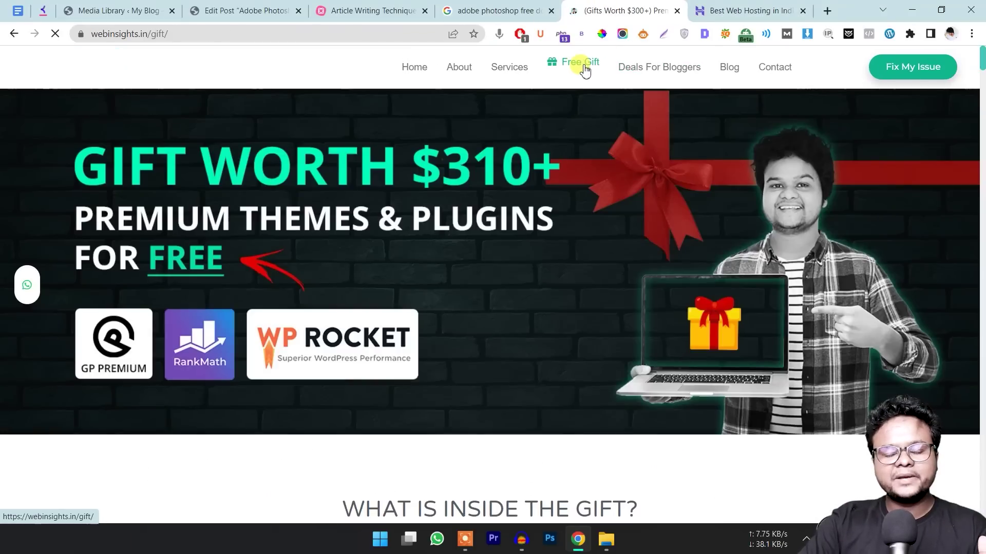
scroll(472, 194, "down", 3)
scroll(468, 192, "up", 2)
scroll(469, 196, "down", 4)
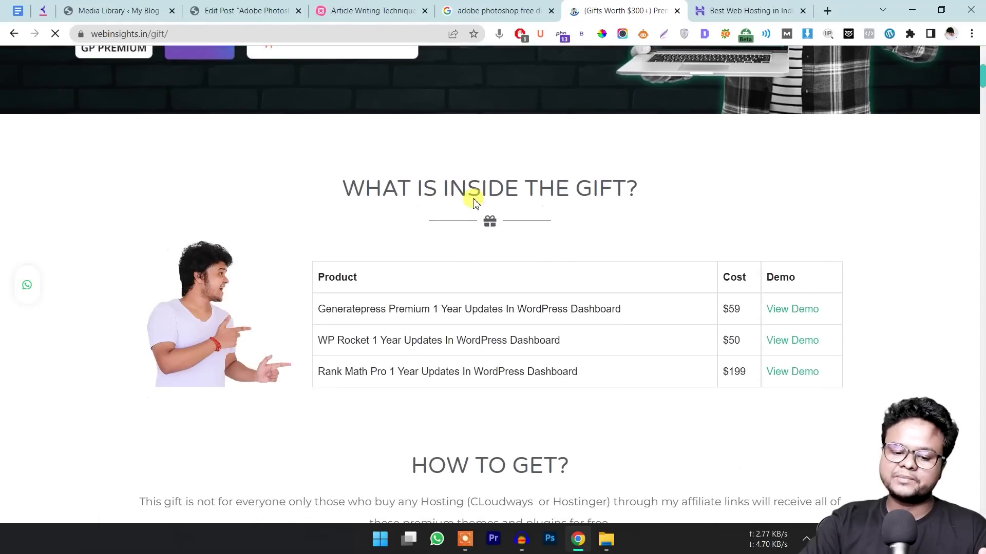
Highlight the Generatepress Premium, WP Rocket and Rank Math Pro entries in the gift table and check them against the banner.
left_click_drag(326, 309, 494, 307)
left_click_drag(336, 340, 440, 341)
left_click_drag(359, 372, 435, 372)
scroll(634, 379, "down", 1)
scroll(550, 356, "up", 6)
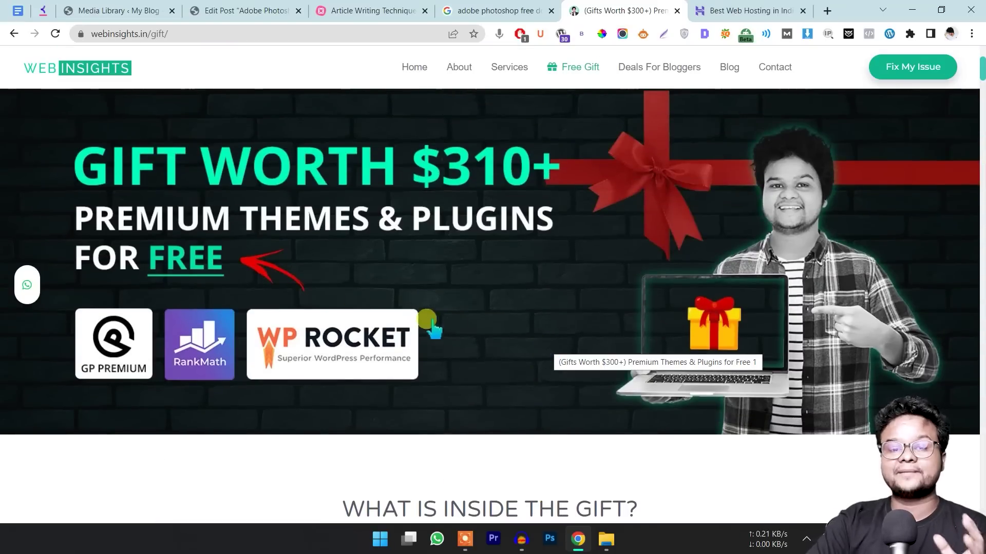
left_click_drag(109, 315, 334, 374)
scroll(352, 377, "down", 7)
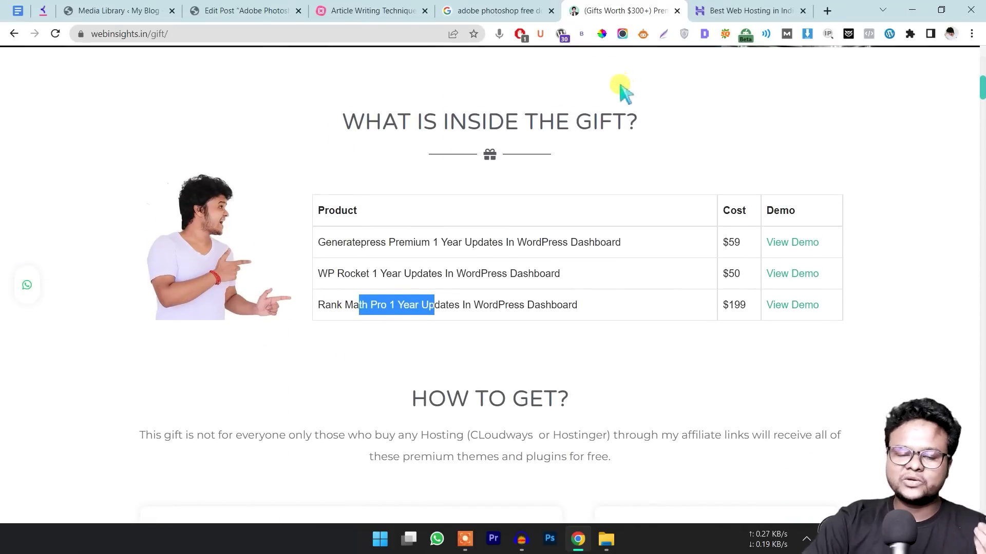
Review how to get the gift and examine the name and email fields of the purchase details form.
scroll(380, 179, "up", 3)
scroll(384, 184, "up", 1)
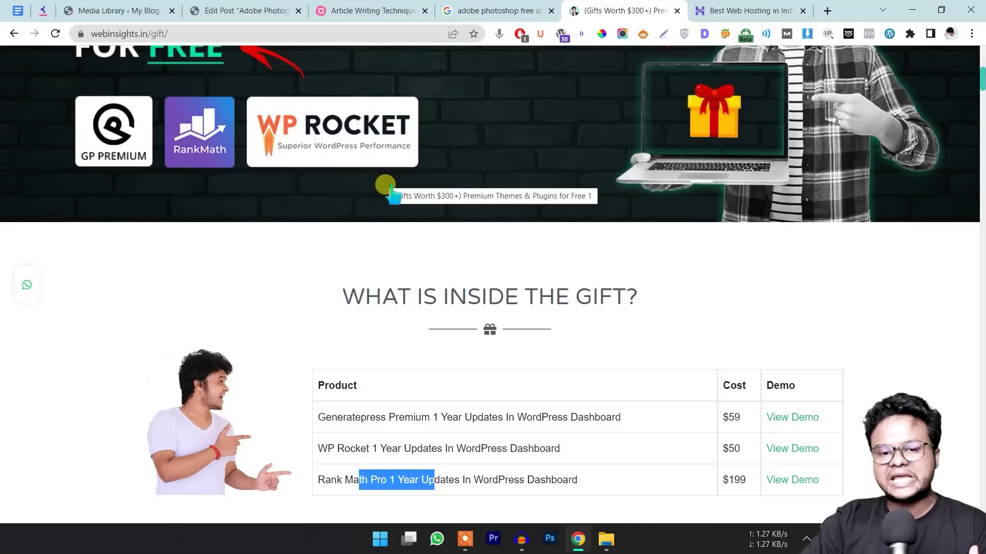
scroll(400, 195, "down", 10)
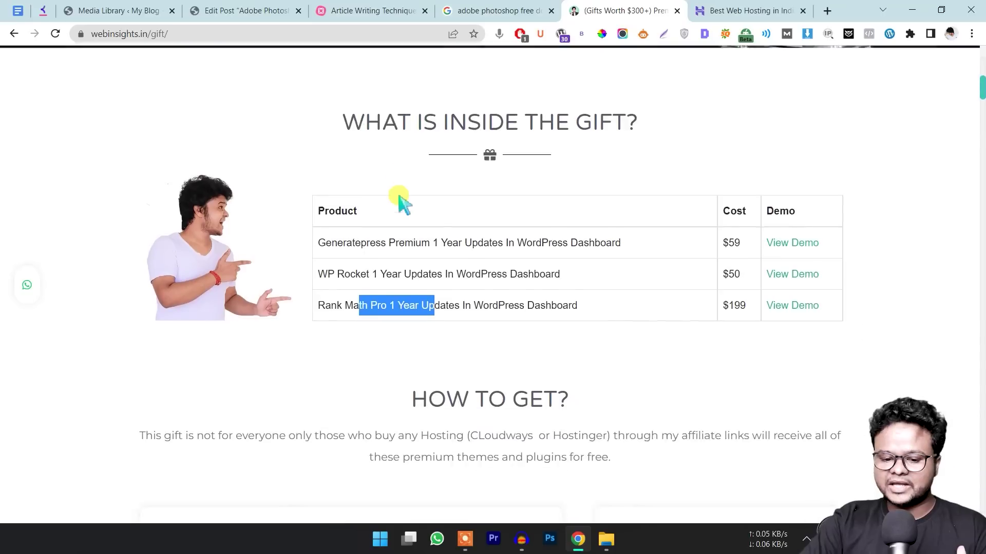
scroll(485, 173, "down", 7)
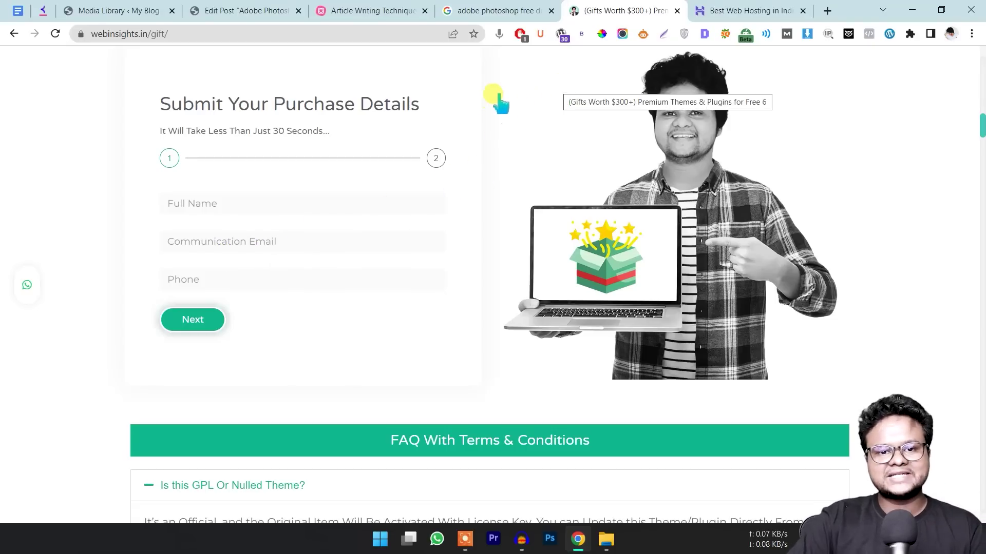
left_click(246, 203)
left_click(175, 239)
left_click(191, 208)
left_click(136, 220)
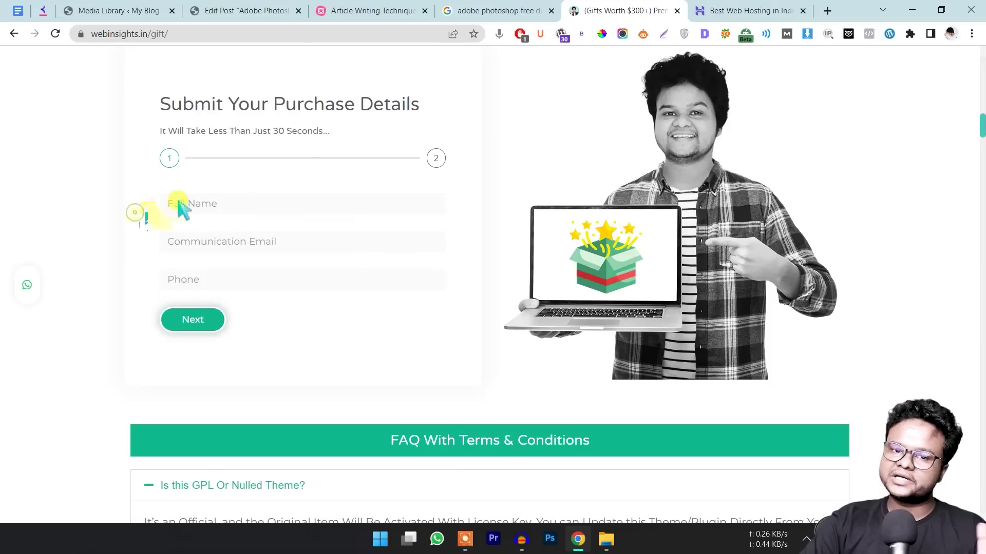
Check the Google results and the mind map, and review the gift page from the purchase steps up to its banner.
left_click(495, 5)
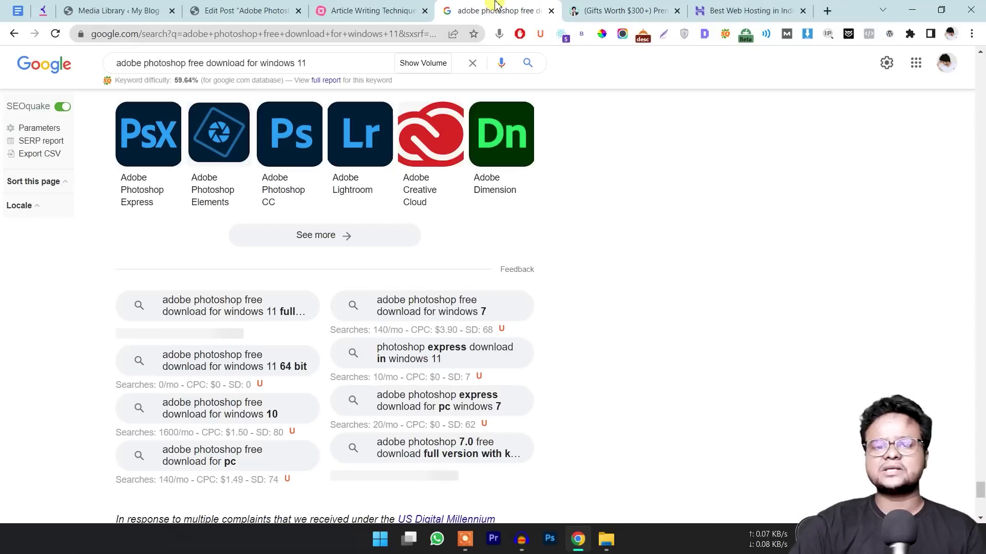
left_click(355, 7)
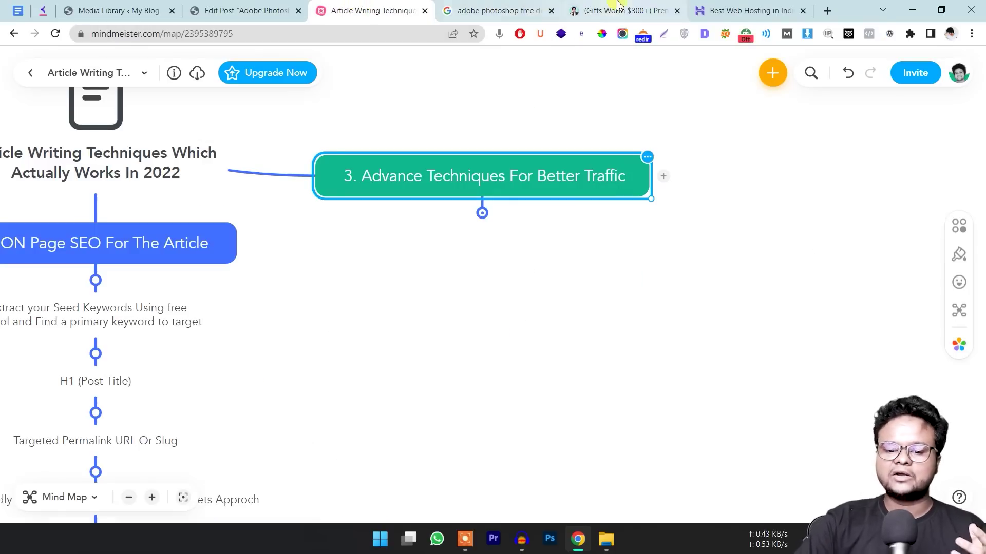
left_click(606, 10)
scroll(556, 172, "up", 3)
scroll(379, 264, "up", 4)
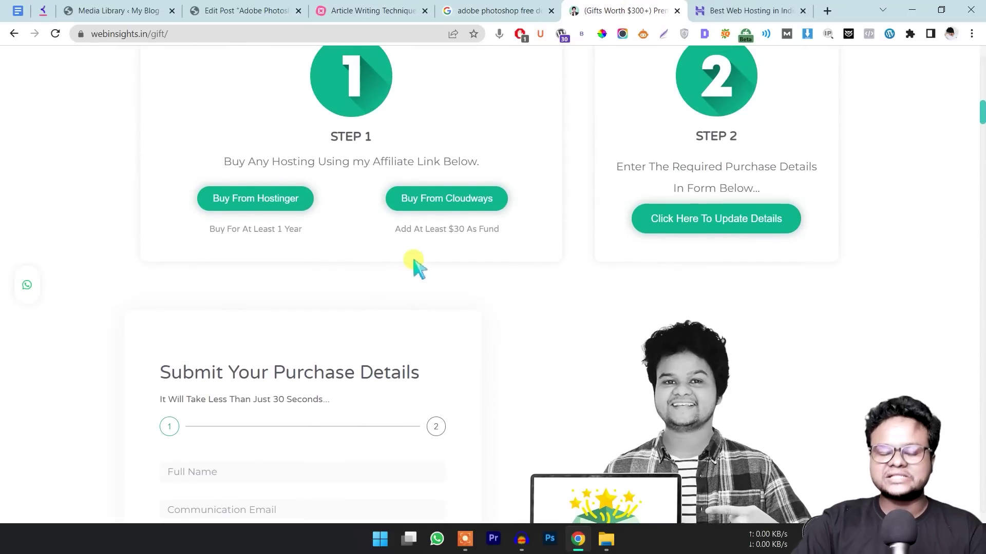
scroll(413, 261, "up", 15)
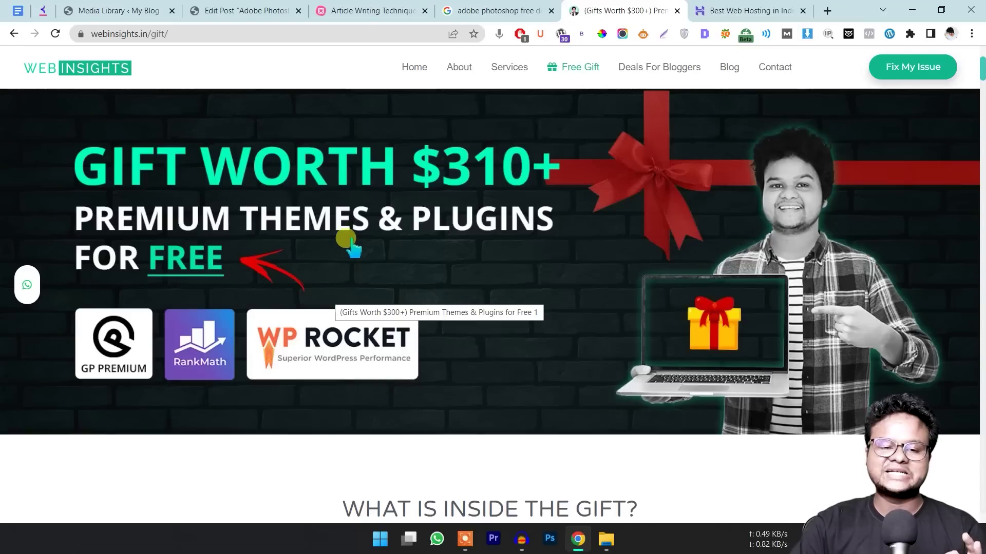
left_click(459, 12)
left_click(632, 8)
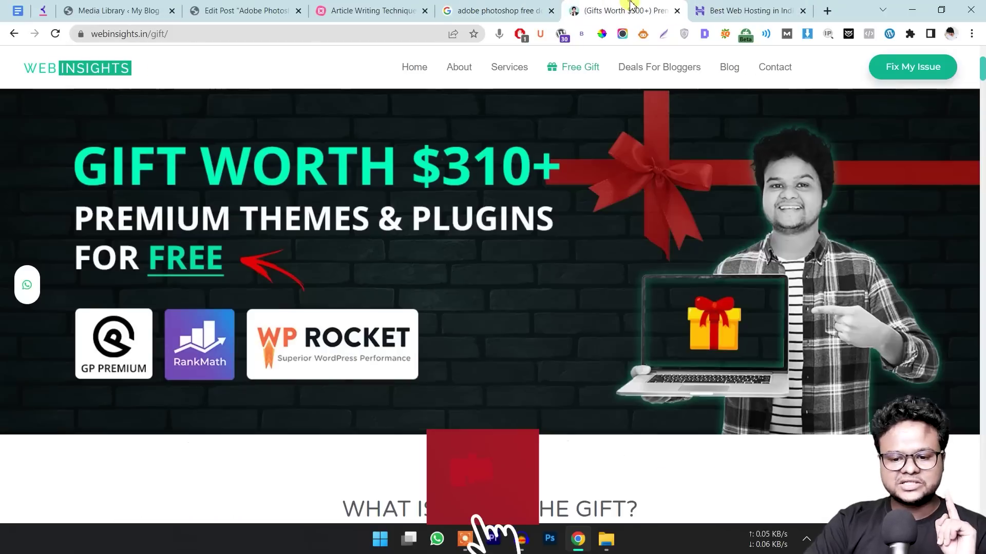
left_click(495, 8)
left_click(627, 9)
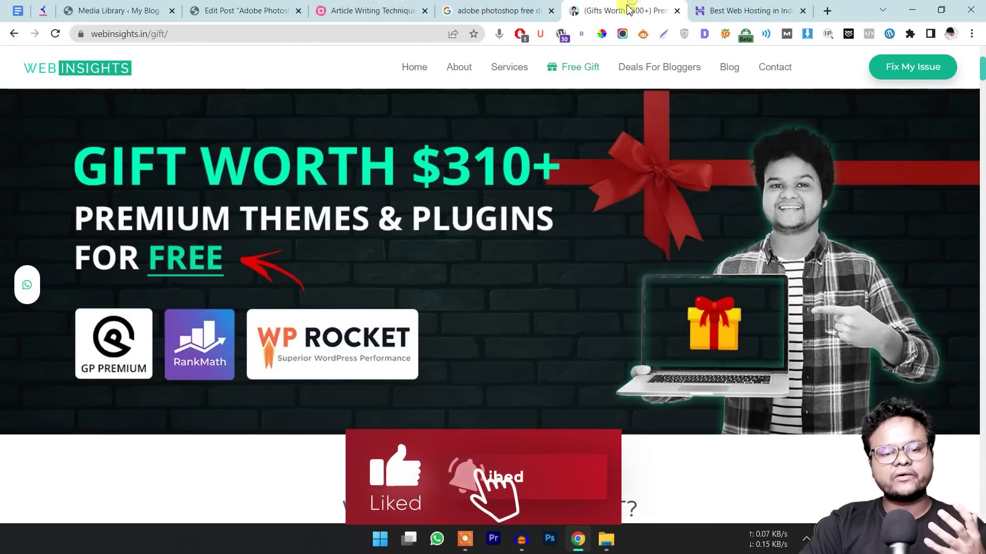
Return to the article writing mind map and reveal the first point under "3. Advance Techniques For Better Traffic".
left_click(742, 10)
left_click(450, 5)
left_click(373, 7)
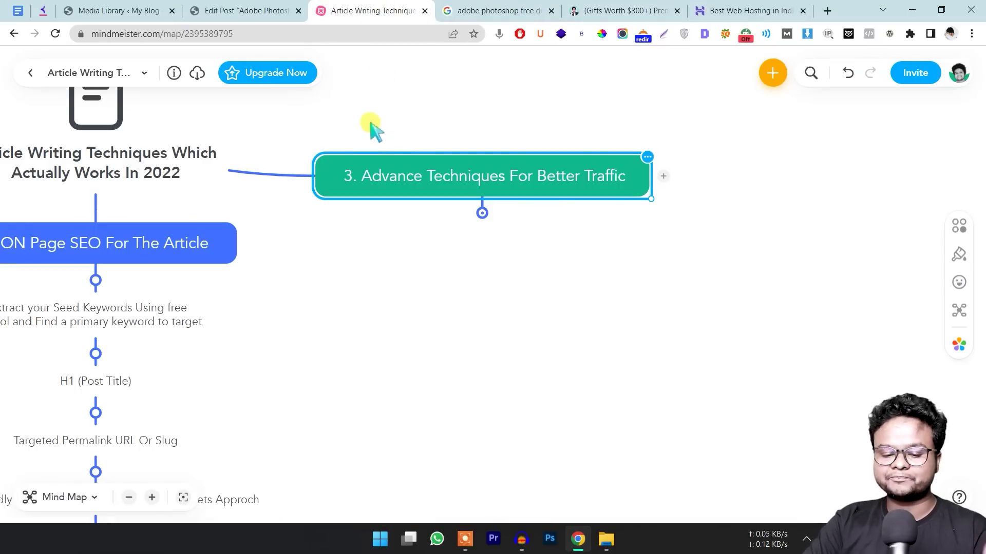
left_click(483, 213)
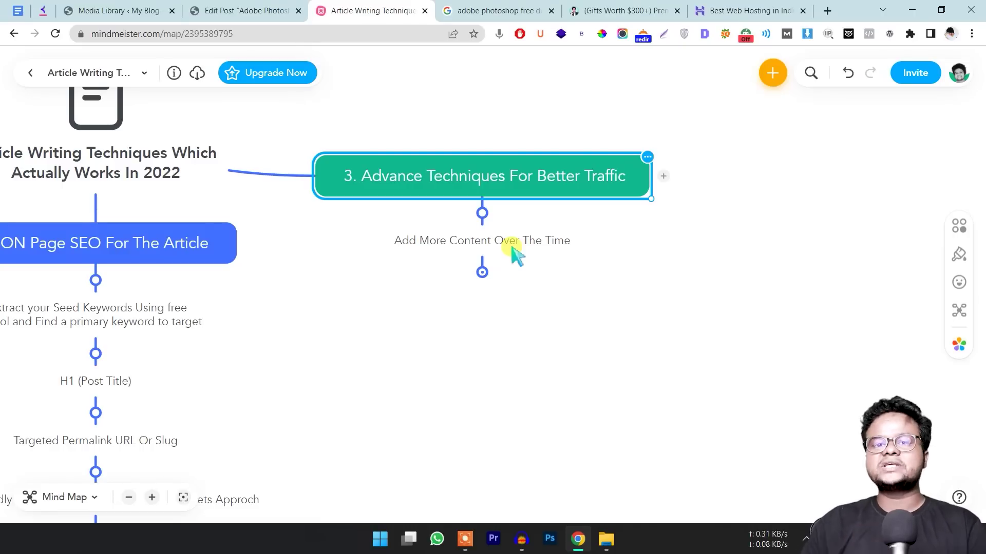
Open a new Incognito window and search Google for "cloudways coupon".
left_click(971, 33)
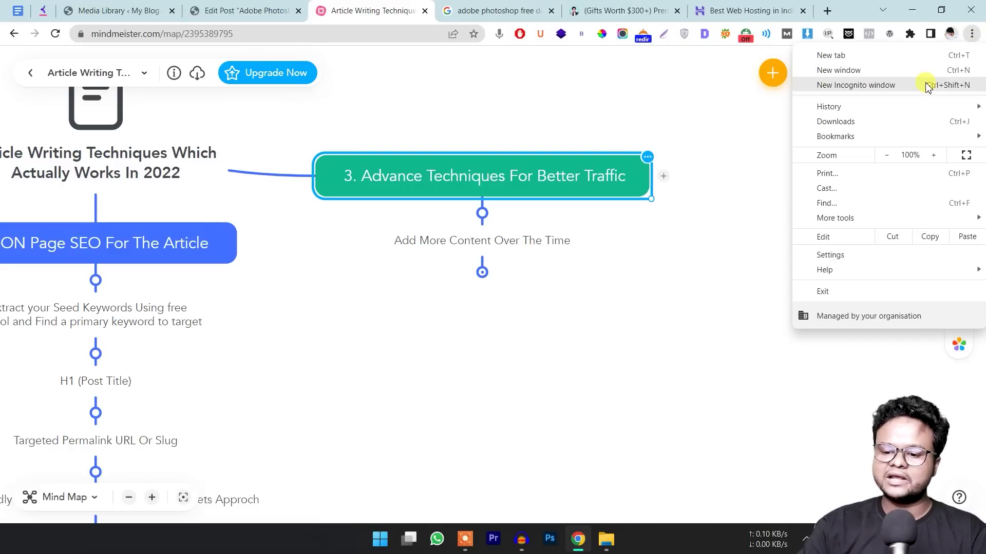
left_click(916, 84)
type("cloudu")
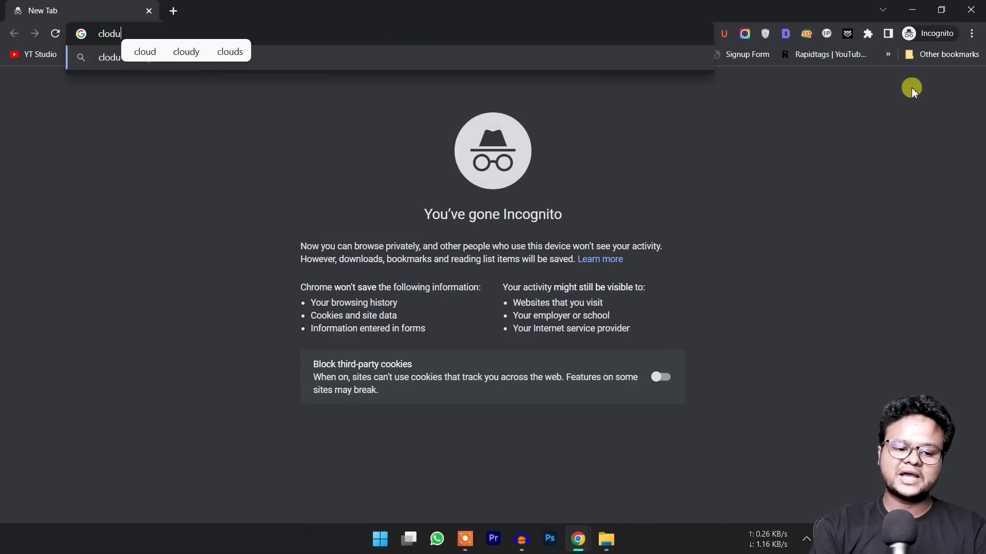
key("BackSpace")
key("BackSpace")
key("BackSpace")
type("udways c")
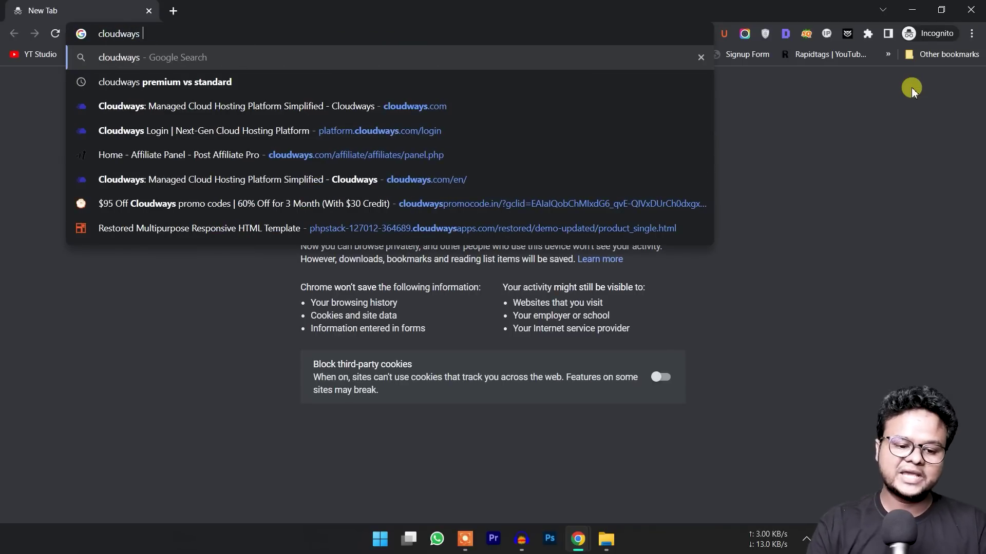
key("Down")
key("Down")
key("Return")
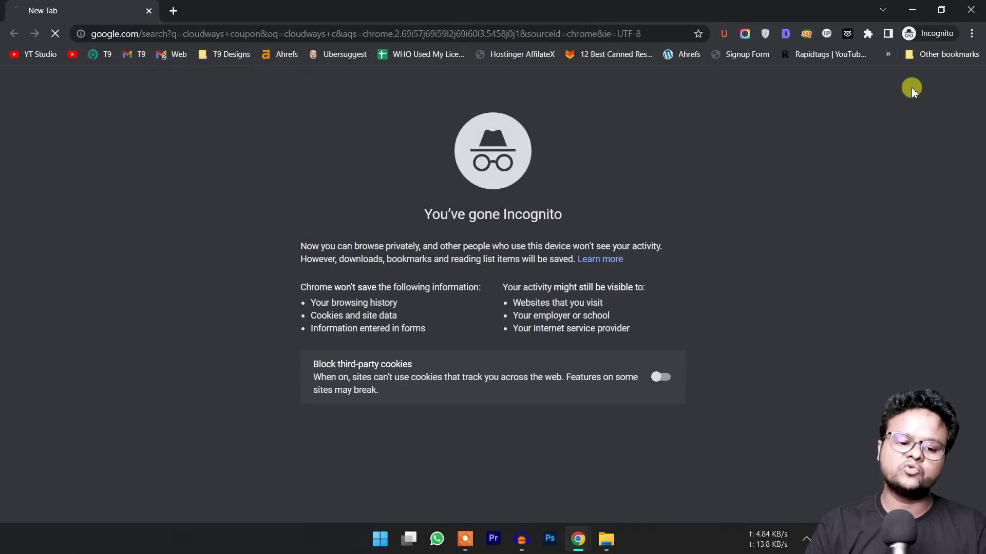
Compare the Domain Authority of the webinsights.in result with the competing sites ranking for "cloudways coupon".
scroll(216, 185, "down", 1)
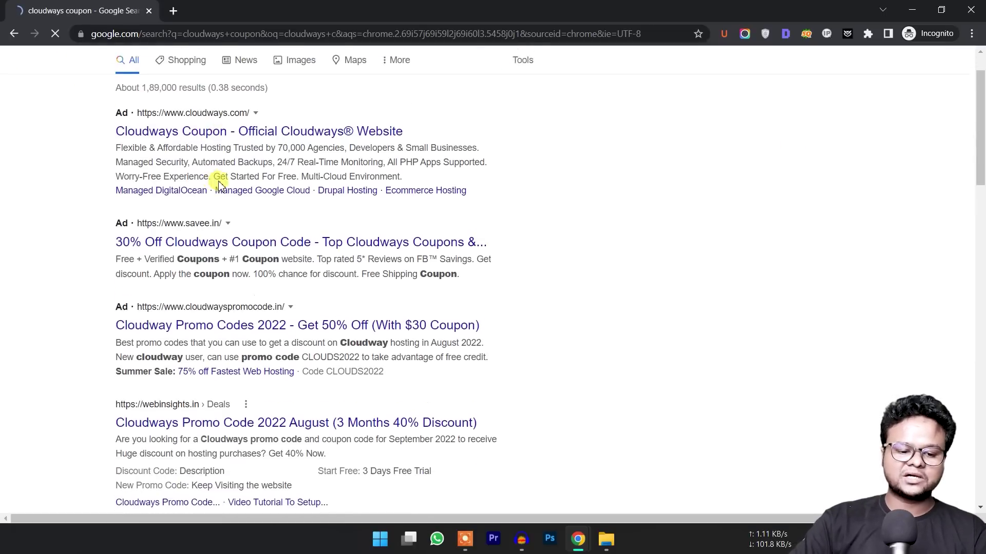
scroll(184, 318, "down", 3)
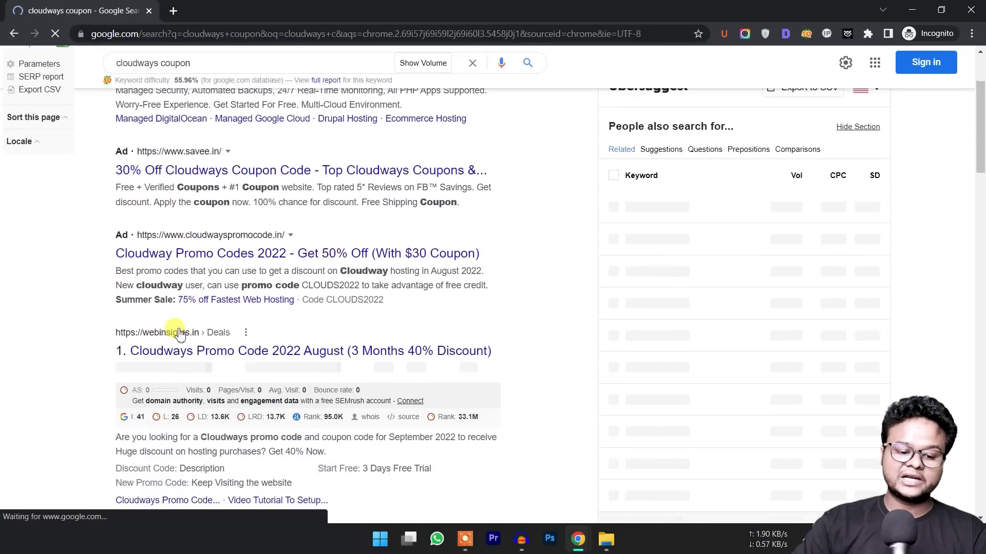
key("F5")
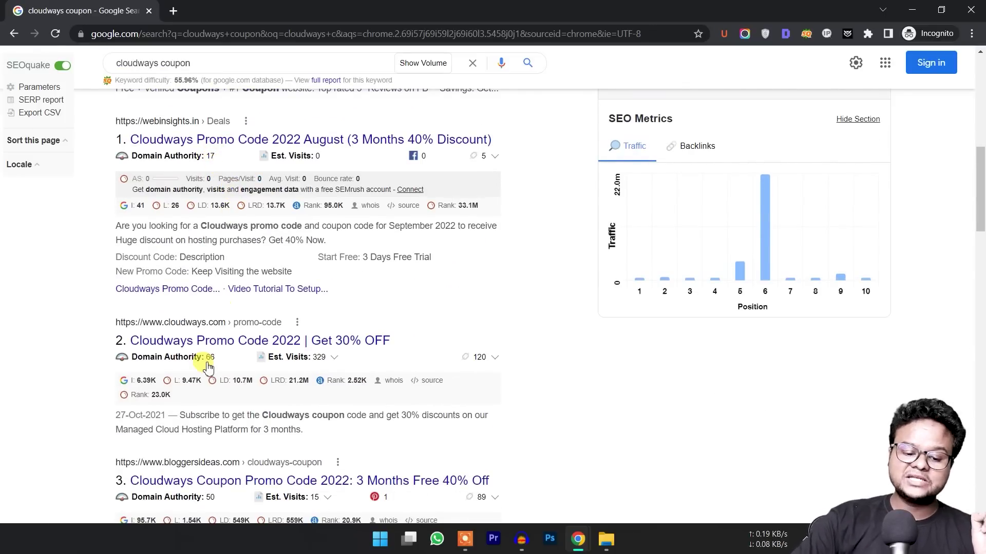
scroll(207, 365, "down", 4)
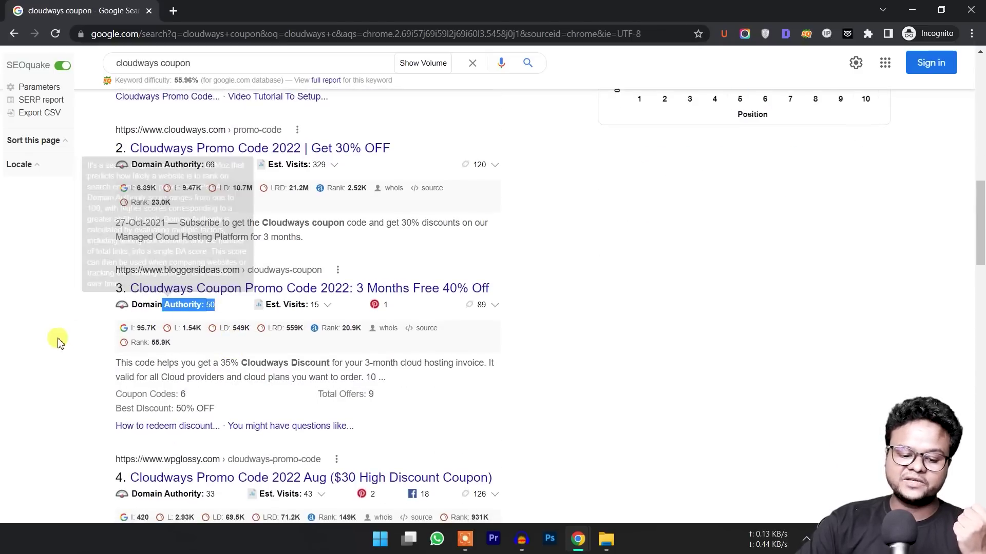
scroll(215, 367, "down", 3)
scroll(216, 367, "down", 5)
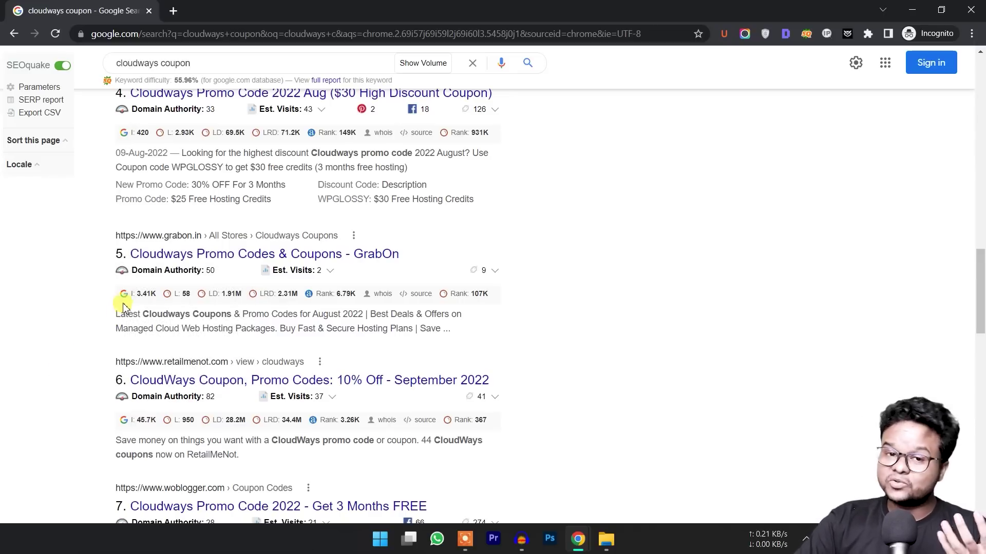
scroll(133, 307, "up", 15)
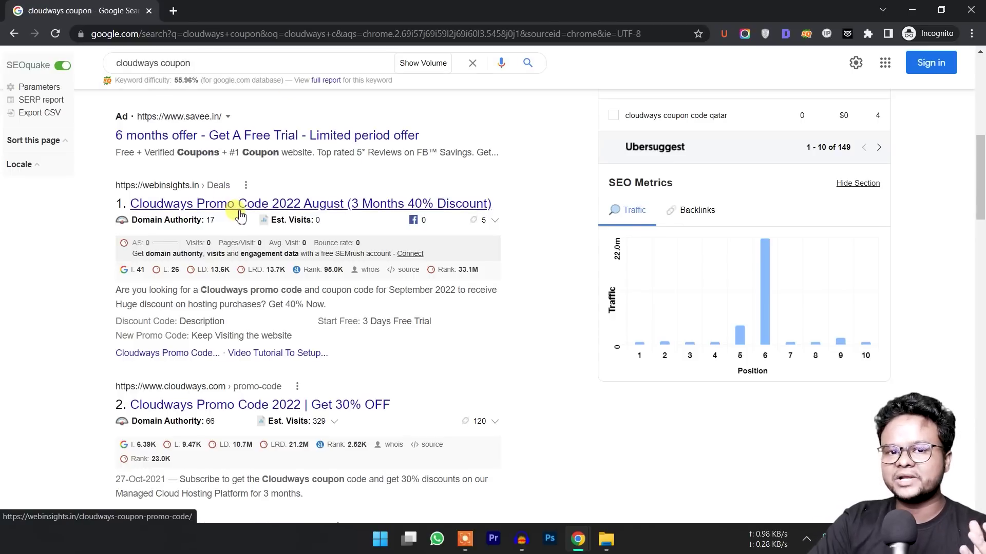
Open the webinsights.in Cloudways Promo Code article in a new tab and go to its table of contents.
middle_click(256, 206)
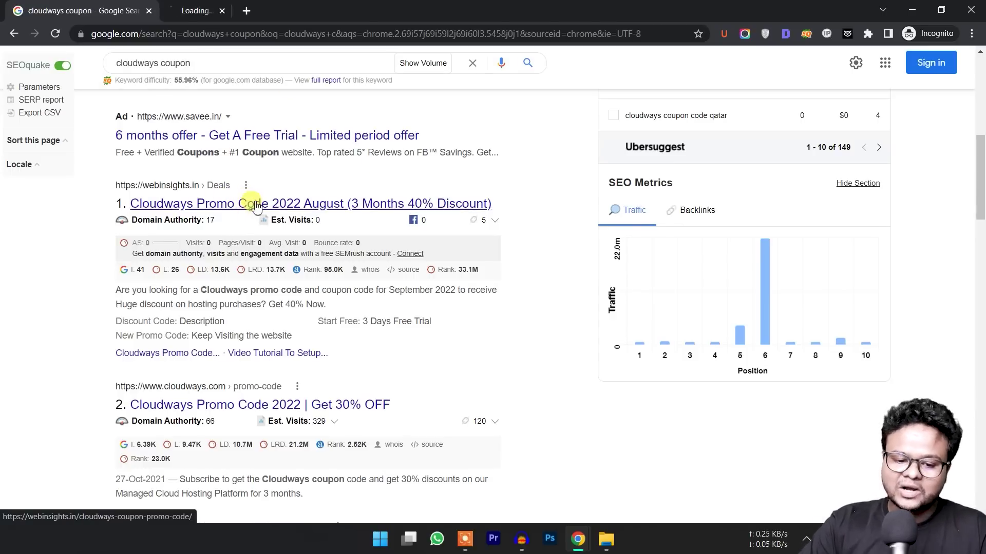
left_click(233, 11)
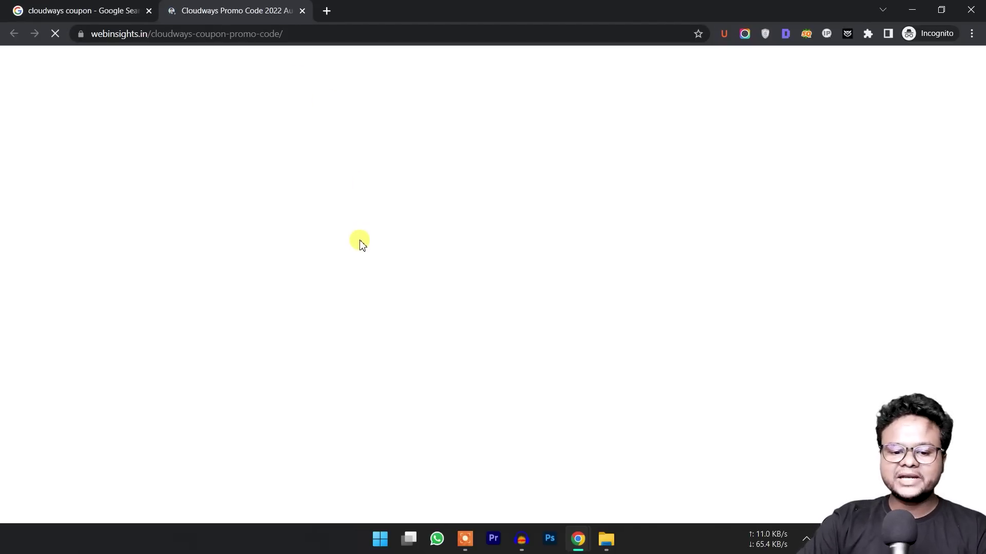
scroll(374, 248, "down", 7)
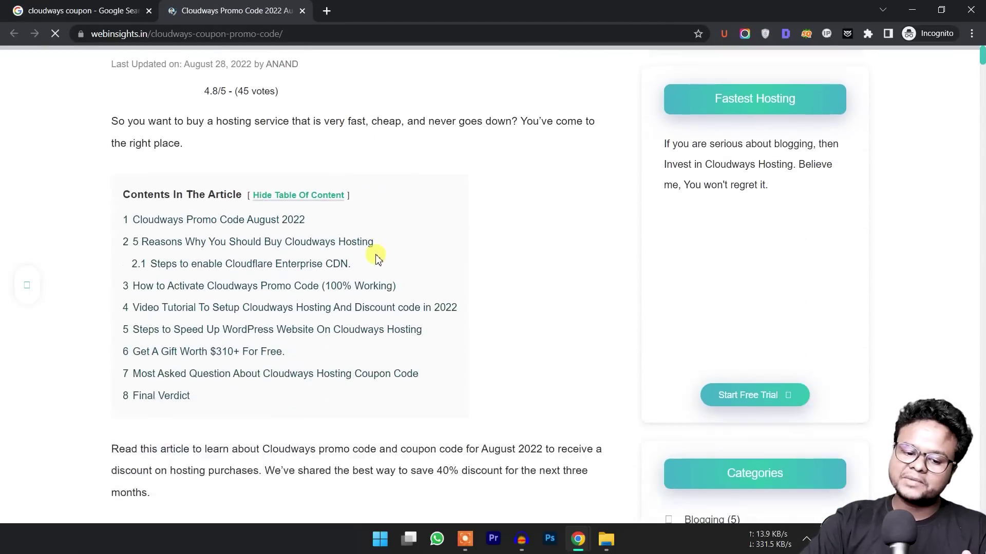
Skim the Cloudways Promo Code article's sections, return to its beginning, and select "Add More Content Over The Time" in the mind map.
scroll(378, 256, "down", 15)
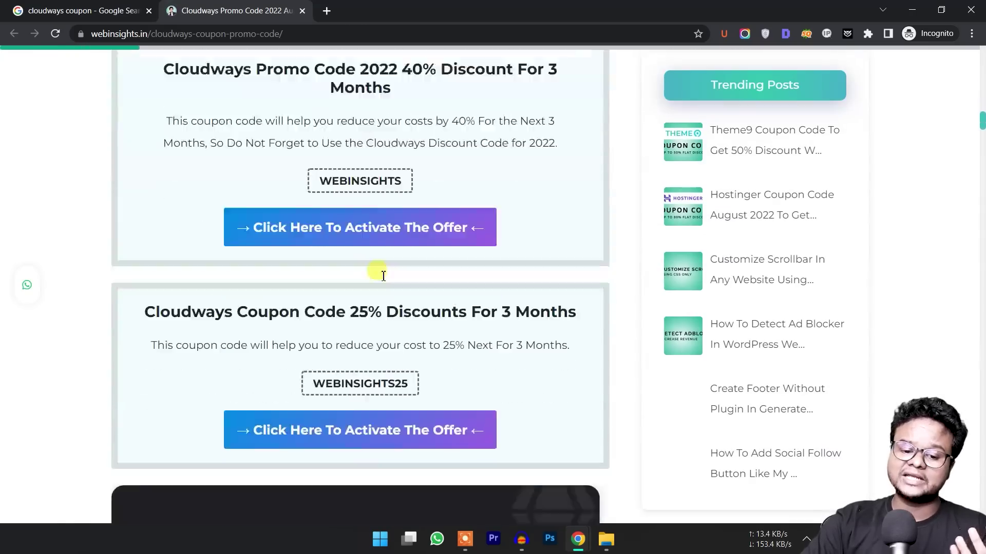
scroll(383, 276, "down", 15)
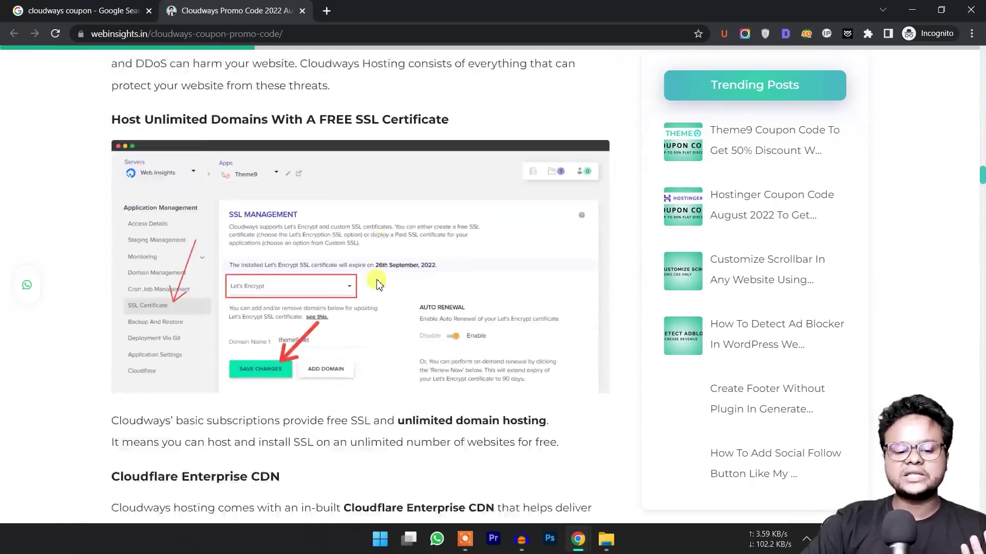
scroll(377, 284, "down", 10)
scroll(377, 284, "up", 20)
scroll(377, 283, "up", 20)
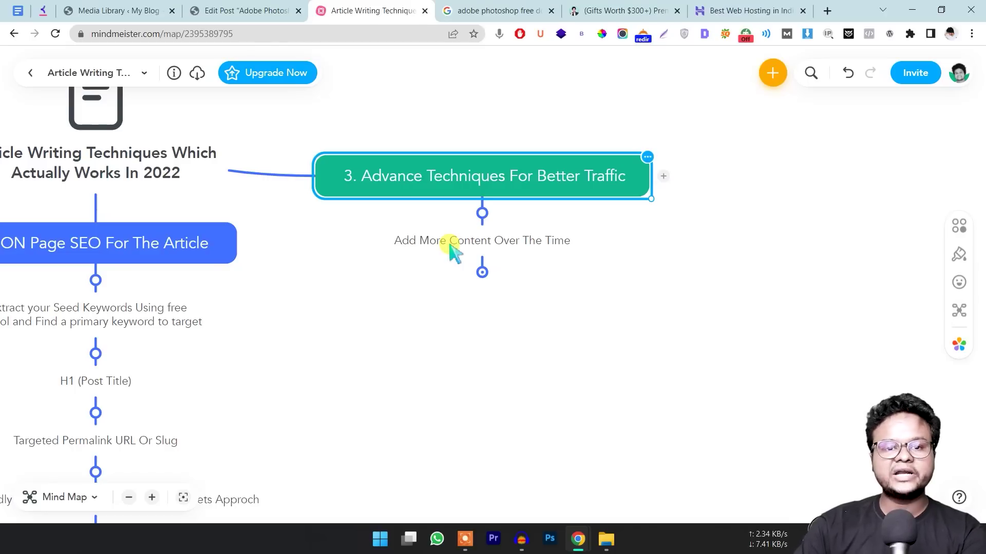
left_click(456, 246)
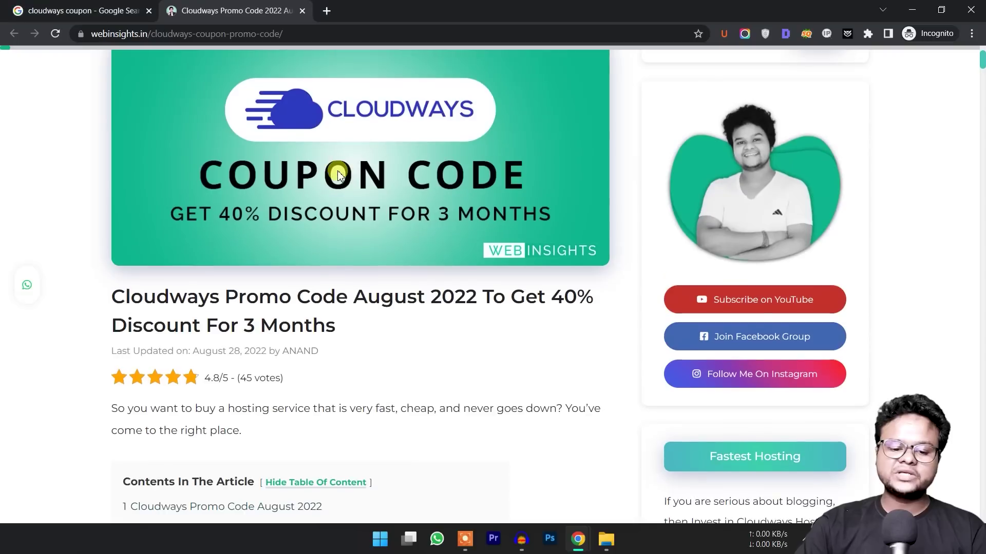
Review the Cloudways article from its title through the coupon boxes, performance, security and SSL sections to the Cloudflare Enterprise CDN part.
scroll(389, 254, "down", 15)
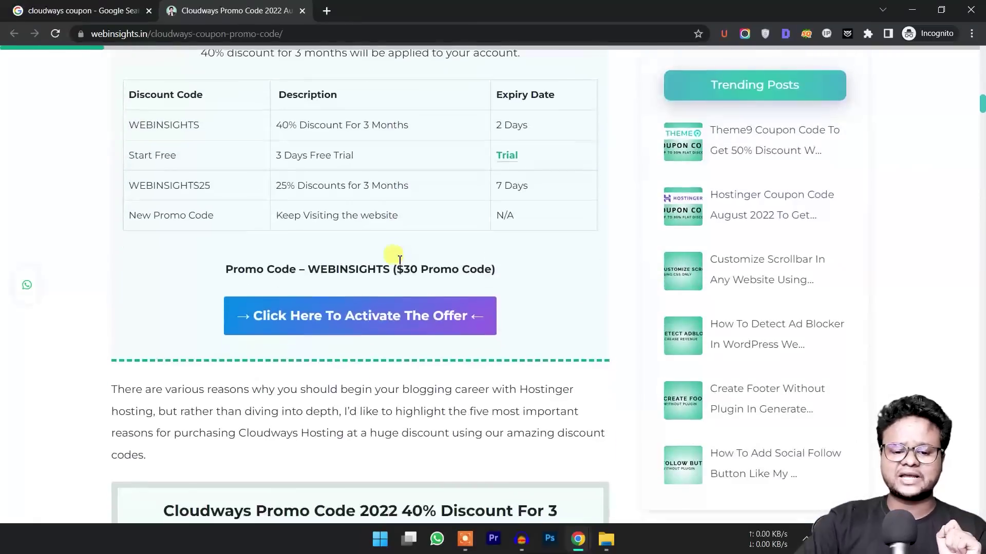
scroll(401, 264, "up", 15)
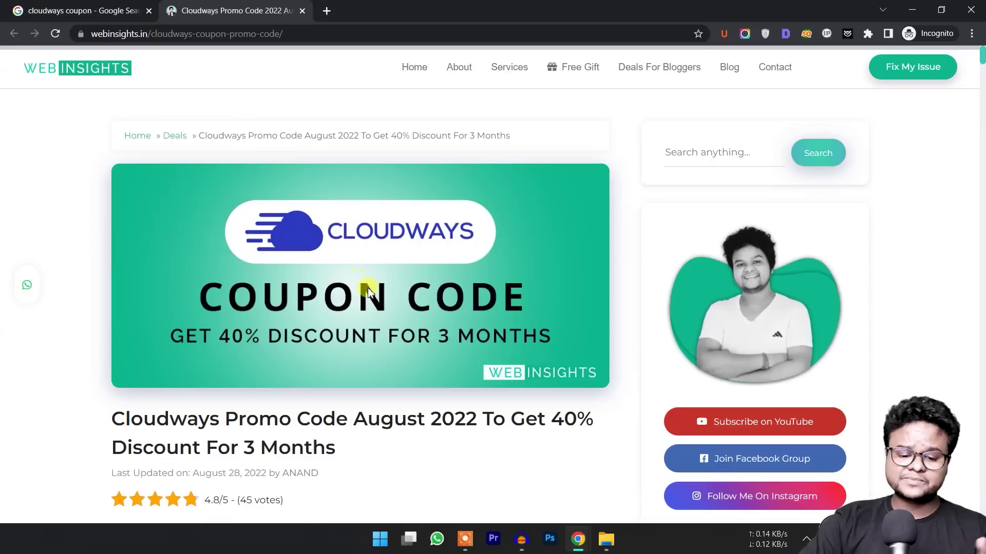
scroll(365, 308, "down", 6)
scroll(362, 345, "down", 15)
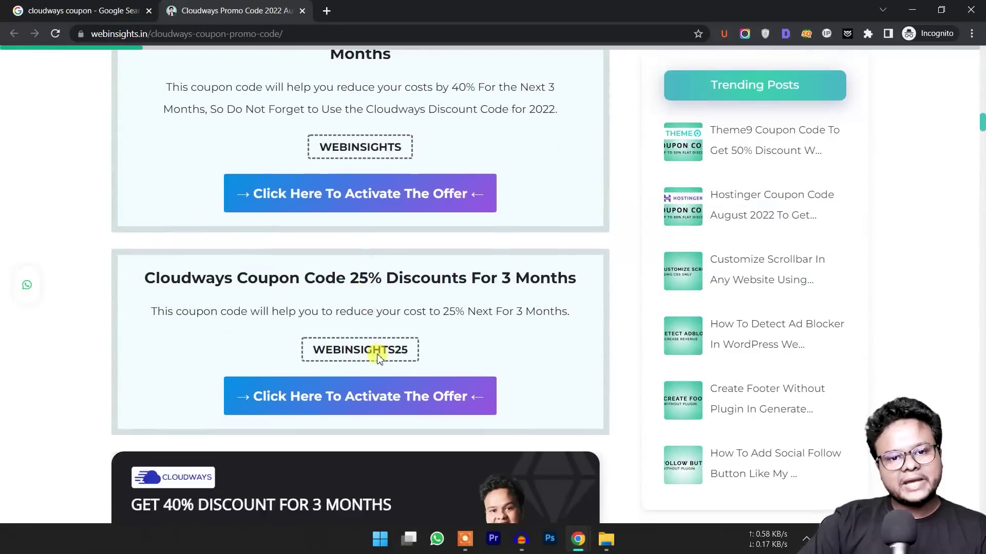
scroll(381, 355, "down", 10)
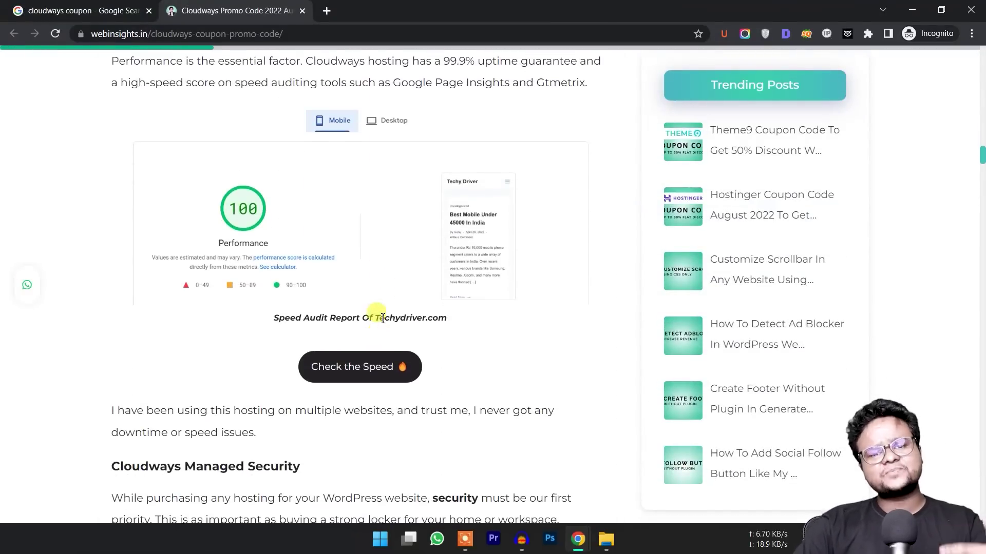
scroll(388, 289, "down", 4)
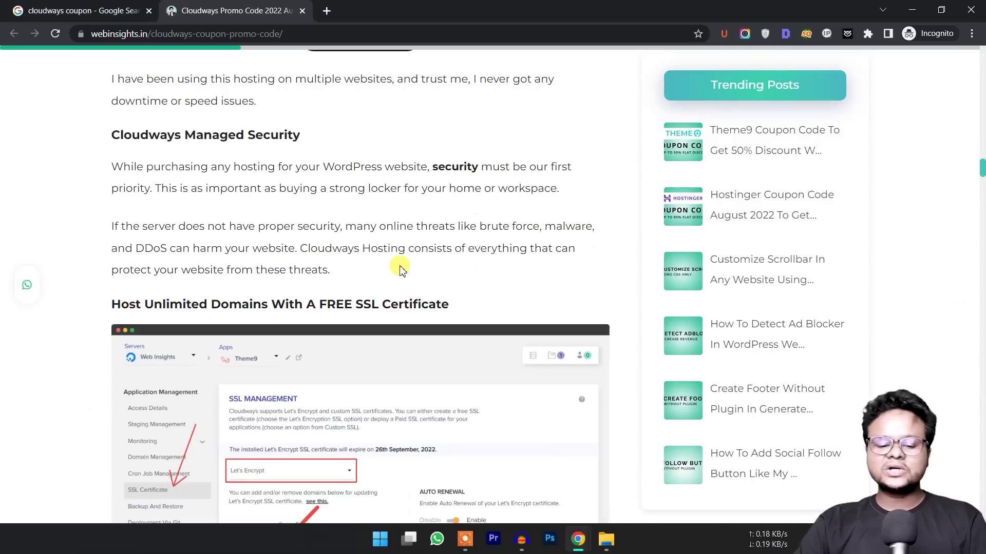
scroll(400, 271, "down", 12)
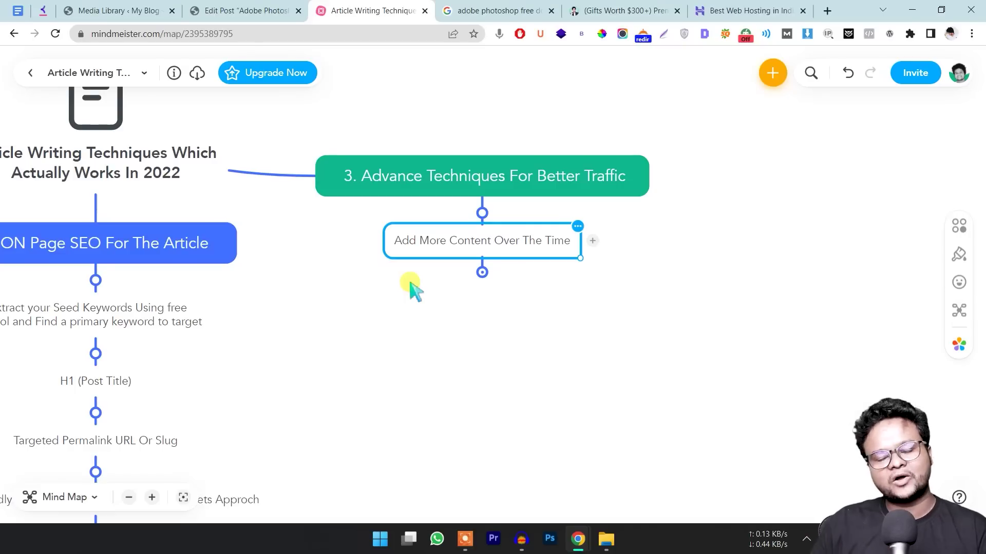
Reveal the second advanced technique in the mind map, and jump from the article's table of contents to "Steps to enable Cloudflare Enterprise CDN".
left_click(482, 272)
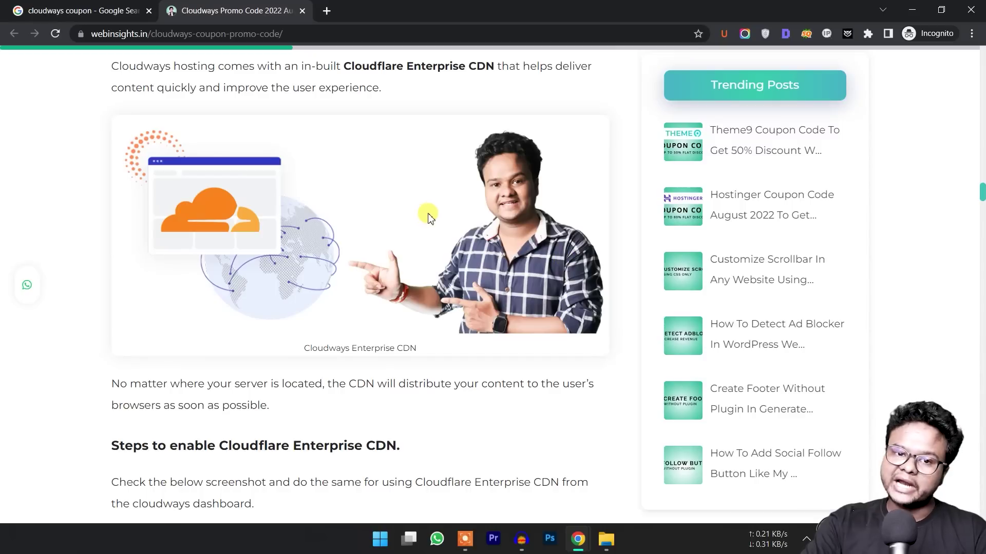
scroll(343, 314, "up", 15)
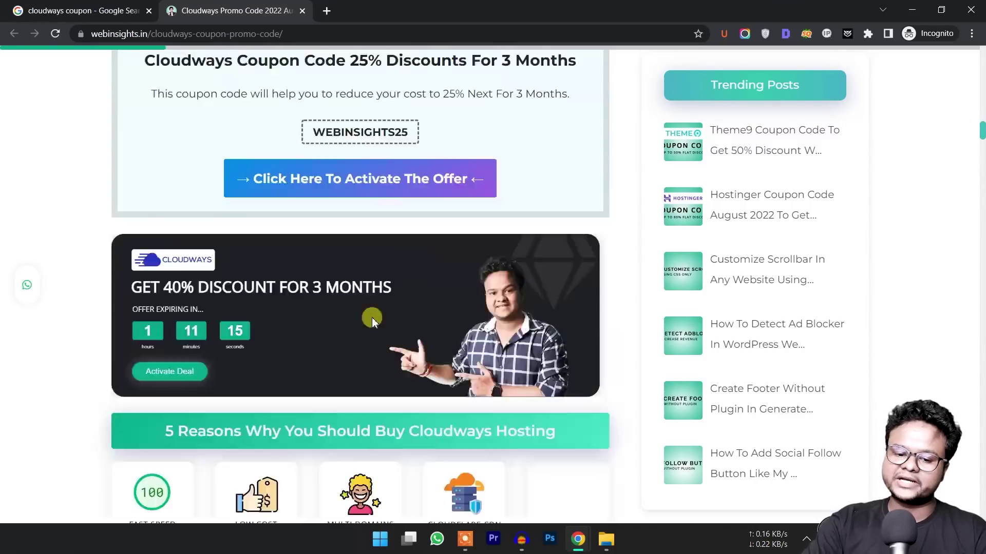
scroll(372, 317, "up", 10)
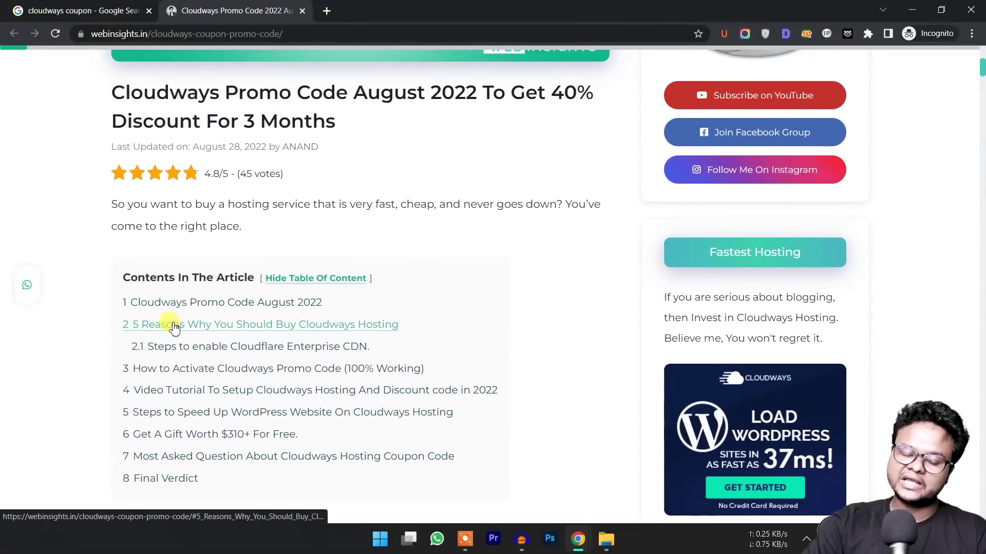
scroll(226, 281, "down", 2)
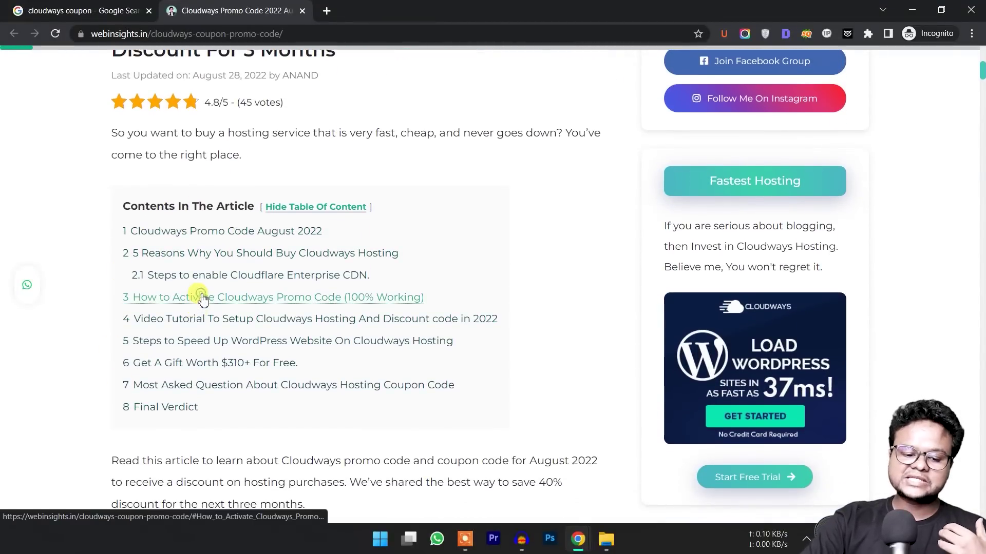
left_click(215, 277)
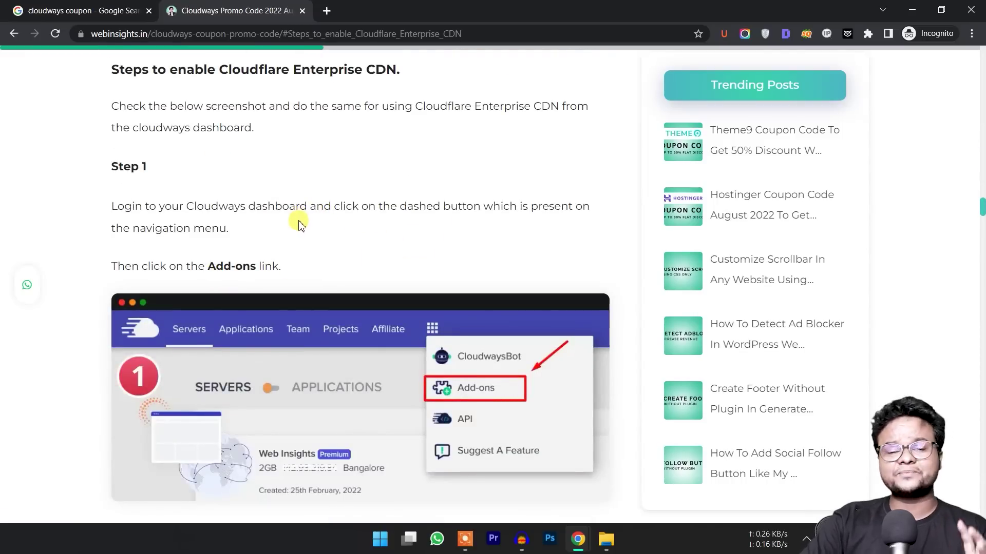
Check the sitelinks under the webinsights.in result for "cloudways coupon", and compare them with the article's table of contents.
left_click(123, 10)
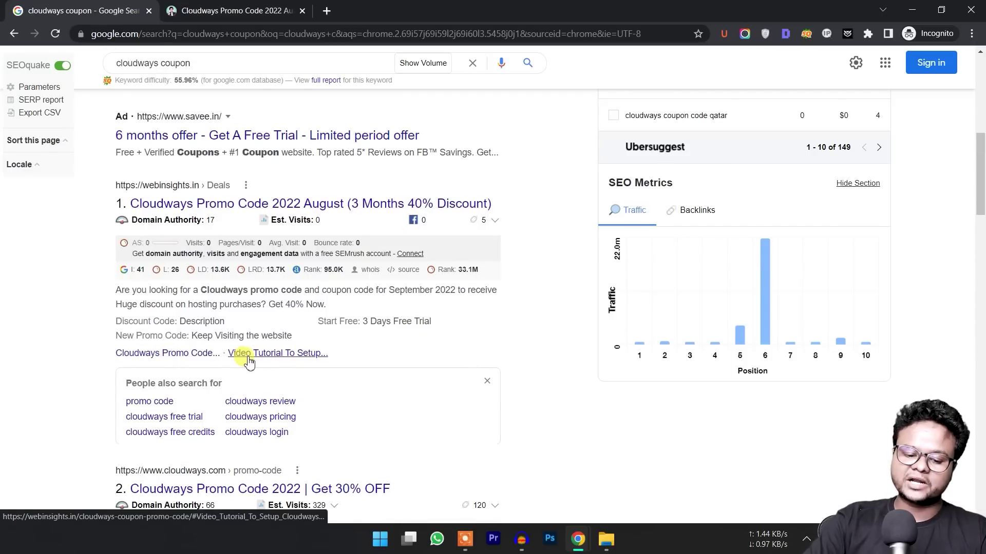
scroll(249, 357, "down", 2)
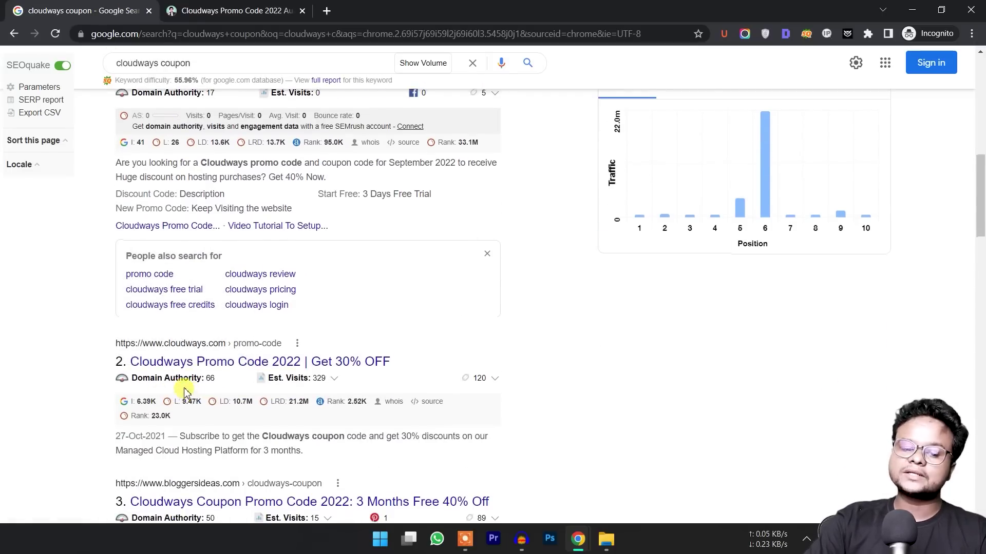
scroll(195, 382, "up", 2)
left_click(239, 10)
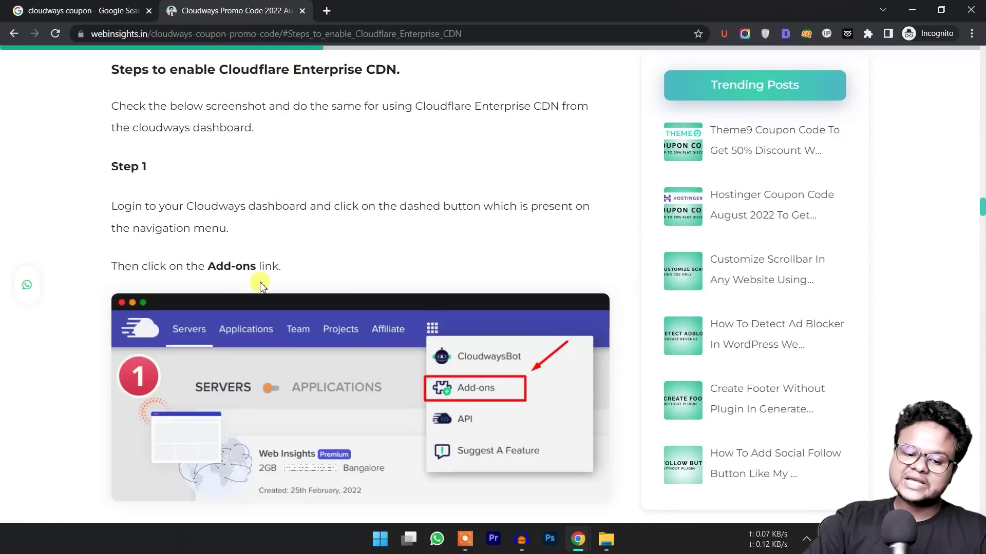
scroll(277, 277, "up", 15)
scroll(283, 275, "up", 10)
scroll(296, 287, "down", 3)
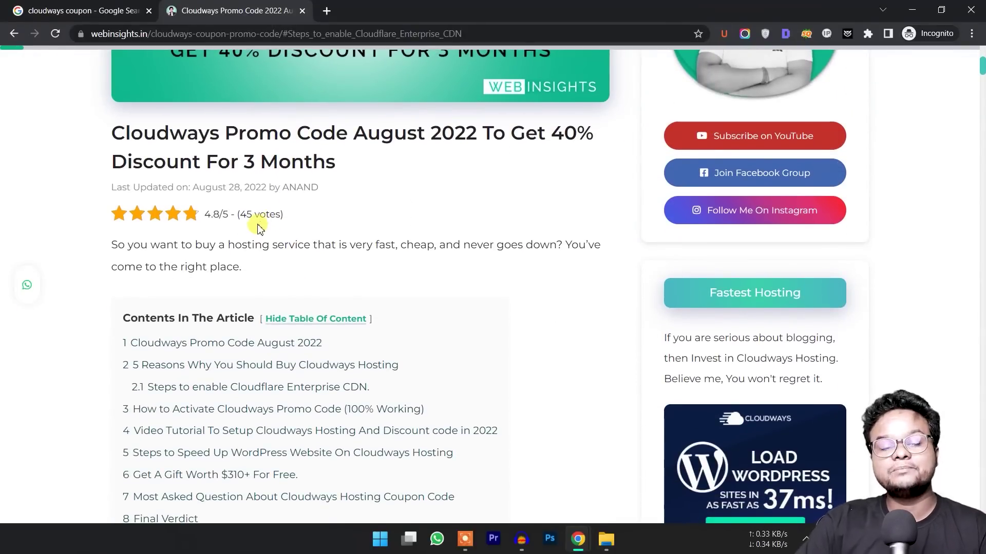
Show the "cloudways coupon" Google results in the developer tools' responsive mobile view and reload the page.
left_click(78, 6)
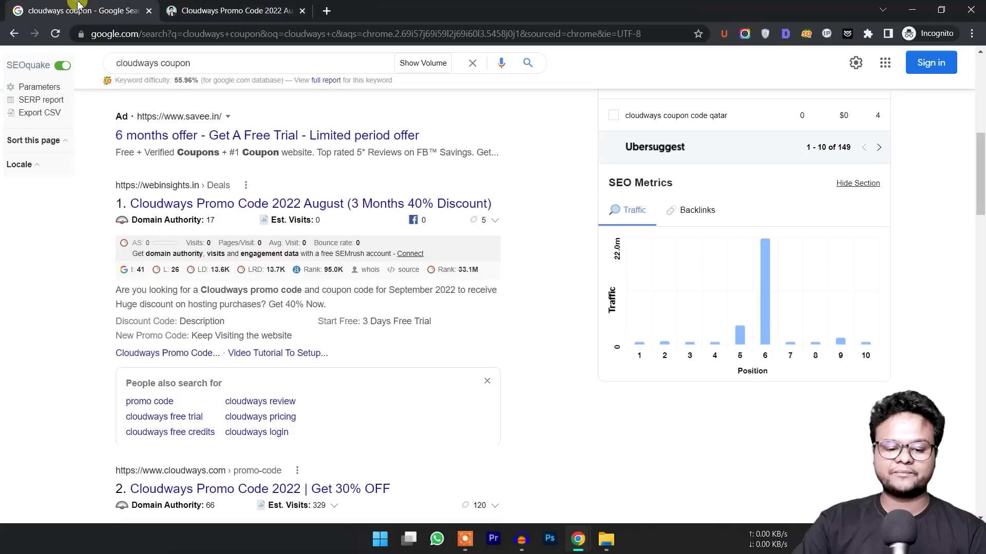
key("ctrl+shift+i")
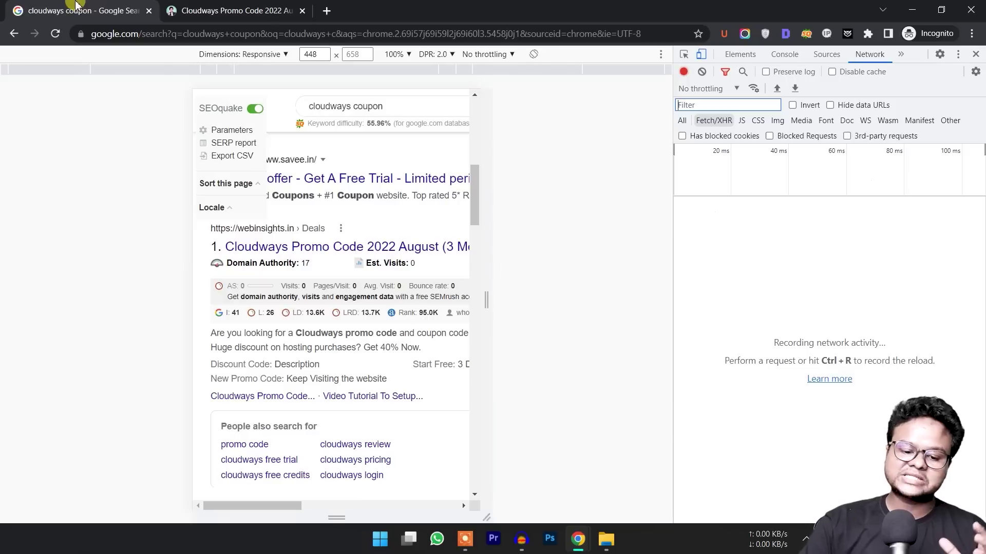
left_click(61, 36)
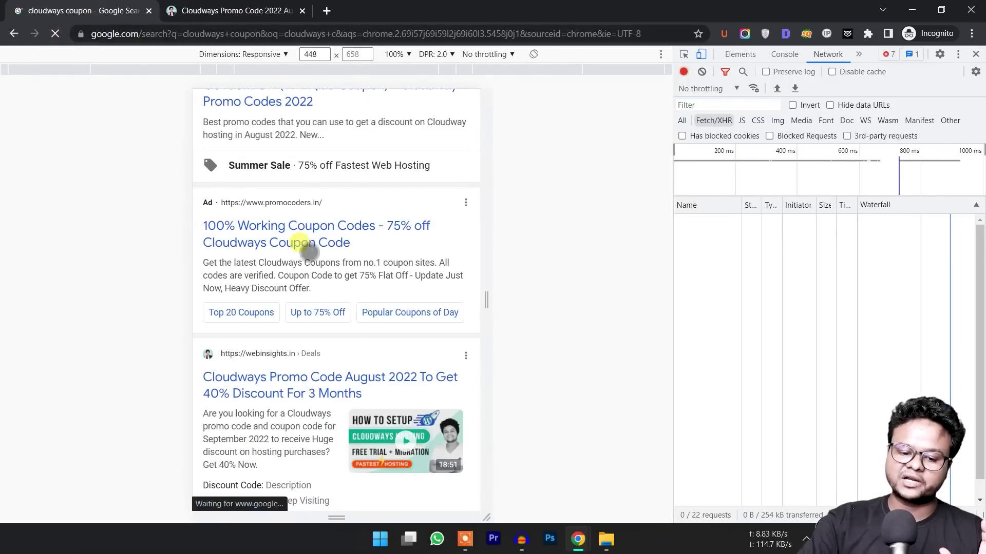
Examine the webinsights.in listing in the mobile results, including its video thumbnail and the swipeable row of sitelinks.
scroll(348, 390, "up", 10)
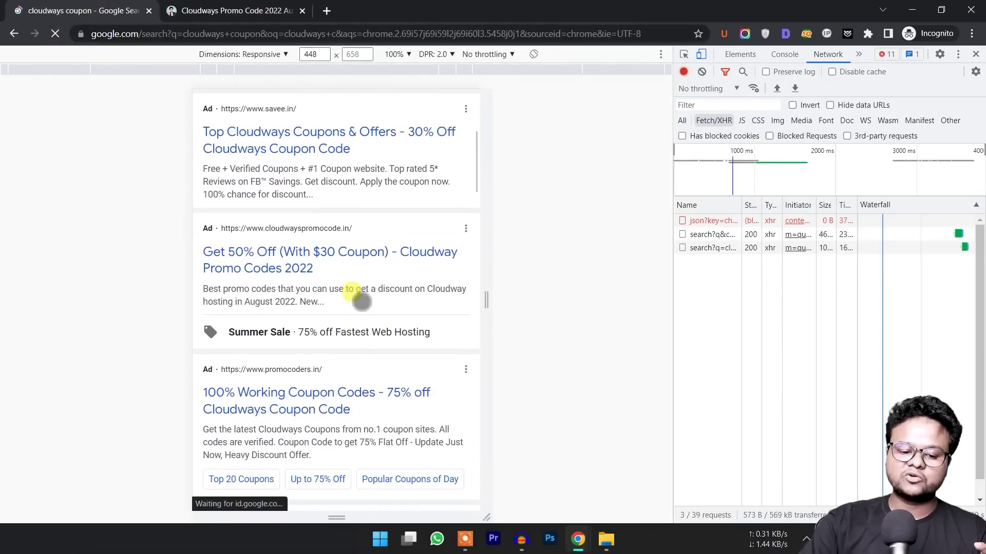
scroll(380, 308, "down", 13)
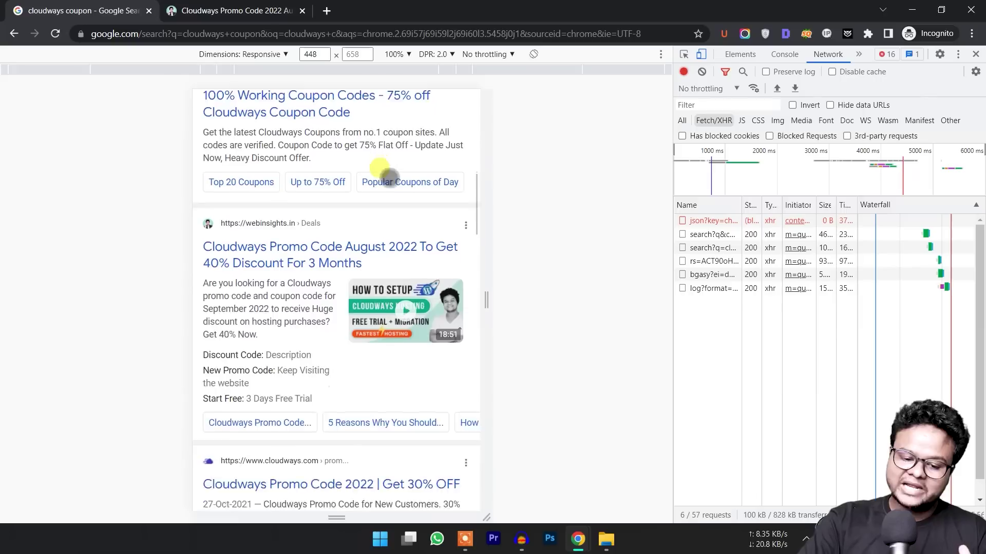
right_click(380, 121)
left_click(123, 182)
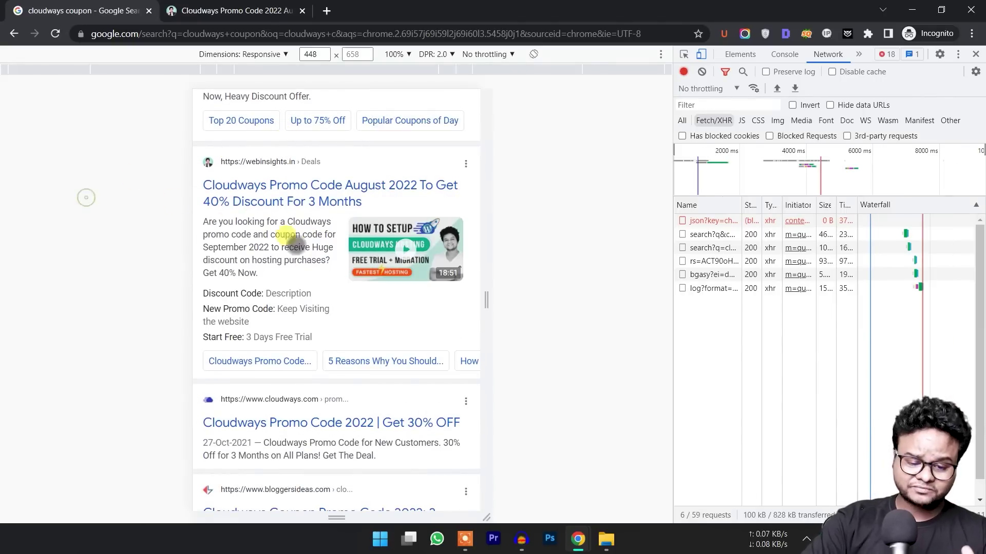
left_click_drag(405, 373, 213, 366)
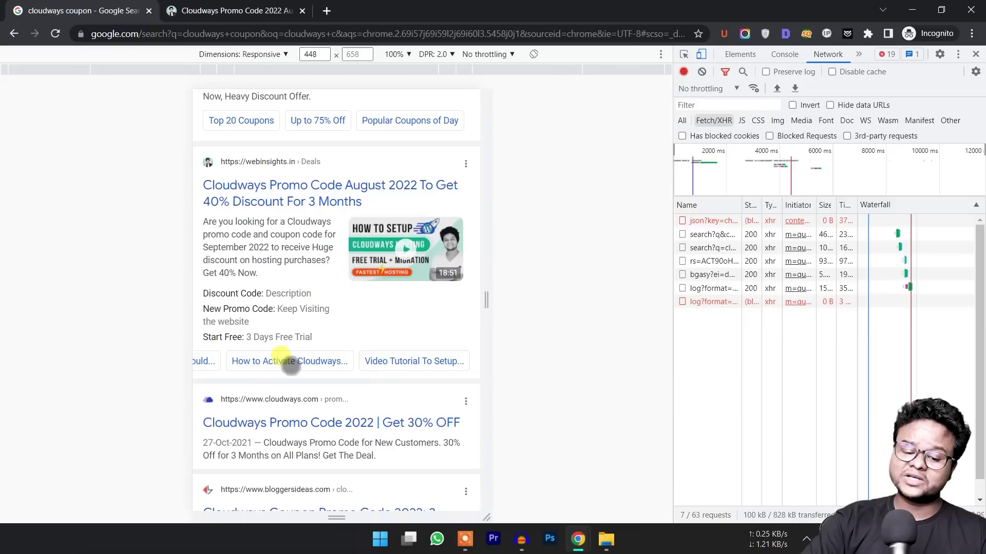
left_click_drag(376, 369, 572, 359)
left_click_drag(407, 369, 249, 387)
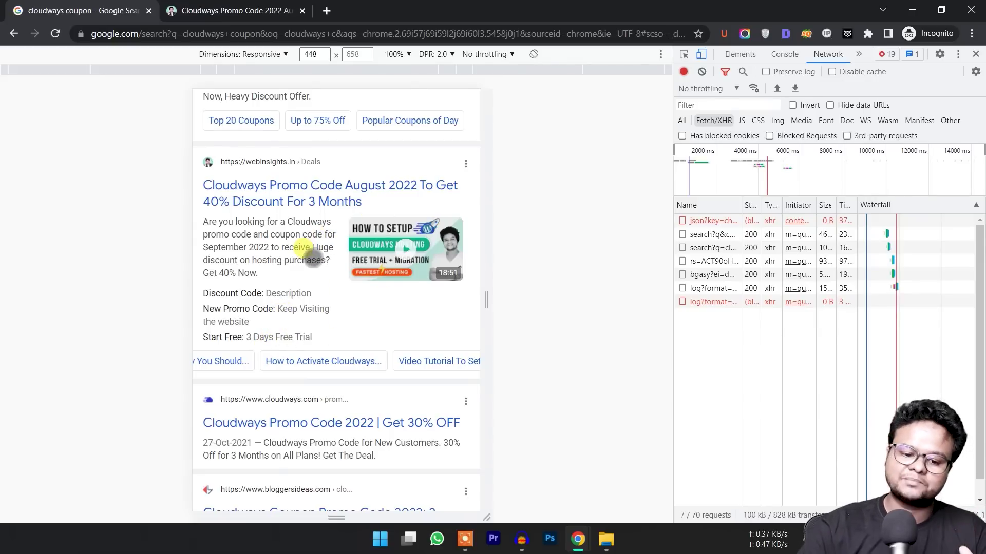
scroll(338, 243, "down", 1)
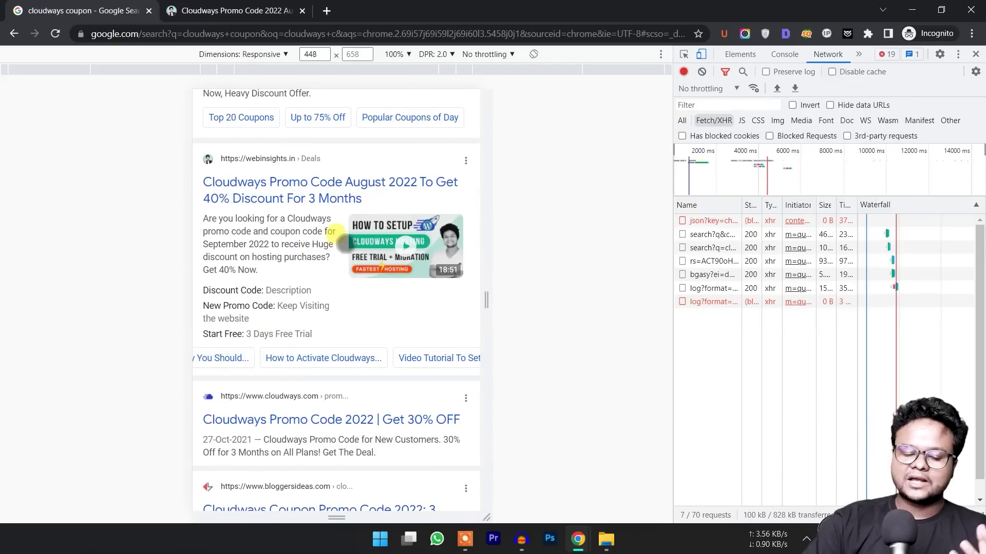
Reveal the point following "Install Table Of Content to get Sitelink Snippets" in the mind map.
left_click(251, 11)
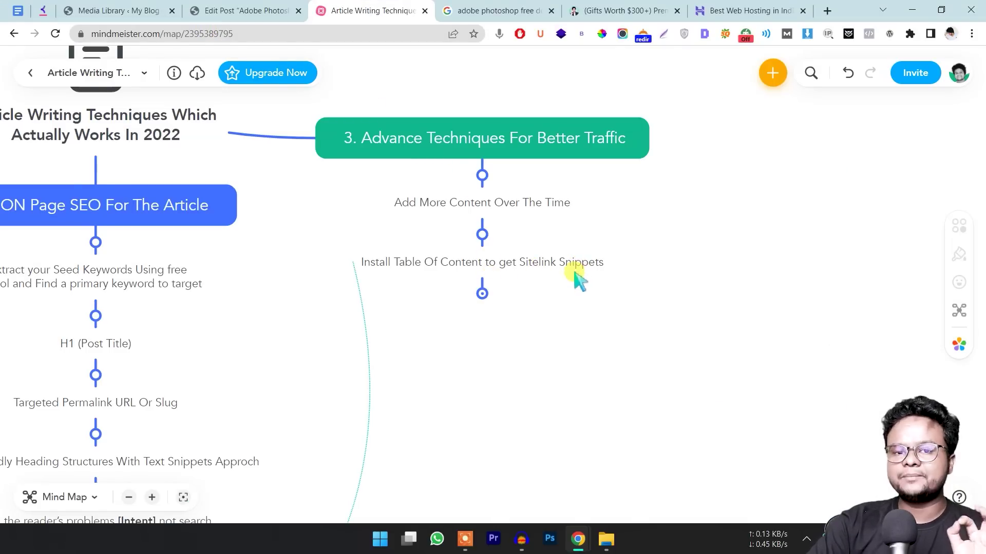
left_click(482, 293)
scroll(502, 306, "down", 2)
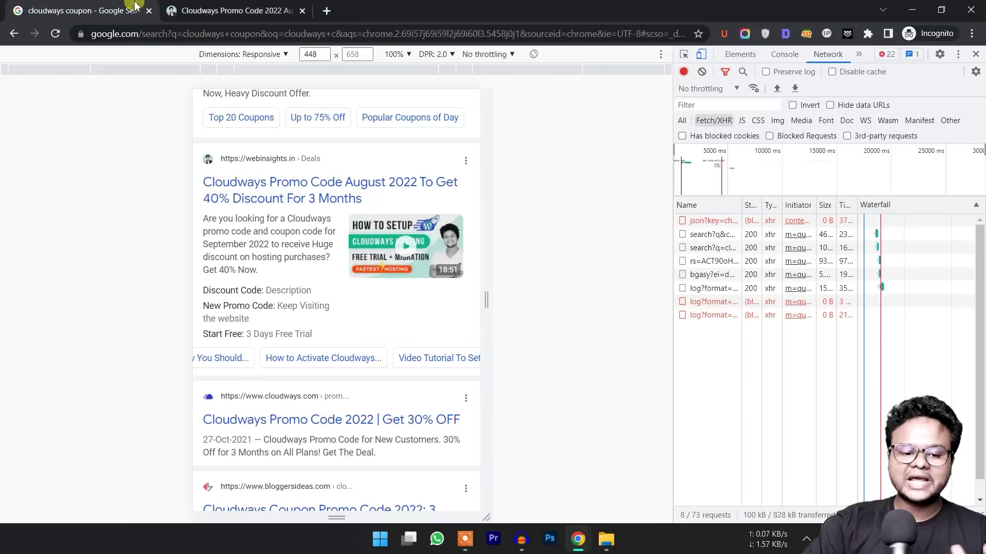
Search Google for "what is nofollow link" in a new Incognito tab.
left_click(327, 10)
type("what is noff")
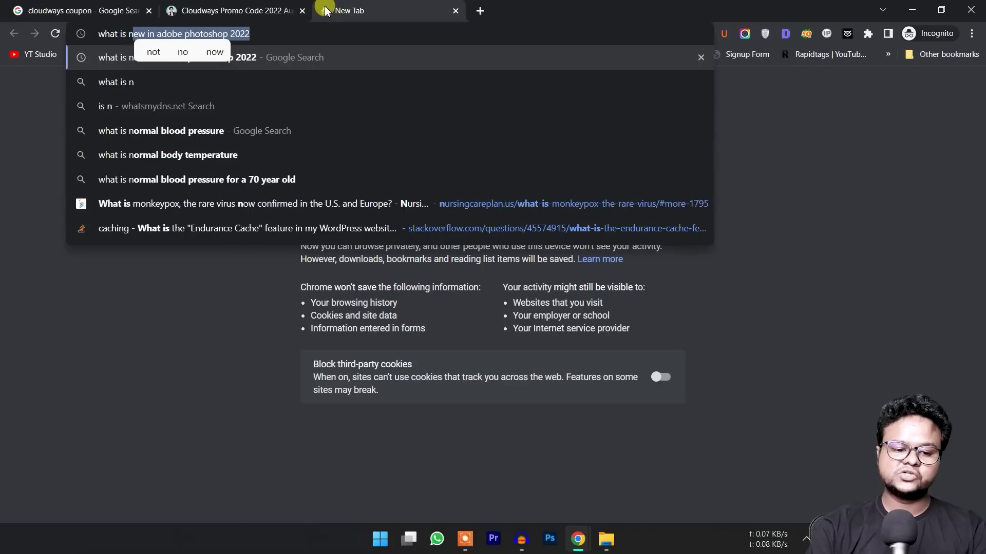
key("BackSpace")
type("ollow link")
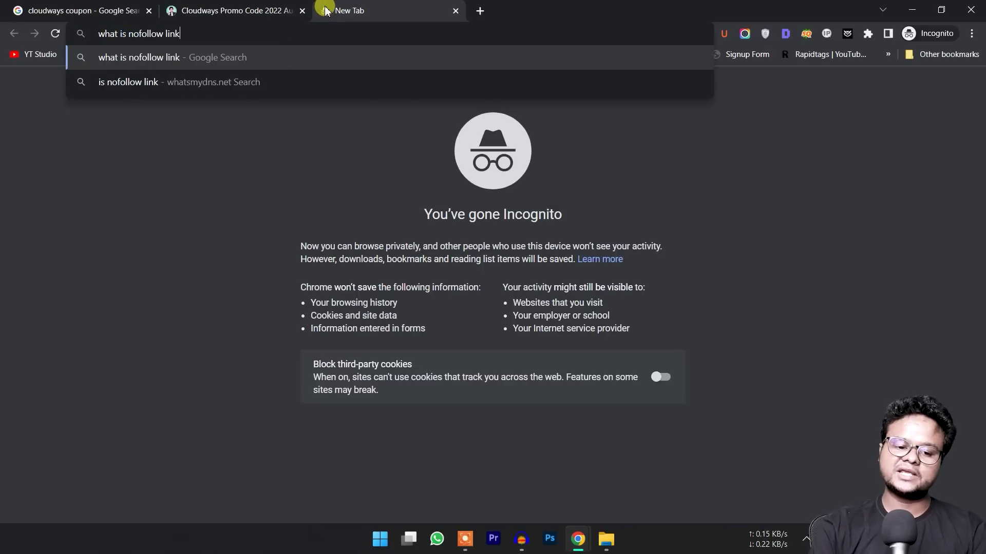
key("Return")
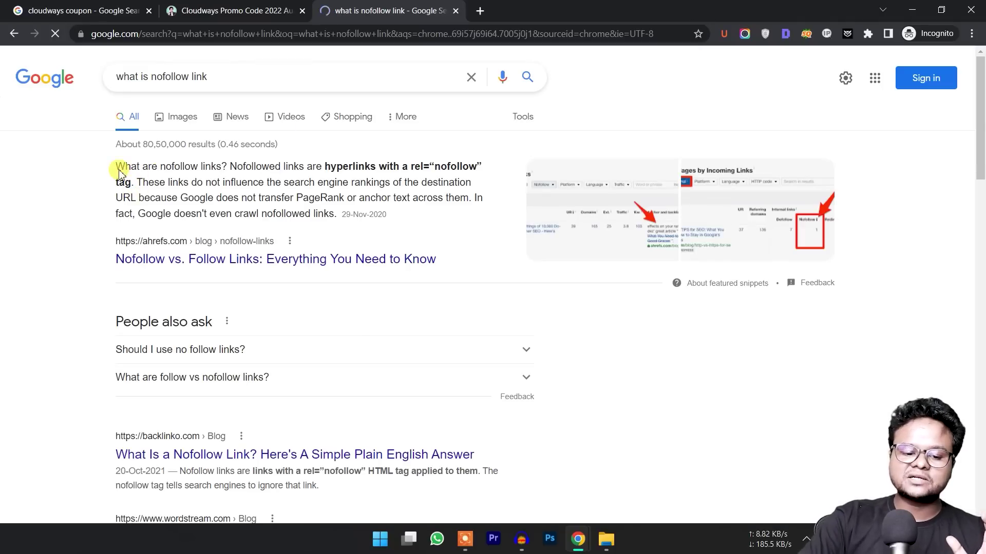
Highlight the ahrefs.com featured snippet text on nofollow links, and dismiss the Ubersuggest search limit note below it.
left_click_drag(116, 167, 387, 216)
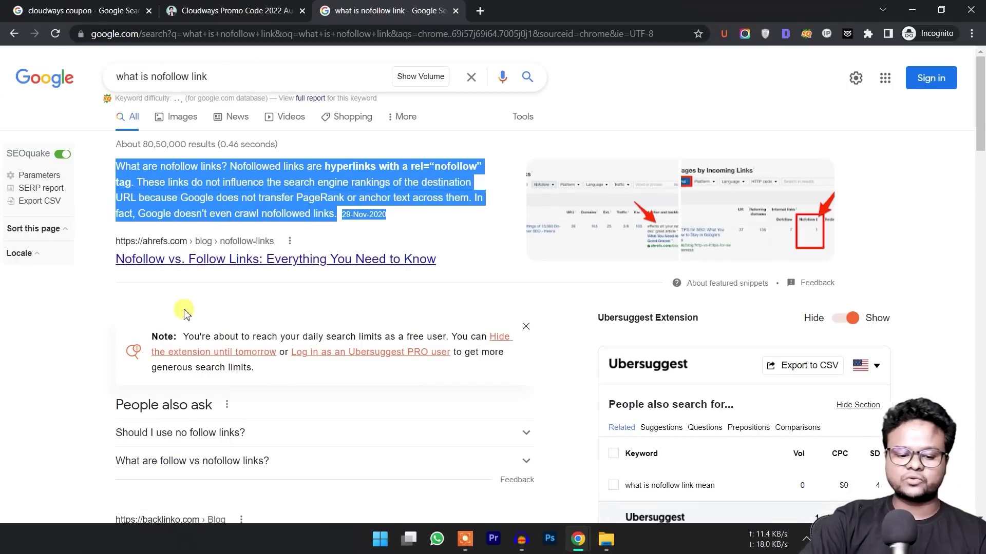
scroll(262, 328, "down", 1)
scroll(263, 328, "down", 2)
left_click(525, 136)
scroll(534, 205, "up", 2)
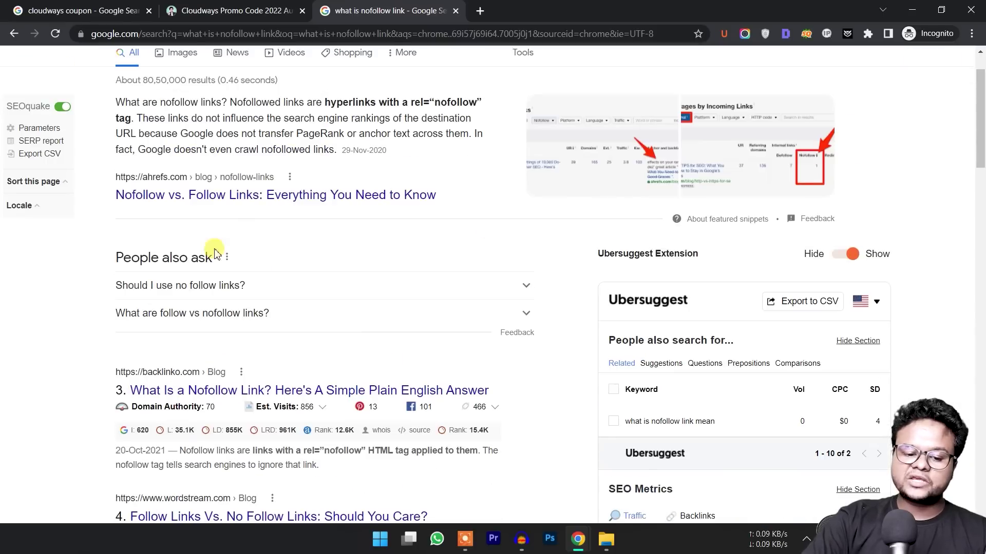
Expand and collapse the question "Should I use no follow links?" under People also ask, and view the snippet above it again.
left_click(212, 287)
left_click(212, 287)
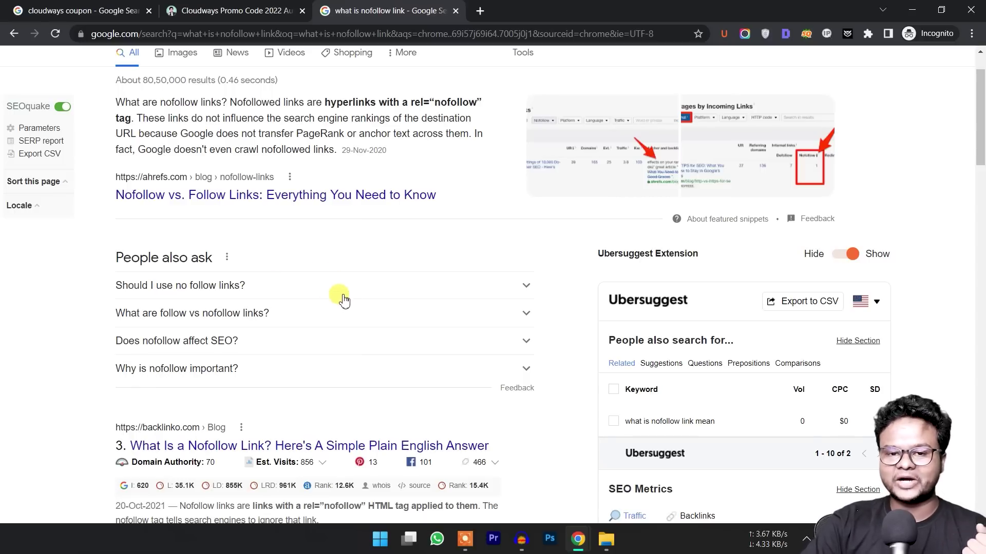
scroll(373, 302, "up", 1)
scroll(371, 302, "up", 1)
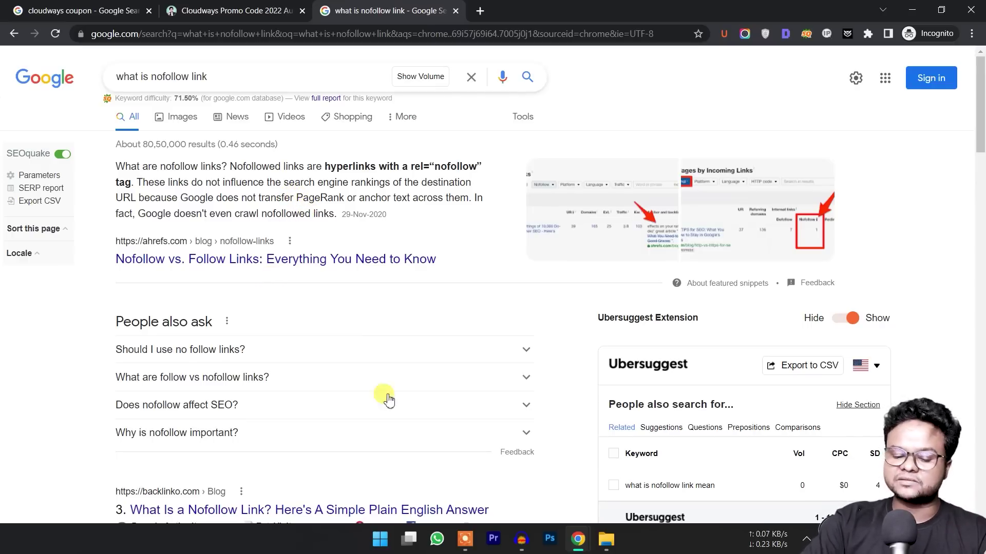
Check the running audio recording in Audacity and return to the Google results.
left_click(522, 539)
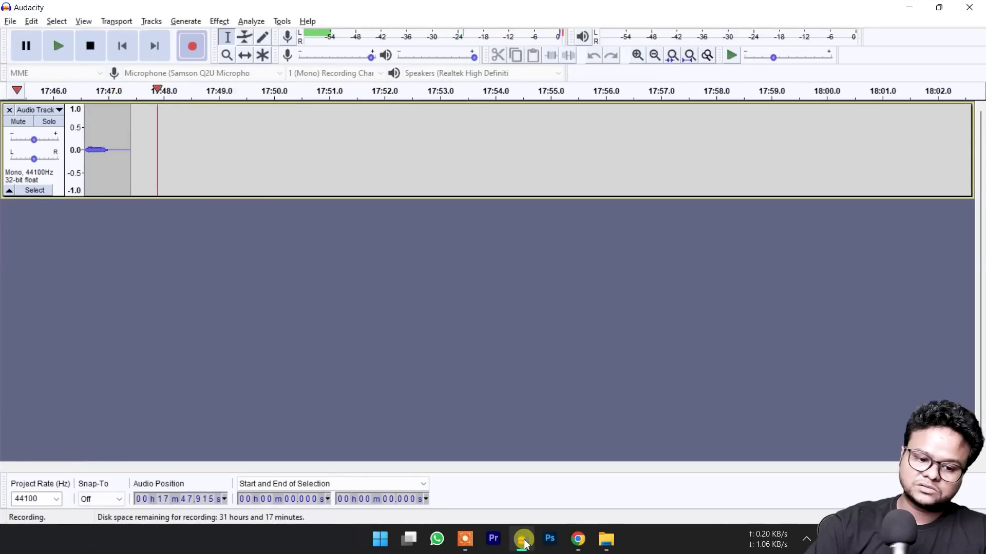
left_click(522, 540)
Open the ahrefs.com snippet article in a new tab and highlight its "What are nofollow links?" heading and the answer text below.
middle_click(252, 258)
left_click(521, 8)
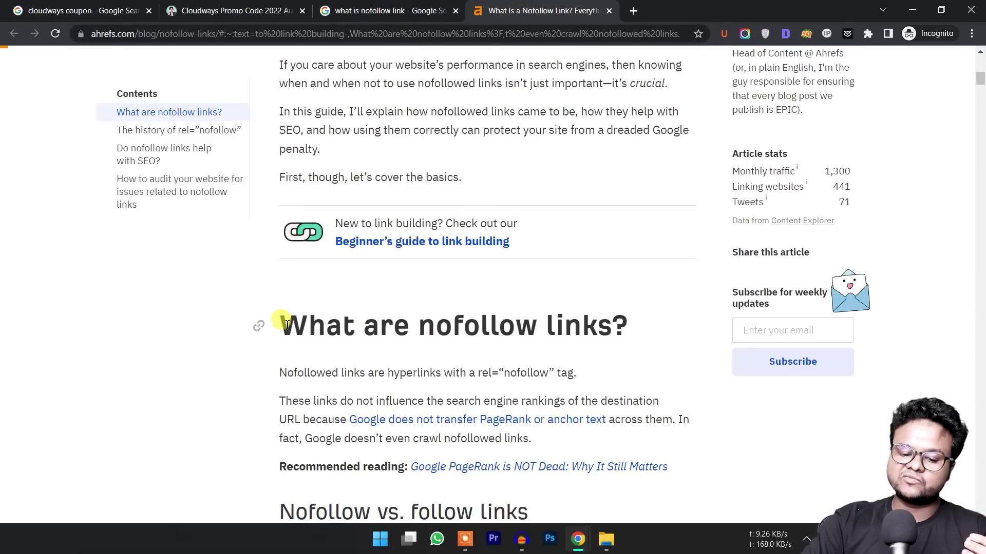
left_click_drag(286, 325, 612, 324)
scroll(611, 325, "down", 3)
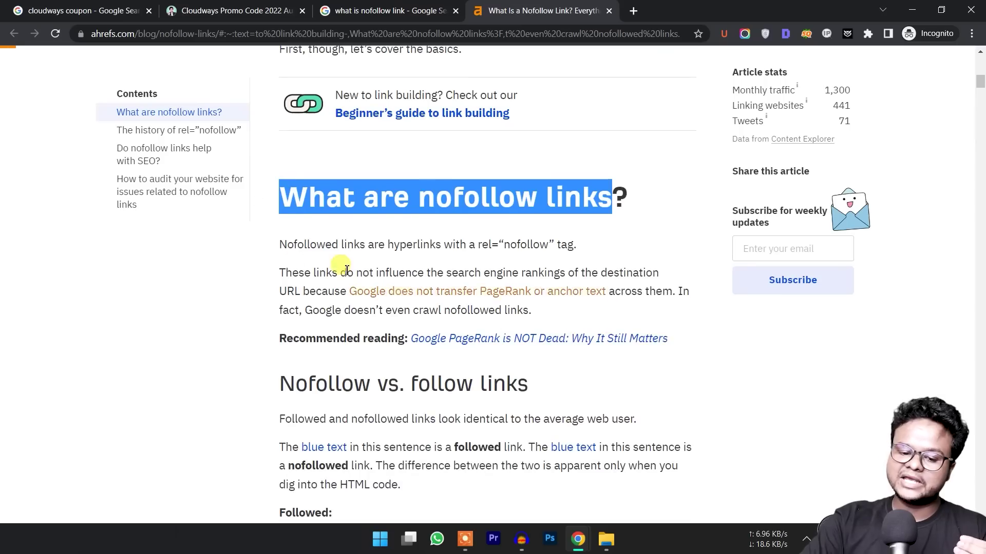
left_click_drag(280, 243, 414, 286)
left_click(694, 323)
left_click(317, 233)
Compare the nofollow snippet on Google with the ahrefs article, highlighting the paragraphs under "What are nofollow links?" through the recommended reading line.
left_click(230, 6)
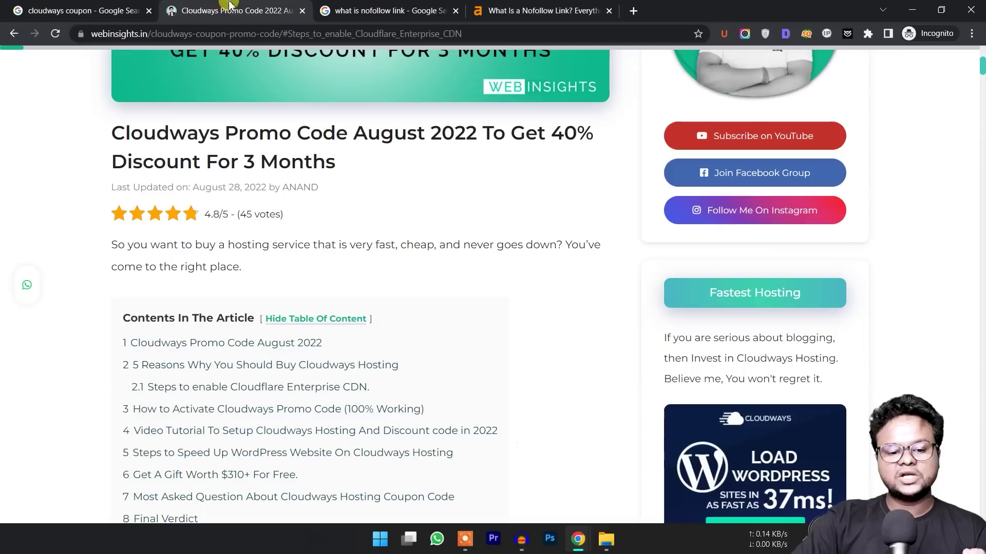
left_click(72, 10)
left_click(326, 10)
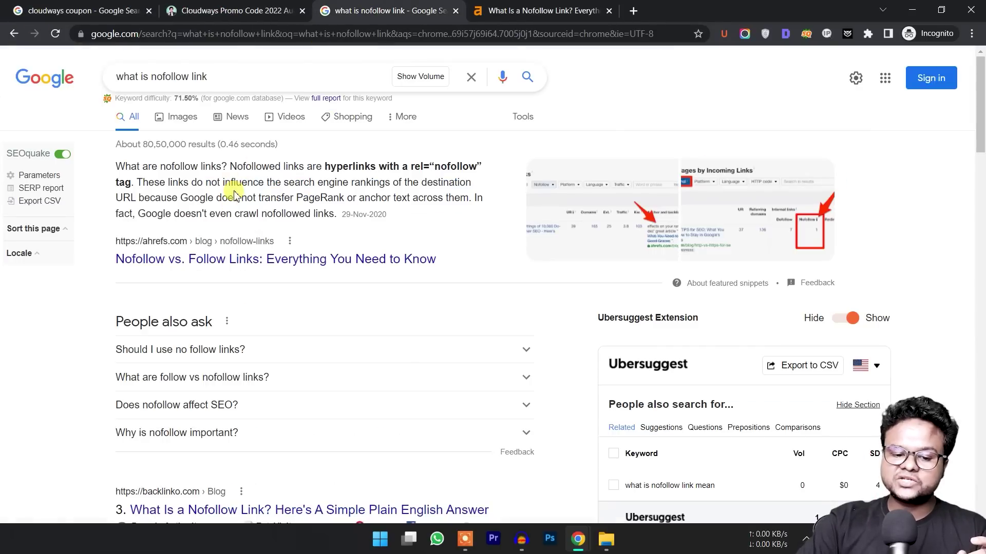
left_click(539, 10)
left_click(303, 203)
left_click_drag(278, 196, 352, 199)
left_click(283, 250)
left_click_drag(282, 250, 678, 341)
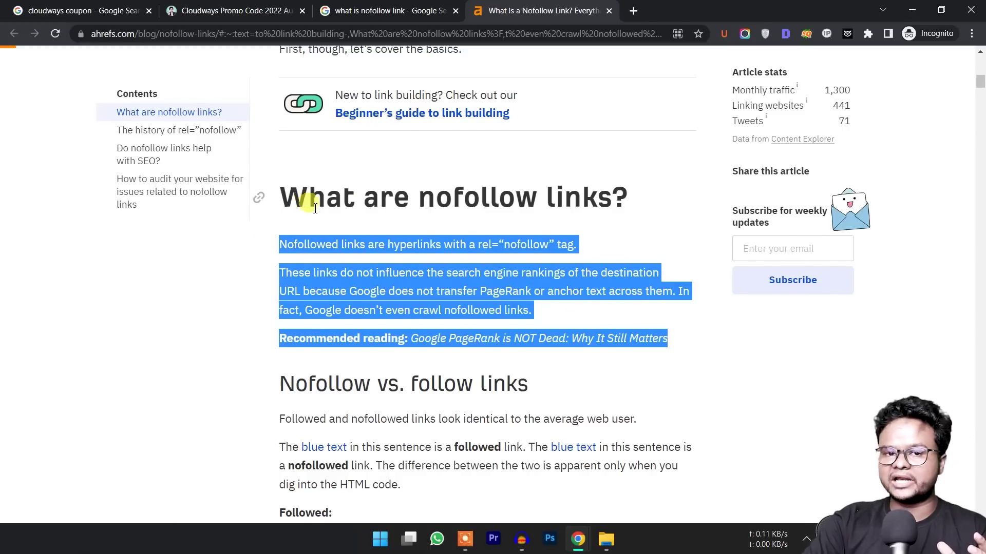
Recheck the Google snippet, highlight the matching answer paragraphs in the ahrefs article again, and return to the search results.
left_click(390, 10)
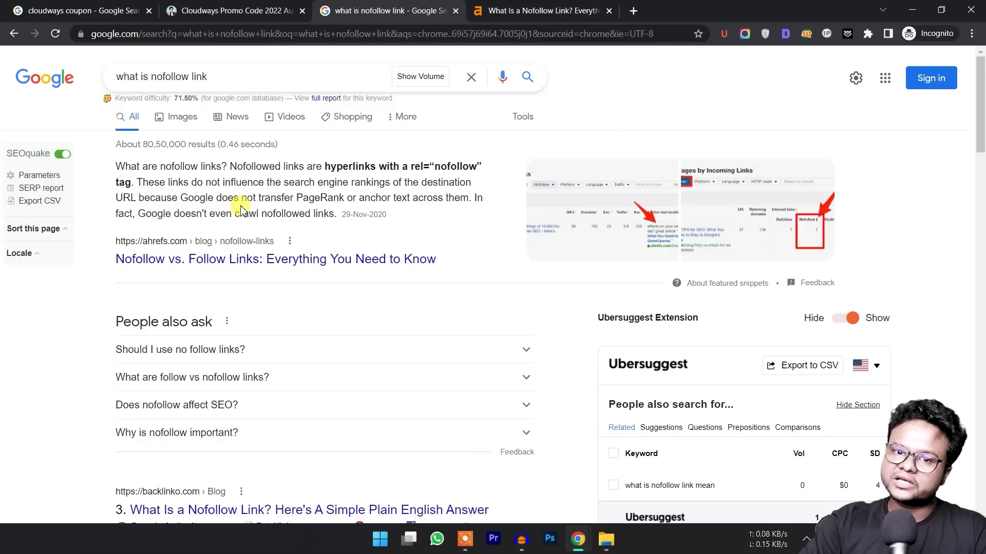
left_click(515, 10)
left_click_drag(280, 242, 455, 288)
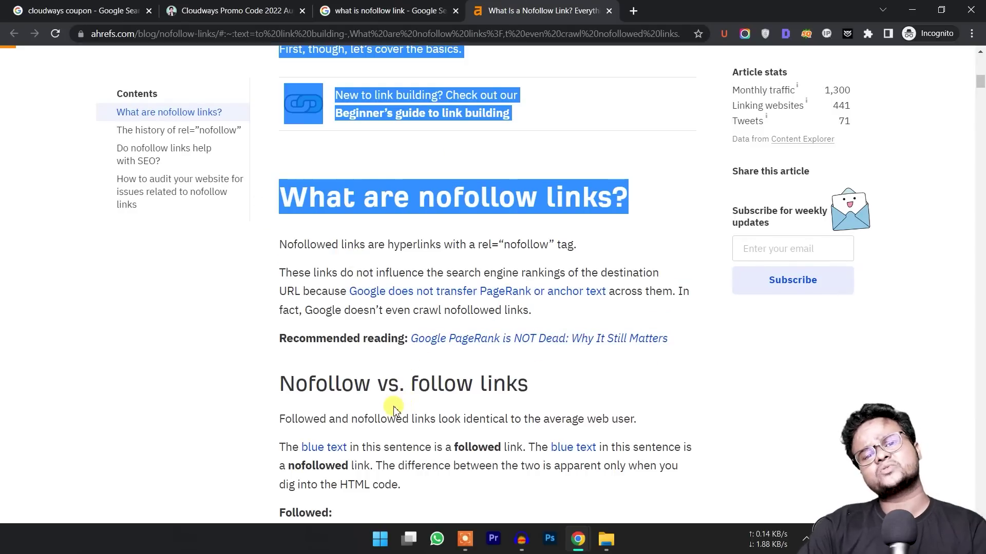
left_click_drag(668, 340, 267, 255)
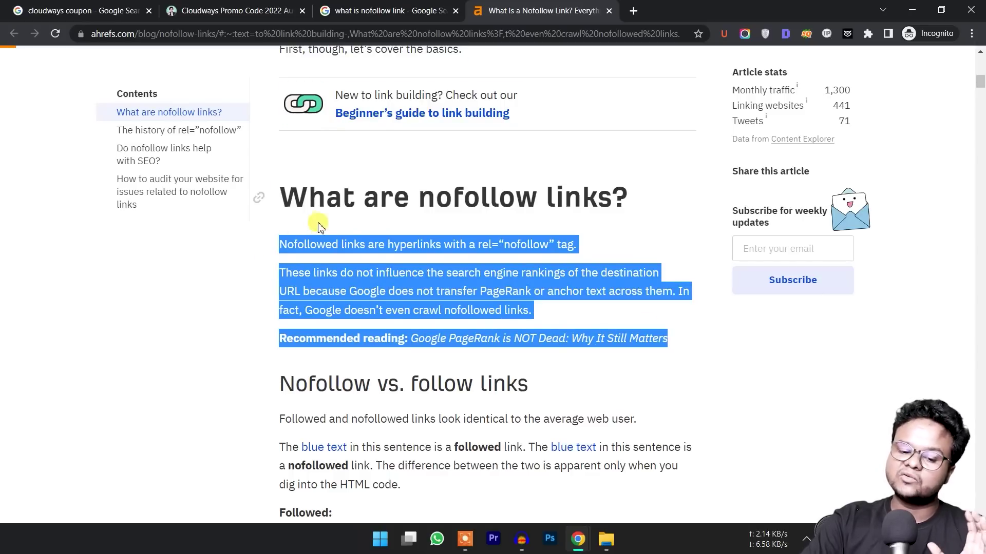
key("ctrl+shift+Tab")
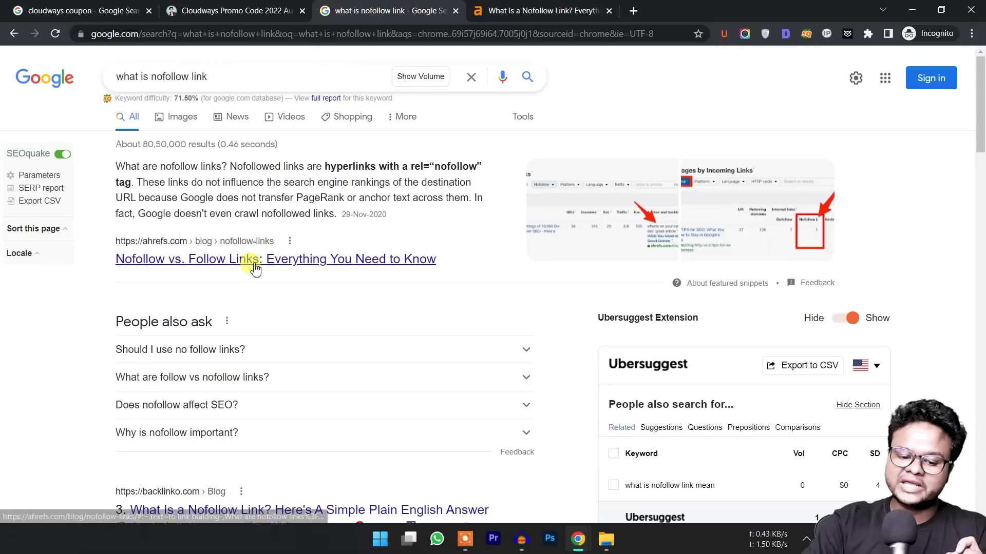
Minimize the Audacity and Incognito windows and reveal the point following "Text Snippets" in the MindMeister mind map.
key("alt+Tab")
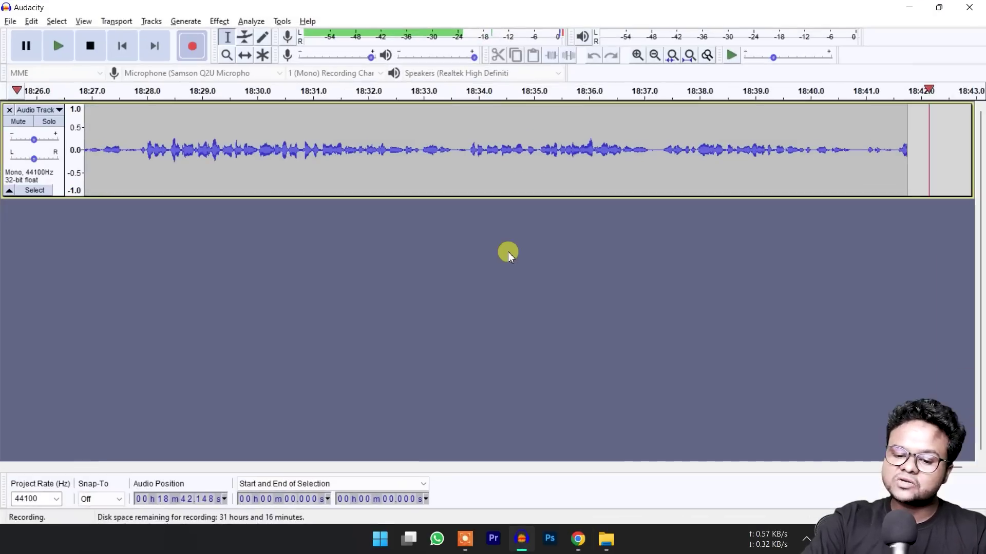
left_click(909, 7)
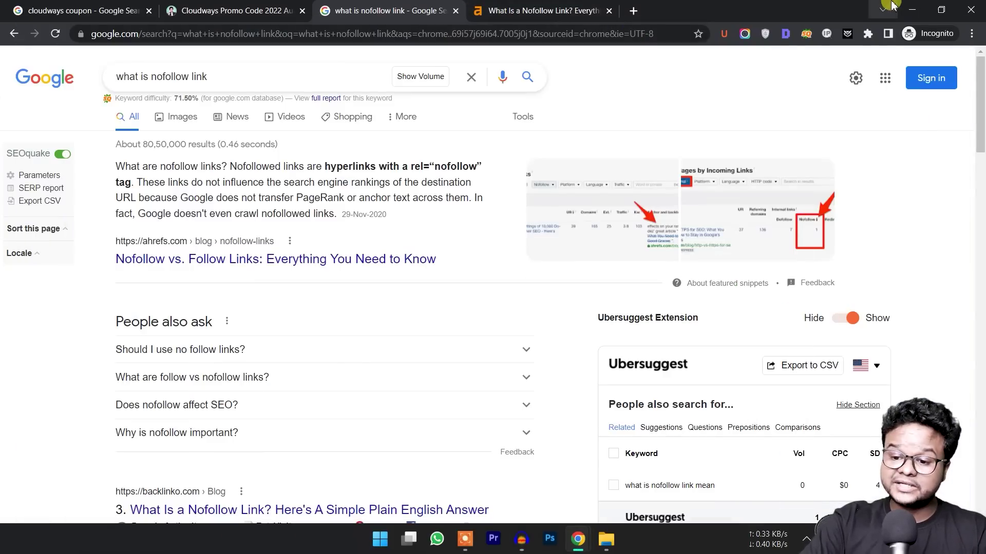
left_click(904, 10)
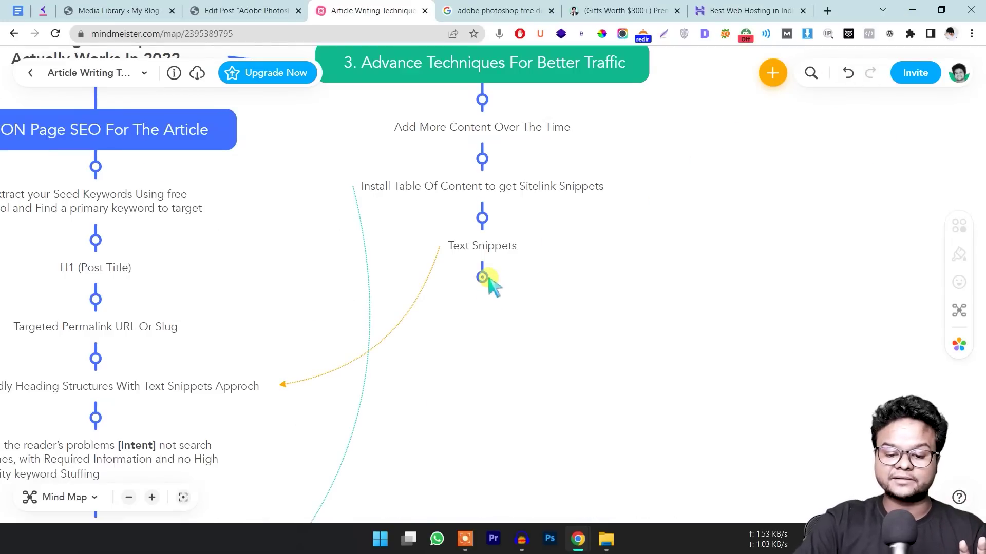
scroll(514, 333, "down", 1)
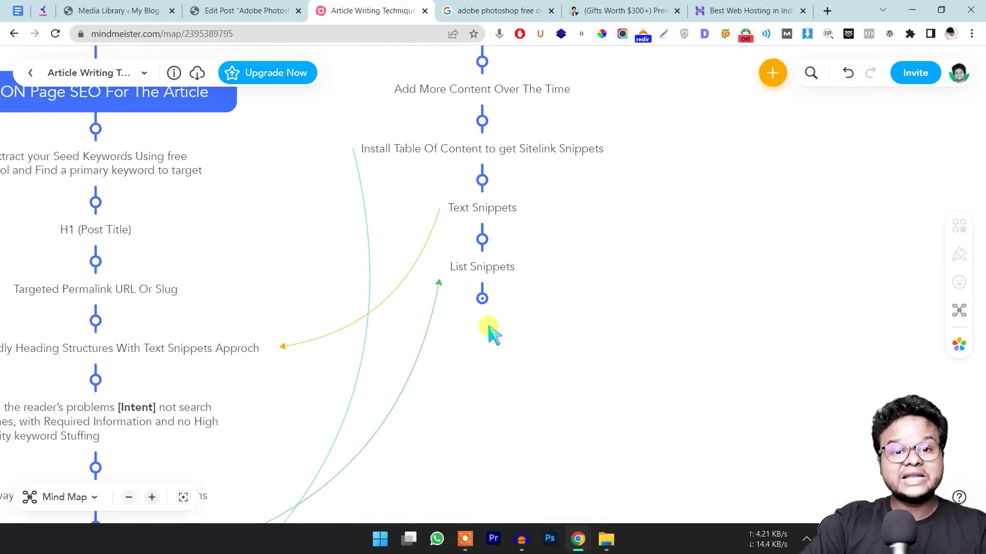
Switch back to the Incognito window and search Google for "generatepress customization tricks".
key("alt+Tab")
left_click_drag(229, 78, 114, 87)
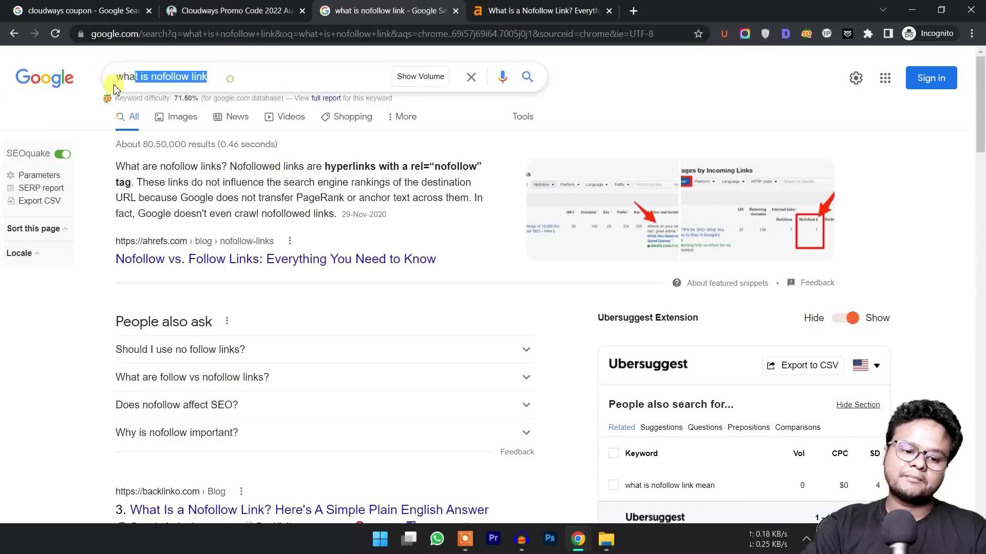
type("gene")
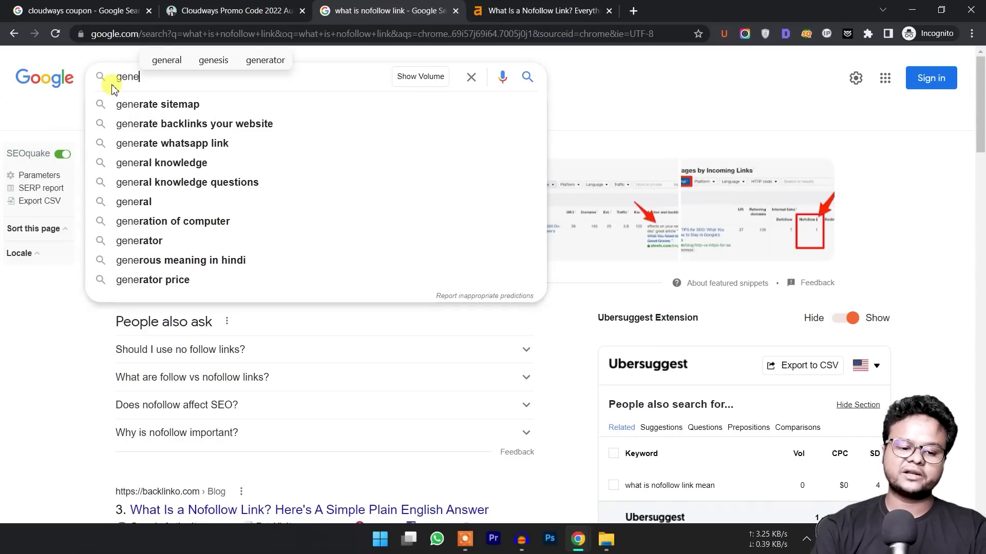
type("ratepress c")
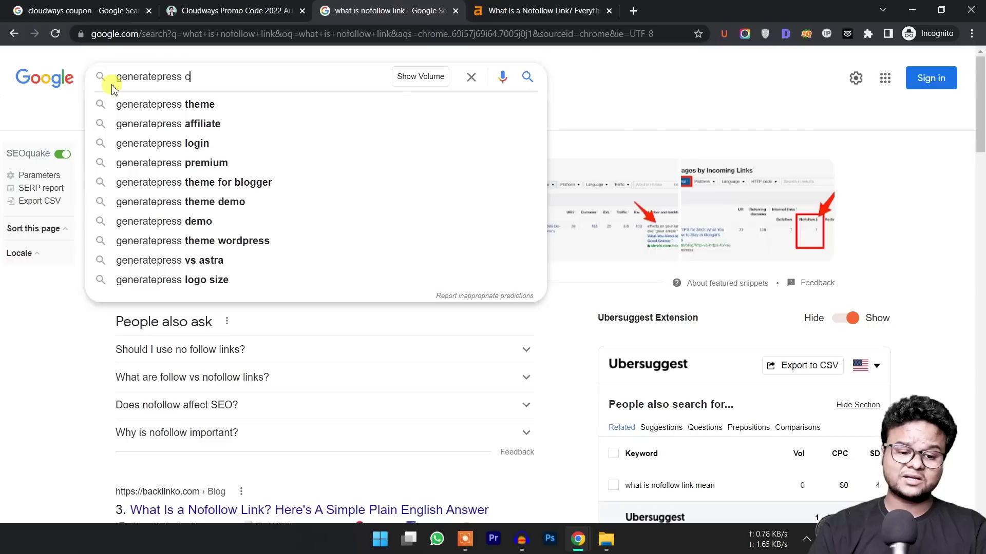
type("ustomization t")
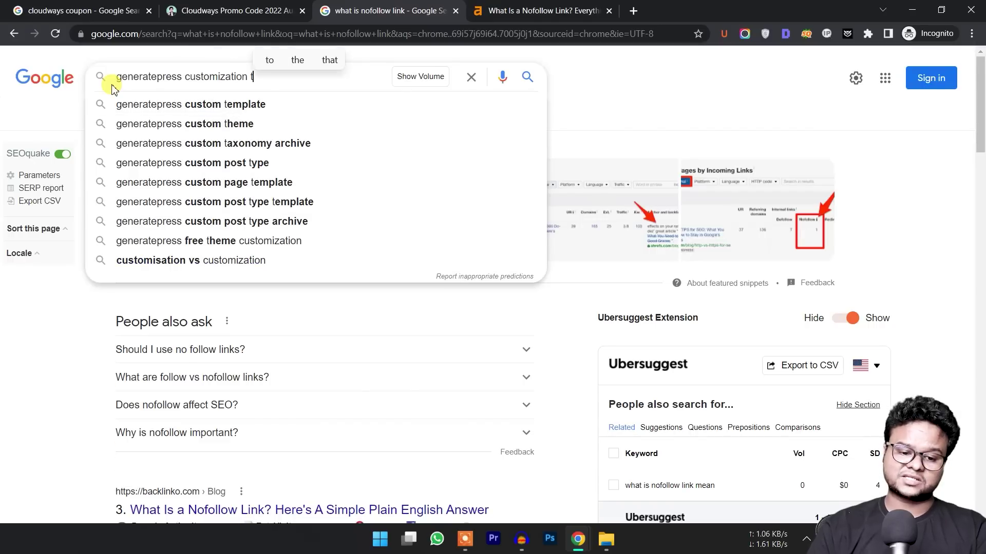
type("ricks")
key("Return")
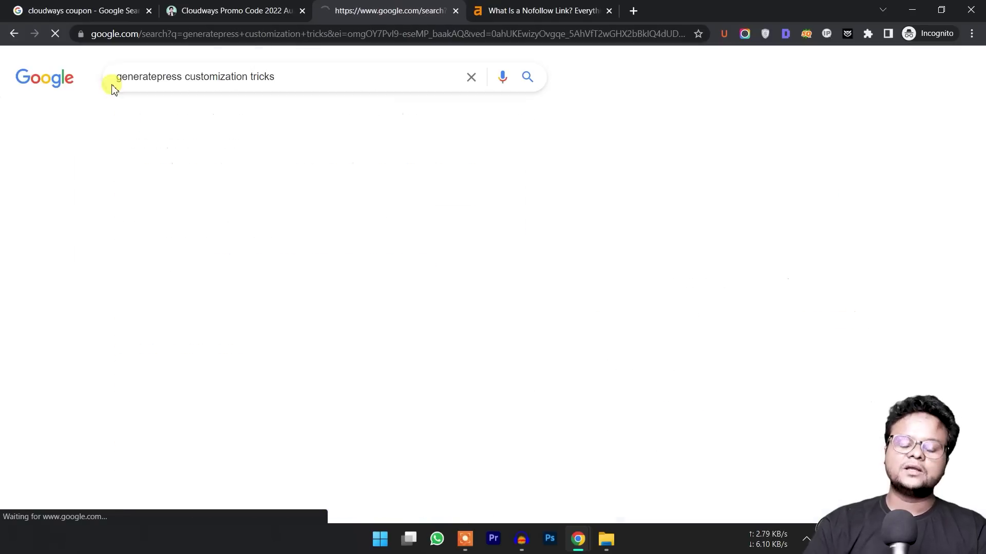
Highlight the bulleted list in the webnots.com featured snippet and open its article in a new tab.
left_click_drag(130, 189, 259, 296)
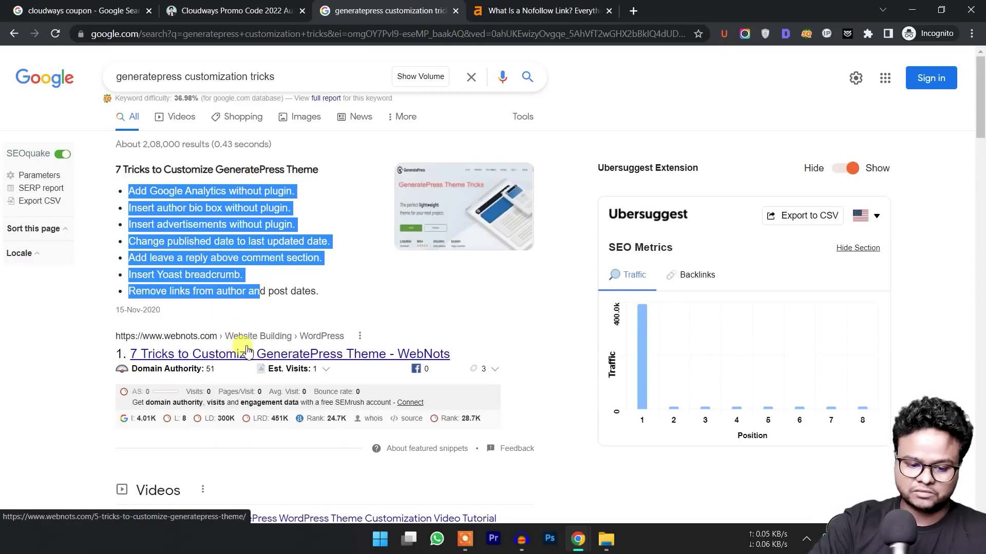
middle_click(272, 354)
left_click(544, 9)
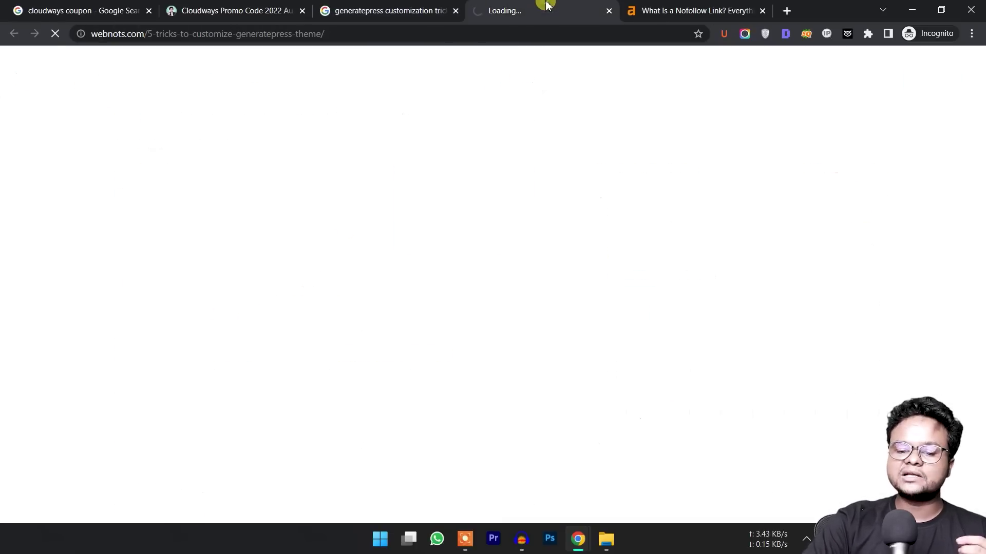
left_click(439, 10)
left_click(436, 114)
left_click_drag(135, 189, 236, 267)
left_click(236, 267)
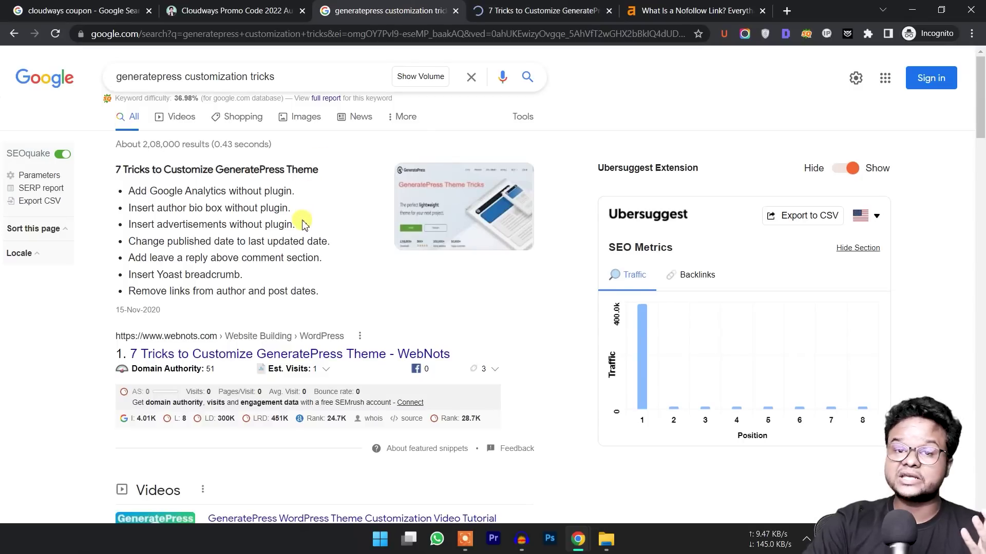
Highlight the heading "7 Tricks to Customize GeneratePress Theme" and its numbered list in the webnots.com article.
left_click(513, 12)
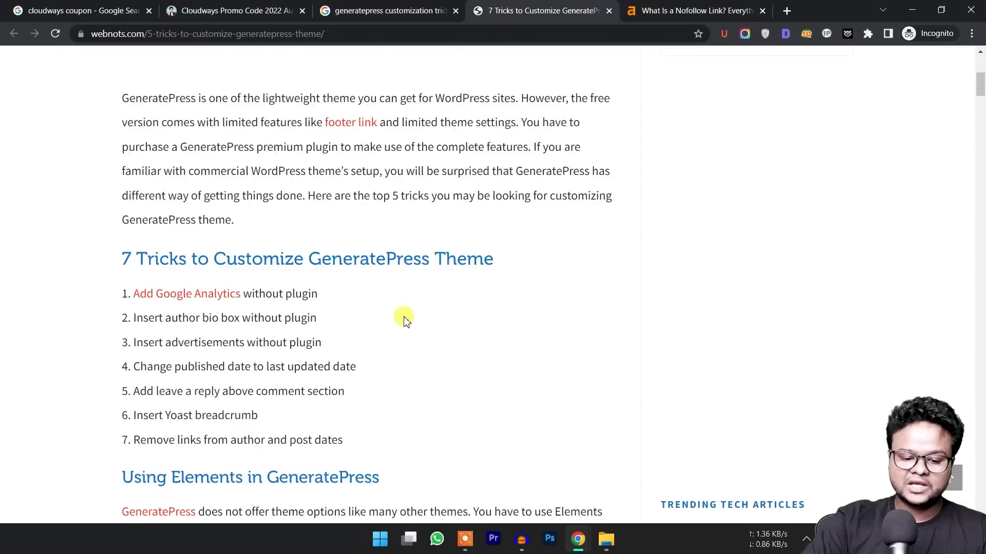
scroll(402, 319, "down", 5)
scroll(308, 231, "up", 3)
left_click_drag(123, 131, 350, 315)
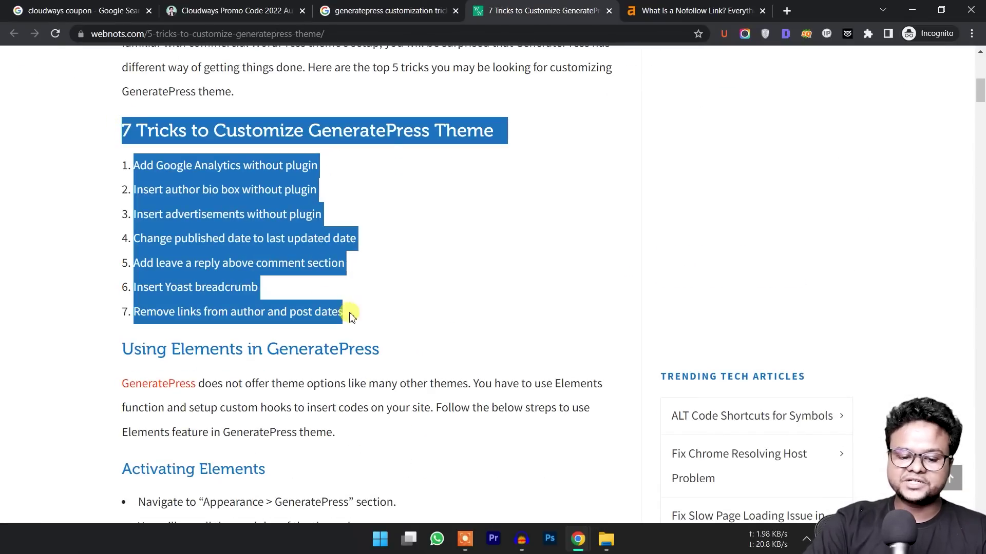
Compare the Google search query with the webnots article heading, and highlight the seven list items beneath it.
left_click(398, 11)
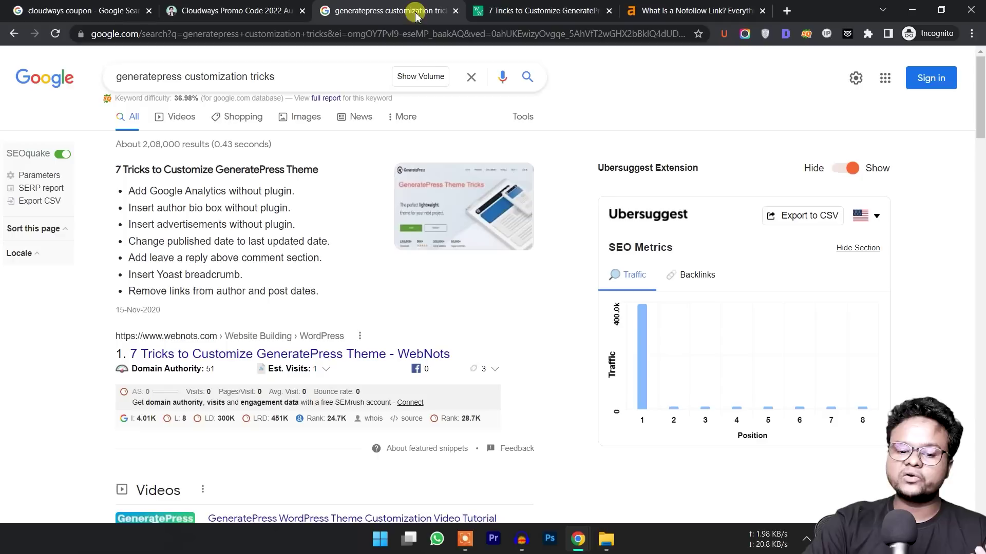
left_click(279, 81)
key("ctrl+Tab")
left_click(362, 136)
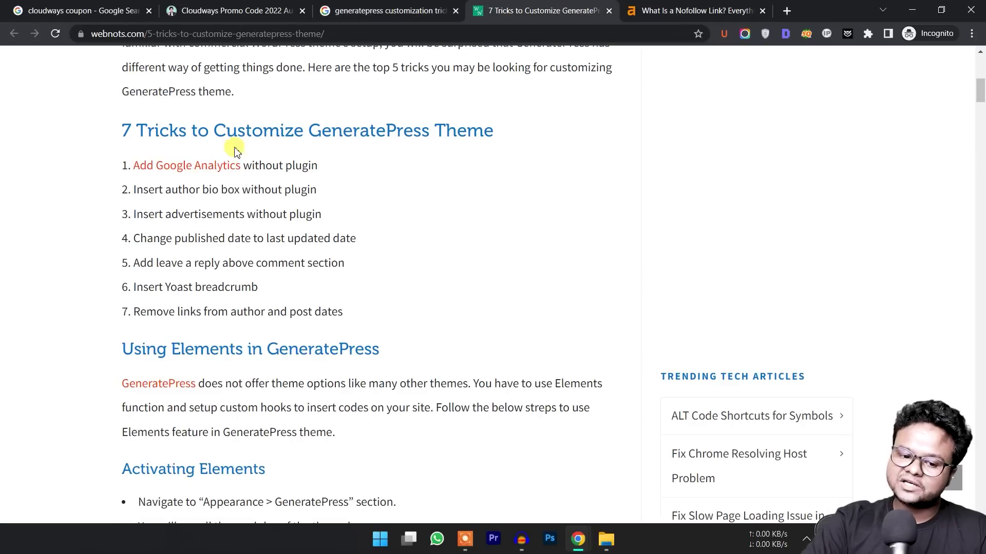
left_click_drag(134, 165, 322, 311)
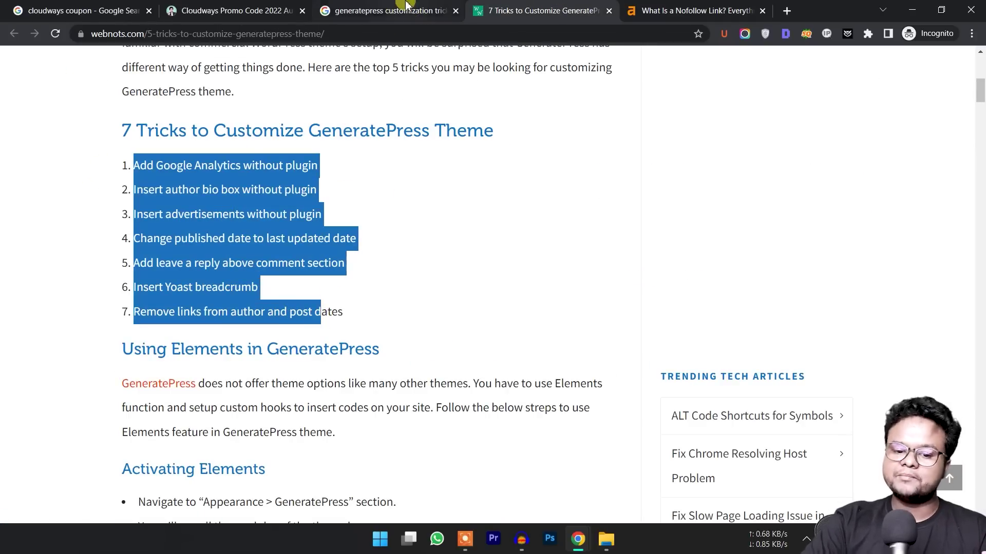
Return to the Google results and look over the list snippet and the entries below it.
left_click(406, 4)
left_click(607, 113)
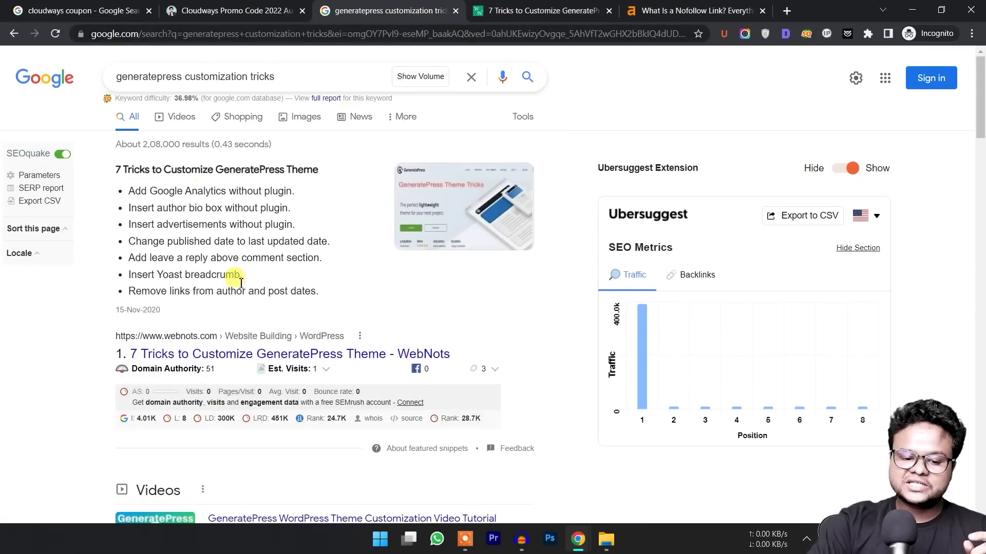
scroll(242, 298, "down", 5)
scroll(241, 307, "up", 5)
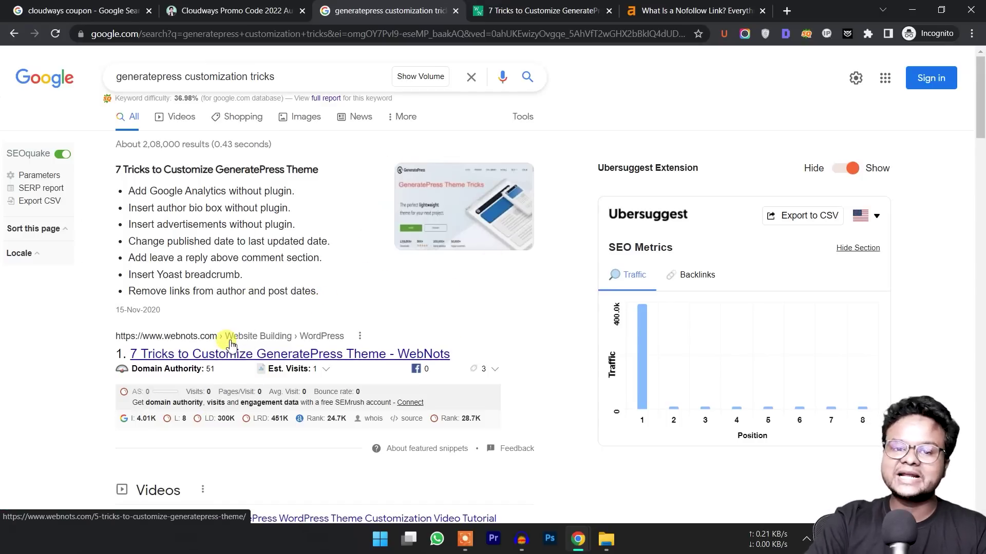
Switch between the mind map and the Google list snippet, and reveal the point following "List Snippets" in the mind map.
key("alt+Tab")
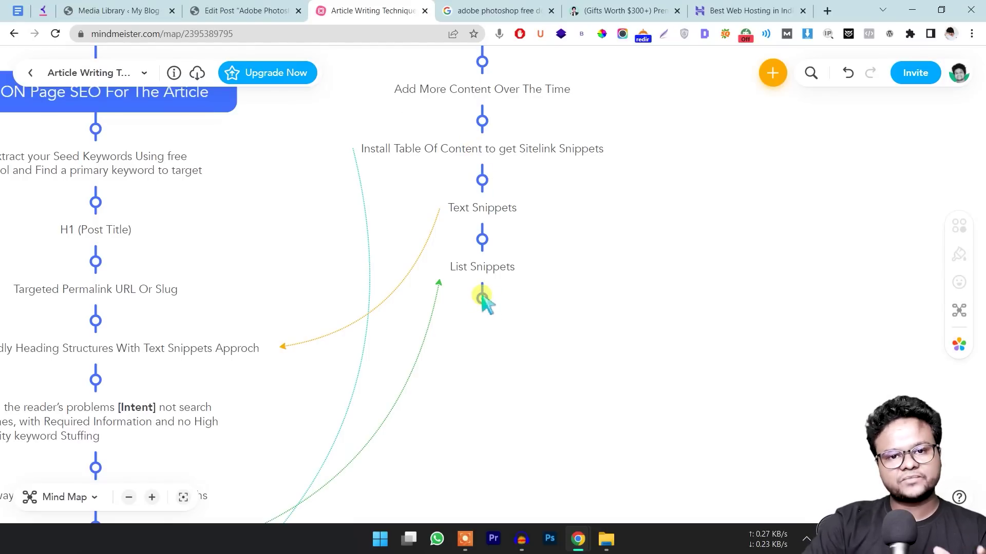
key("alt+Tab")
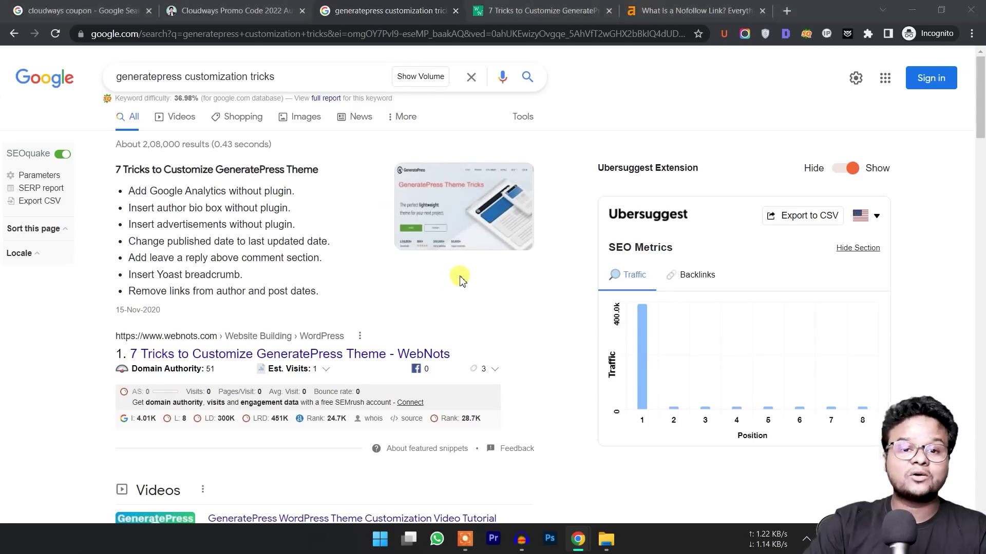
key("alt+Tab")
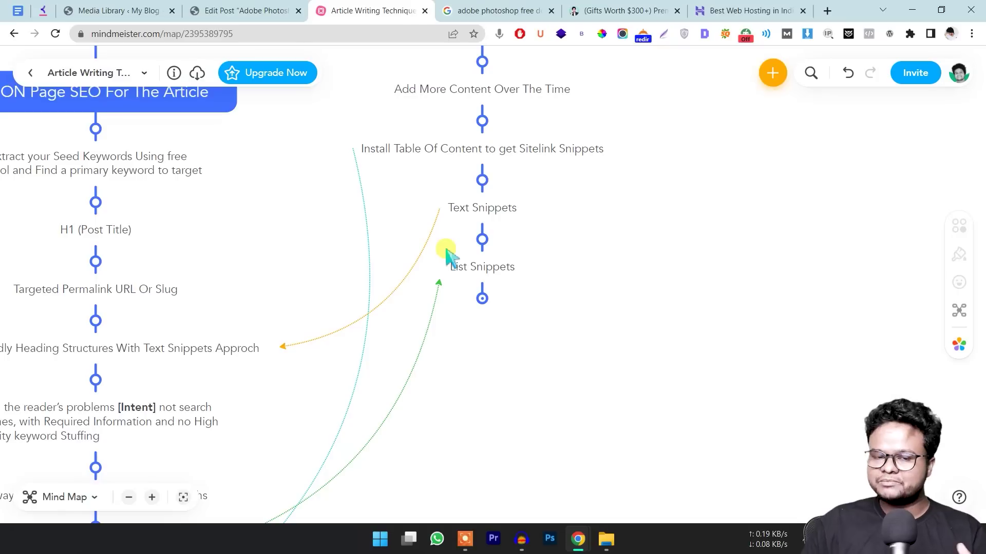
left_click(482, 298)
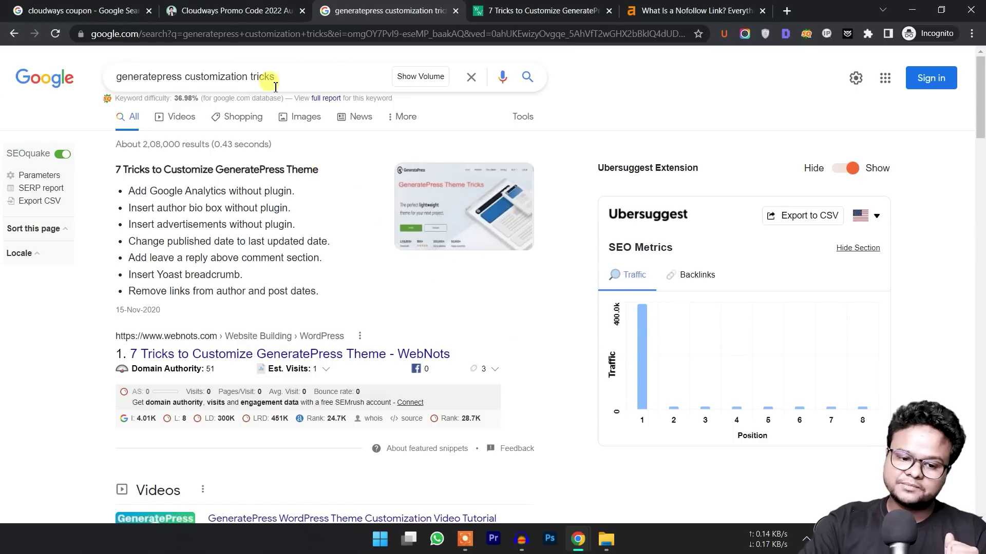
Compare the webinsights.in result for "cloudways coupon" with the article's discount code table, and highlight the table's rows.
left_click(94, 8)
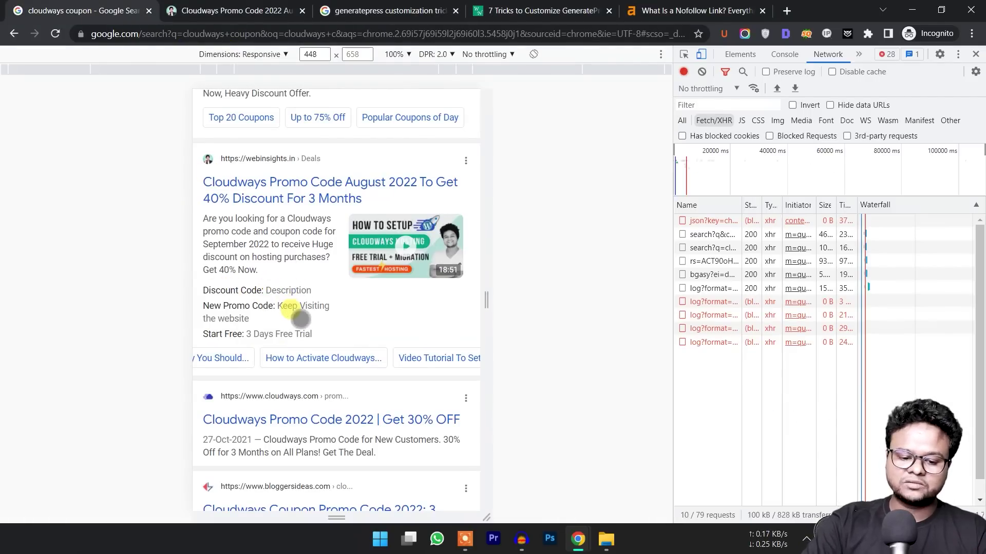
scroll(286, 318, "up", 3)
scroll(293, 321, "down", 3)
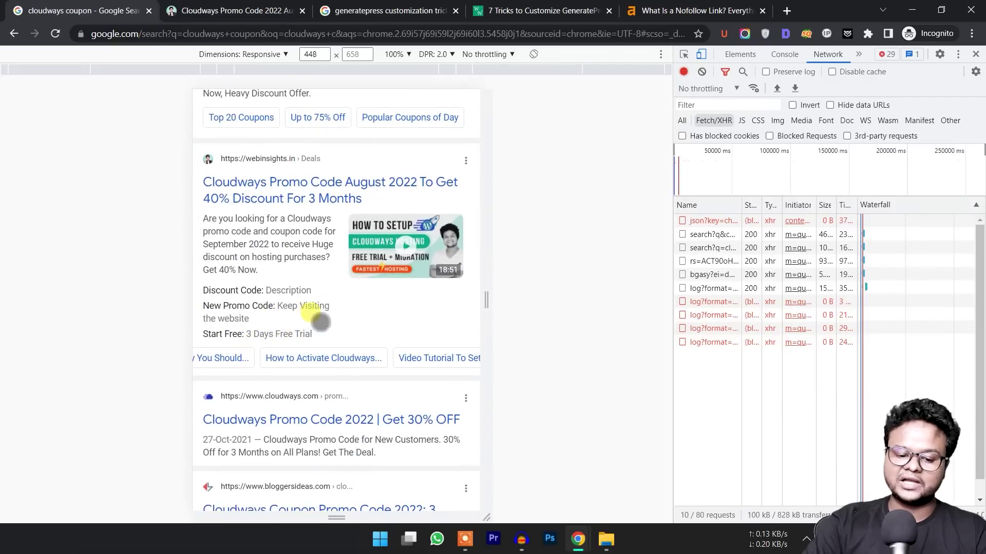
key("ctrl+Tab")
scroll(284, 308, "down", 10)
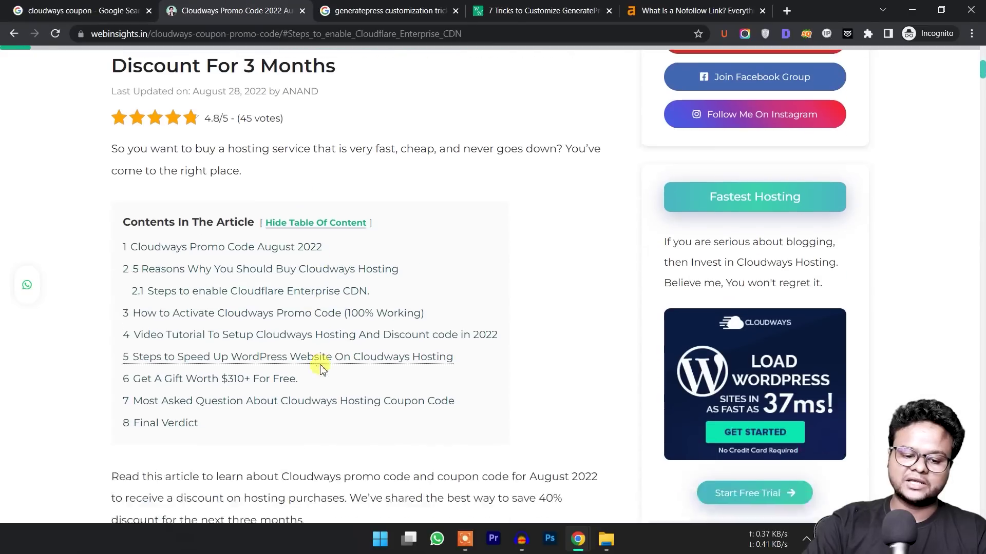
scroll(228, 306, "down", 1)
left_click_drag(125, 237, 529, 336)
left_click(108, 9)
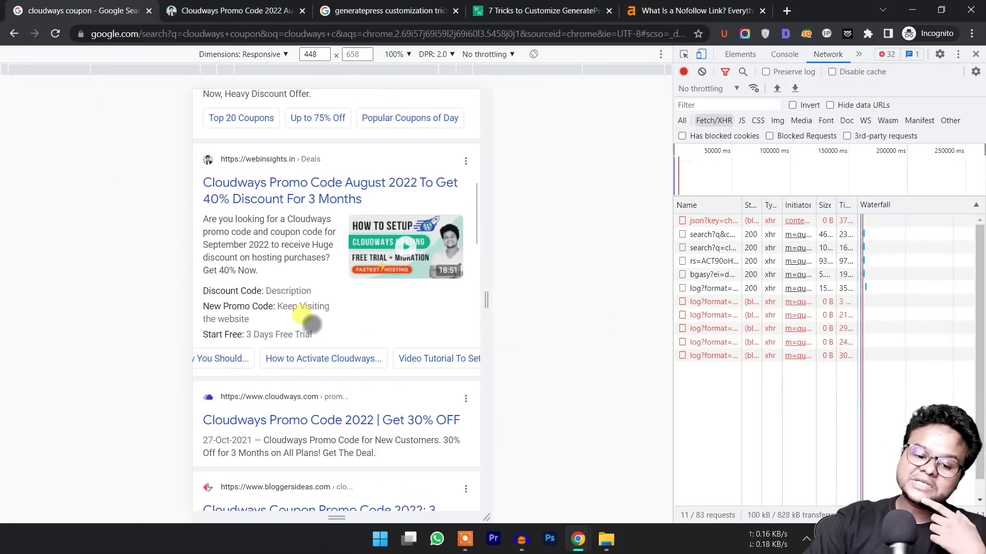
Mark the webinsights.in result in the mobile view and bring its sitelinks back to the first one.
scroll(334, 304, "down", 1)
scroll(340, 261, "up", 1)
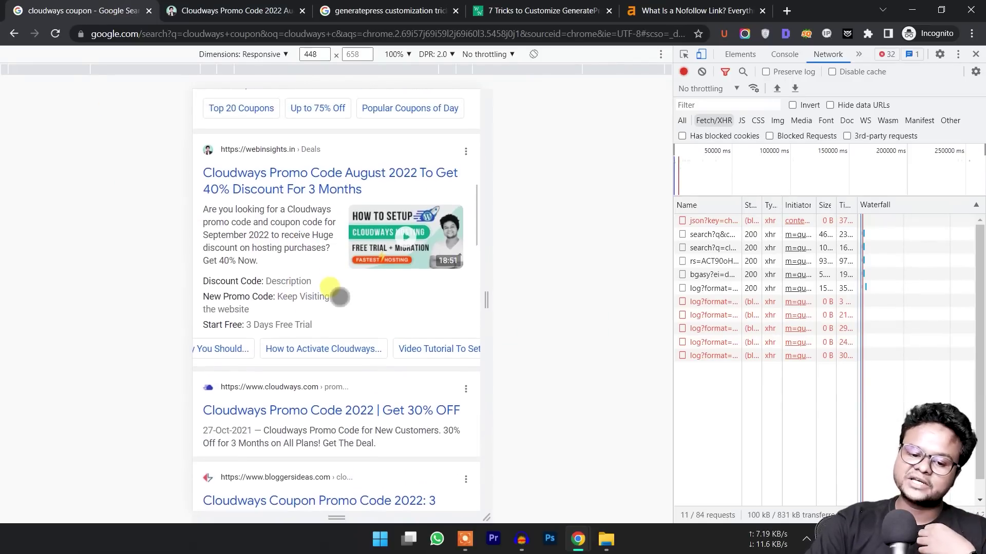
scroll(325, 377, "up", 1)
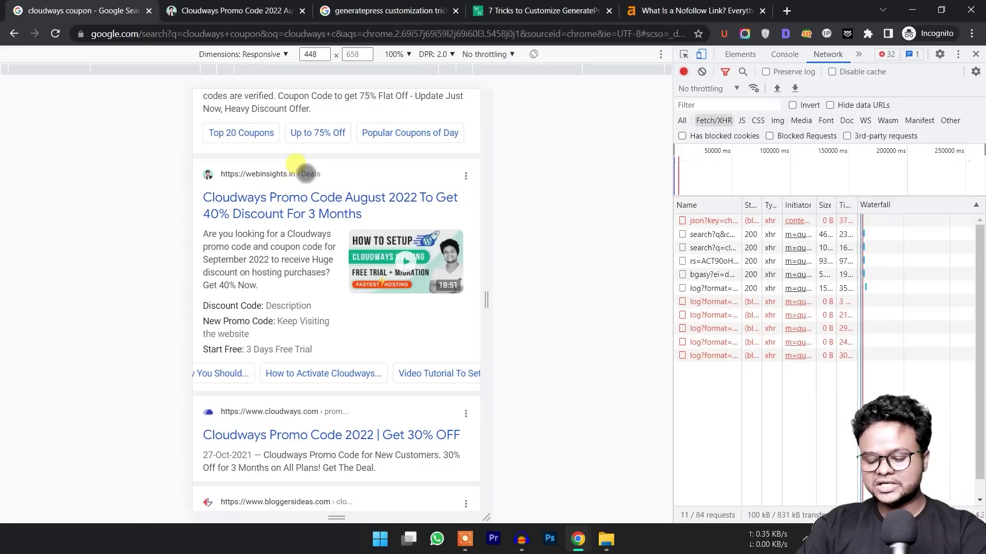
key("Print")
left_click_drag(257, 159, 314, 447)
key("Print")
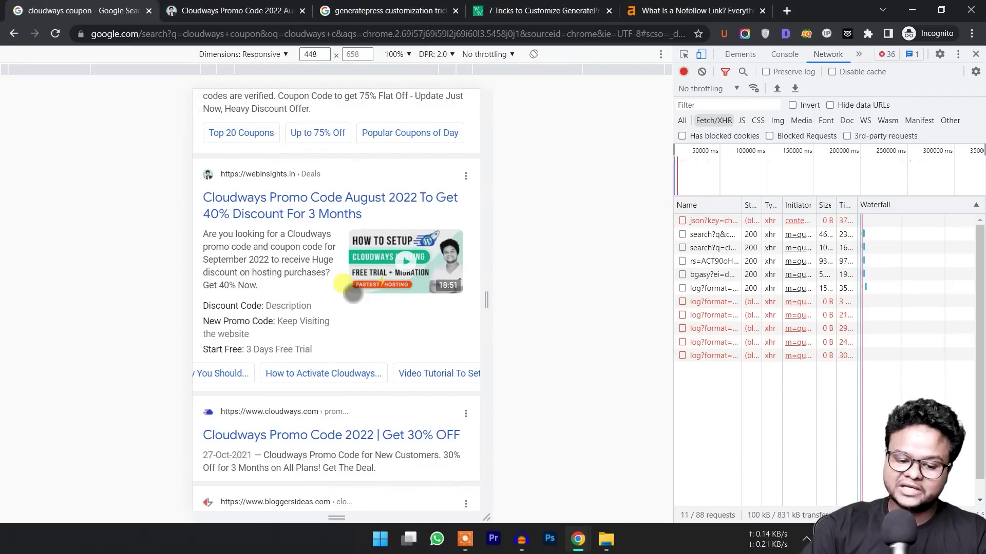
left_click_drag(253, 374, 451, 374)
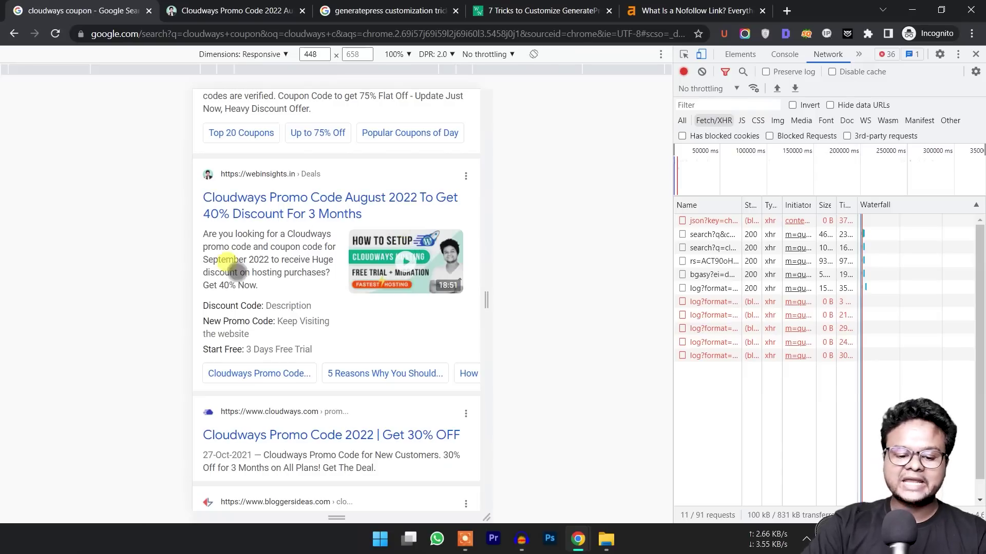
Revisit the "generatepress customization tricks" results, the webnots article and the Ahrefs nofollow article, and leave the examples window.
left_click(370, 9)
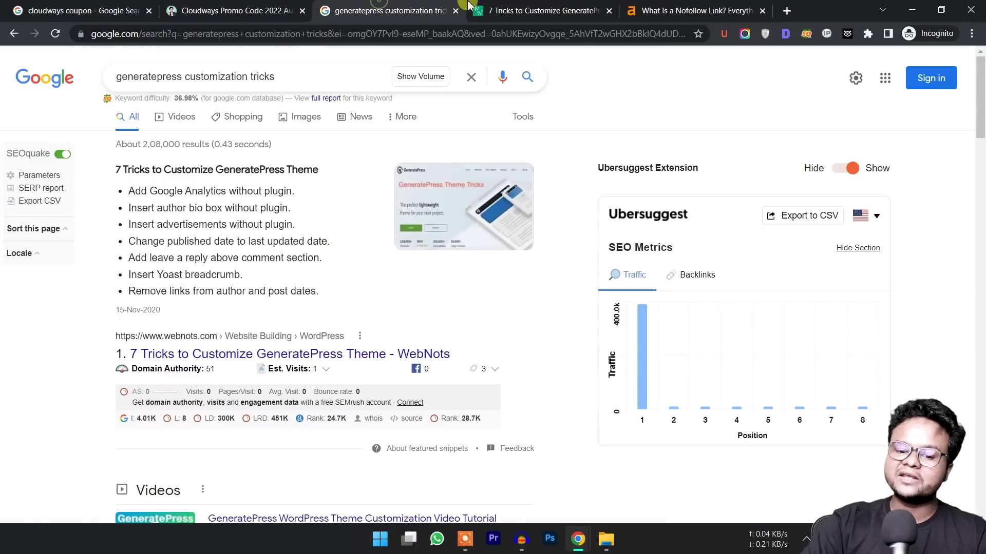
left_click(515, 8)
left_click(683, 6)
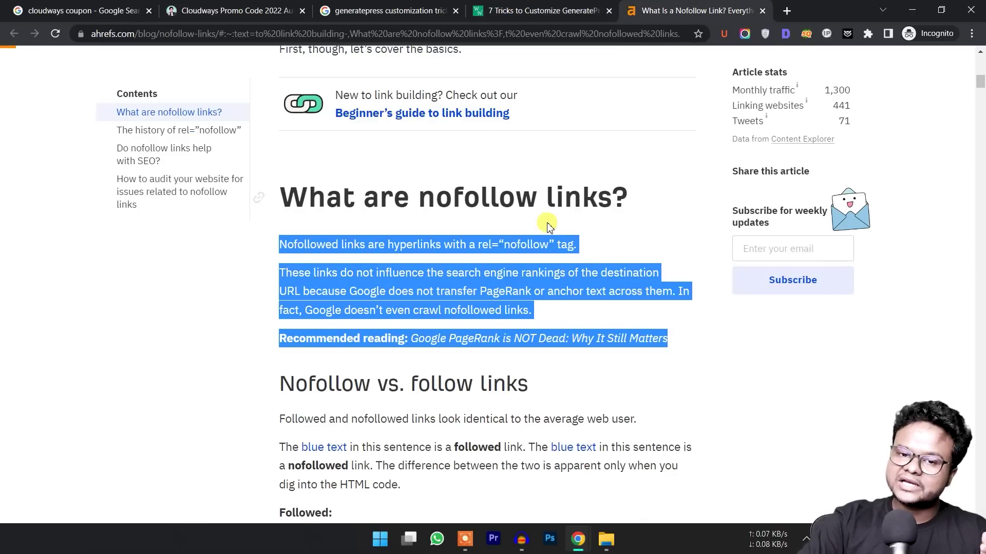
left_click(913, 9)
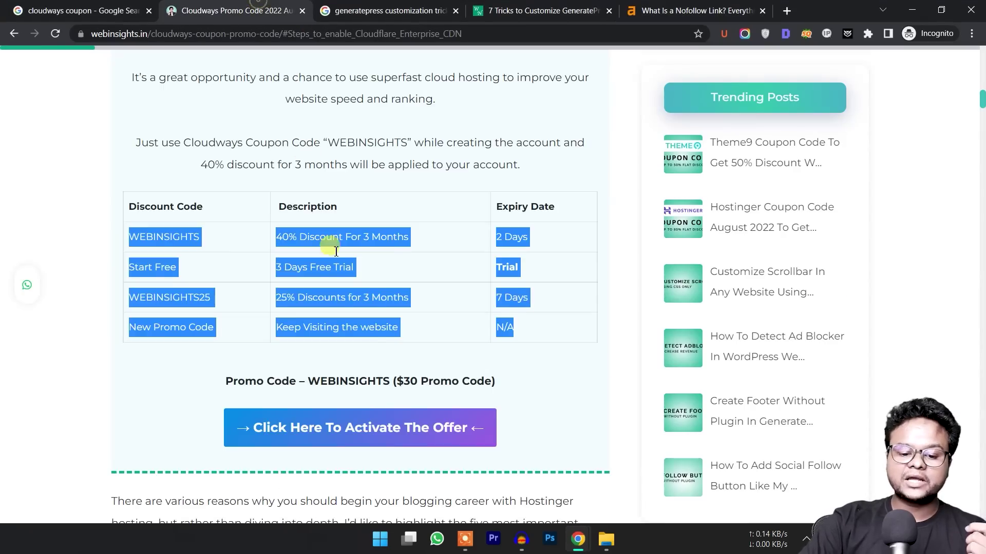
Find the embedded tutorial video in the Cloudways promo code article and compare it with the video thumbnail in the Google result.
scroll(336, 251, "down", 20)
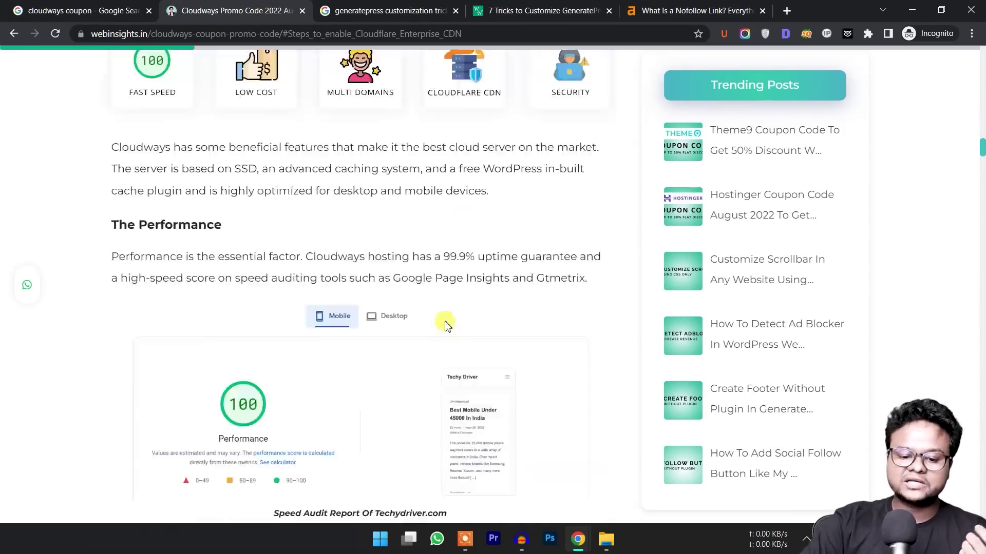
scroll(434, 333, "down", 15)
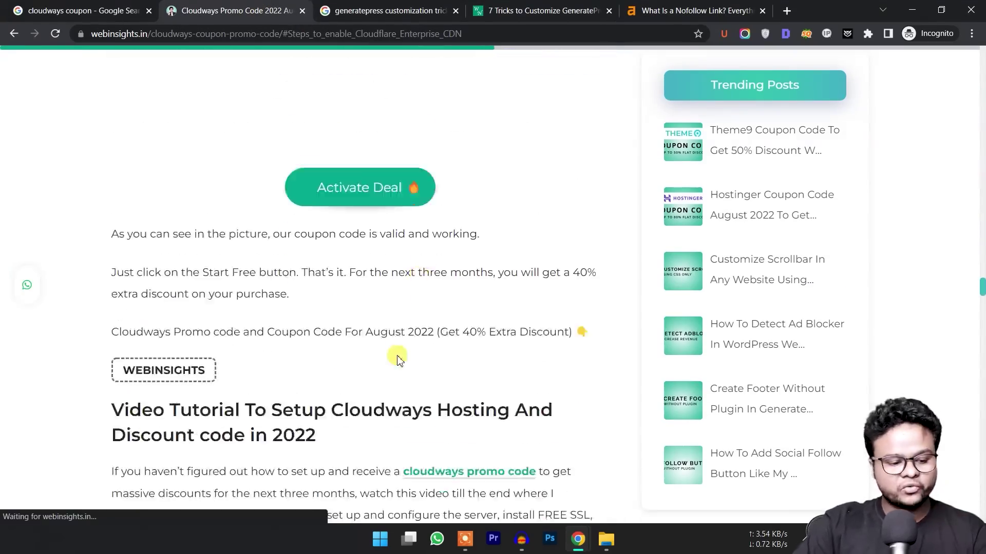
scroll(375, 367, "up", 15)
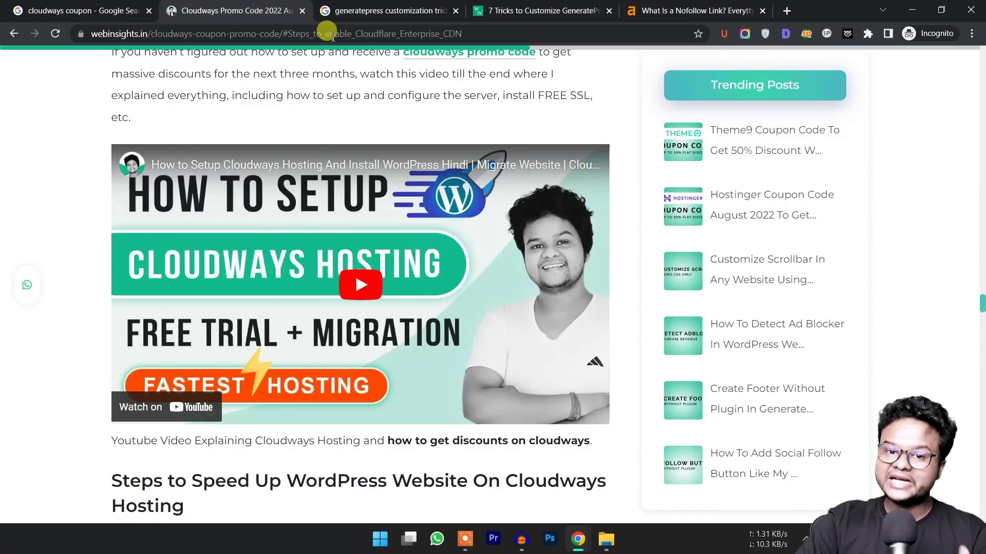
left_click(123, 10)
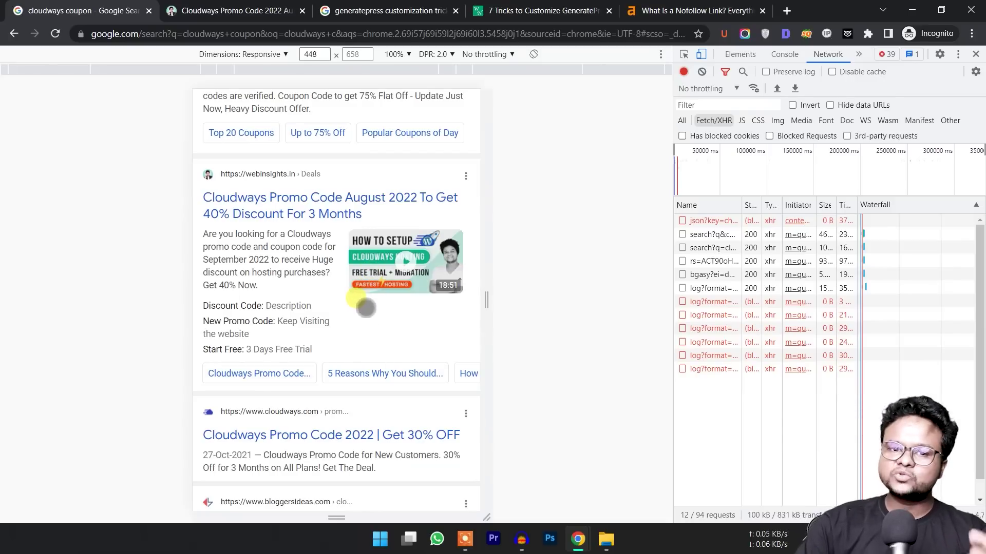
key("ctrl+Tab")
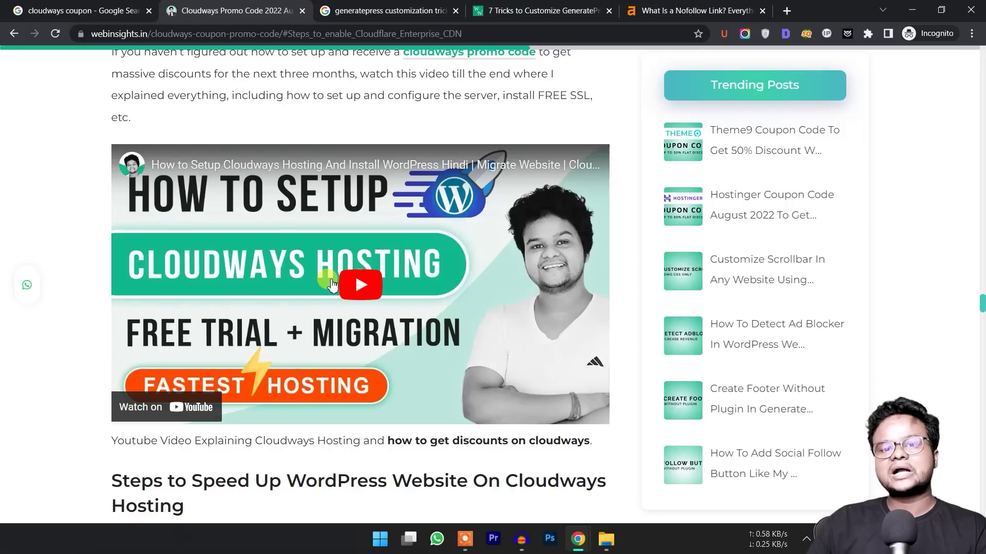
left_click(84, 11)
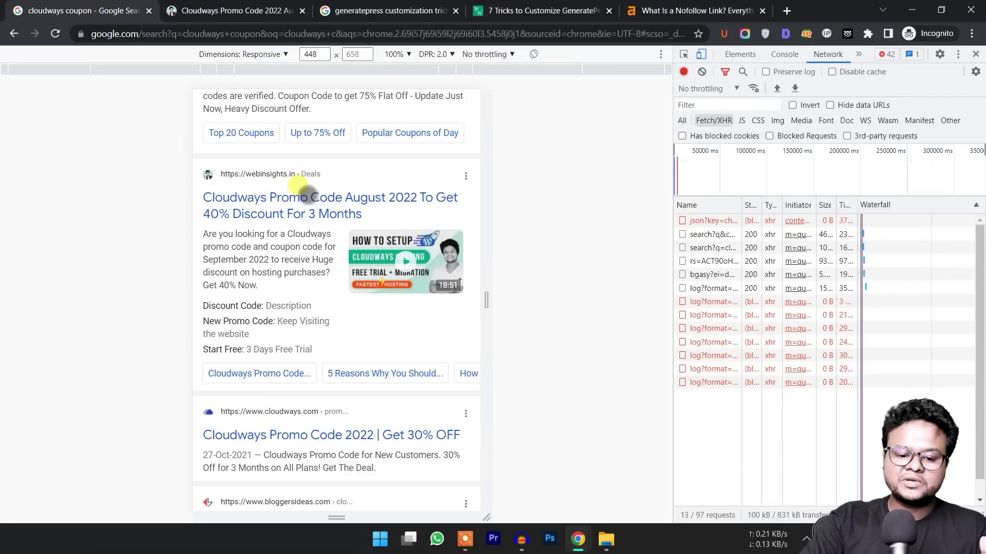
Look over the mobile "cloudways coupon" results, close the developer tools and reload the page in desktop view.
scroll(328, 200, "up", 5)
scroll(335, 222, "up", 7)
scroll(346, 253, "down", 6)
scroll(336, 260, "up", 4)
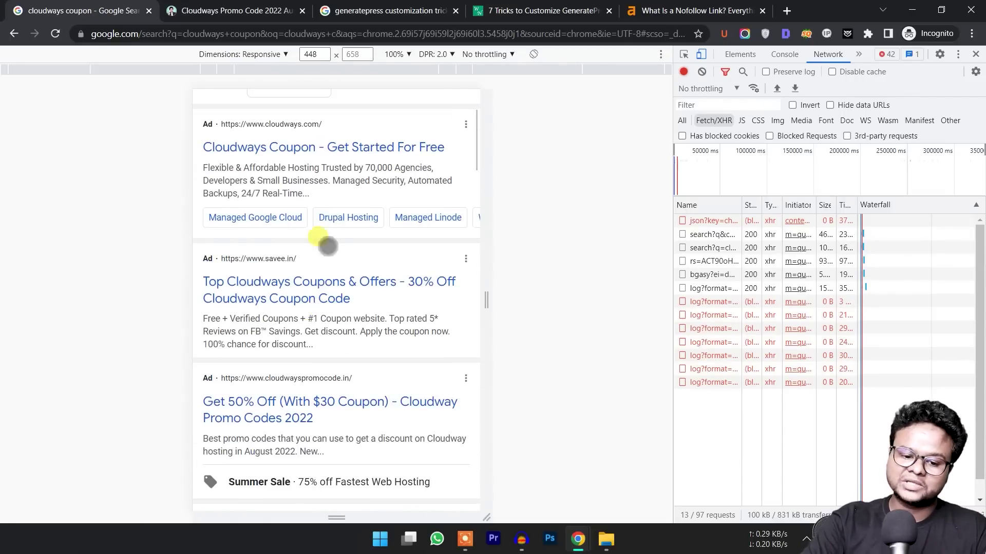
scroll(257, 247, "up", 3)
scroll(263, 253, "down", 10)
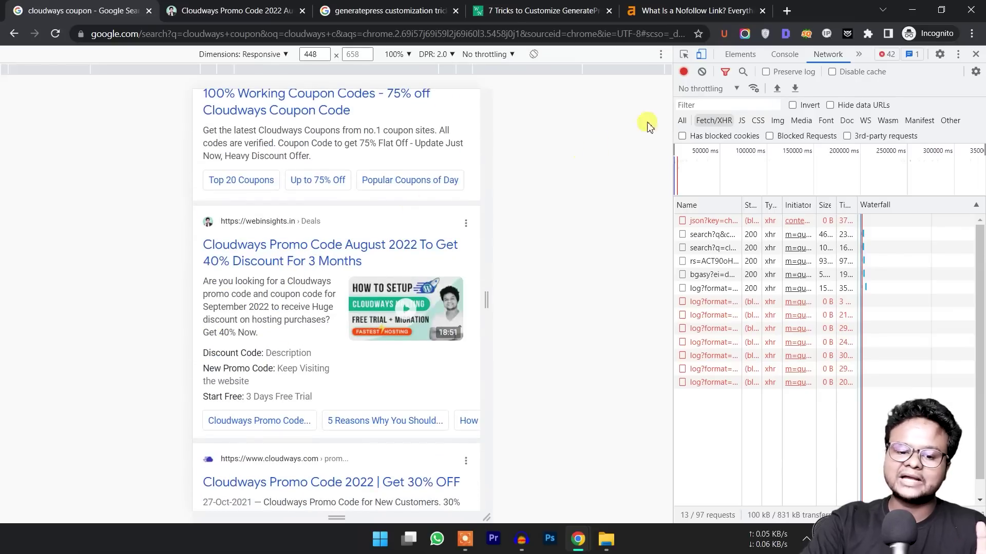
left_click(977, 54)
left_click(56, 34)
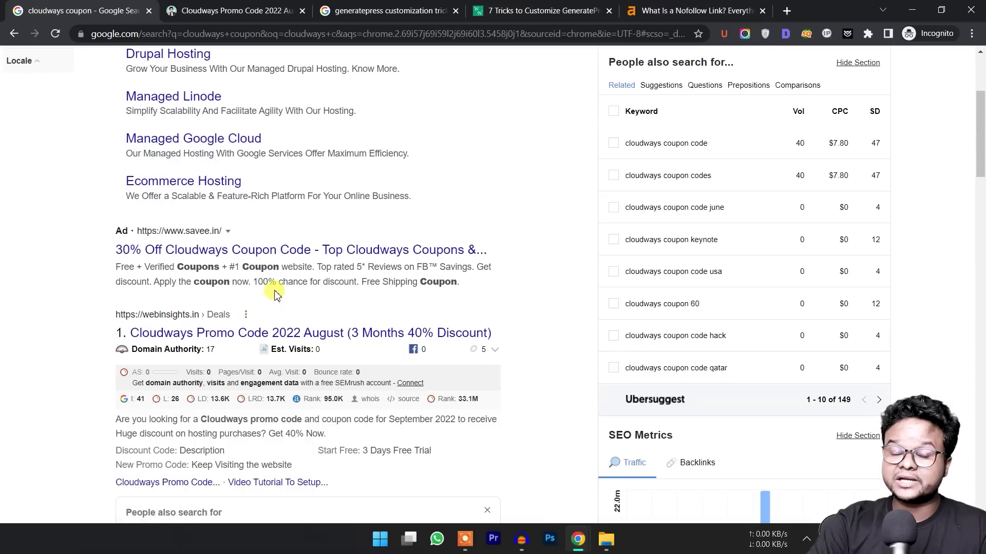
Return to the mind map and reveal the point following "Video Snippets".
left_click(295, 8)
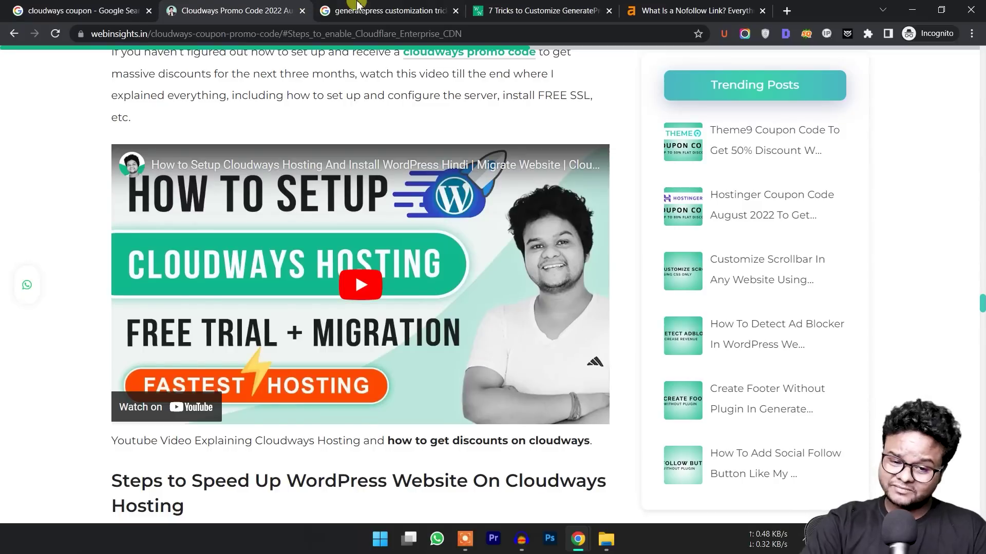
left_click(358, 5)
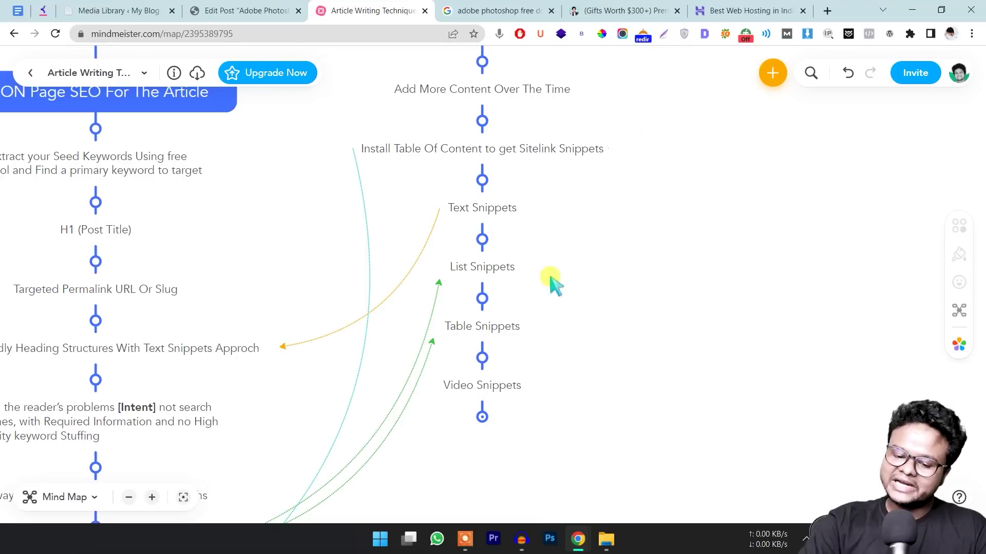
left_click(482, 417)
scroll(518, 401, "down", 2)
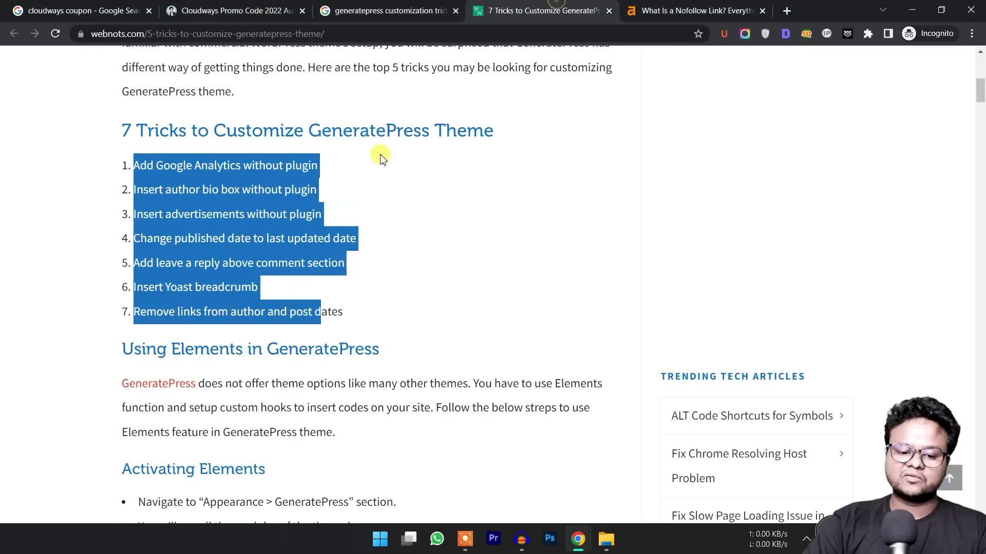
Change the Google query "generatepress customization tricks" to "generatepress customization" and run the search.
scroll(382, 160, "down", 5)
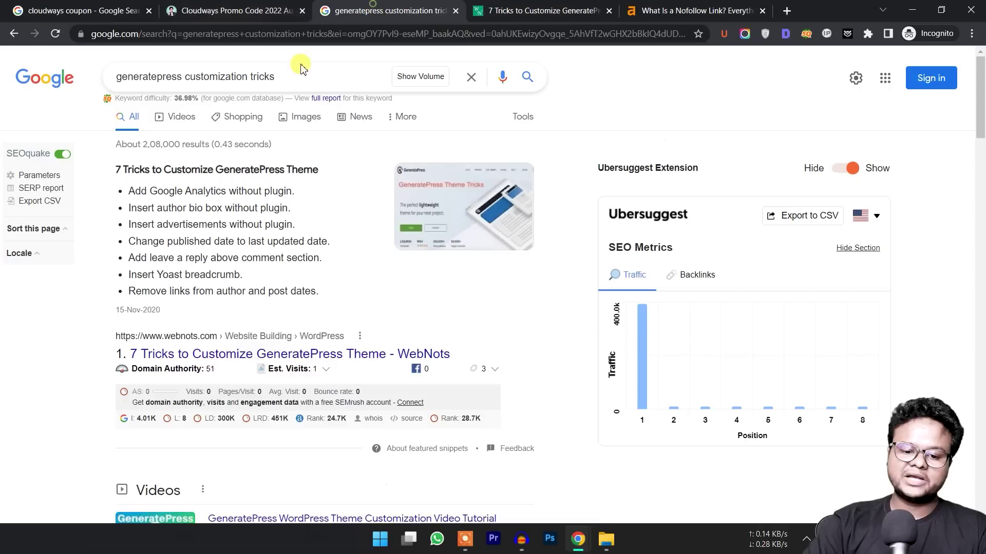
double_click(256, 77)
key("BackSpace")
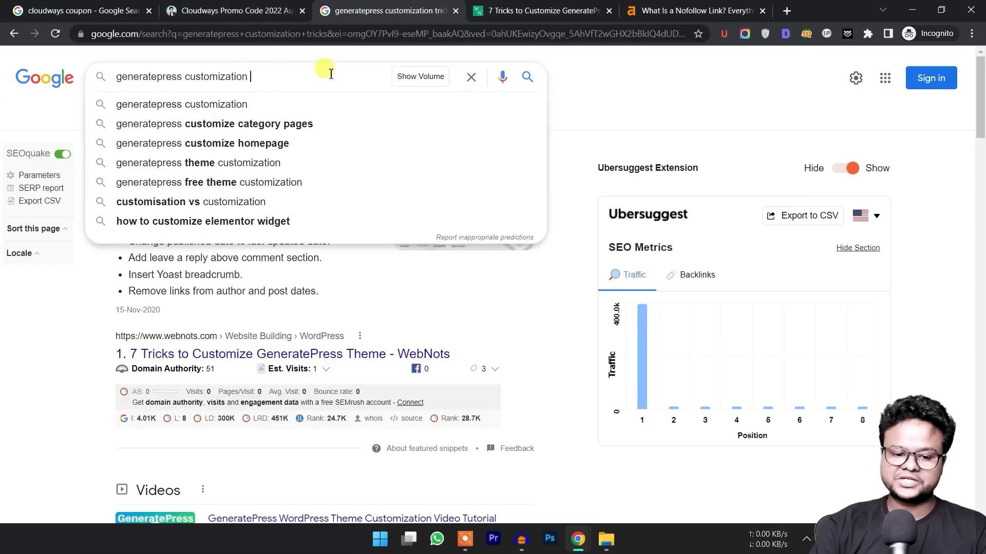
left_click(262, 101)
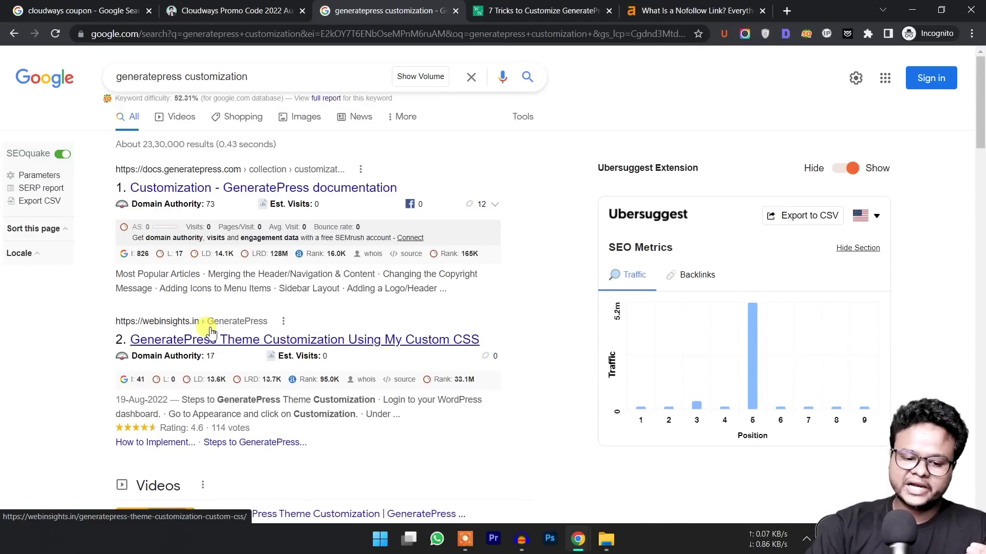
Enlarge the webinsights.in result for "generatepress customization" and highlight its rating and vote count.
left_click(268, 77)
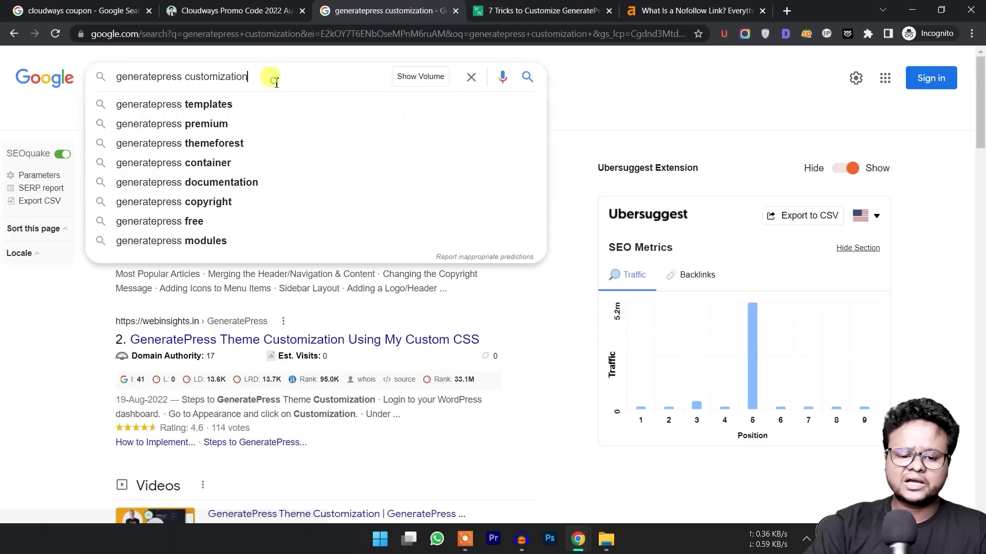
left_click(7, 365)
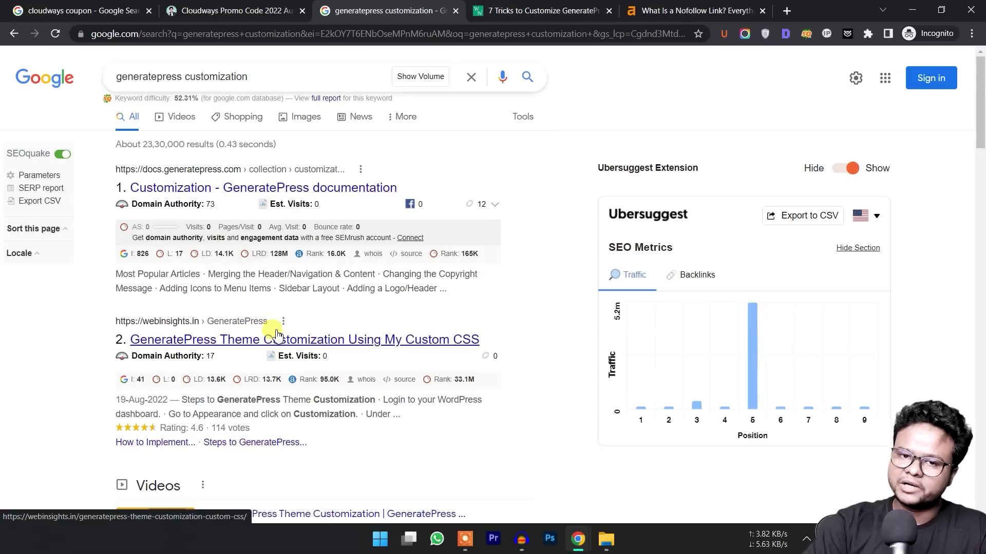
scroll(131, 399, "down", 2)
key("ctrl+plus")
key("ctrl+plus")
key("ctrl+plus")
key("ctrl+plus")
key("ctrl+plus")
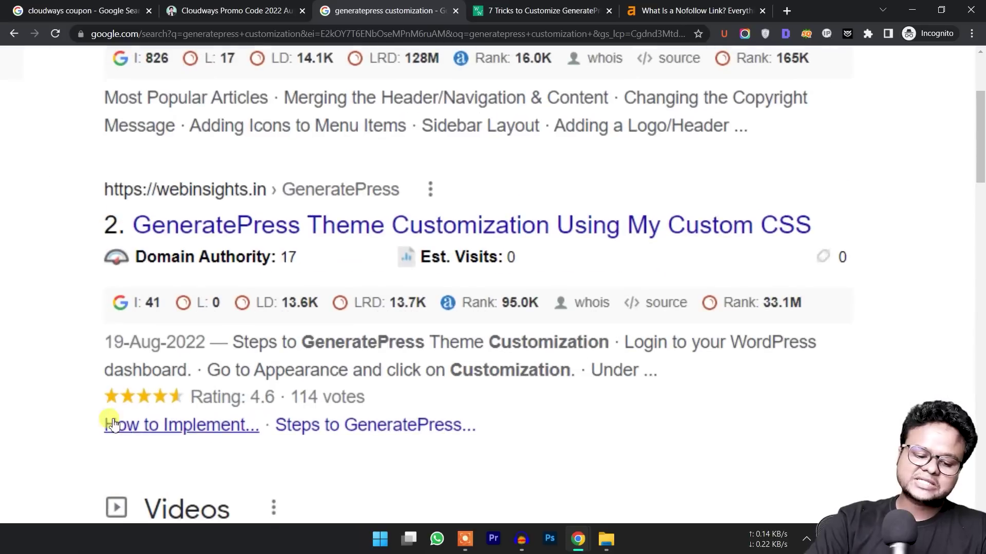
left_click_drag(144, 397, 365, 399)
Reset the page to its normal size and highlight only the vote count of the webinsights.in result.
key("ctrl+minus")
key("ctrl+minus")
key("ctrl+minus")
key("ctrl+minus")
key("ctrl+minus")
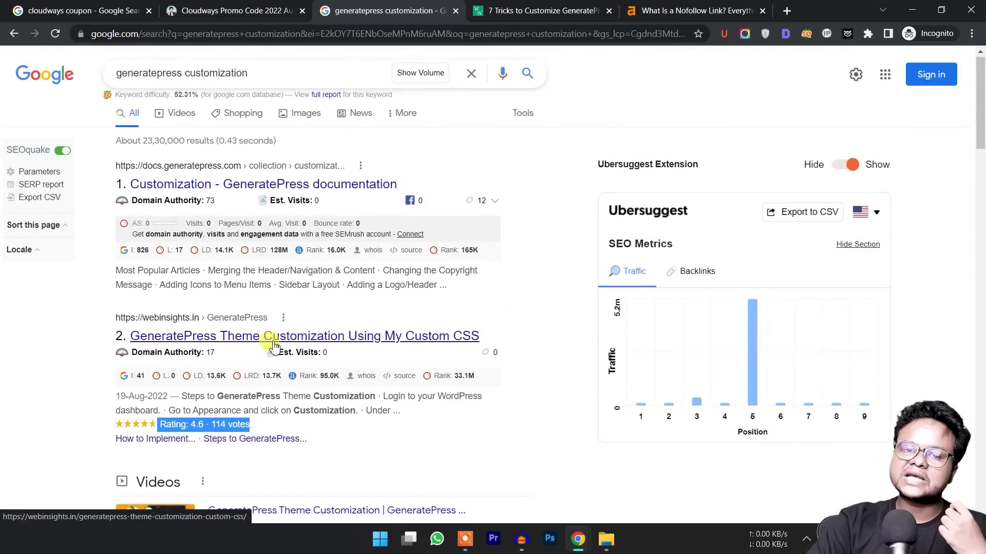
left_click(80, 427)
left_click_drag(254, 427, 221, 426)
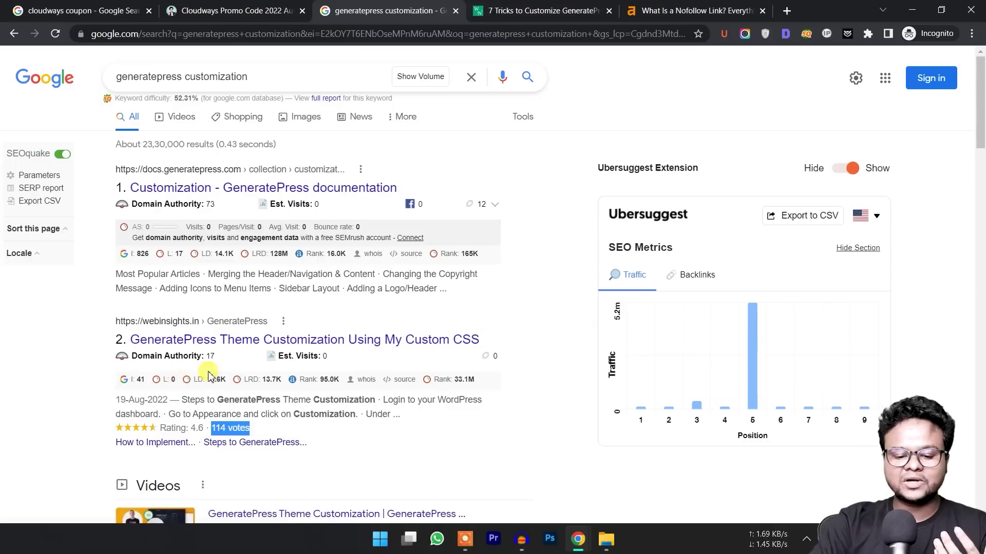
Open the "GeneratePress Theme Customization Using My Custom CSS" article and compare its star rating with the "Rich Snippets" point in the mind map.
left_click(265, 343)
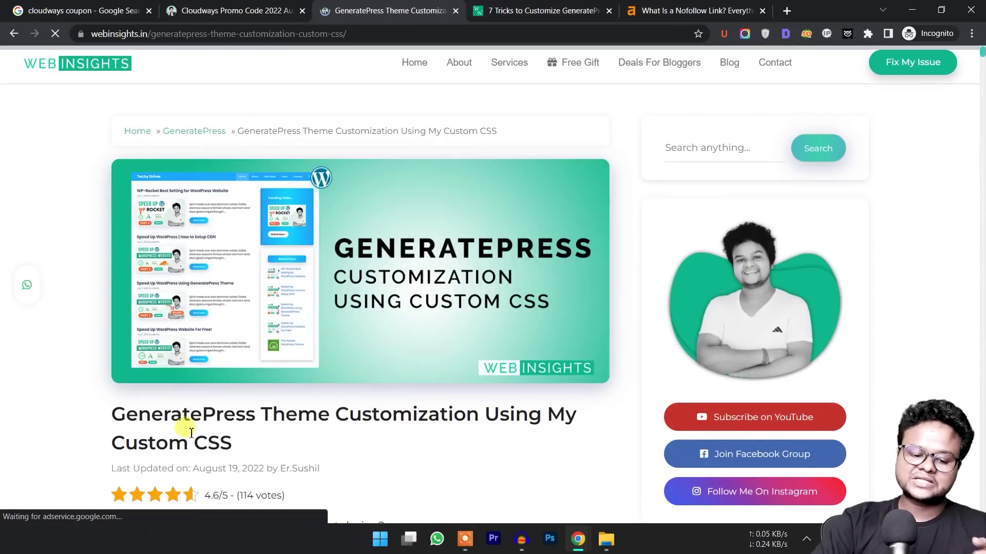
scroll(186, 425, "down", 9)
scroll(198, 398, "up", 4)
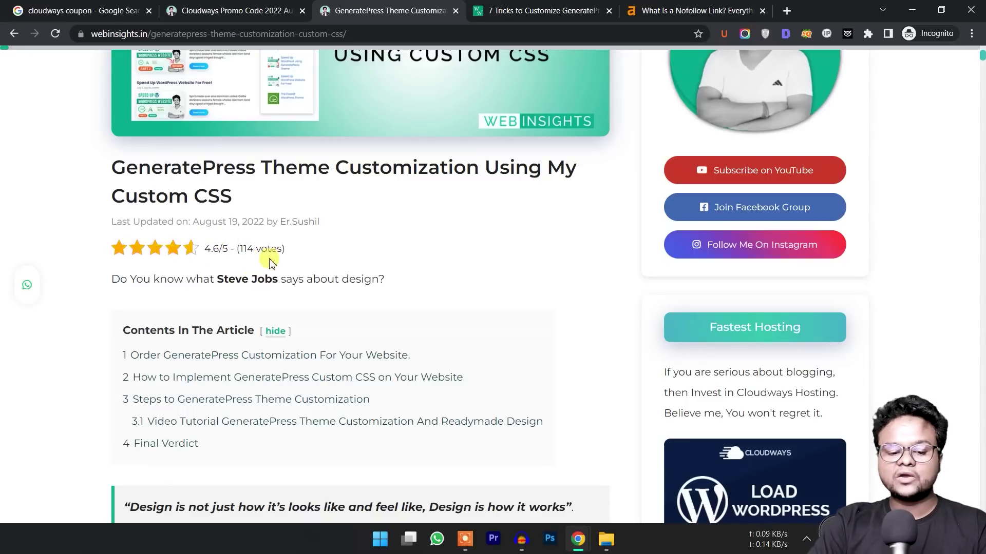
key("alt+Tab")
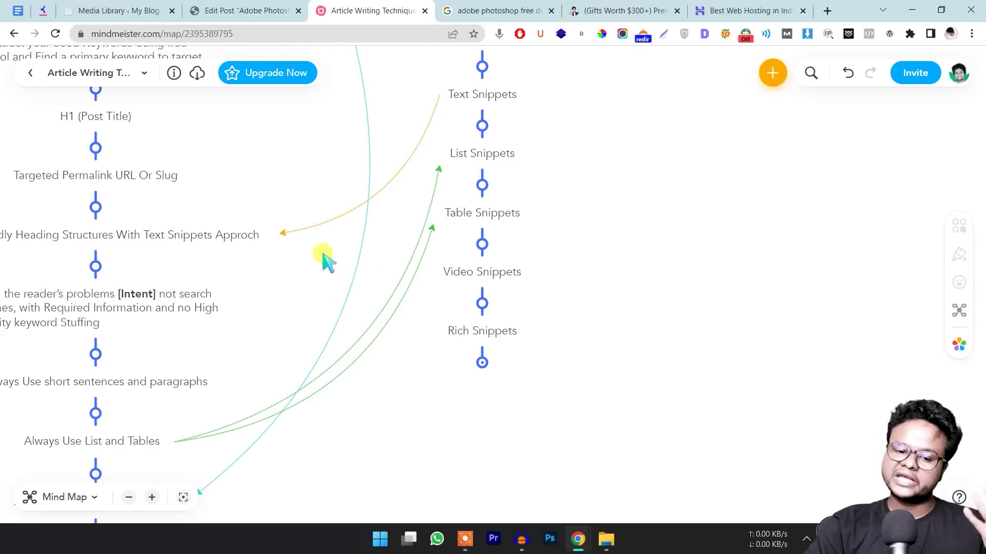
key("alt+Tab")
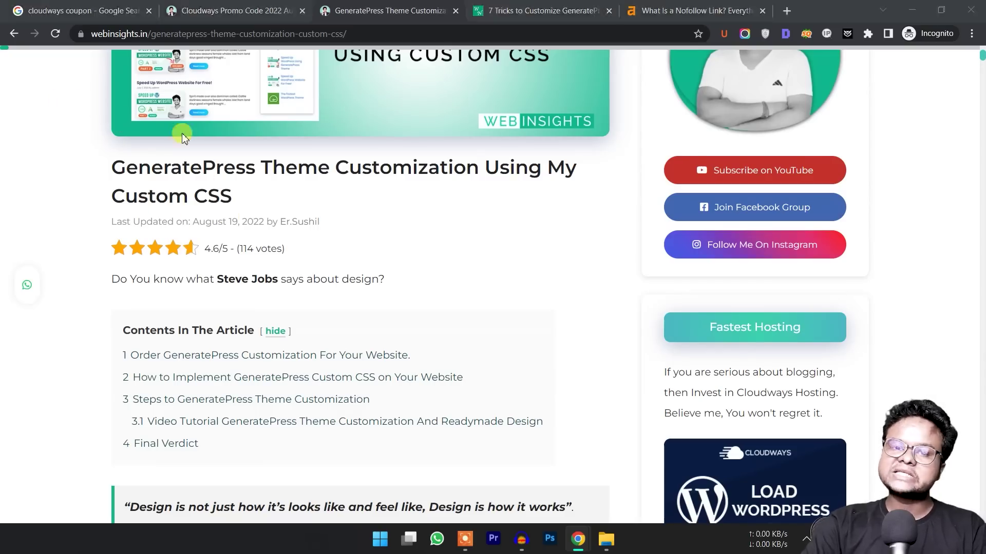
Return to the mind map and reveal the next point below "Rich Snippets".
key("alt+Tab")
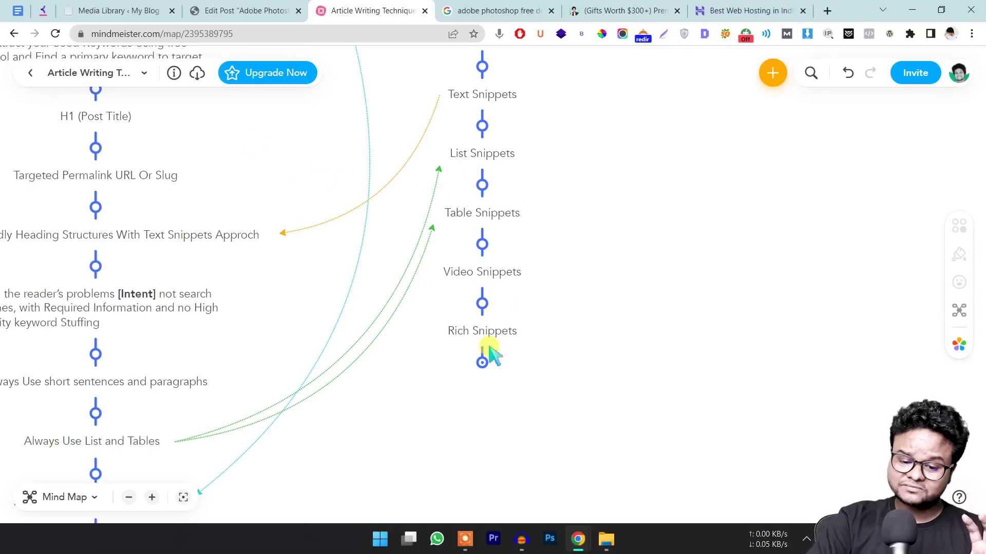
left_click(482, 365)
scroll(455, 380, "down", 1)
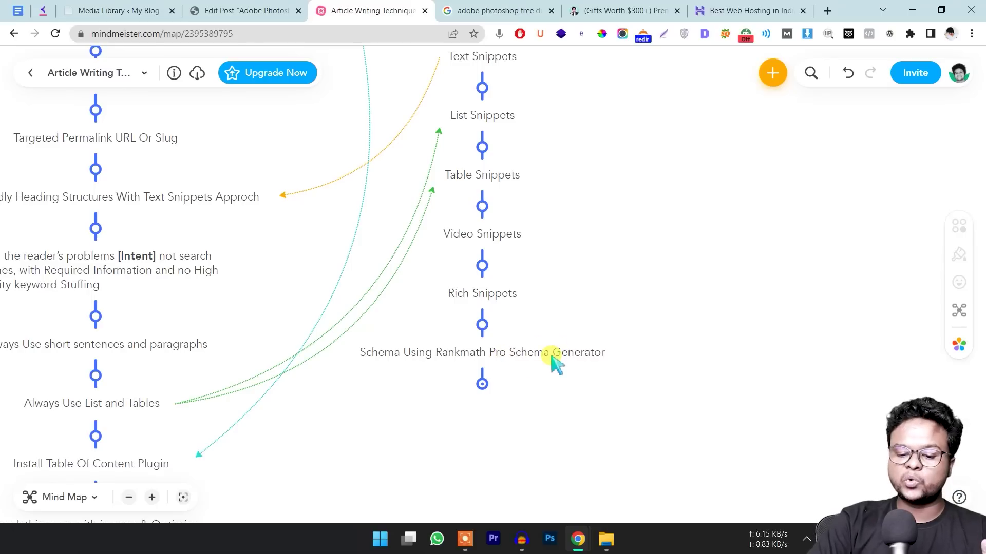
Open Rank Math's Schema Generator for the Adobe Photoshop CC 2022 post in the WordPress editor.
left_click(221, 9)
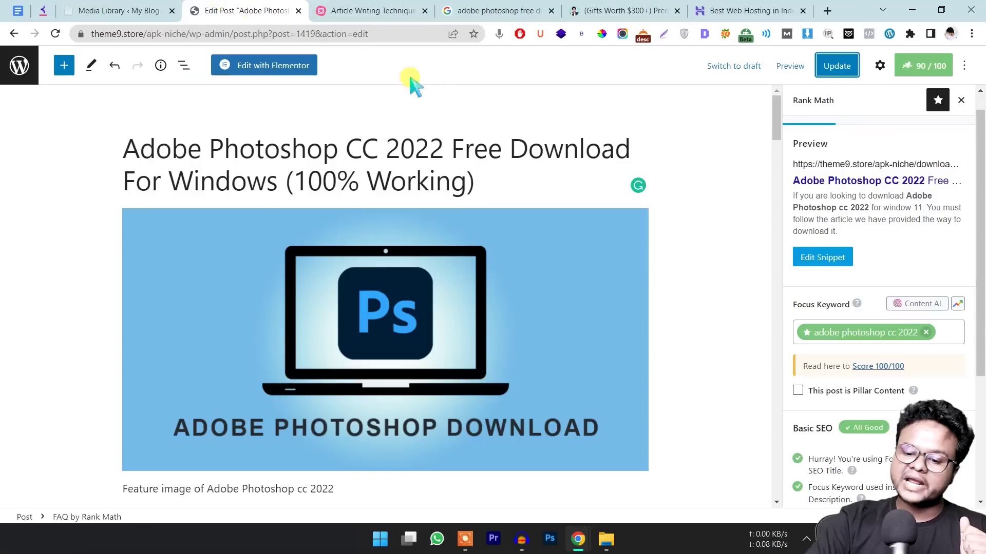
left_click(906, 72)
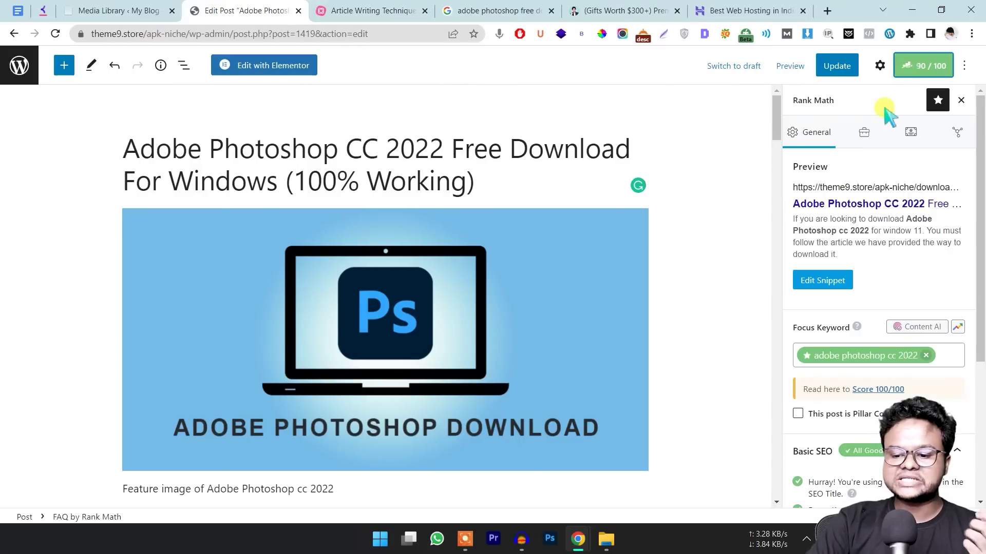
left_click(864, 134)
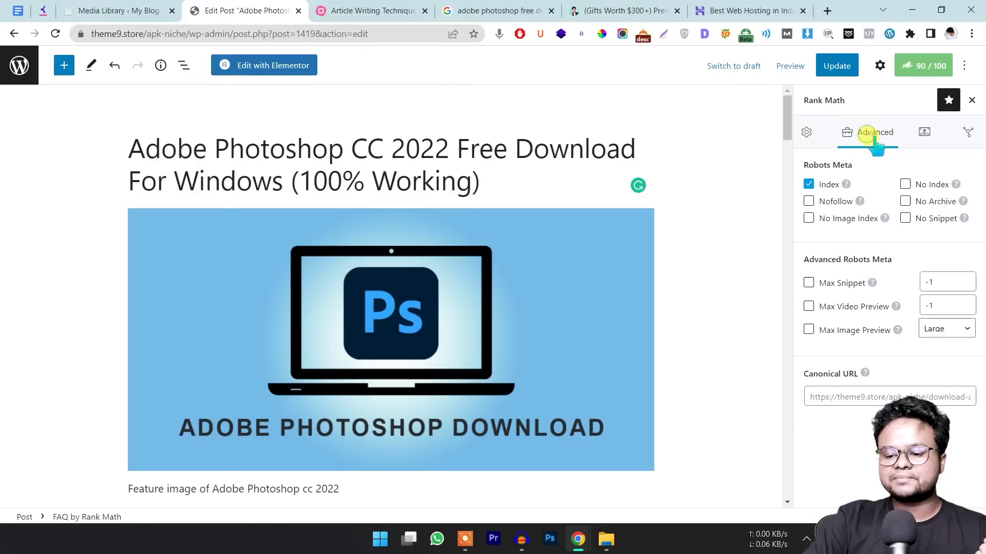
left_click(913, 133)
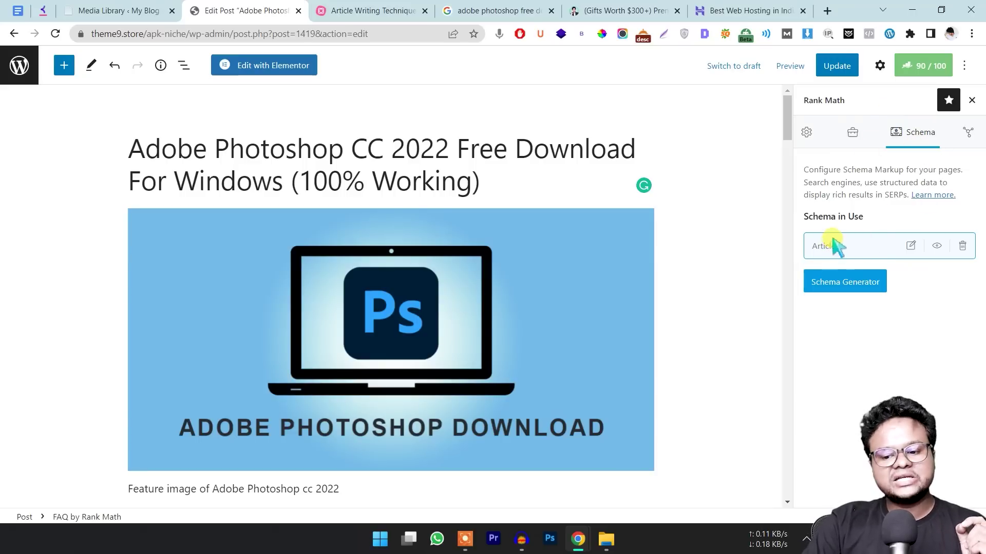
left_click(868, 281)
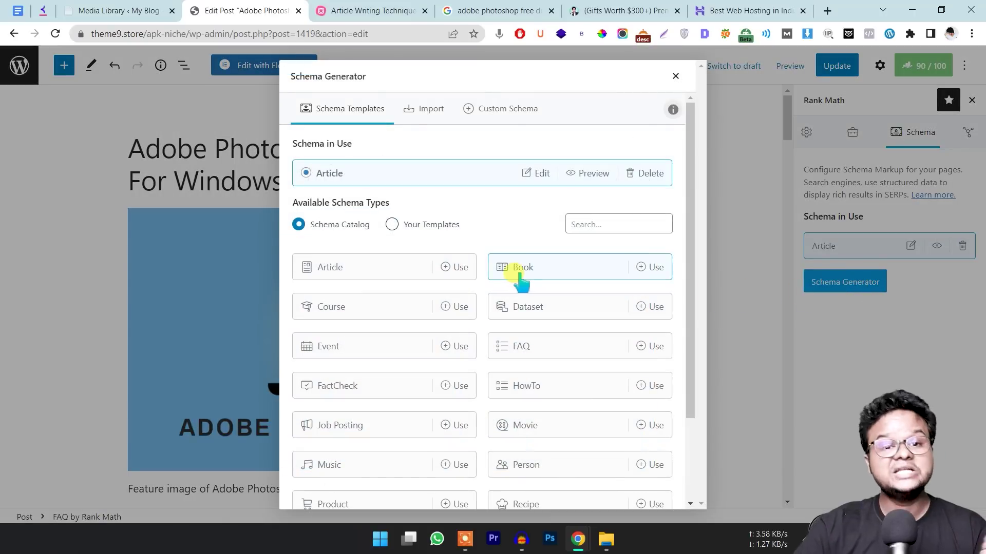
Review the Movie schema's fields in the schema catalog, close it without saving and open the Recipe schema instead.
scroll(400, 255, "down", 2)
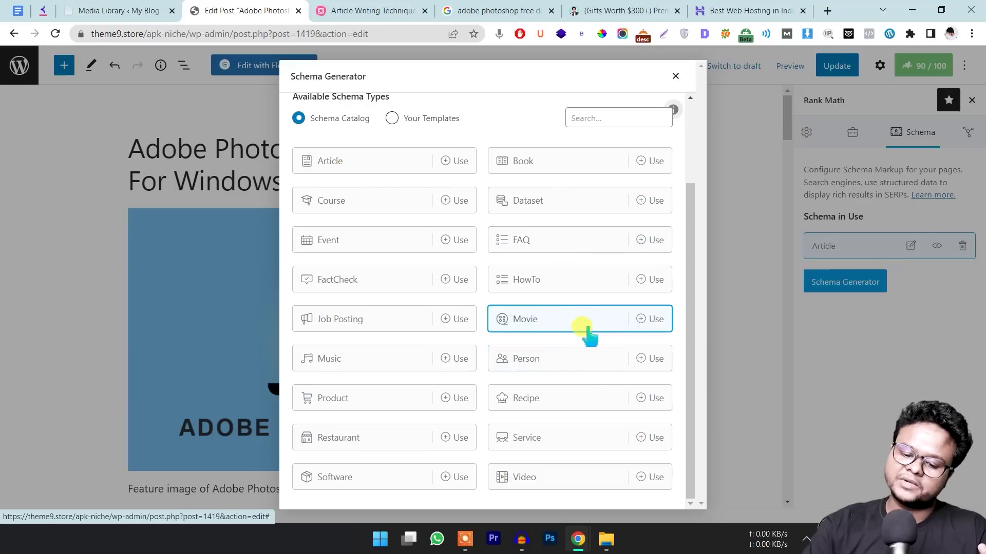
left_click(640, 322)
scroll(502, 285, "down", 5)
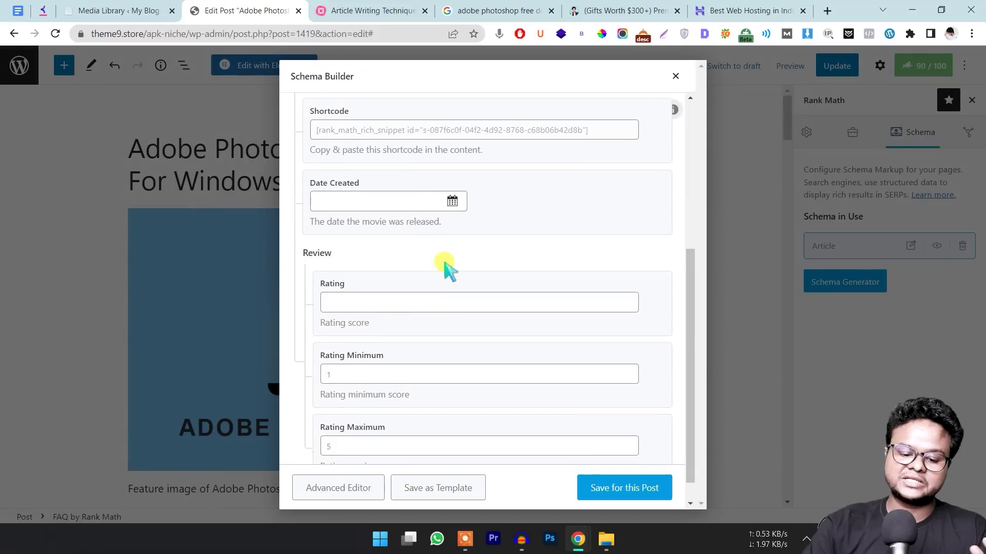
scroll(398, 277, "up", 6)
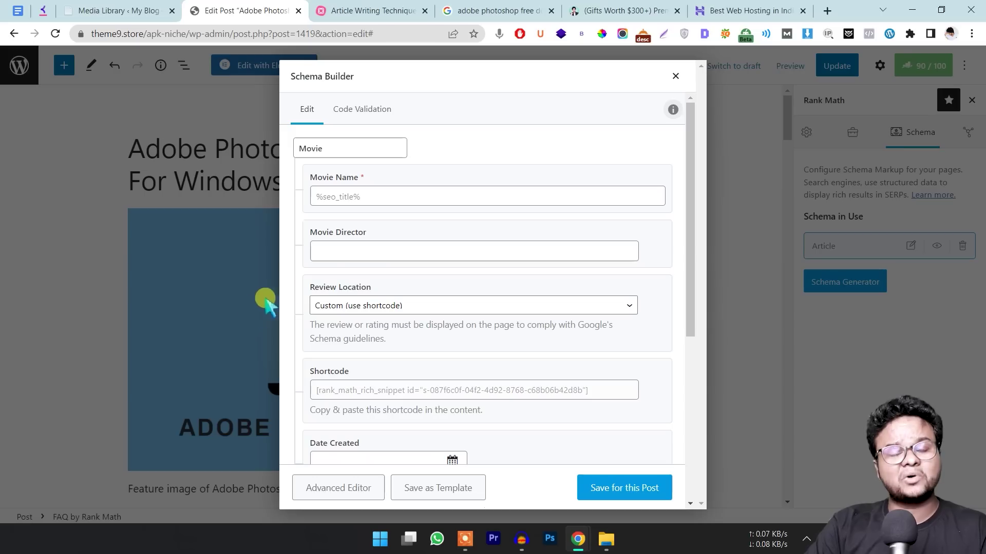
left_click(675, 76)
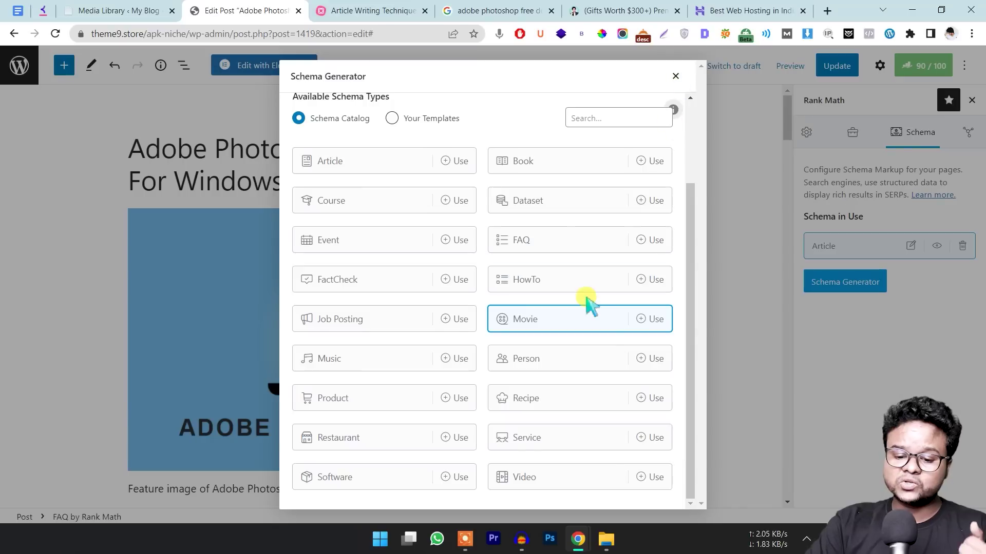
left_click(557, 400)
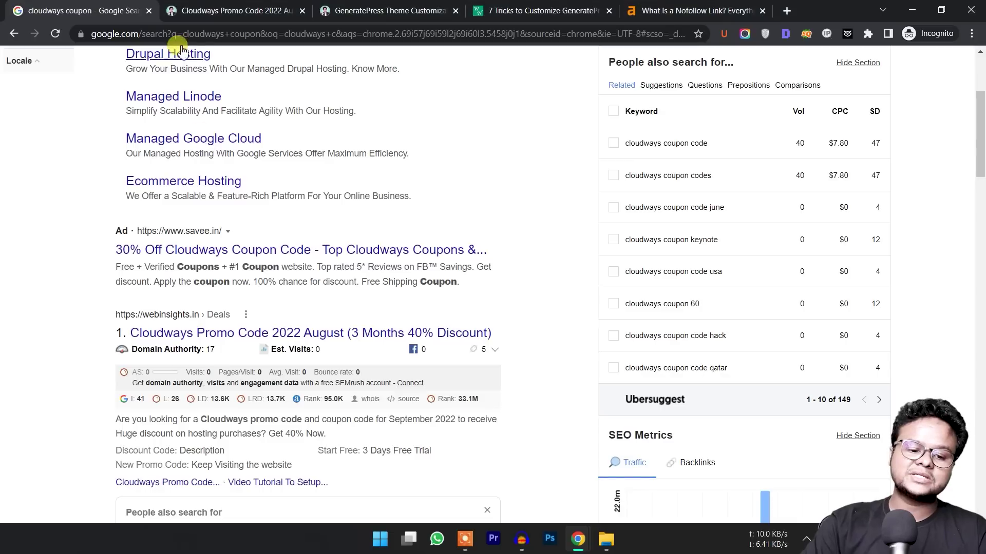
Replace the Google query "cloudways coupon" with "mutton curry recipe" and view the recipe results.
left_click_drag(210, 88, 68, 88)
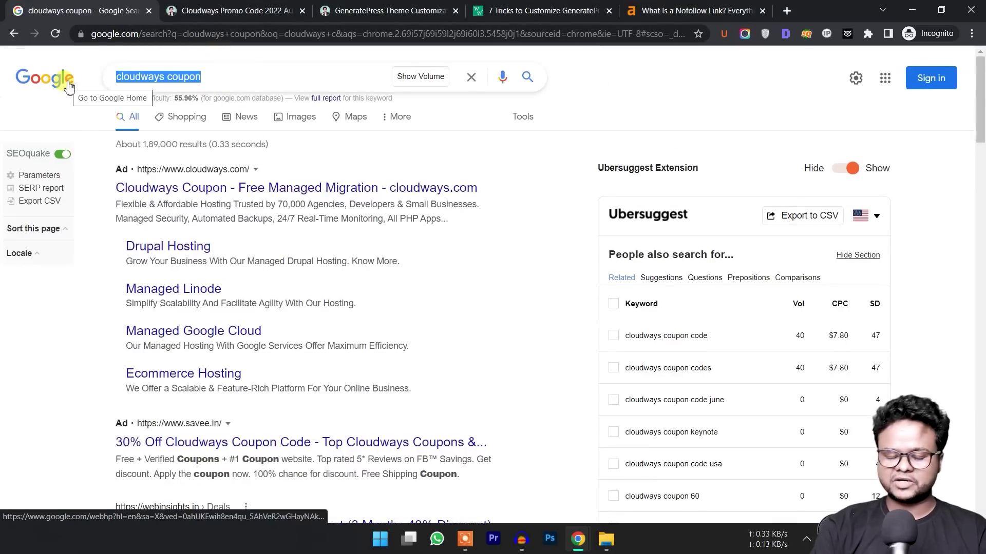
key("BackSpace")
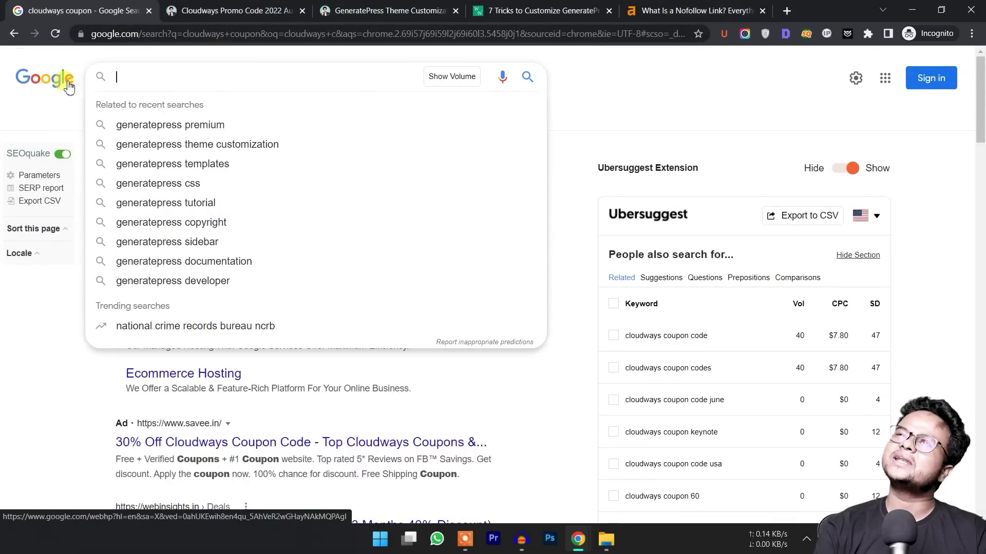
type("mutton curry r")
key("Down")
key("Return")
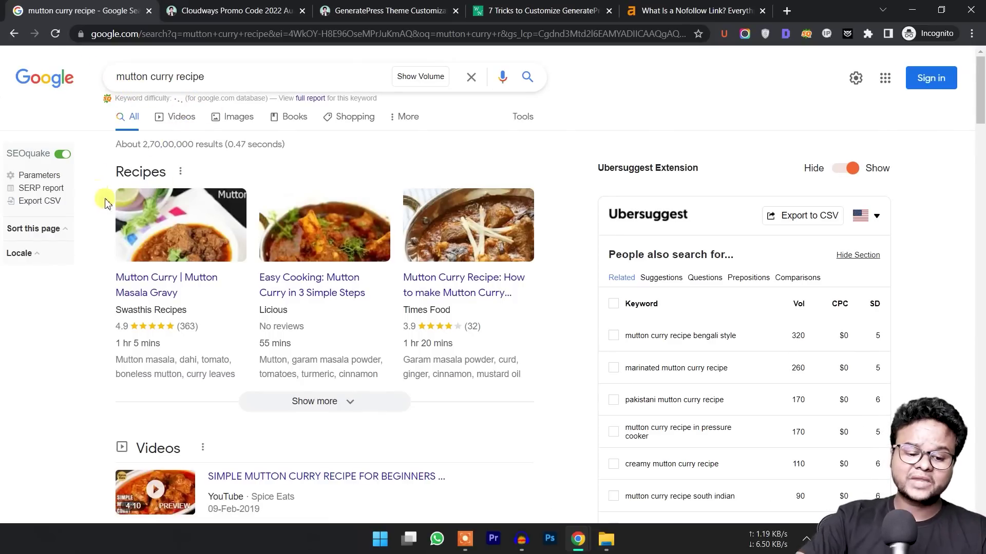
scroll(105, 202, "down", 1)
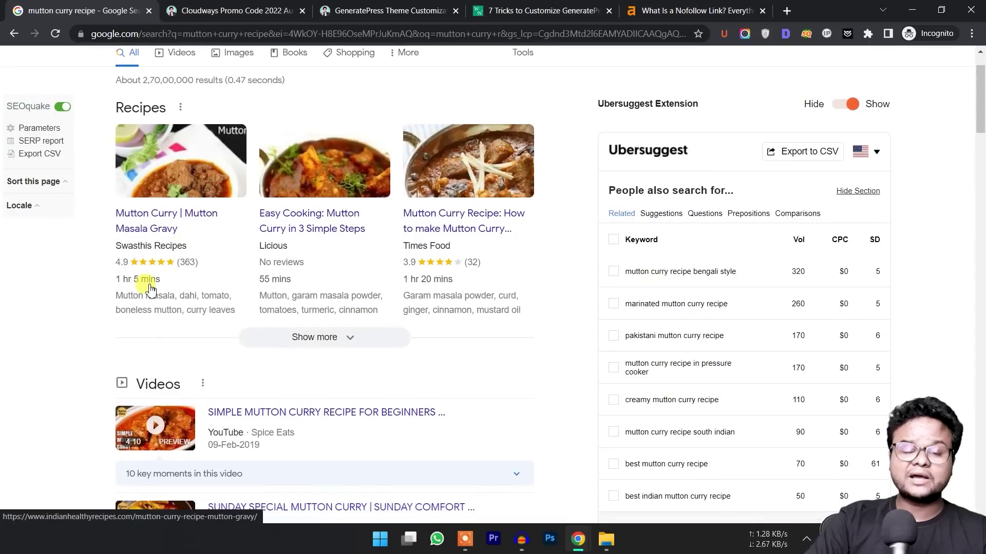
Return to the Rank Math Recipe schema in the post editor and look through its fields.
left_click(590, 11)
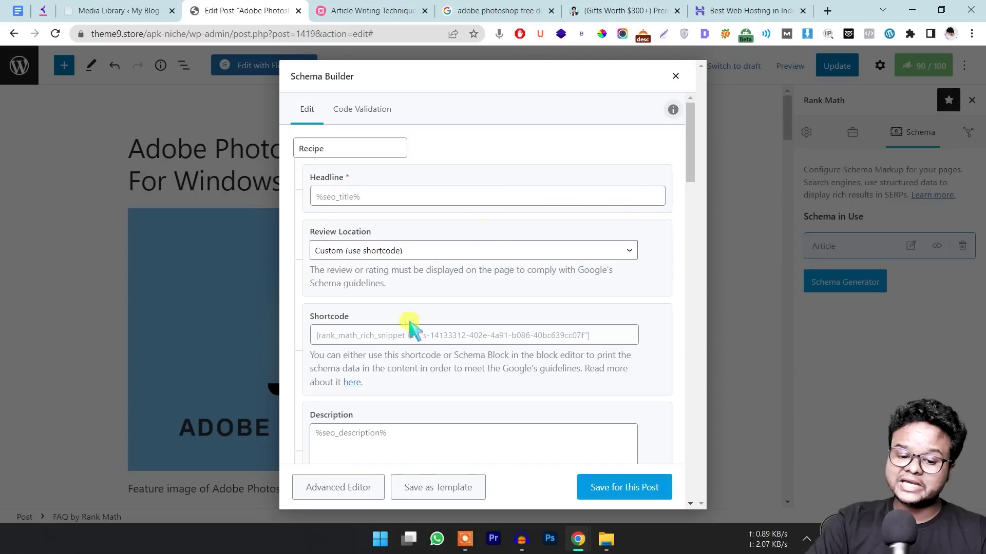
scroll(454, 382, "down", 5)
left_click(400, 284)
left_click(406, 217)
left_click(401, 359)
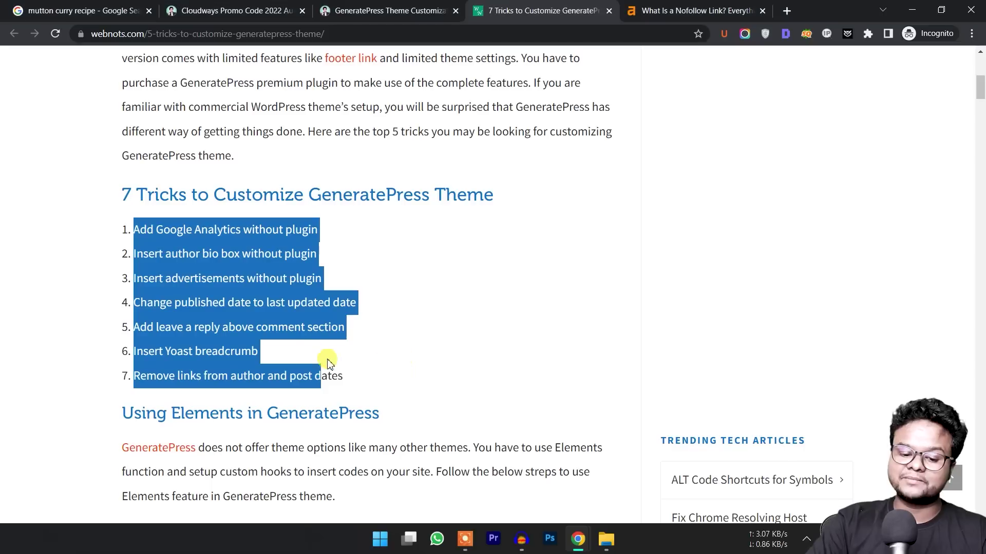
scroll(371, 160, "down", 1)
Highlight the vote count of the Swasthis Recipes result and the cooking time of the Times Food result on Google.
left_click(411, 5)
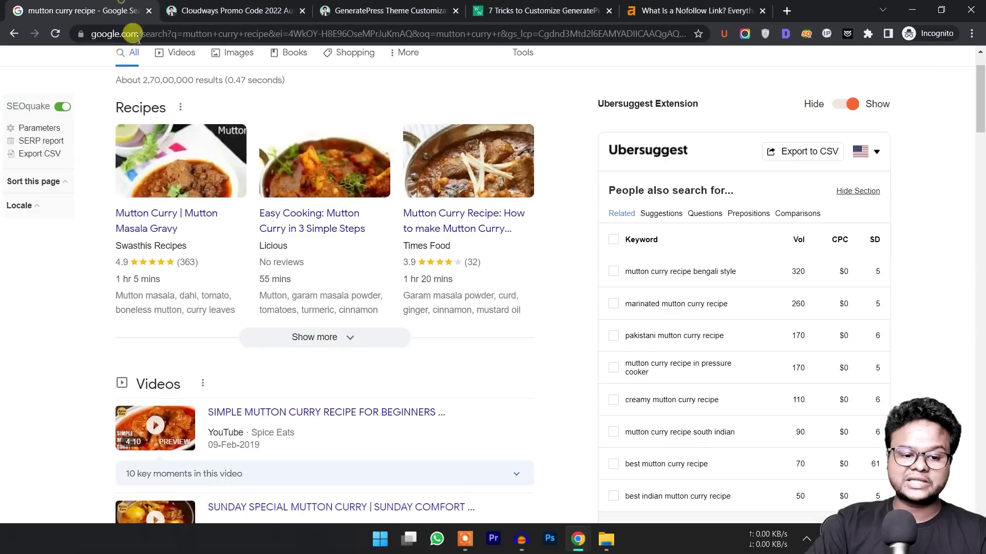
scroll(255, 313, "down", 5)
scroll(263, 321, "down", 3)
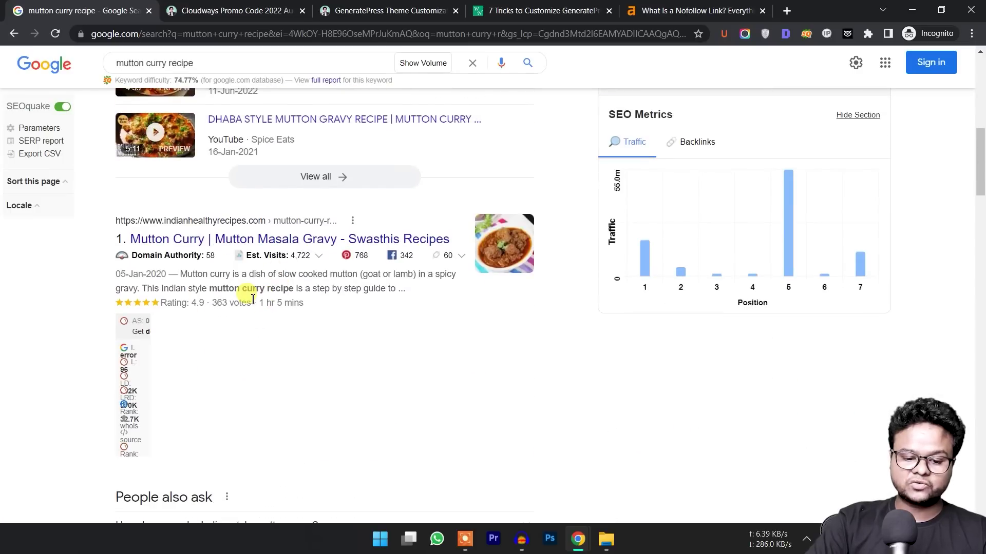
left_click_drag(261, 304, 314, 308)
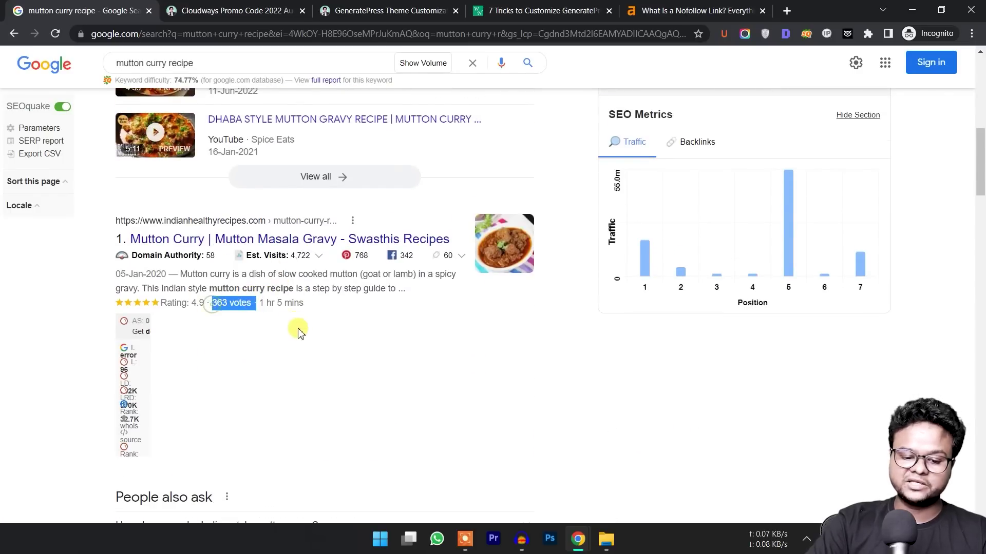
scroll(297, 330, "down", 8)
left_click_drag(269, 303, 352, 308)
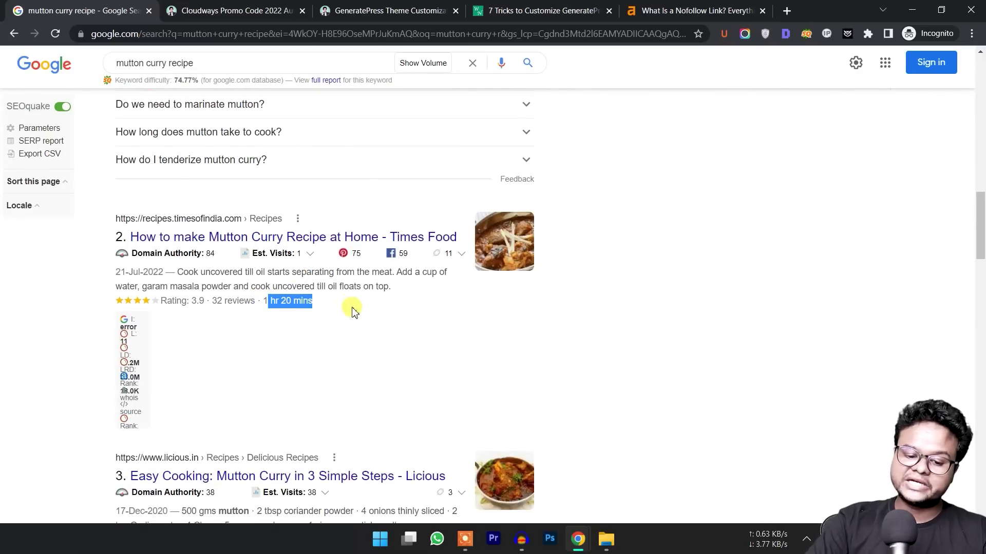
scroll(352, 313, "down", 2)
Go back to the Recipe schema's preparation and cooking time fields, and close the schema without saving.
key("alt+Tab")
scroll(522, 164, "up", 3)
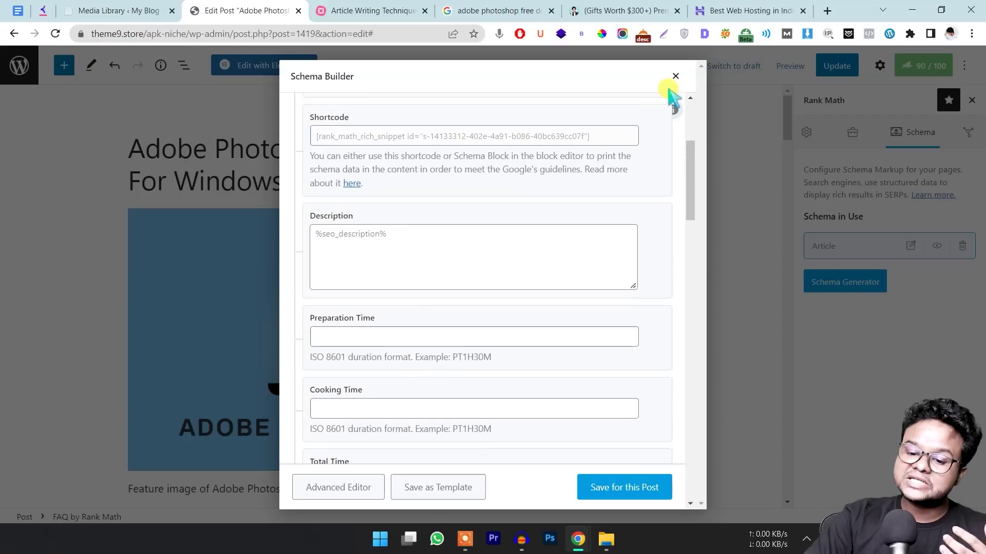
left_click(674, 77)
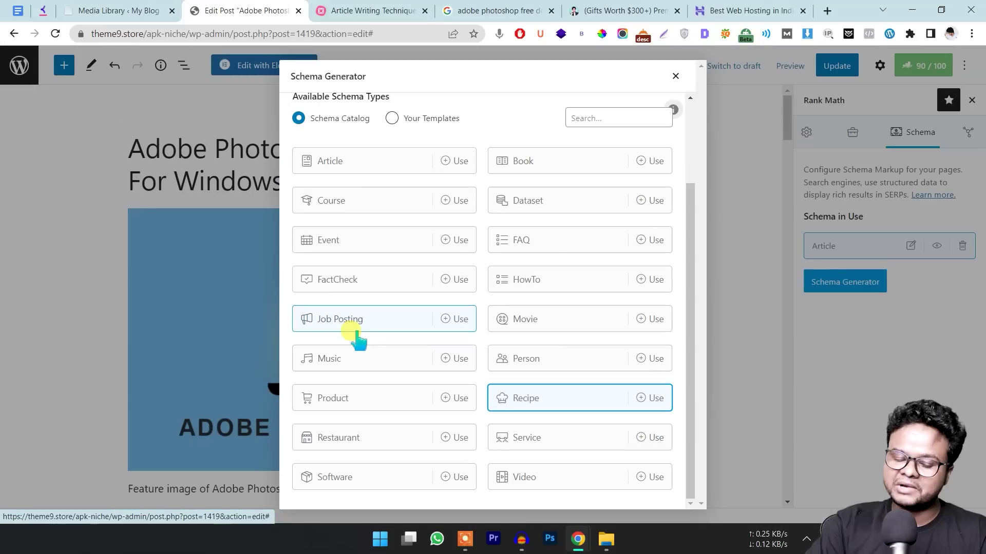
Open the Job Posting schema, review its salary, posting date and expiry fields, and close it without saving.
left_click(364, 325)
scroll(418, 319, "down", 12)
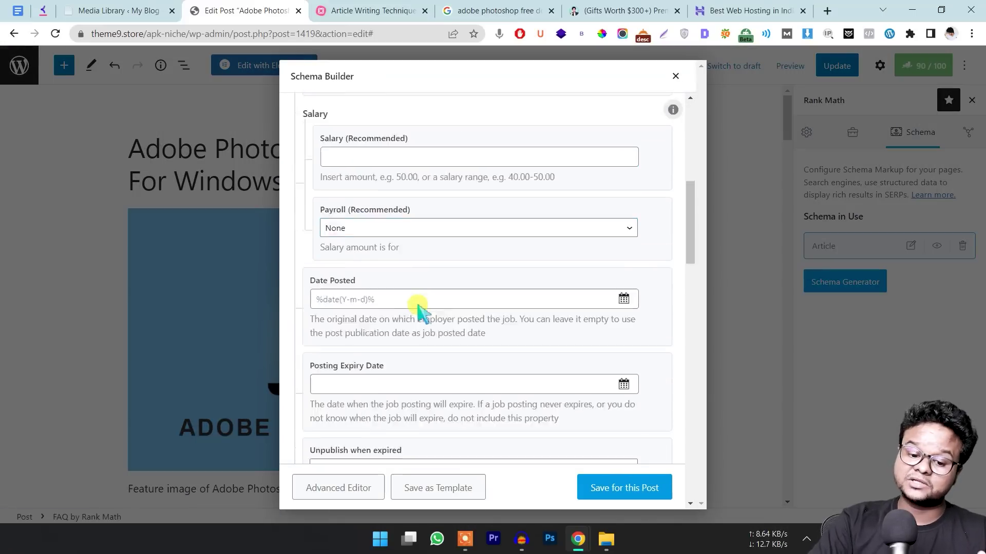
scroll(446, 308, "up", 10)
left_click(386, 360)
scroll(416, 354, "up", 4)
scroll(429, 345, "down", 14)
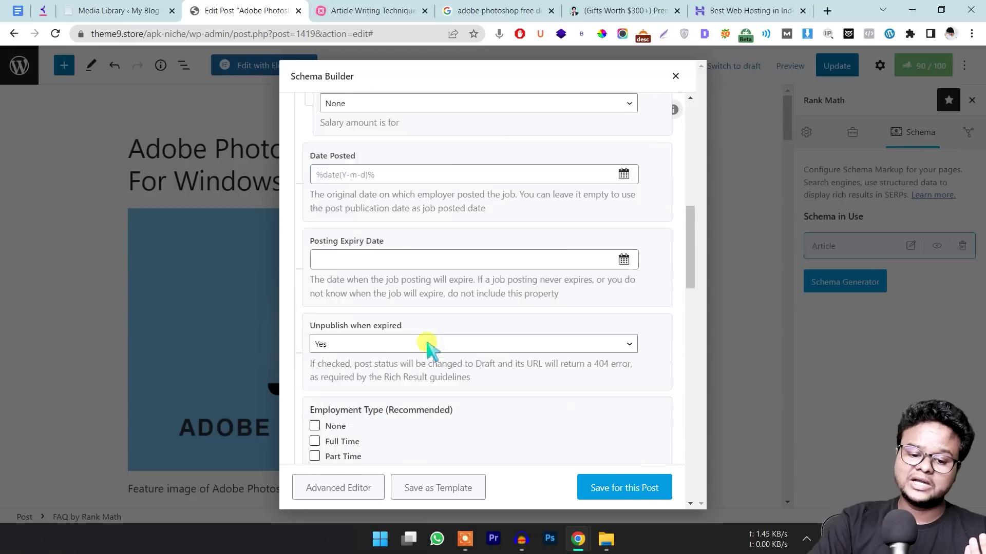
left_click(675, 76)
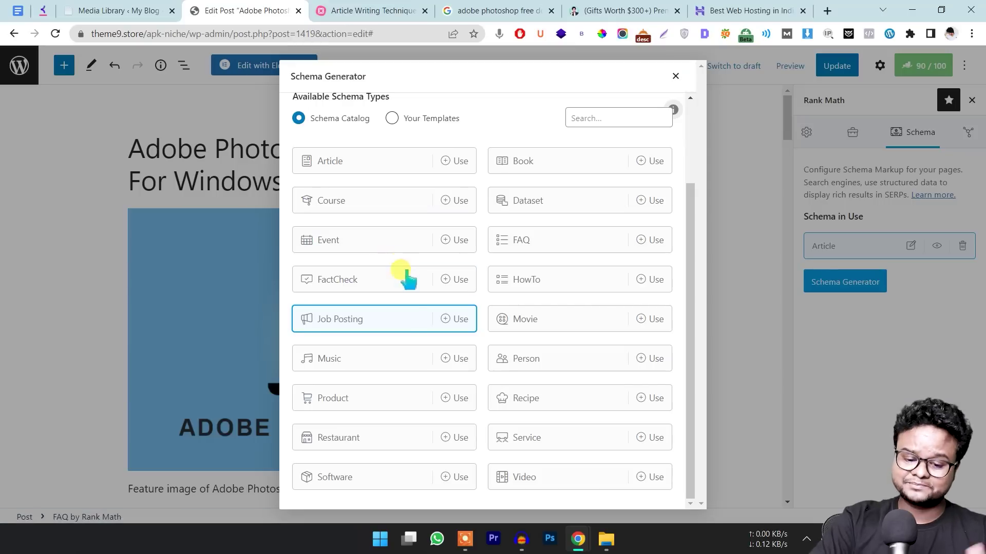
Review the Software schema's category, price and rating fields, and exit the Schema Generator without saving.
left_click(393, 479)
scroll(429, 325, "down", 10)
scroll(387, 180, "up", 2)
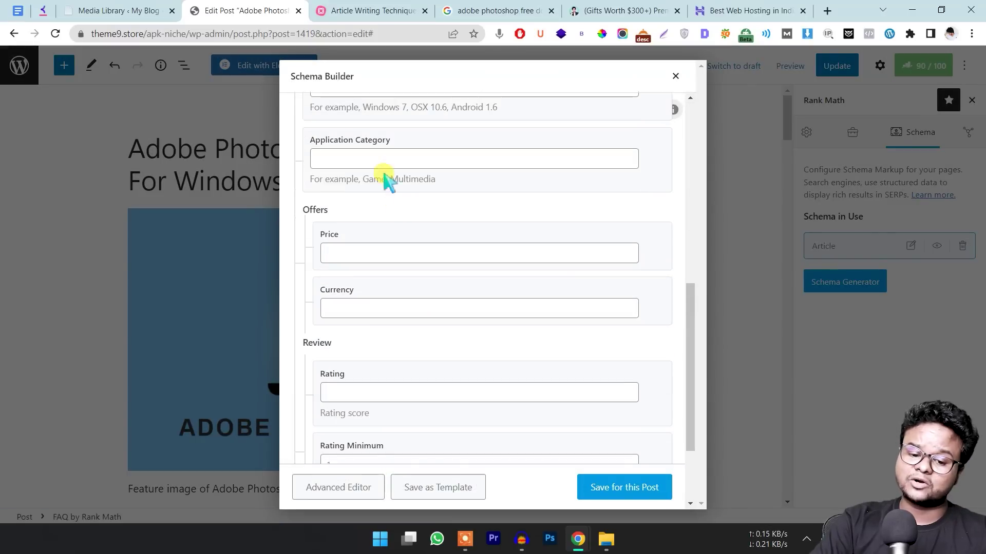
scroll(413, 287, "down", 3)
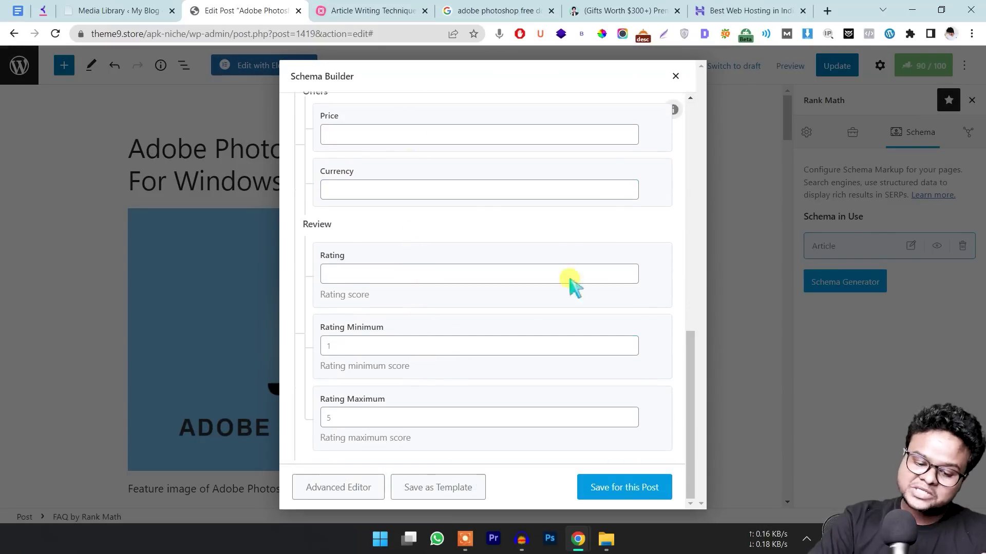
left_click(675, 77)
scroll(616, 154, "up", 2)
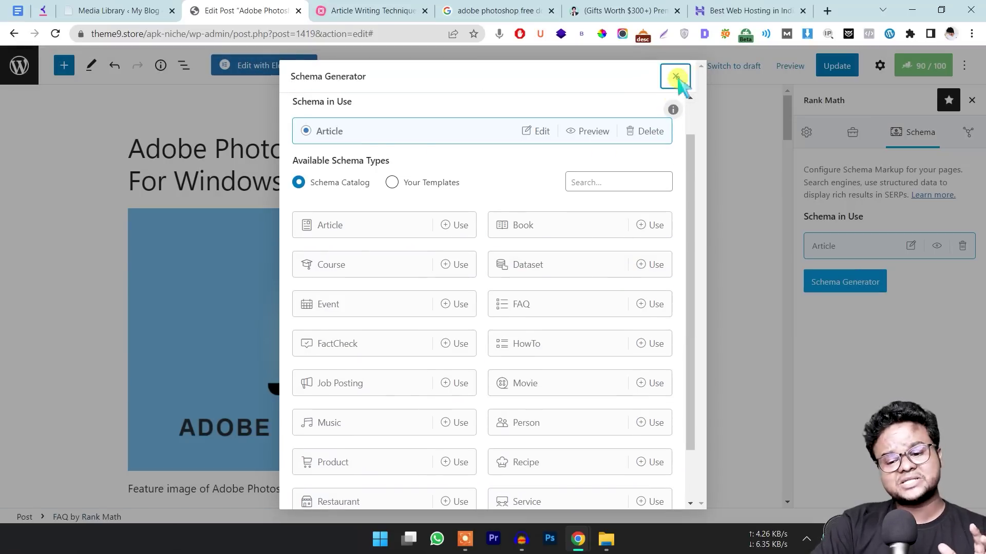
left_click(674, 78)
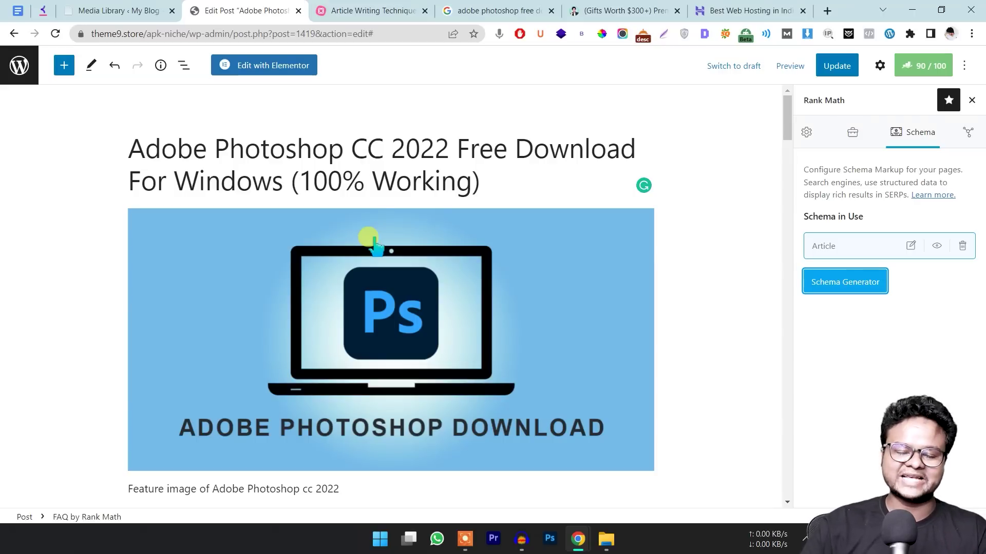
Open theme9.net in a new browser tab and browse its popular items, including Rank Math Pro, and its services.
left_click(825, 8)
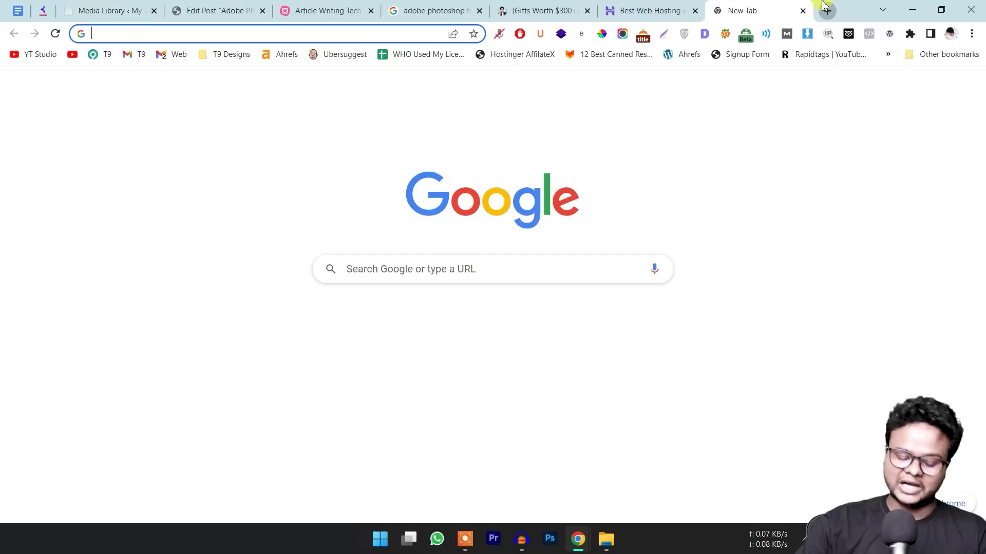
type("the")
key("Return")
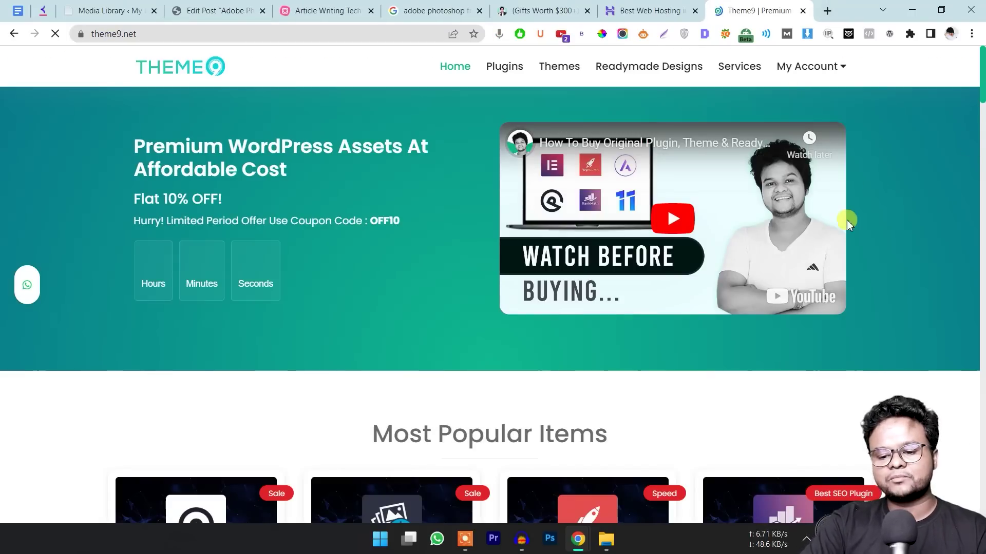
scroll(816, 251, "down", 6)
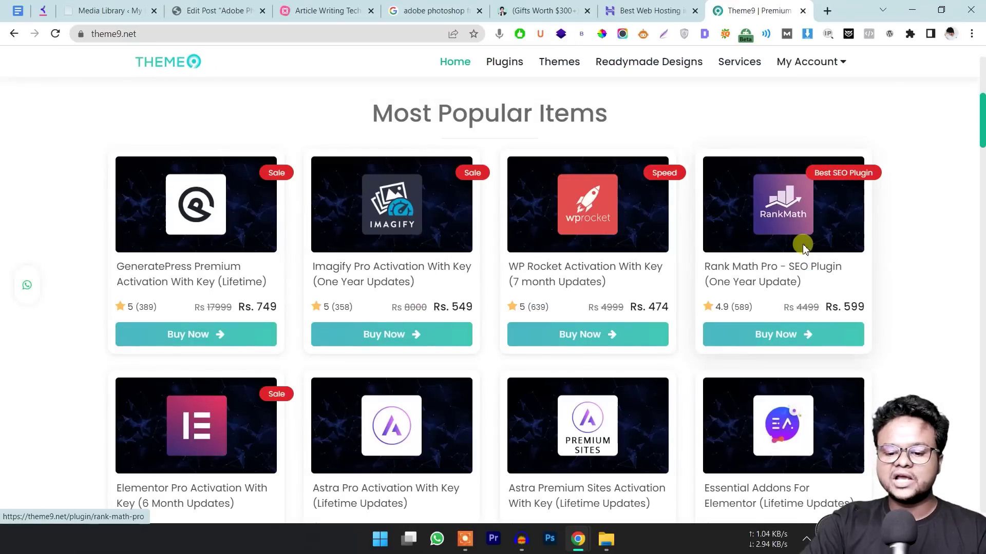
scroll(808, 249, "down", 1)
scroll(759, 281, "down", 12)
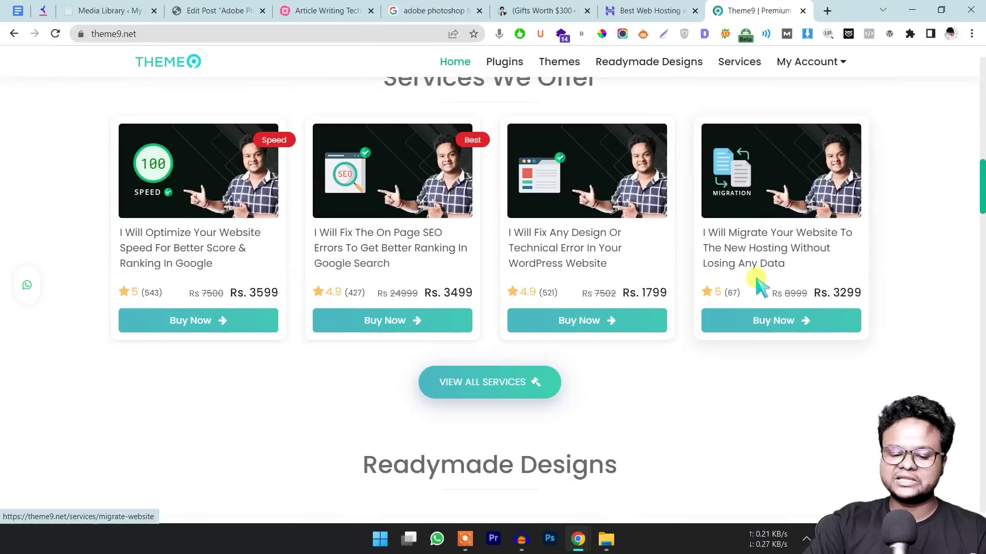
Browse the services and readymade website designs on theme9.net, and return to the beginning of the home page.
scroll(764, 285, "up", 5)
scroll(605, 260, "down", 6)
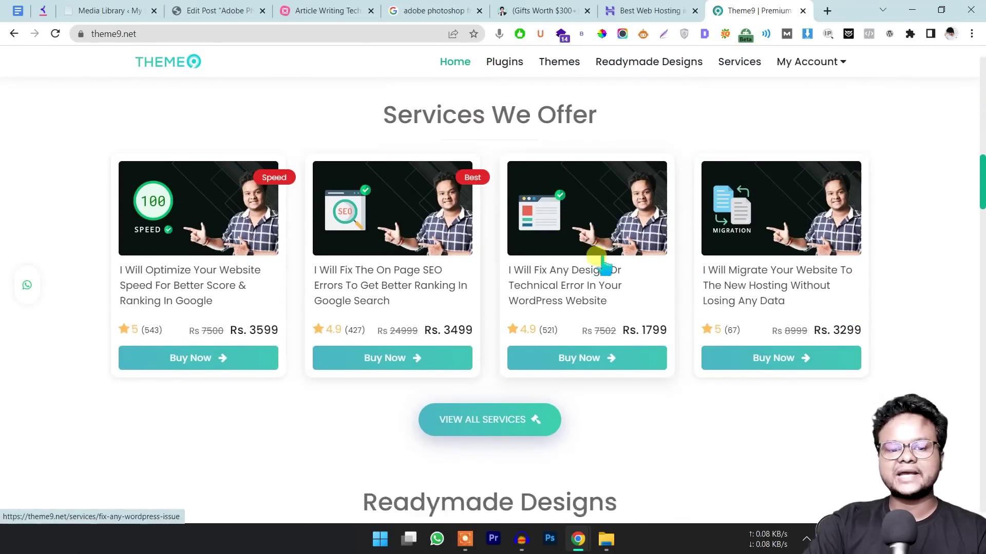
scroll(652, 295, "down", 2)
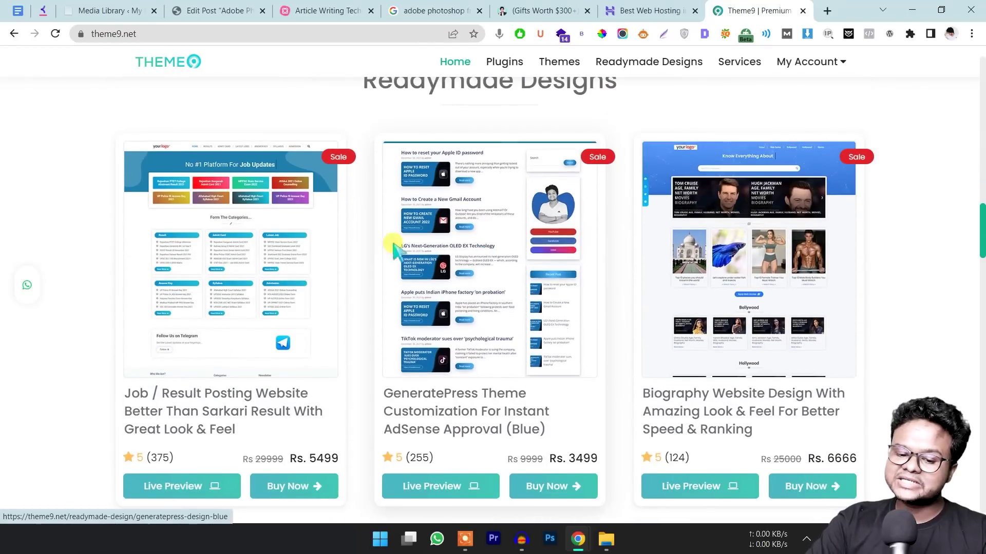
scroll(308, 260, "down", 7)
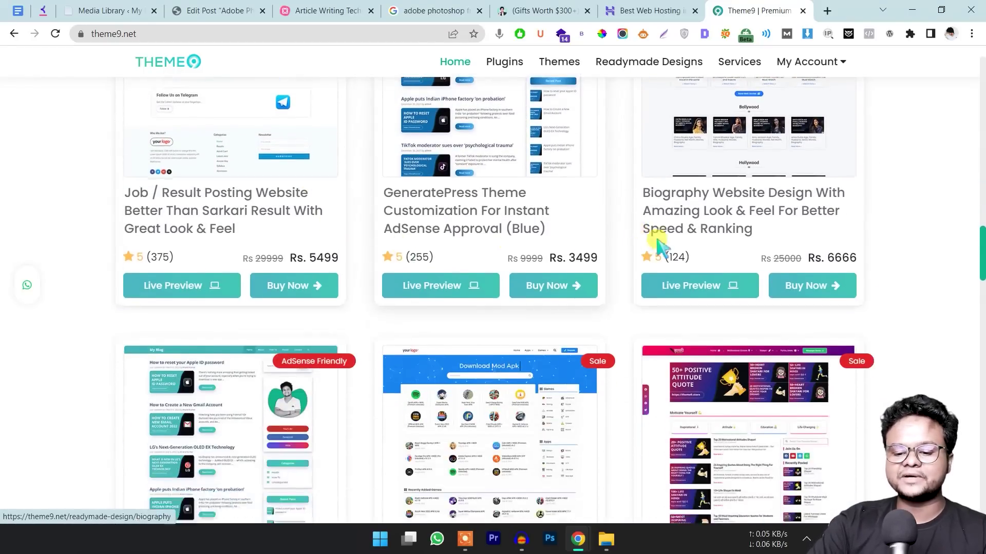
scroll(314, 288, "down", 6)
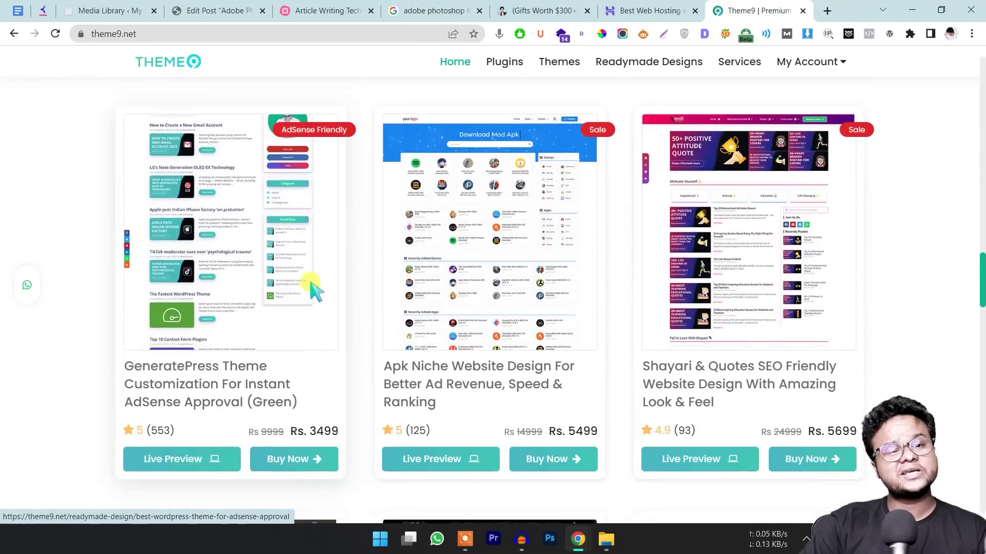
scroll(546, 277, "down", 2)
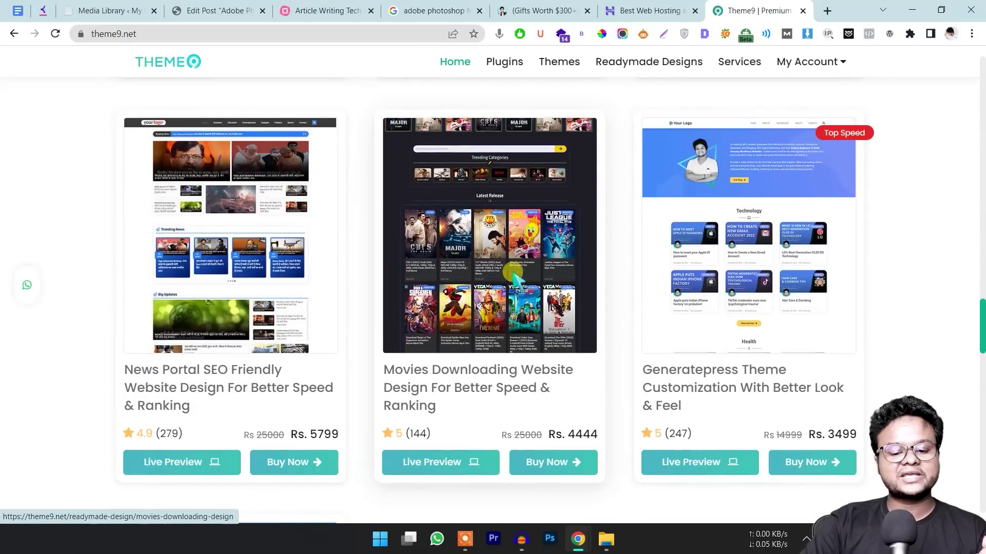
scroll(285, 277, "down", 4)
scroll(501, 293, "up", 9)
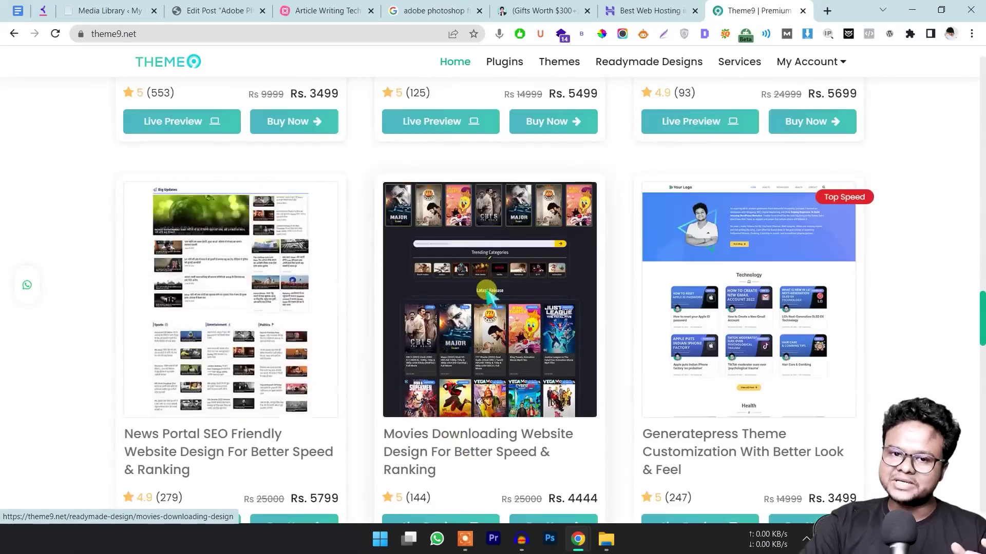
scroll(501, 292, "up", 10)
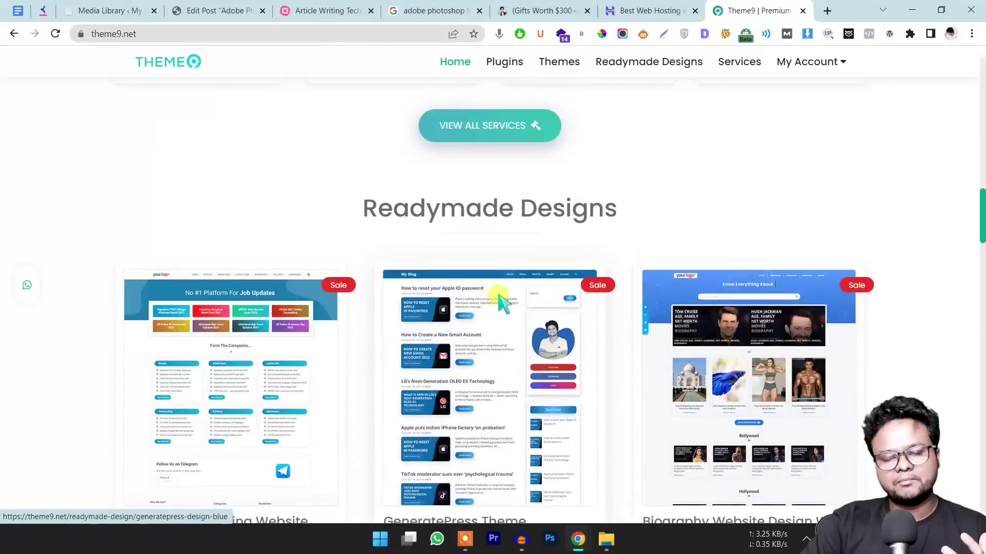
scroll(510, 303, "up", 10)
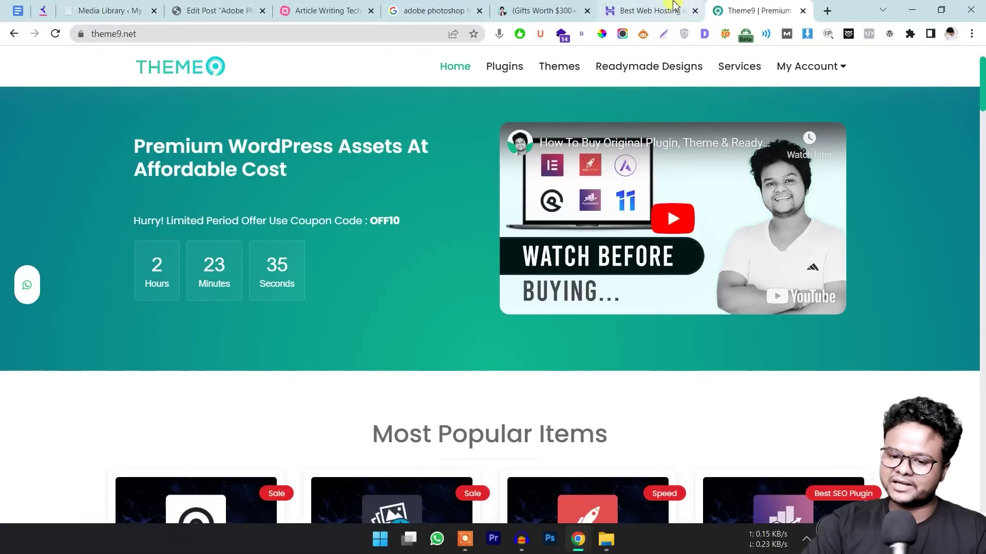
Show the free gift page on webinsights.in, and go back to theme9.net to review its popular items and services.
left_click(657, 10)
left_click(535, 9)
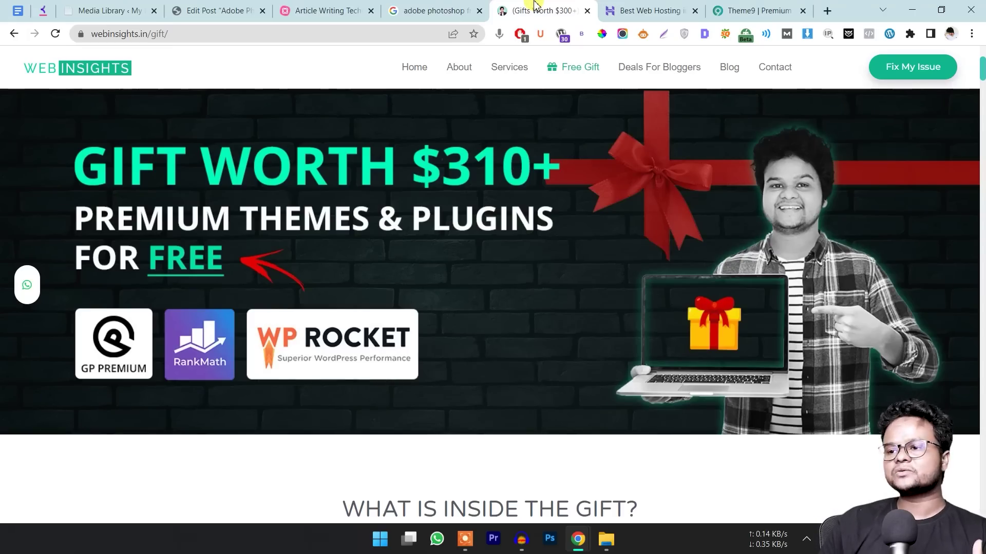
left_click(754, 11)
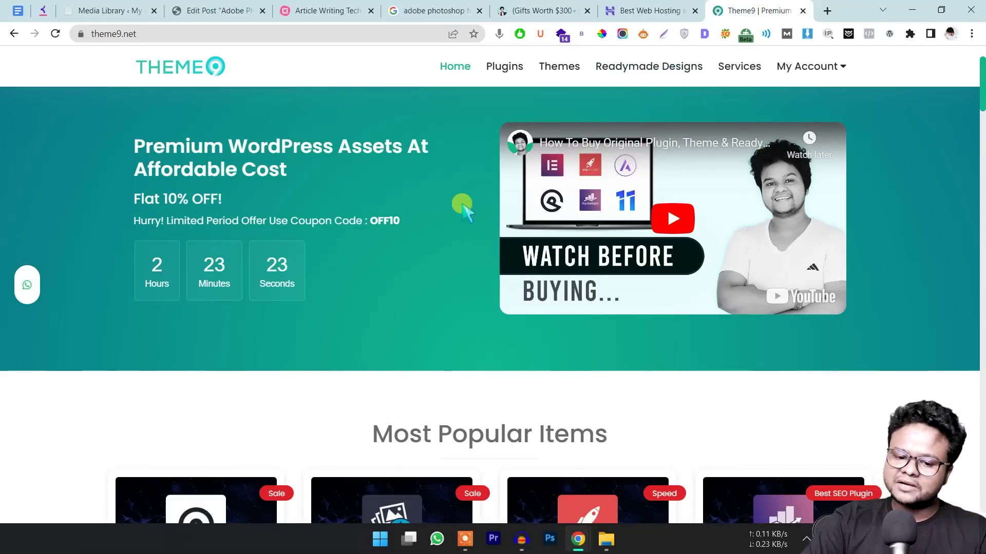
scroll(472, 200, "down", 1)
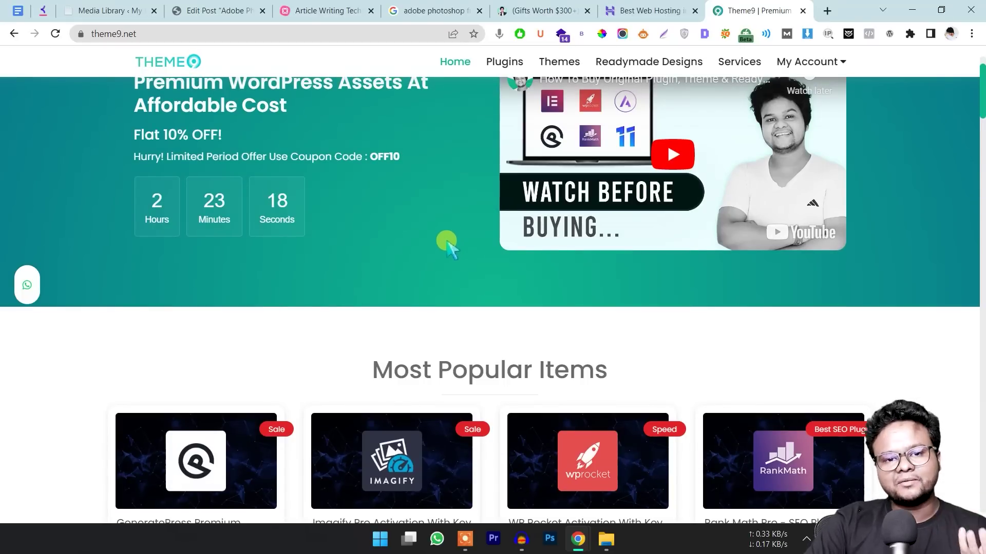
scroll(444, 231, "down", 10)
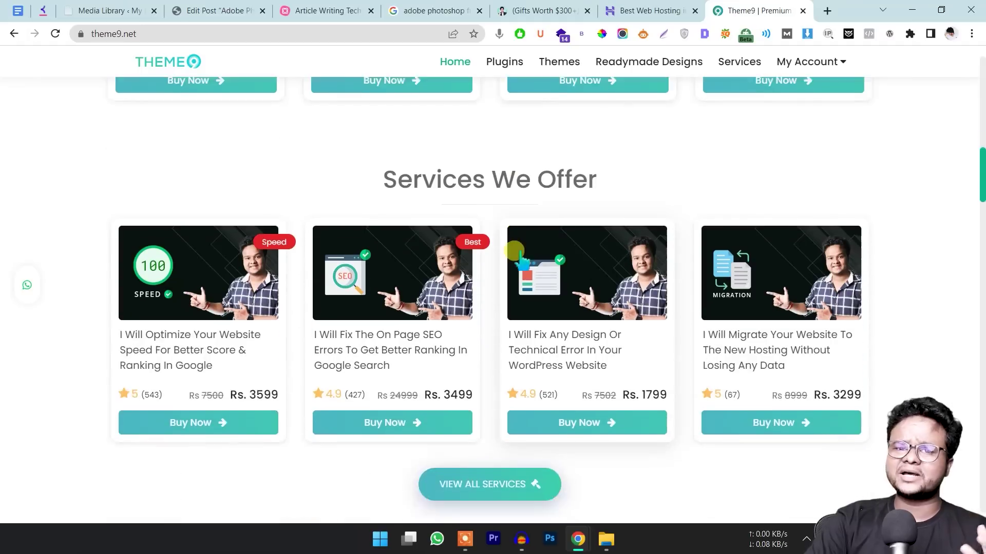
scroll(508, 277, "down", 10)
Switch back to the article writing mind map in MindMeister and focus closely on the Social Sharing Eco System topic.
left_click(623, 9)
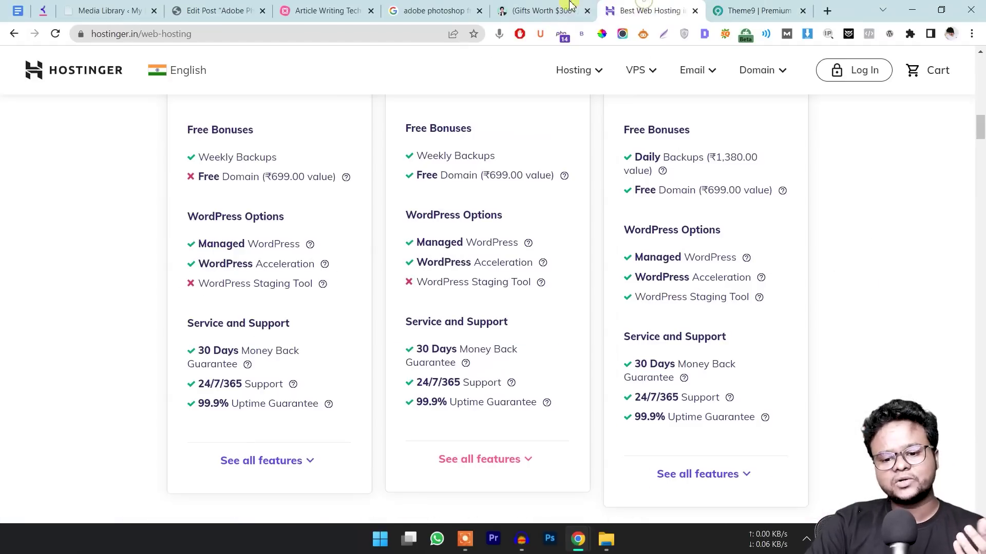
left_click(570, 6)
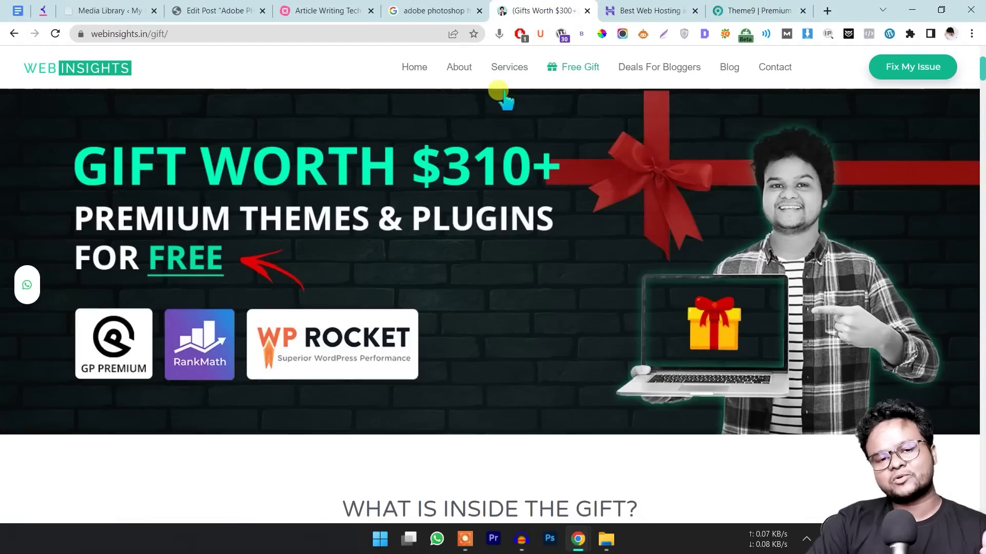
left_click(433, 12)
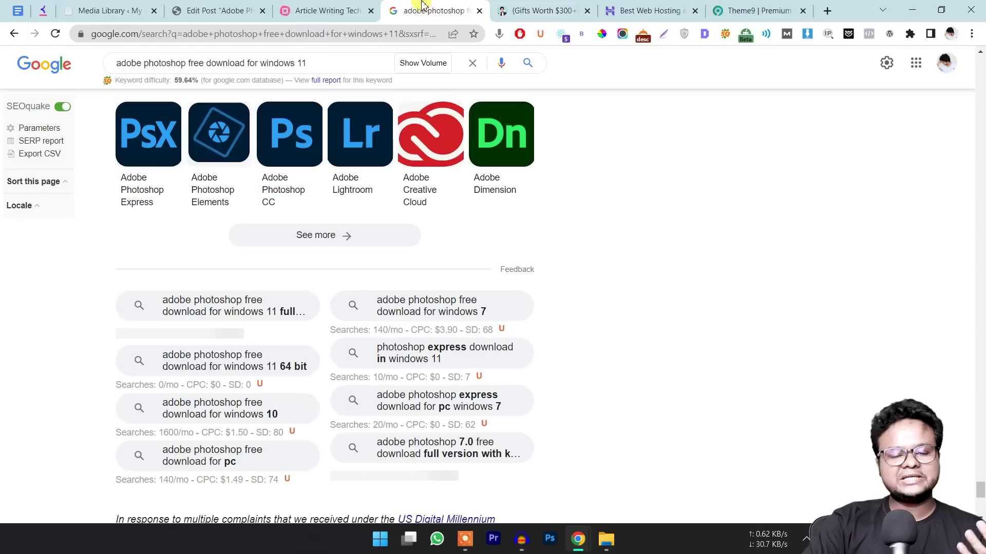
left_click(331, 6)
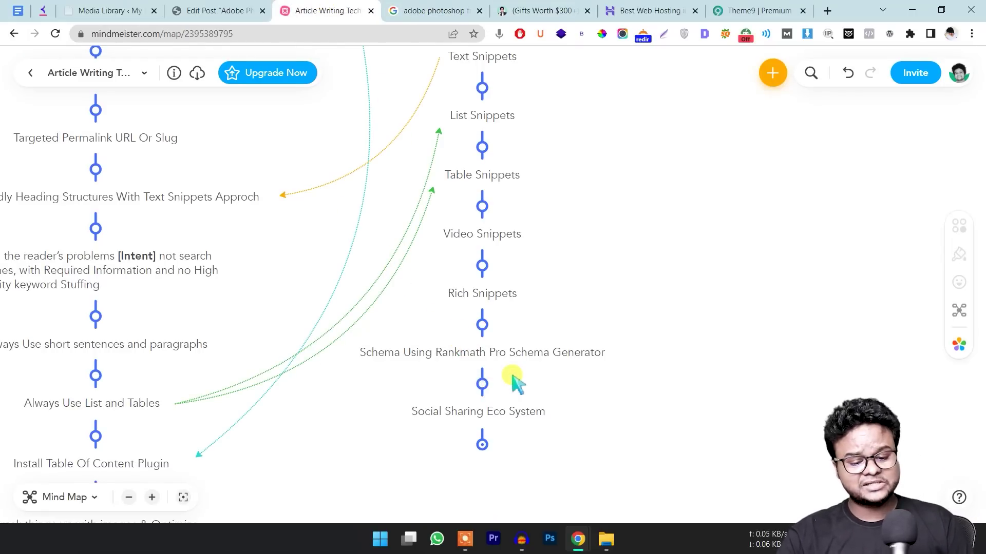
scroll(516, 379, "down", 2)
scroll(515, 379, "down", 4)
scroll(518, 379, "up", 8)
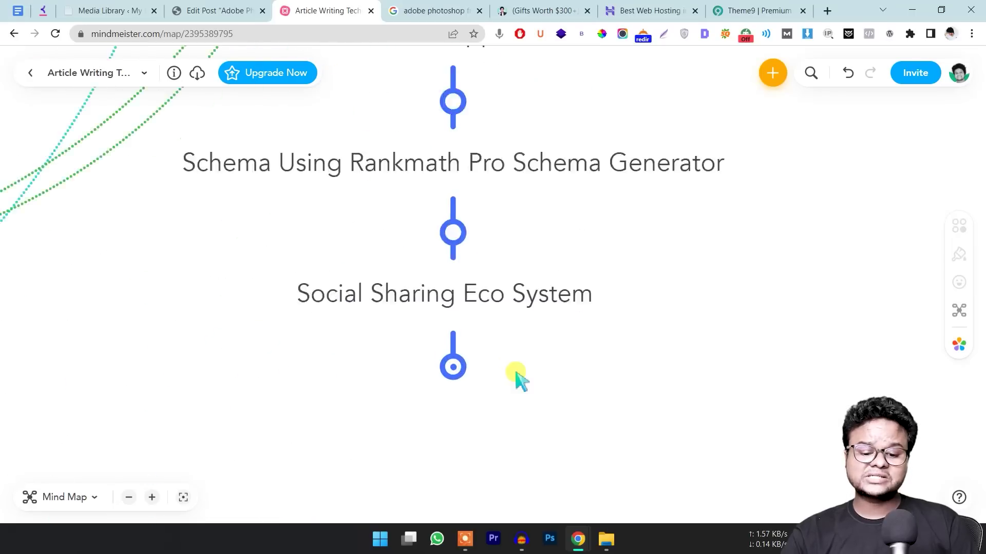
scroll(516, 379, "up", 1)
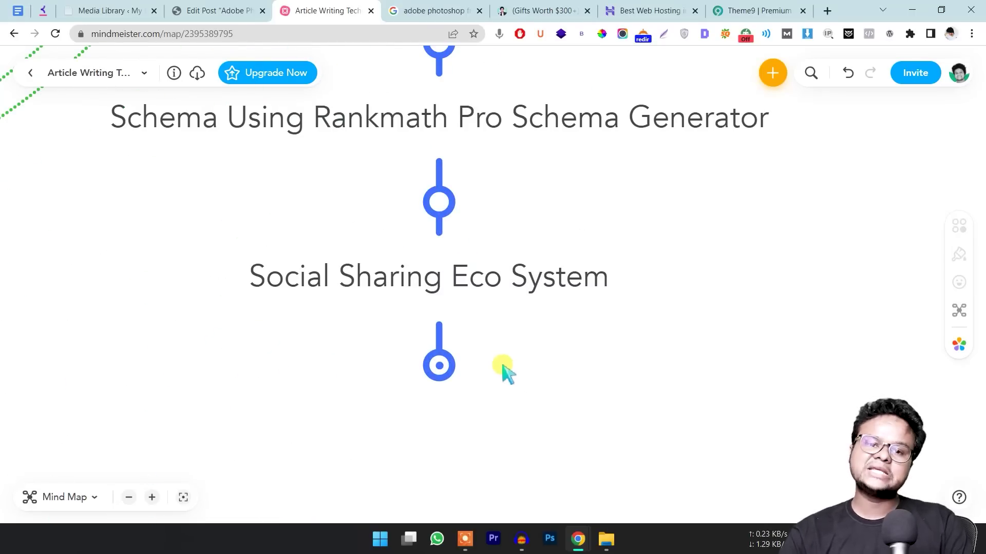